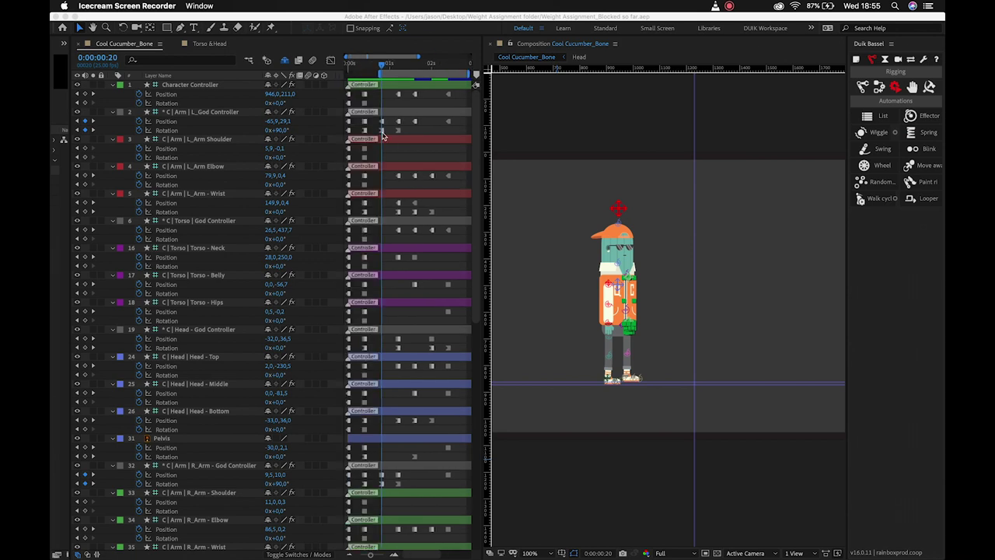
Scrub the timeline to review the character's blocked poses at 0:00:00:00, 0:00:00:10 and 0:00:01:05
{"action": "left_click", "coordinate": [342, 68]}
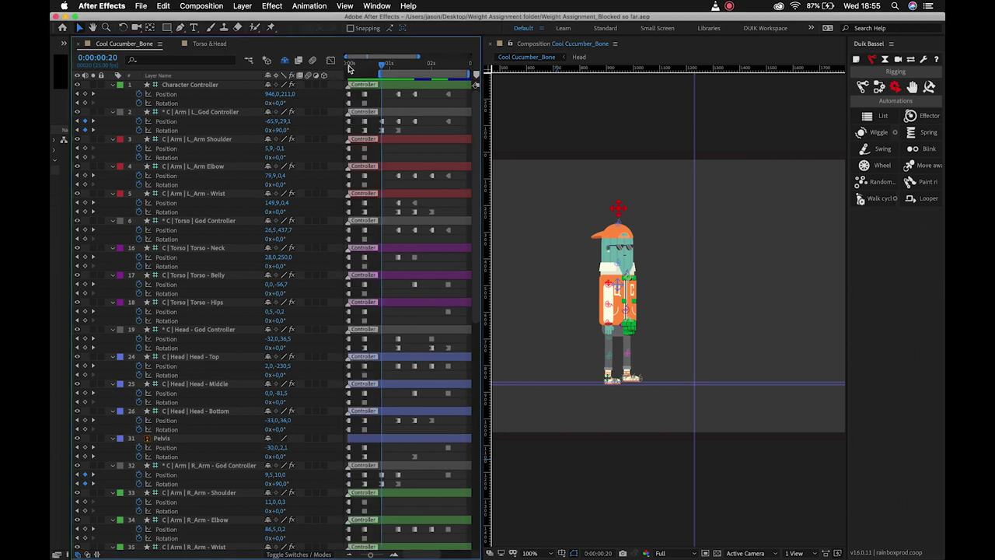
{"action": "left_click", "coordinate": [348, 65]}
{"action": "left_click_drag", "start_coordinate": [348, 66], "coordinate": [366, 71]}
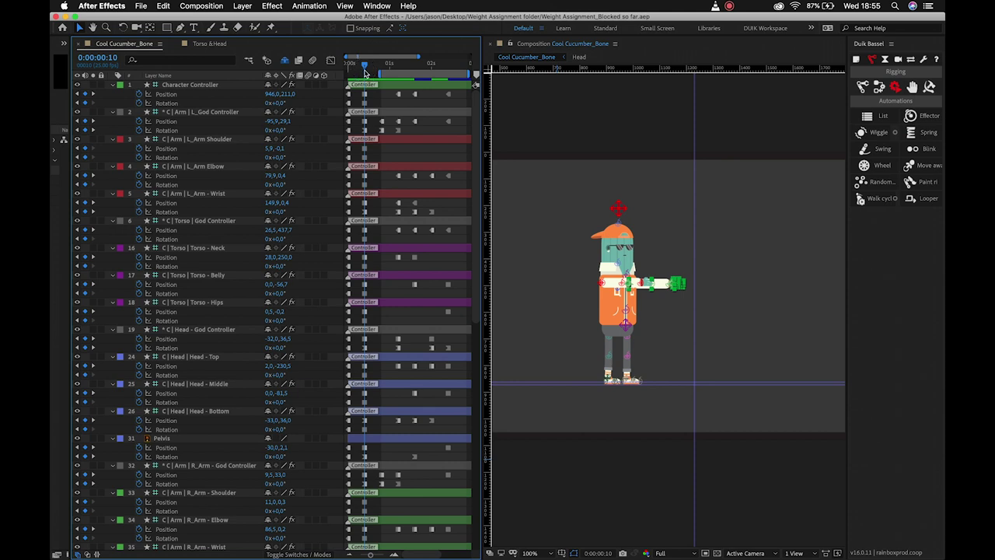
{"action": "left_click_drag", "start_coordinate": [381, 70], "coordinate": [398, 68]}
{"action": "left_click", "coordinate": [398, 94]}
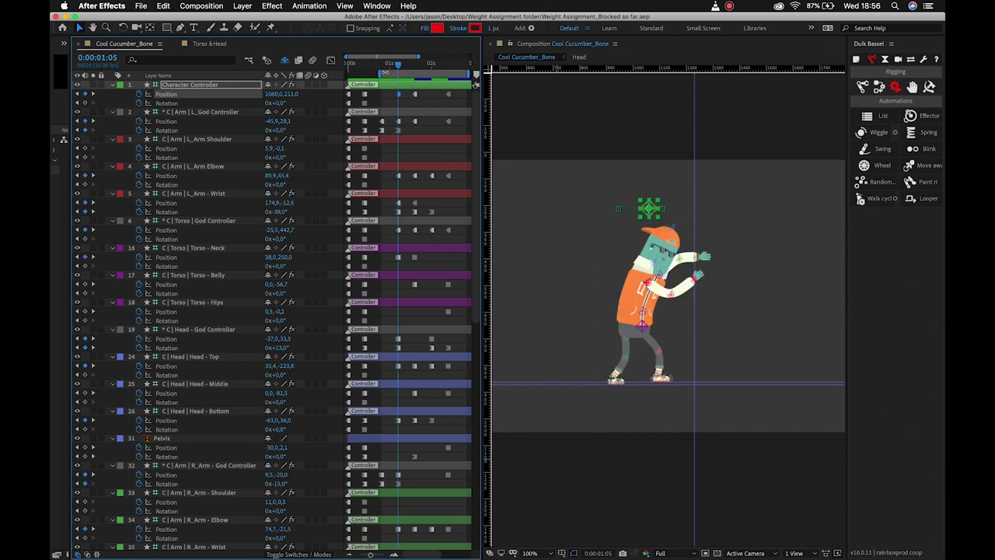
Move the Character Controller's Position keyframe at 0:00:00:10 to 0:00:00:20 and compare the pose with the first frame
{"action": "left_click", "coordinate": [382, 69]}
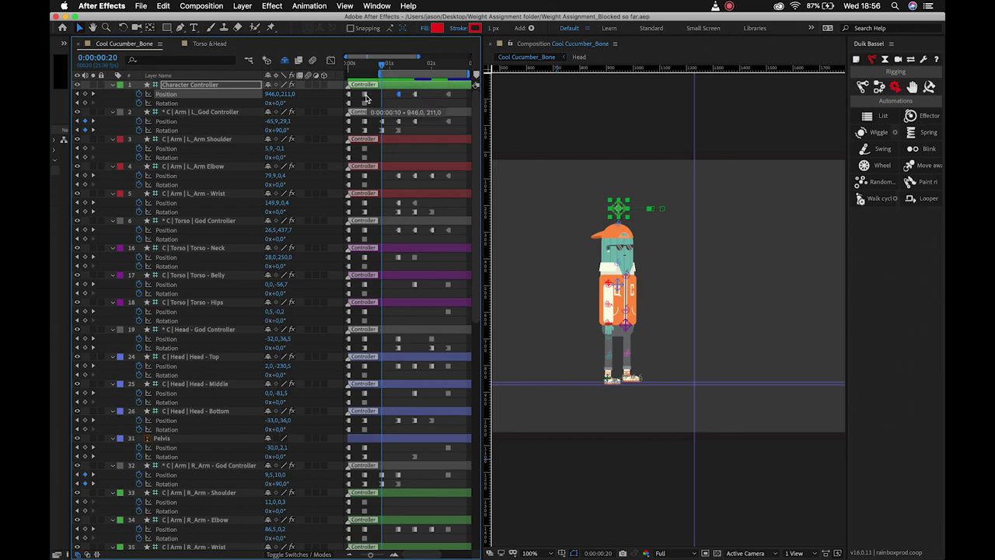
{"action": "left_click_drag", "start_coordinate": [366, 98], "coordinate": [381, 98]}
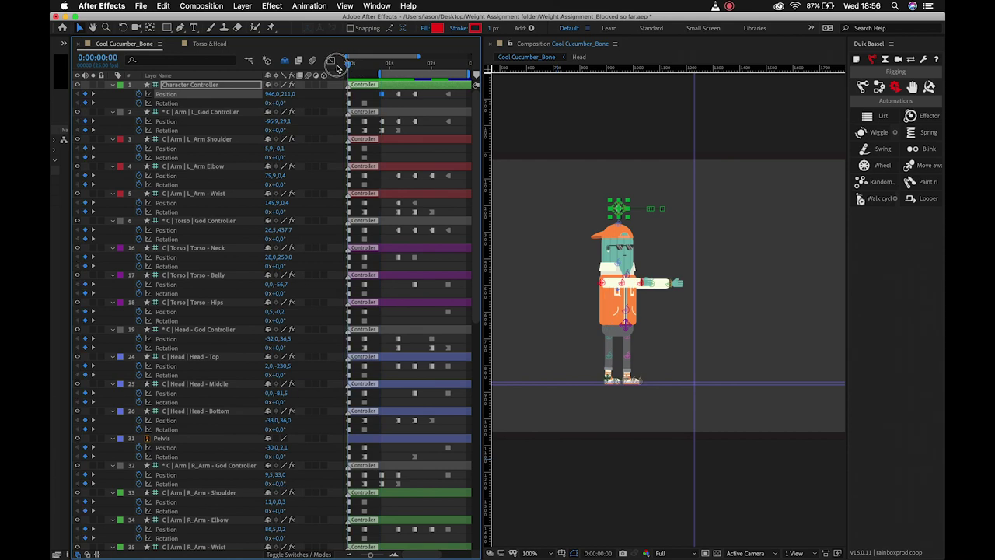
{"action": "left_click", "coordinate": [349, 64]}
{"action": "left_click", "coordinate": [381, 65]}
{"action": "left_click", "coordinate": [382, 67]}
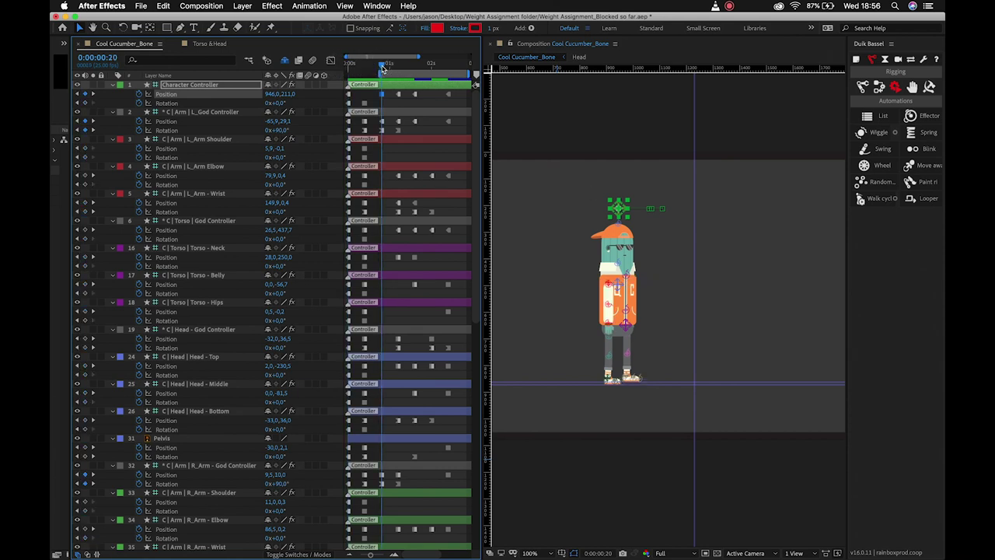
{"action": "left_click", "coordinate": [597, 125]}
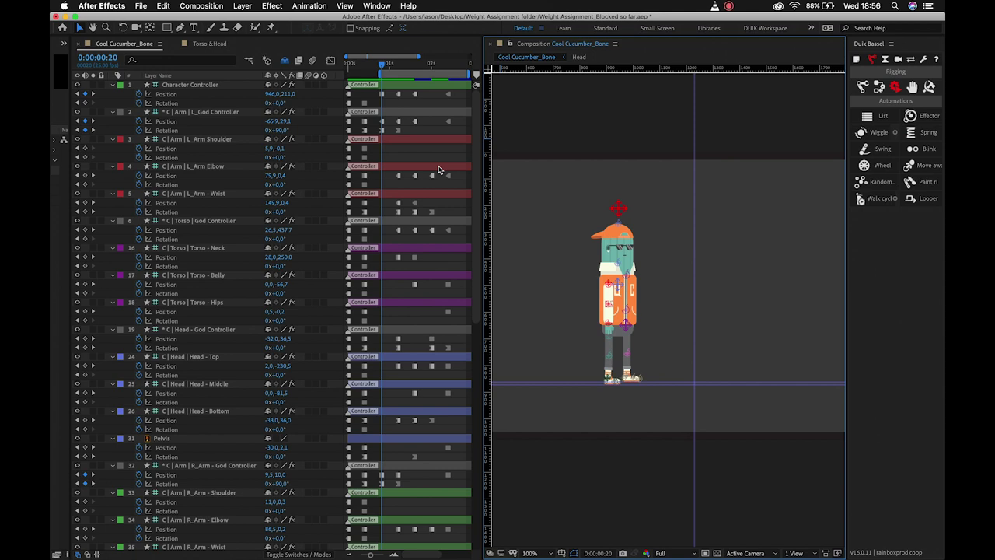
Trim the work area to end at 0:00:01:09 and preview the transition into the pushing pose
{"action": "left_click_drag", "start_coordinate": [380, 67], "coordinate": [397, 72]}
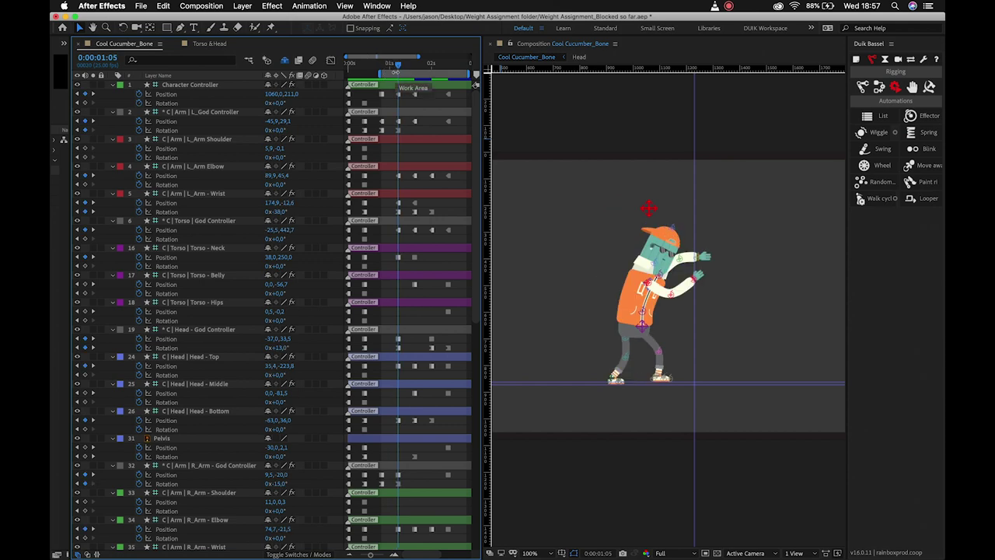
{"action": "left_click_drag", "start_coordinate": [396, 71], "coordinate": [405, 70]}
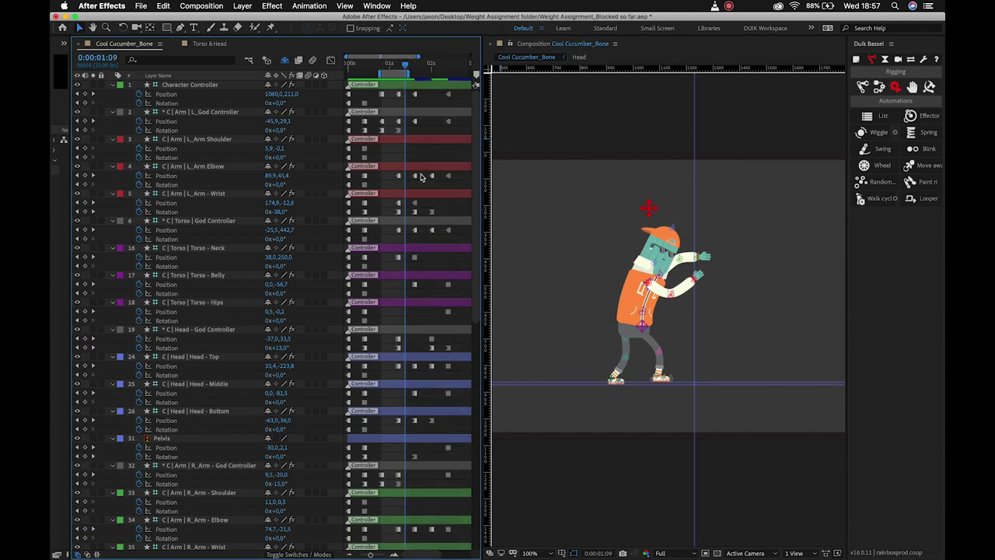
{"action": "key", "text": "space"}
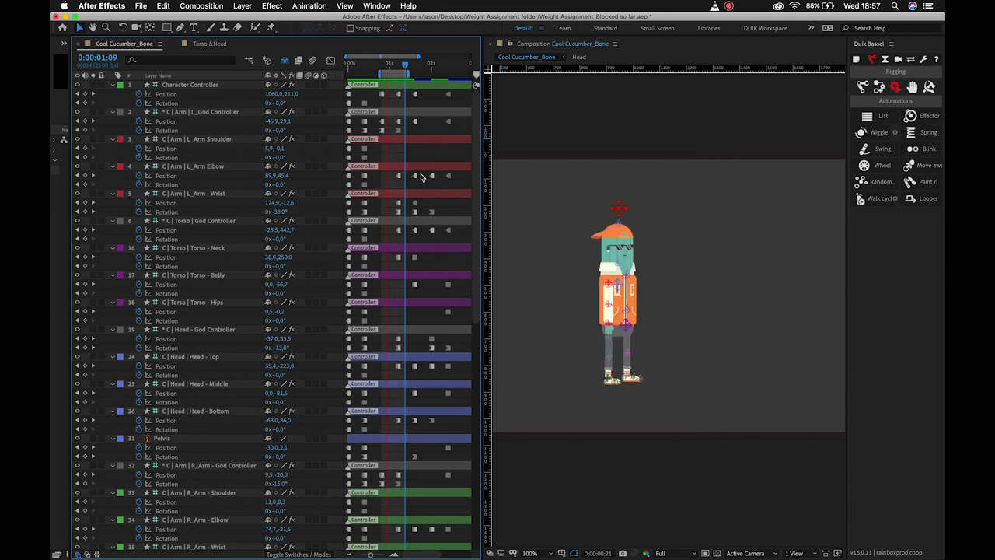
{"action": "key", "text": "space"}
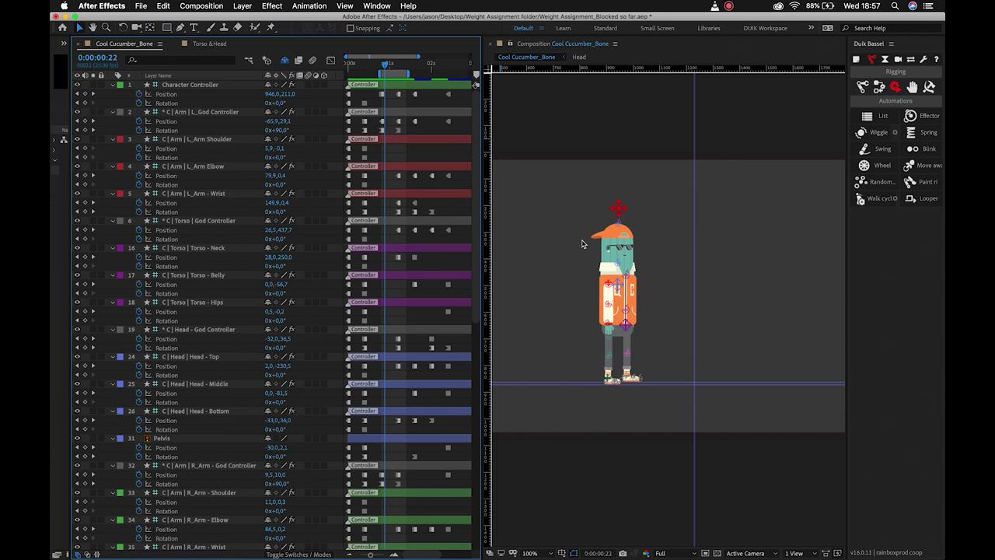
Apply Easy Ease to the L_God arm controller's Position and Rotation keyframes at 0:00:00:20 and 0:00:01:05, with the character viewed at 200%
{"action": "left_click", "coordinate": [632, 240]}
{"action": "key", "text": "space"}
{"action": "left_click_drag", "start_coordinate": [641, 327], "coordinate": [629, 205]}
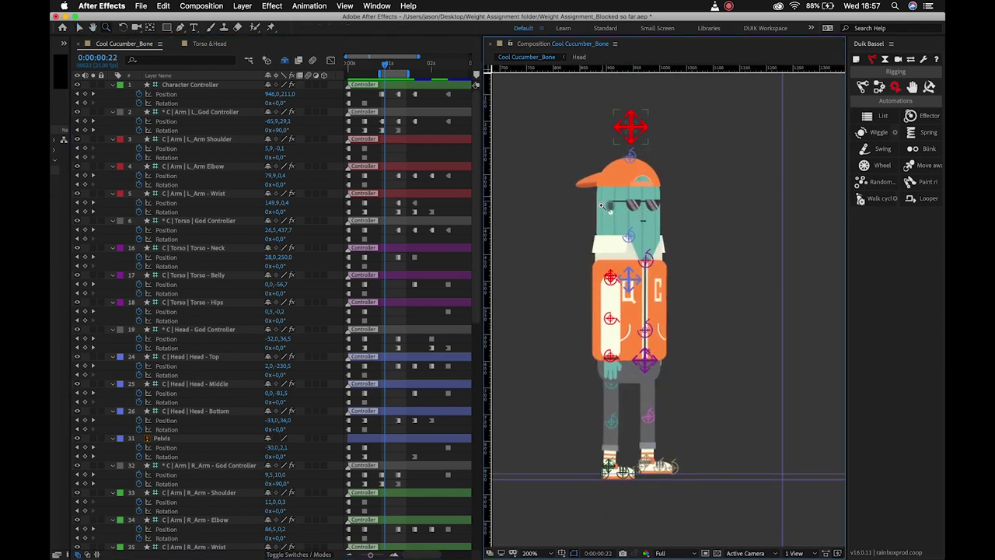
{"action": "key", "text": "v"}
{"action": "left_click", "coordinate": [610, 277]}
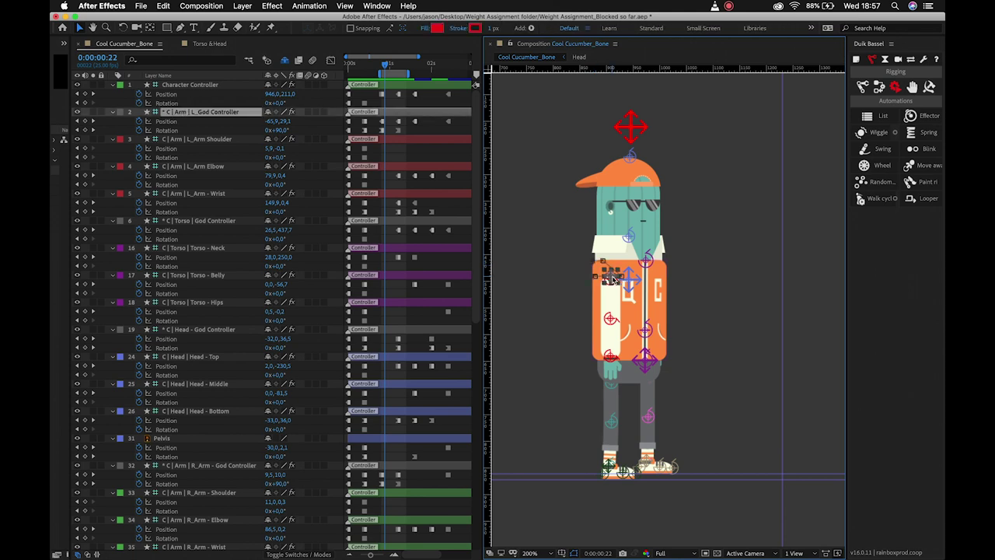
{"action": "scroll", "coordinate": [392, 279], "scroll_direction": "down", "scroll_amount": 10}
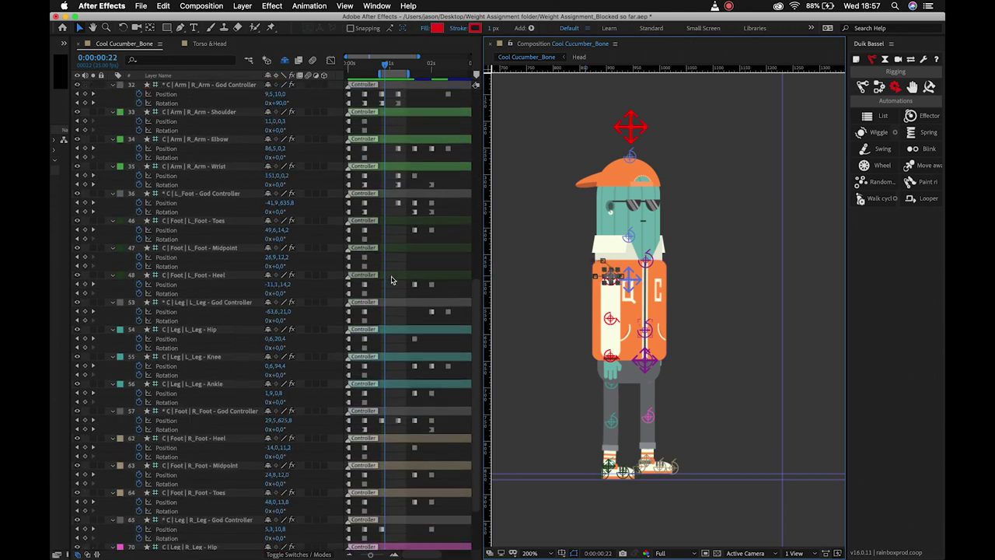
{"action": "scroll", "coordinate": [392, 280], "scroll_direction": "up", "scroll_amount": 10}
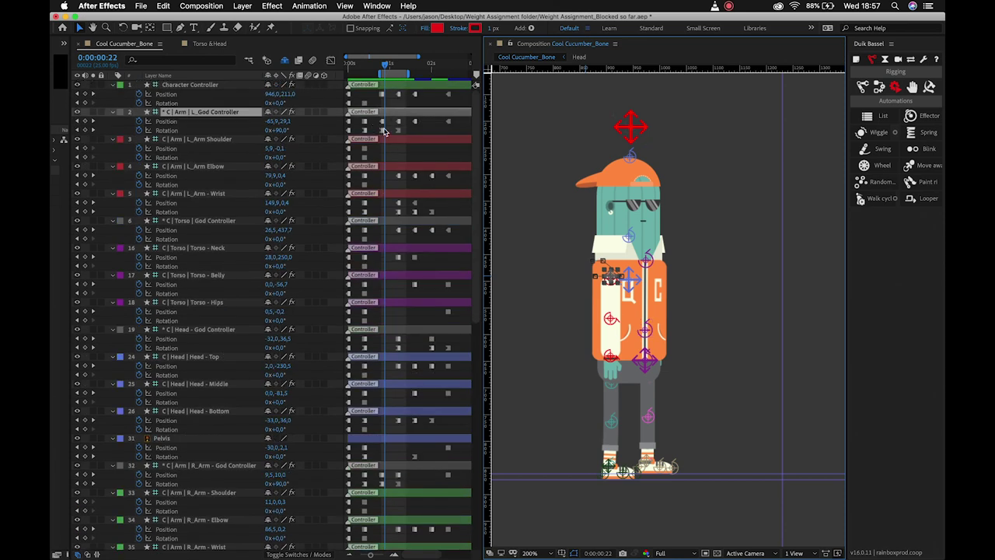
{"action": "left_click_drag", "start_coordinate": [376, 119], "coordinate": [405, 136]}
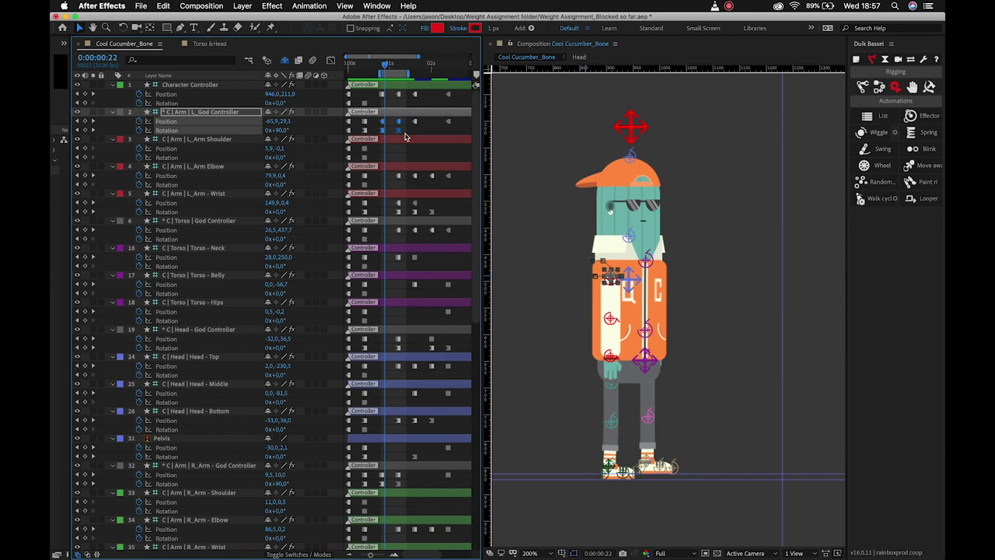
{"action": "key", "text": "F9"}
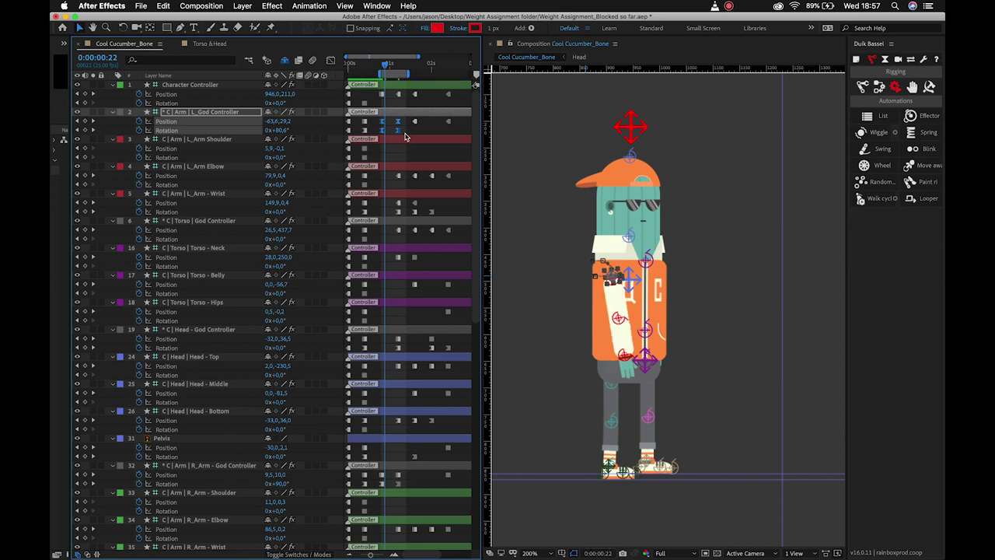
Step frame by frame between 0:00:00:20 and 0:00:01:05 to check the eased left arm movement
{"action": "key", "text": "Page_Up"}
{"action": "key", "text": "Page_Up"}
{"action": "key", "text": "Page_Down"}
{"action": "key", "text": "Page_Down"}
{"action": "key", "text": "Page_Down"}
{"action": "key", "text": "space"}
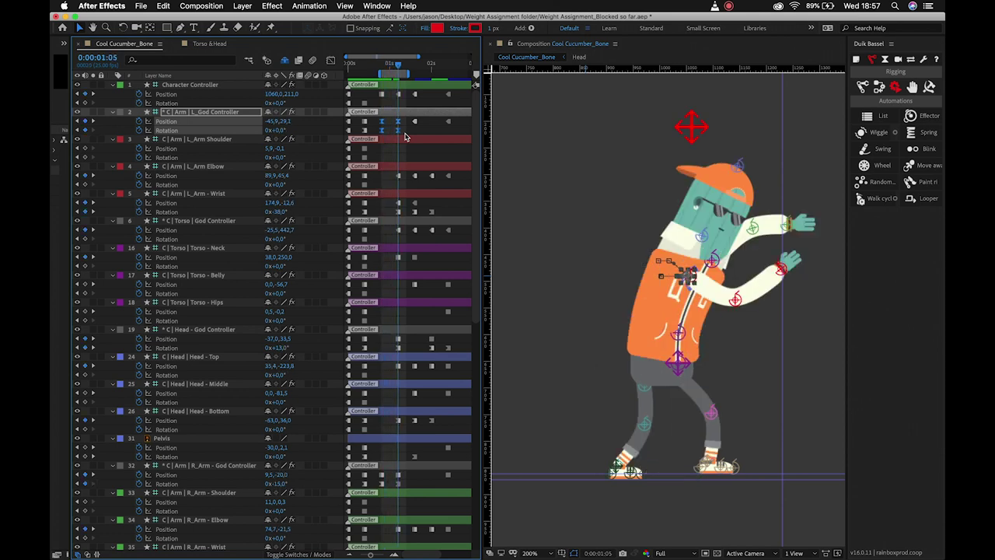
{"action": "key", "text": "Page_Up"}
{"action": "key", "text": "Page_Up"}
{"action": "key", "text": "Page_Up"}
{"action": "key", "text": "Page_Up"}
{"action": "key", "text": "Page_Up"}
{"action": "key", "text": "Page_Up"}
{"action": "key", "text": "Page_Up"}
{"action": "key", "text": "Page_Up"}
{"action": "key", "text": "Page_Up"}
{"action": "key", "text": "Page_Up"}
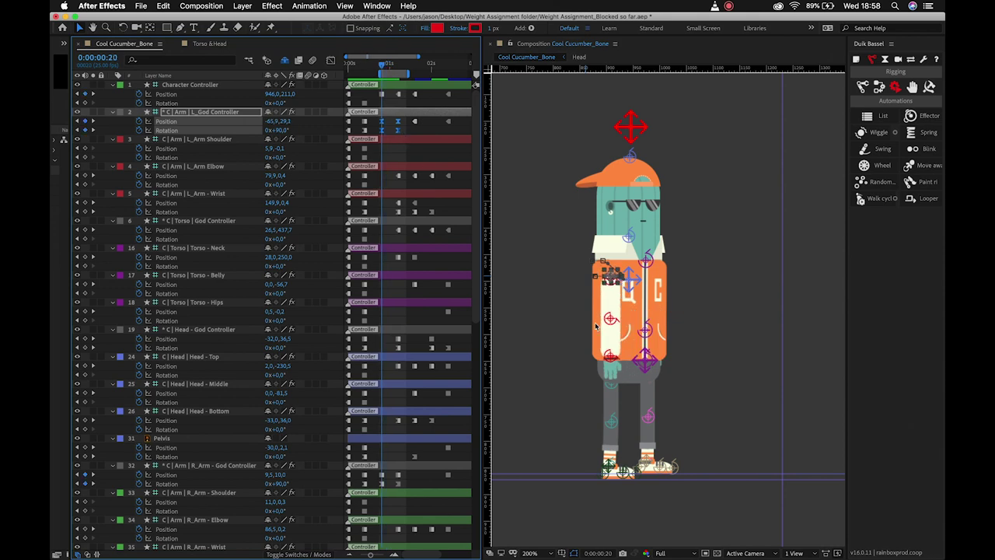
Move the left elbow, left wrist and Torso God Controller keyframes to 0:00:00:20 and Easy Ease them through 0:00:01:05, along with the Character Controller's Position
{"action": "mouse_move", "coordinate": [365, 177]}
{"action": "left_mouse_down"}
{"action": "mouse_move", "coordinate": [382, 180]}
{"action": "mouse_move", "coordinate": [364, 177]}
{"action": "left_mouse_up"}
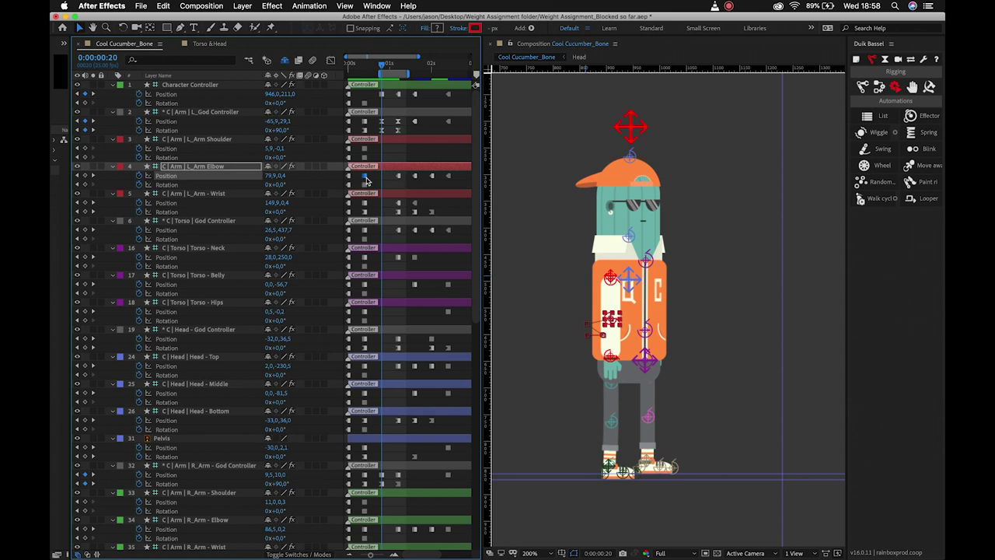
{"action": "mouse_move", "coordinate": [366, 180]}
{"action": "mouse_move", "coordinate": [400, 180]}
{"action": "left_click_drag", "start_coordinate": [365, 177], "coordinate": [381, 181]}
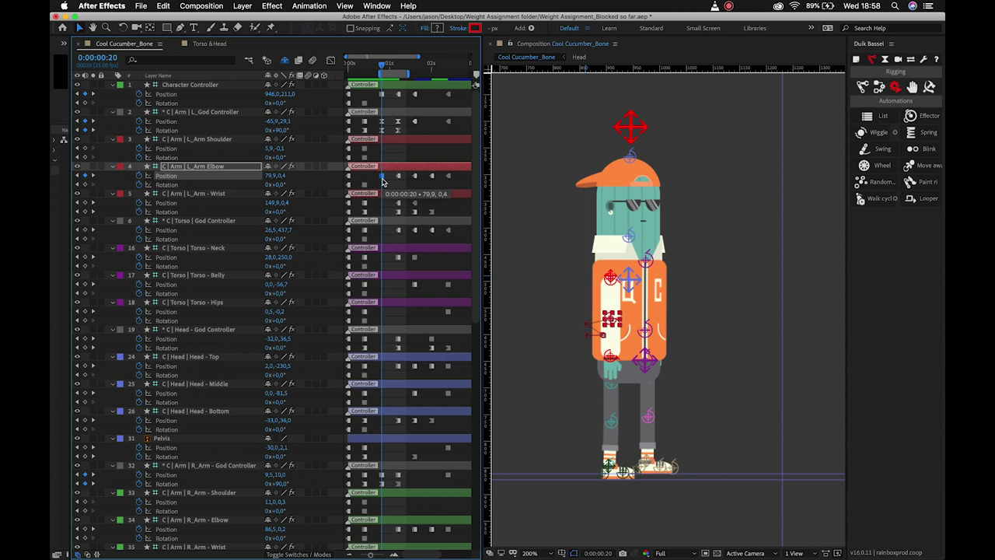
{"action": "left_click_drag", "start_coordinate": [376, 174], "coordinate": [404, 238]}
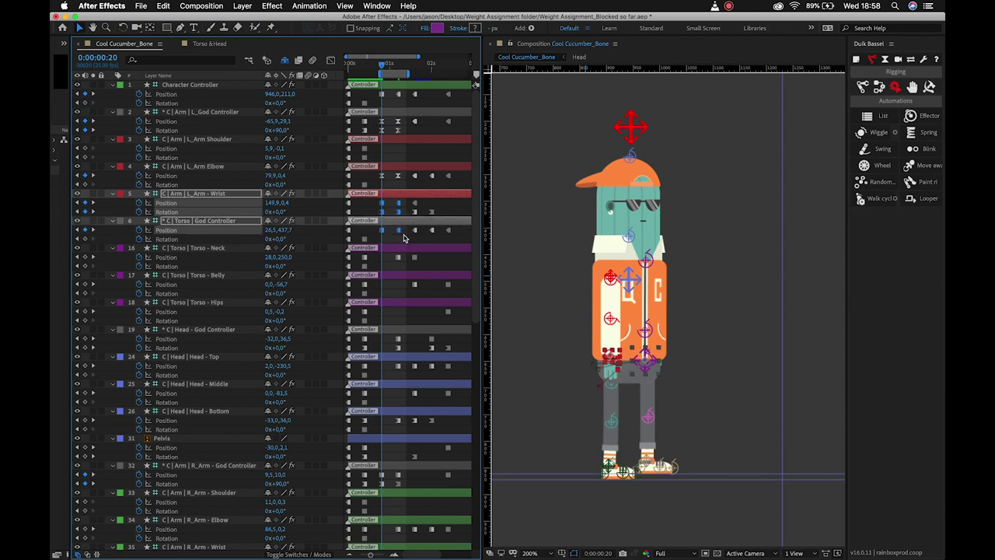
{"action": "key", "text": "F9"}
{"action": "left_click_drag", "start_coordinate": [376, 98], "coordinate": [405, 101]}
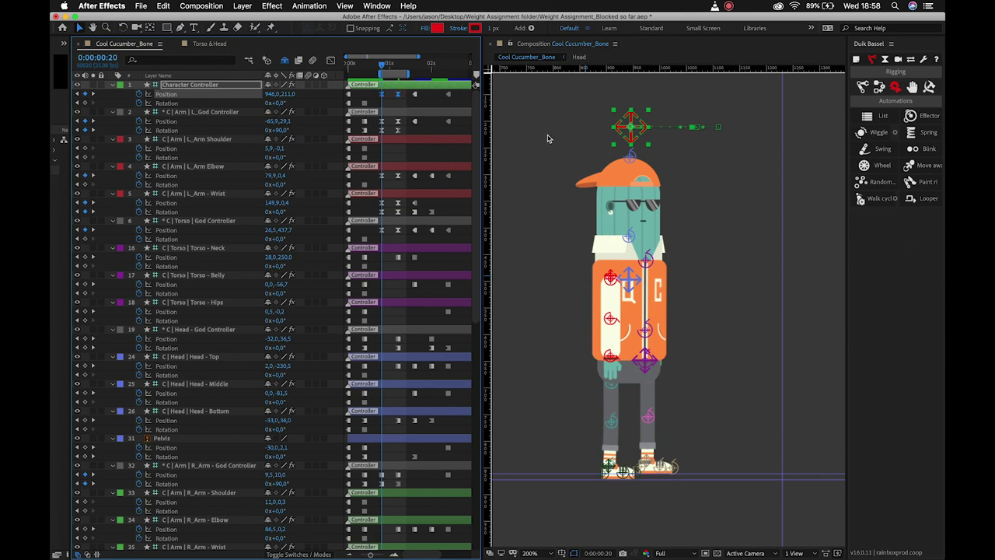
Move the Torso Neck and Head God Controller keyframes at 0:00:00:10 to 0:00:00:20 and Easy Ease them through 0:00:01:05
{"action": "scroll", "coordinate": [416, 252], "scroll_direction": "down", "scroll_amount": 1}
{"action": "left_click", "coordinate": [380, 240]}
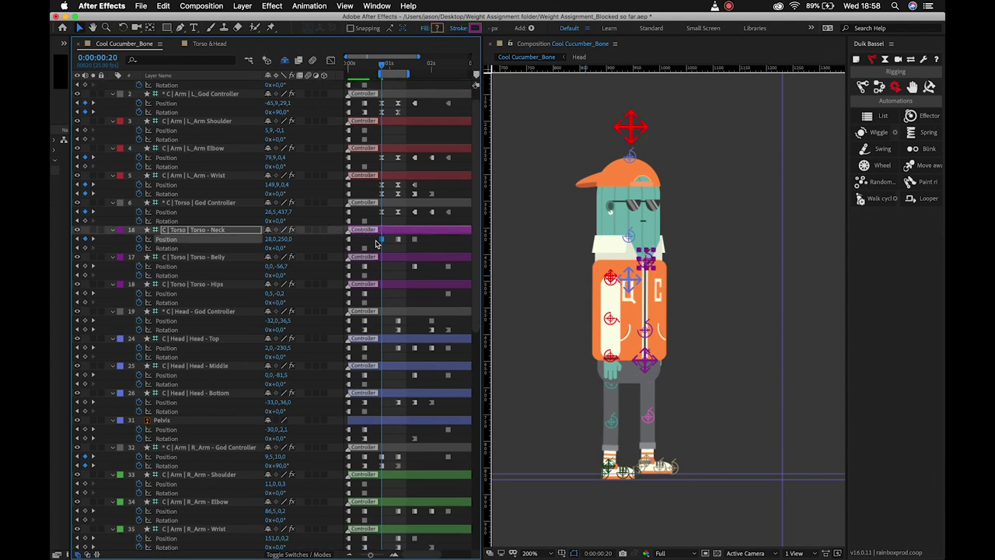
{"action": "left_click_drag", "start_coordinate": [358, 317], "coordinate": [383, 324]}
{"action": "left_click_drag", "start_coordinate": [377, 240], "coordinate": [403, 248]}
{"action": "left_click_drag", "start_coordinate": [375, 315], "coordinate": [412, 331]}
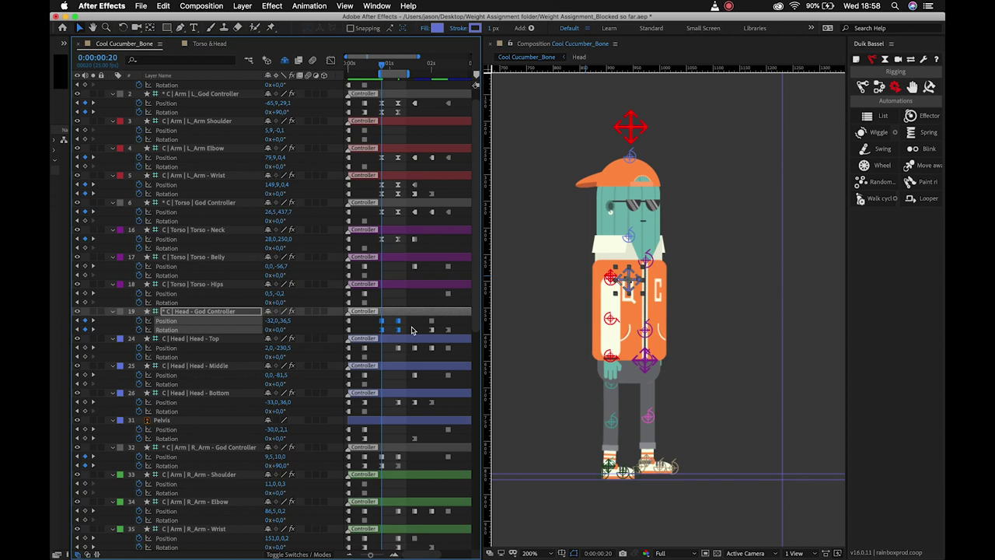
Move the Head Top and Head Bottom Position keyframes to 0:00:00:20 and Easy Ease them through 0:00:01:05
{"action": "scroll", "coordinate": [412, 331], "scroll_direction": "down", "scroll_amount": 2}
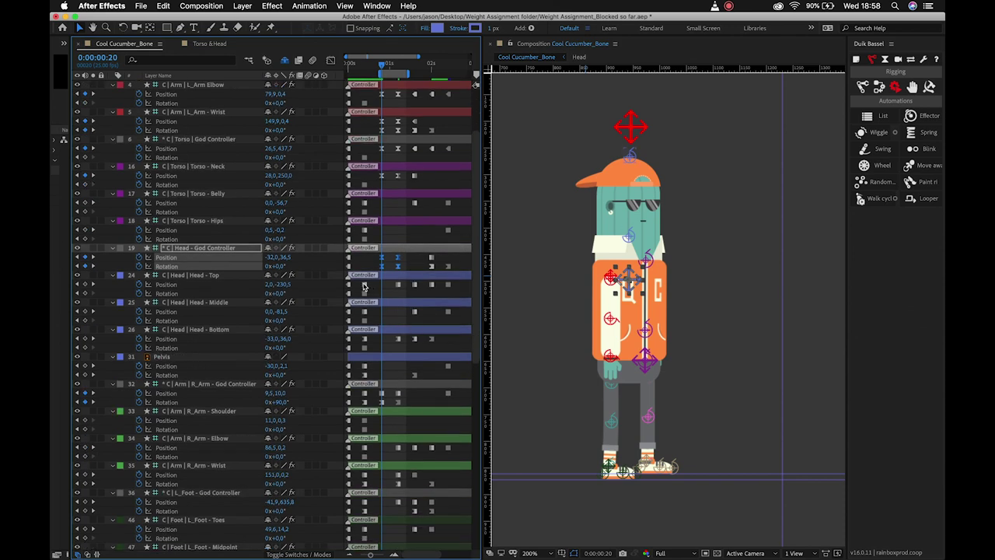
{"action": "left_click", "coordinate": [376, 286]}
{"action": "left_click_drag", "start_coordinate": [376, 287], "coordinate": [405, 289]}
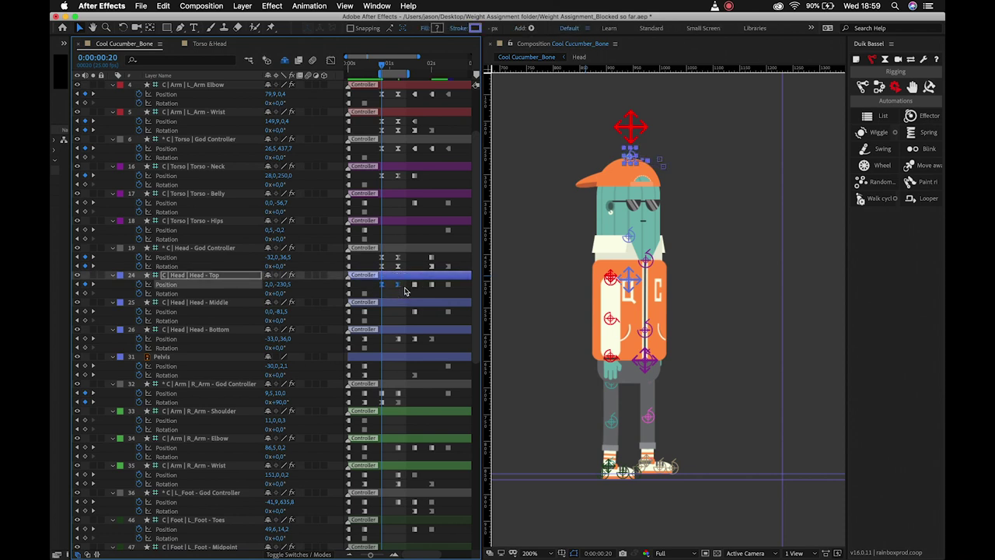
{"action": "scroll", "coordinate": [404, 290], "scroll_direction": "down", "scroll_amount": 1}
{"action": "left_click_drag", "start_coordinate": [365, 303], "coordinate": [404, 308]}
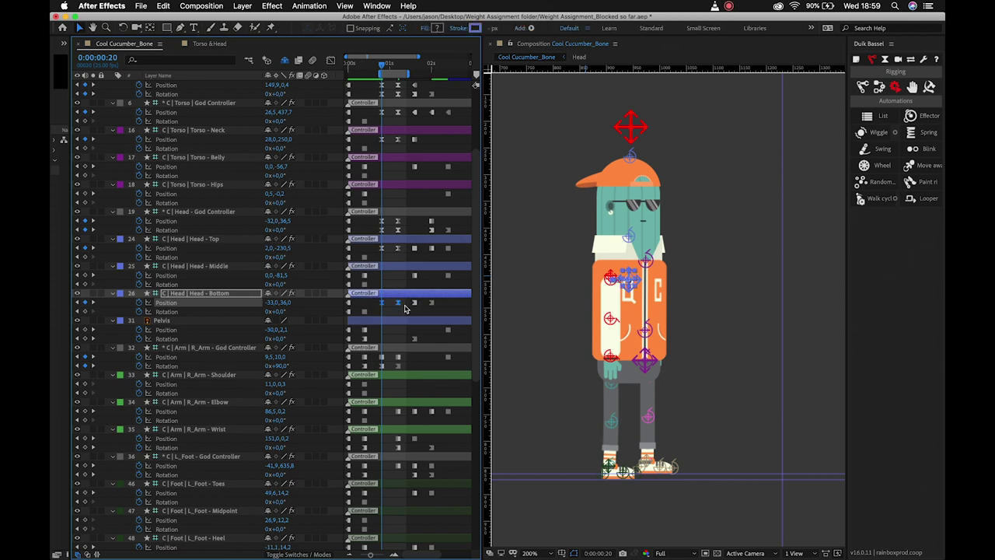
Easy Ease the R_Arm God Controller keyframes at 0:00:00:20 and 0:00:01:05, and place and ease the R_Arm Elbow's Position keyframe at 0:00:00:20 likewise
{"action": "scroll", "coordinate": [404, 308], "scroll_direction": "down", "scroll_amount": 1}
{"action": "left_click_drag", "start_coordinate": [377, 341], "coordinate": [411, 357]}
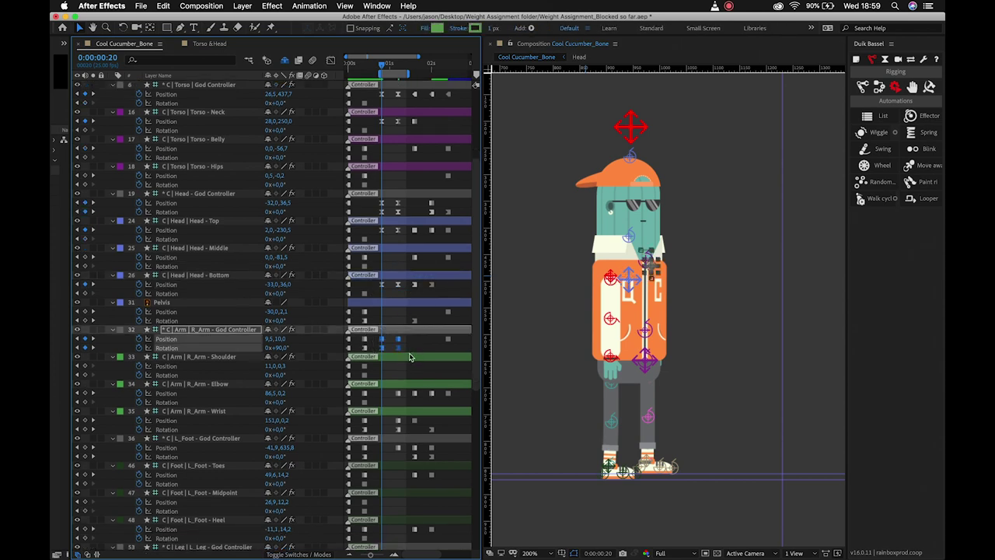
{"action": "scroll", "coordinate": [410, 357], "scroll_direction": "down", "scroll_amount": 2}
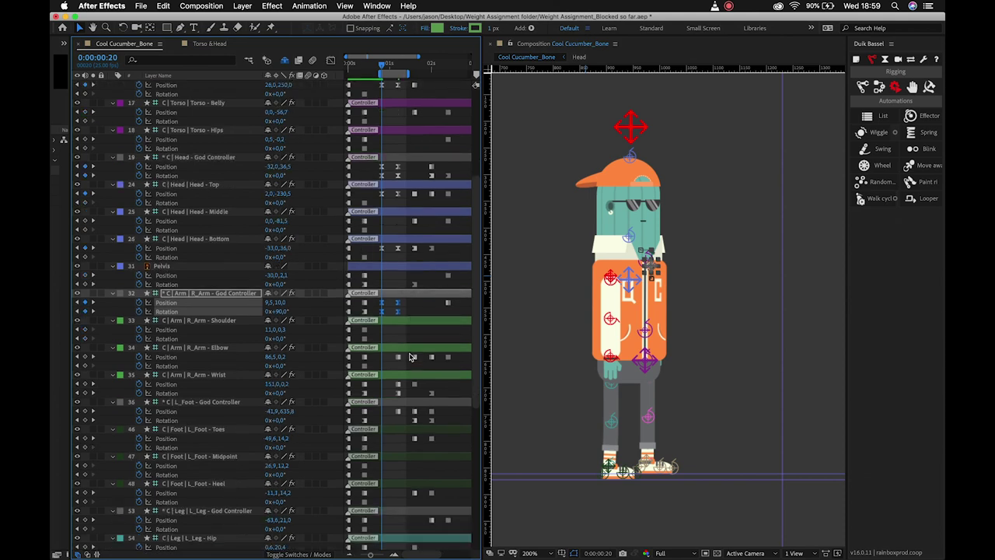
{"action": "left_click", "coordinate": [364, 357]}
{"action": "key", "text": "super+c"}
{"action": "key", "text": "super+v"}
{"action": "left_click_drag", "start_coordinate": [373, 359], "coordinate": [411, 360]}
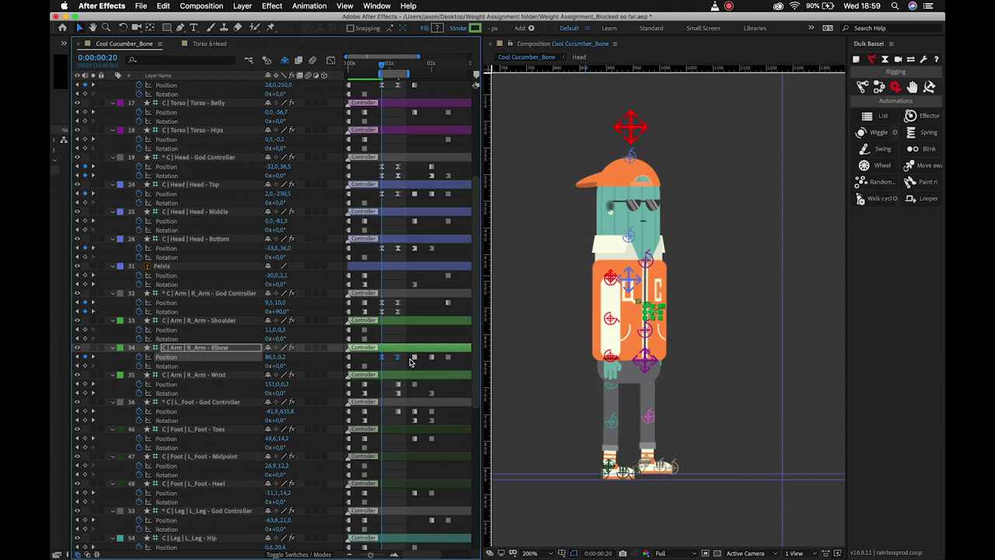
Move the R_Arm Wrist and L_Foot God Controller Position and Rotation keyframes to 0:00:00:20 and Easy Ease them up to 0:00:01:05
{"action": "scroll", "coordinate": [410, 361], "scroll_direction": "down", "scroll_amount": 2}
{"action": "left_click_drag", "start_coordinate": [359, 345], "coordinate": [410, 389]}
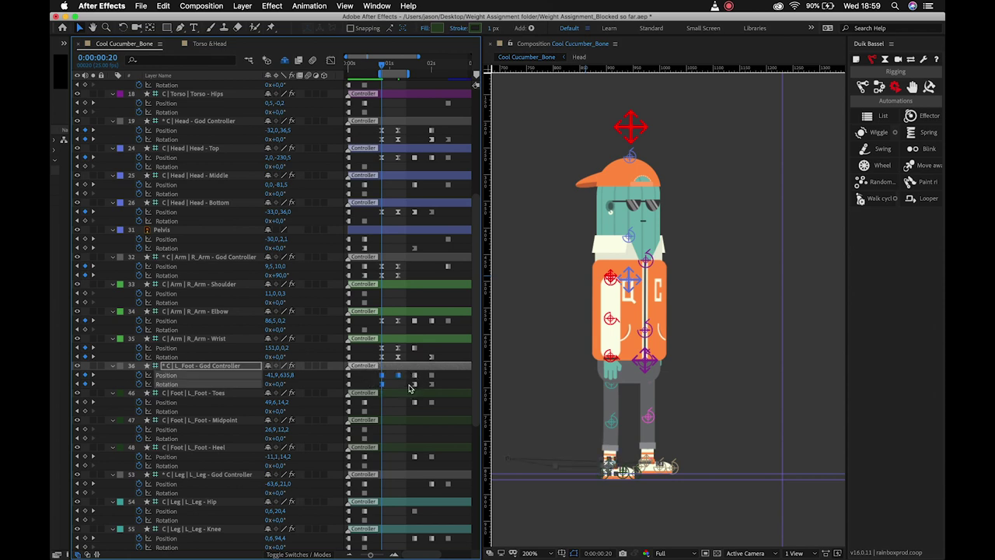
{"action": "scroll", "coordinate": [409, 389], "scroll_direction": "down", "scroll_amount": 4}
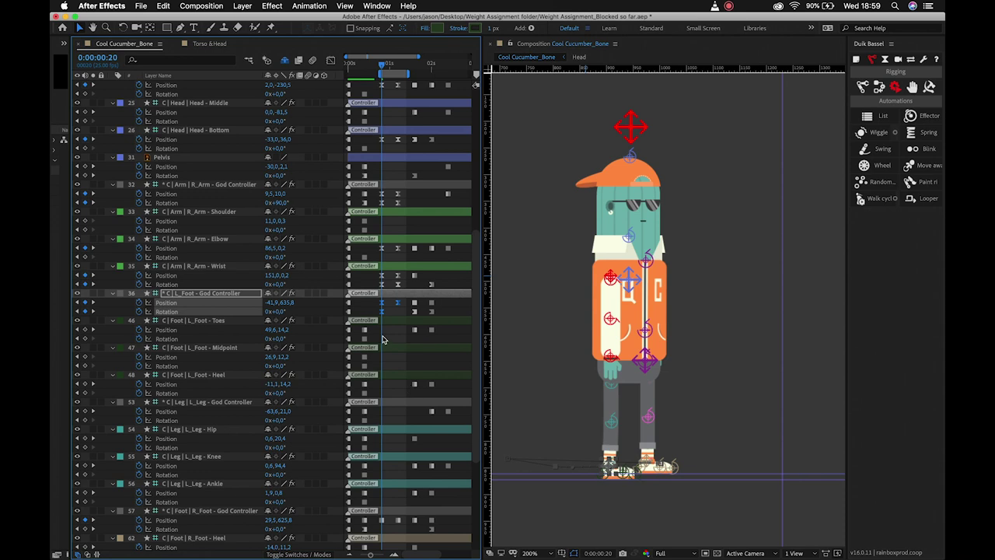
Apply Easy Ease to the R_Foot God Controller's Position keyframes at 0:00:00:20 and 0:00:01:05
{"action": "scroll", "coordinate": [381, 376], "scroll_direction": "down", "scroll_amount": 2}
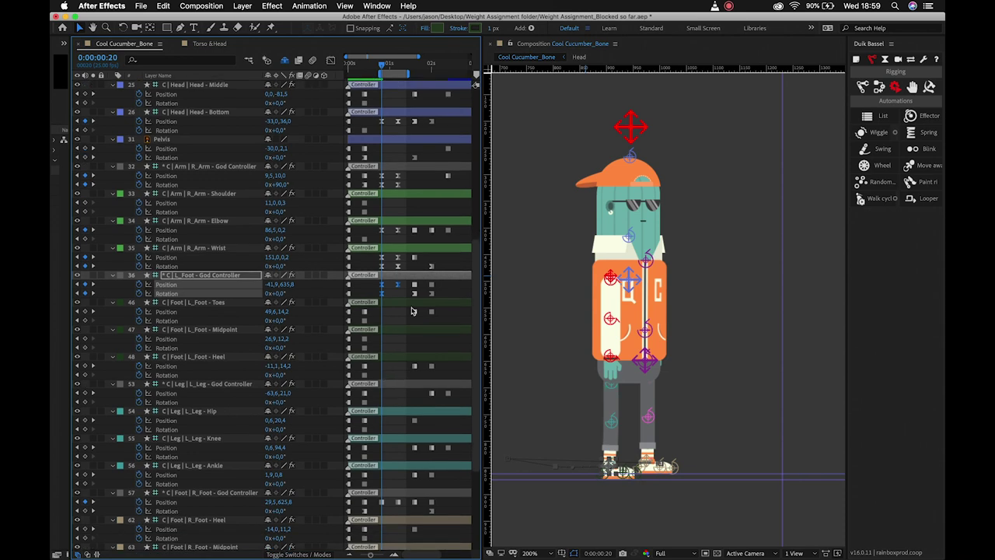
{"action": "scroll", "coordinate": [402, 339], "scroll_direction": "down", "scroll_amount": 3}
{"action": "left_click_drag", "start_coordinate": [374, 439], "coordinate": [403, 438]}
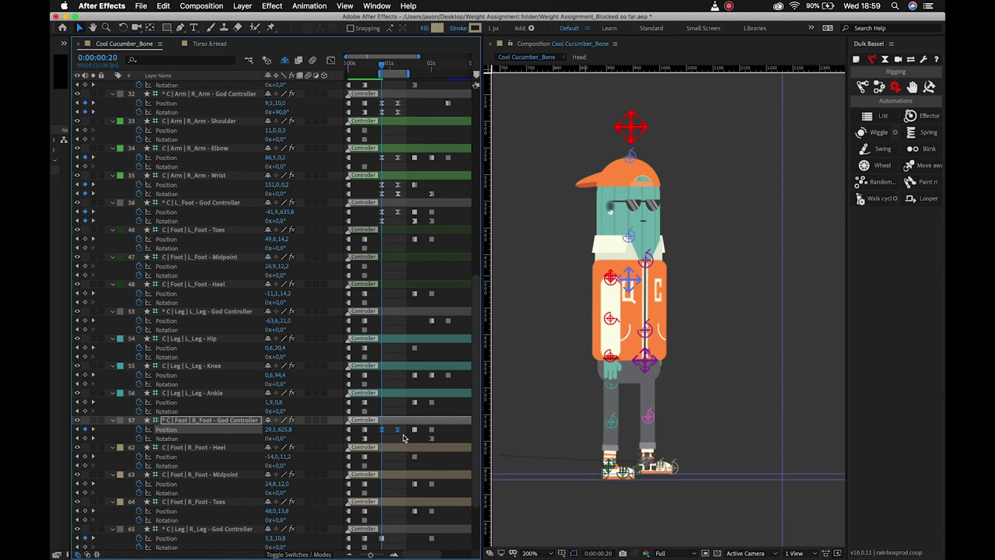
Move the R_Leg Knee's Position keyframe to 0:00:00:20 and Easy Ease it together with the one at 0:00:01:05
{"action": "scroll", "coordinate": [402, 438], "scroll_direction": "down", "scroll_amount": 4}
{"action": "scroll", "coordinate": [402, 437], "scroll_direction": "down", "scroll_amount": 1}
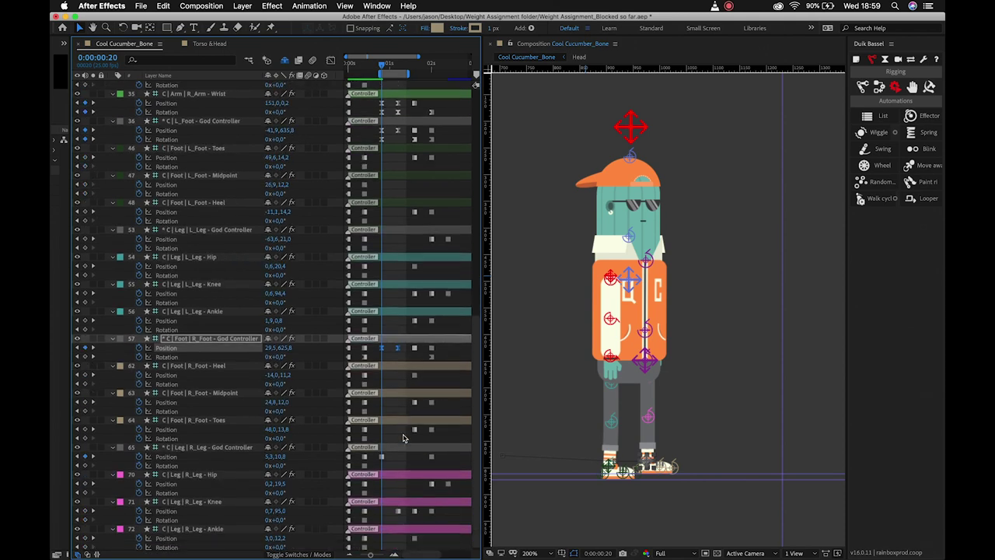
{"action": "left_click", "coordinate": [367, 512]}
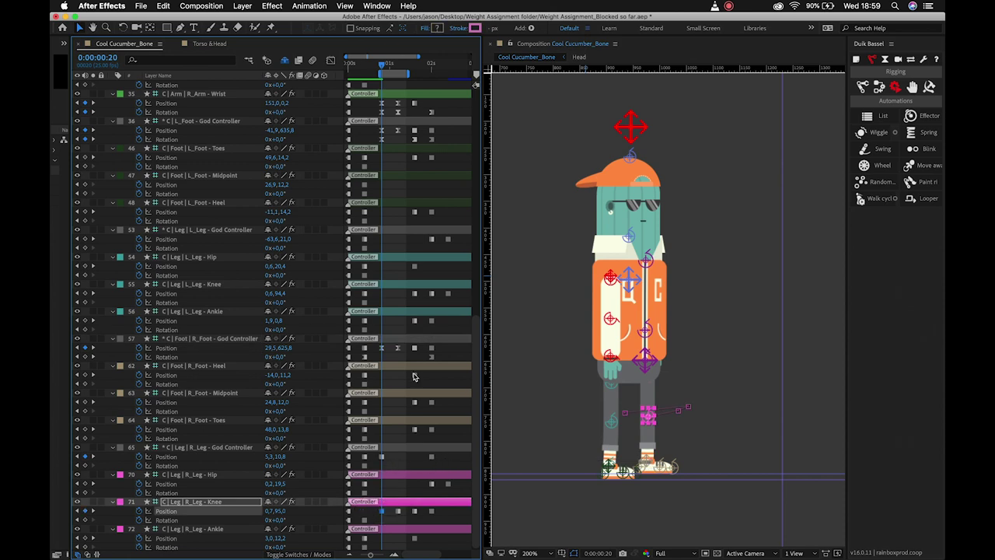
{"action": "left_click_drag", "start_coordinate": [377, 514], "coordinate": [409, 521]}
{"action": "scroll", "coordinate": [409, 520], "scroll_direction": "down", "scroll_amount": 1}
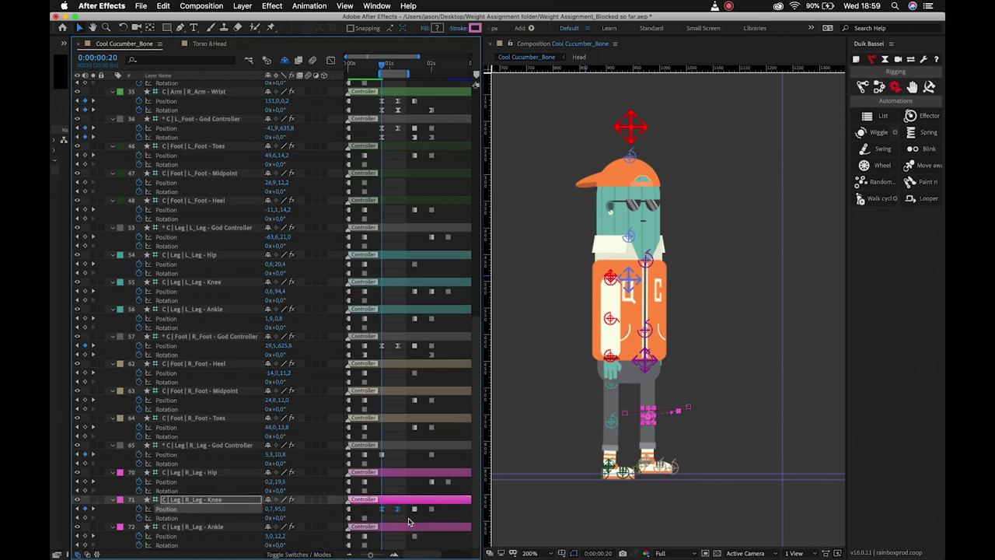
Preview the animation and examine the arm motion frame by frame between 0:00:00:20 and 0:00:01:05
{"action": "scroll", "coordinate": [408, 521], "scroll_direction": "up", "scroll_amount": 15}
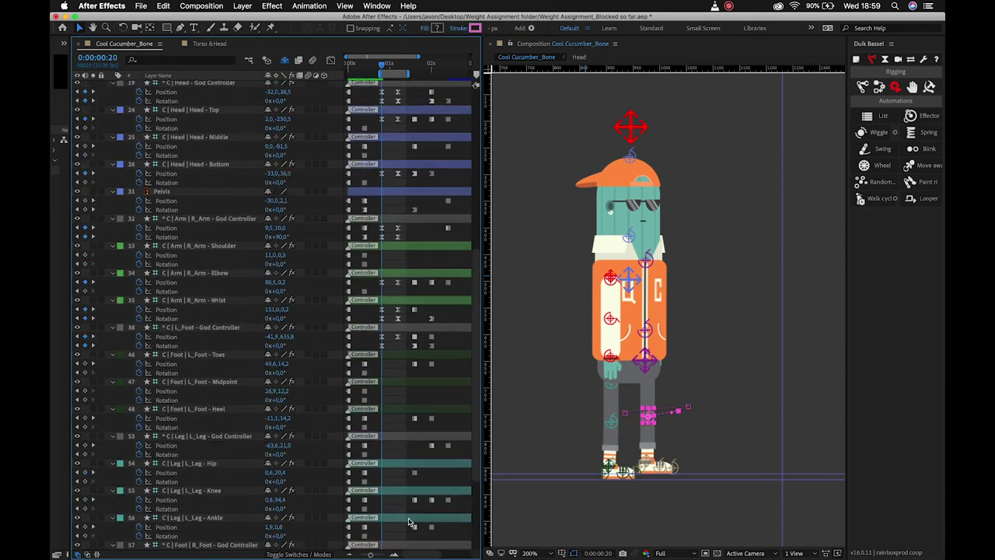
{"action": "key", "text": "space"}
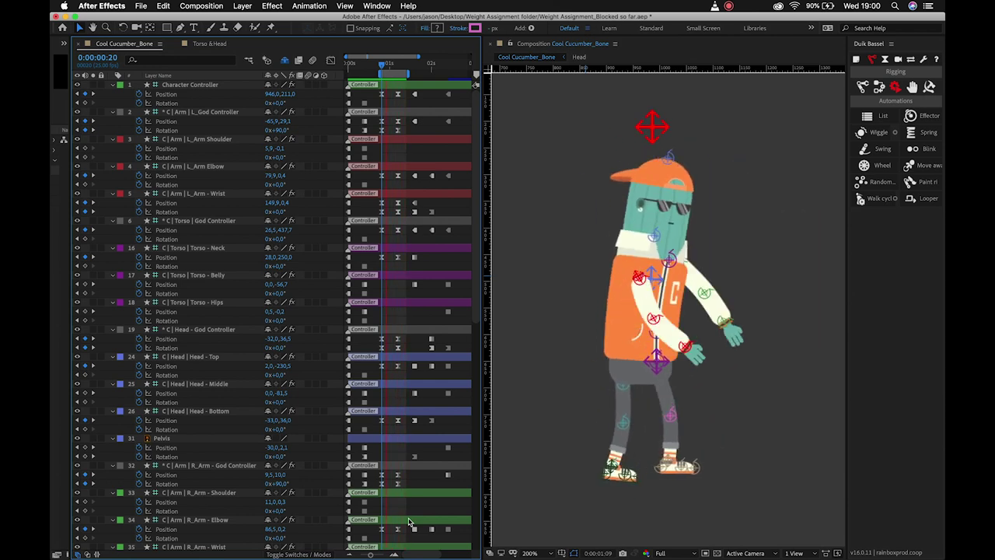
{"action": "key", "text": "space"}
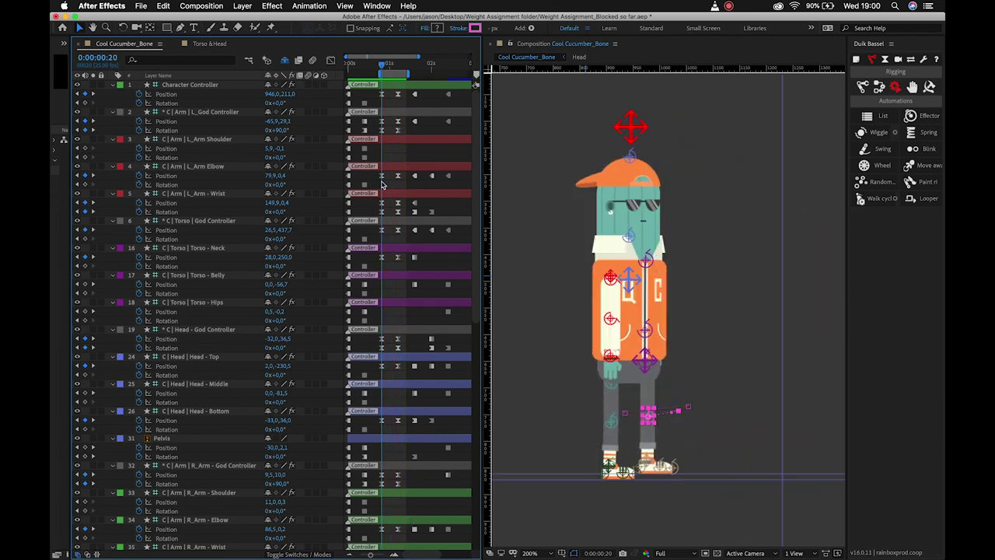
{"action": "key", "text": "Page_Down"}
{"action": "key", "text": "Page_Down"}
{"action": "key", "text": "Page_Down"}
{"action": "key", "text": "Page_Down"}
{"action": "key", "text": "Page_Down"}
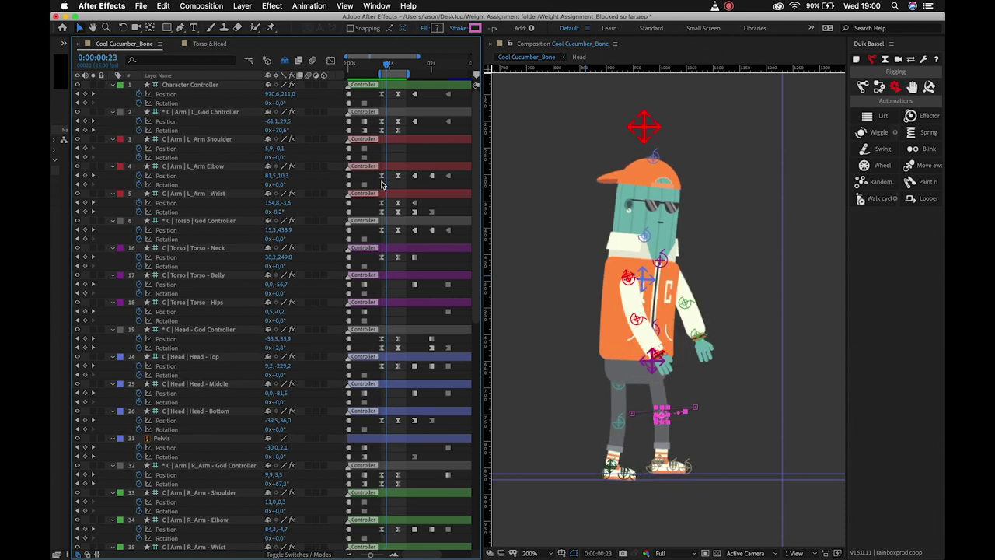
{"action": "key", "text": "Page_Down"}
{"action": "key", "text": "Page_Up"}
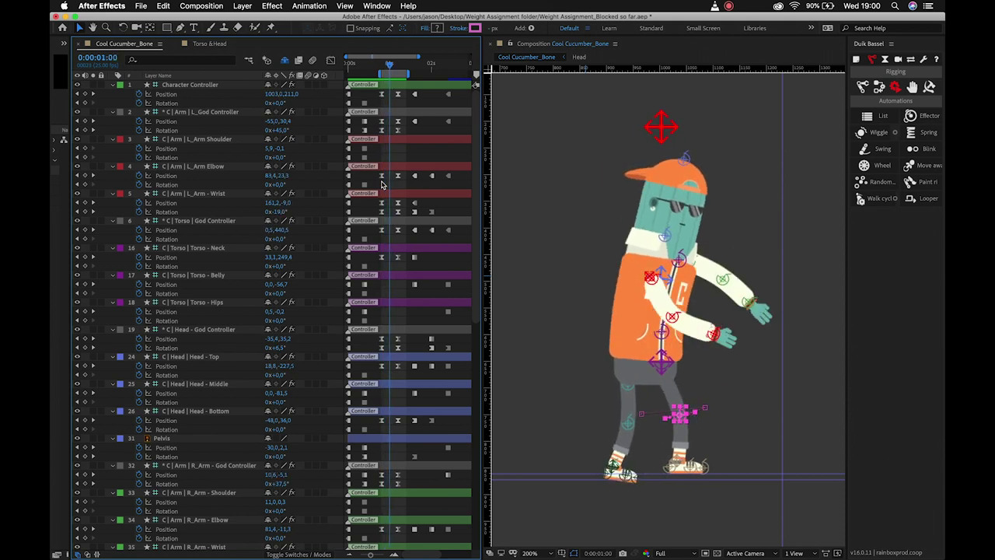
{"action": "key", "text": "Page_Down"}
{"action": "key", "text": "Page_Down"}
{"action": "key", "text": "Page_Down"}
{"action": "key", "text": "Page_Down"}
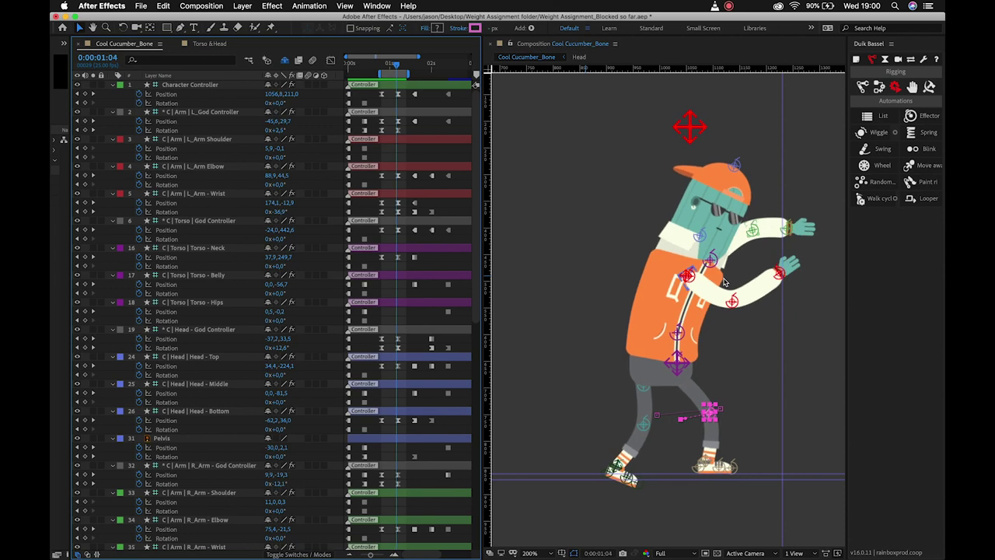
{"action": "key", "text": "Page_Down"}
{"action": "key", "text": "Page_Up"}
{"action": "key", "text": "Page_Up"}
{"action": "key", "text": "Page_Up"}
{"action": "key", "text": "Page_Up"}
{"action": "key", "text": "Page_Up"}
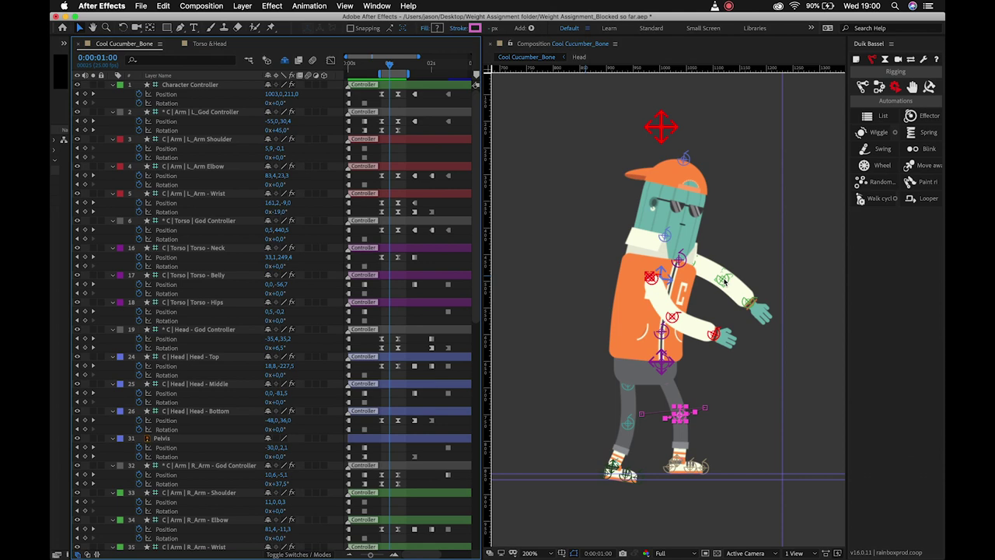
Lower the R_Arm Elbow at 0:00:01:00 to a Position of about 83.8, 24.7 as an in-between pose
{"action": "left_click", "coordinate": [725, 282]}
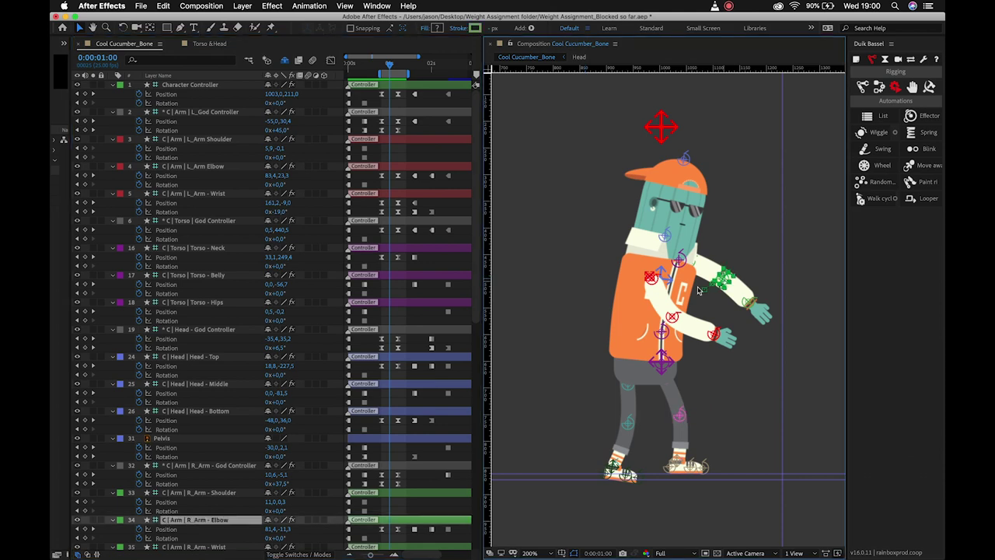
{"action": "scroll", "coordinate": [404, 470], "scroll_direction": "down", "scroll_amount": 3}
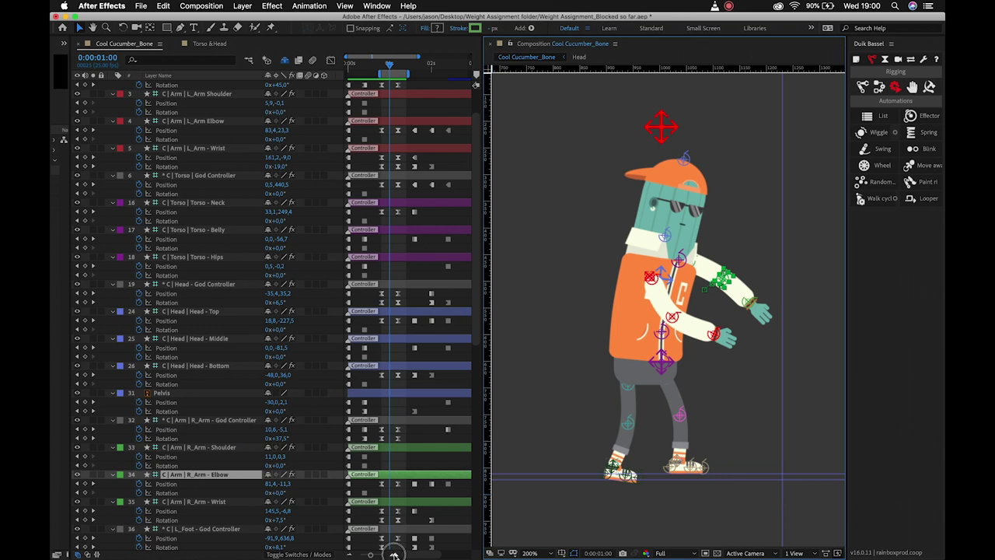
{"action": "left_click", "coordinate": [394, 555]}
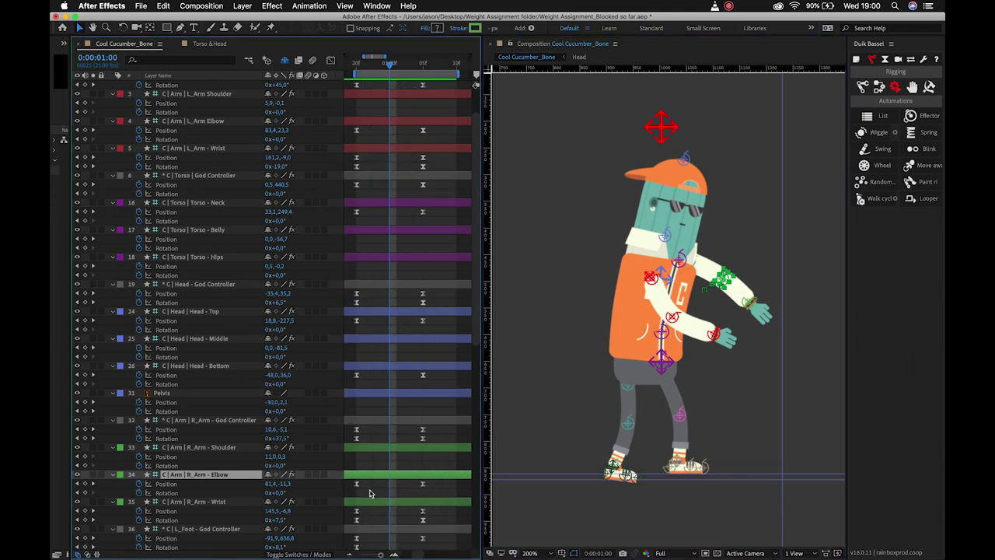
{"action": "key", "text": "shift+Down"}
{"action": "key", "text": "shift+Down"}
{"action": "key", "text": "shift+Down"}
{"action": "key", "text": "shift+Down"}
{"action": "key", "text": "shift+Left"}
{"action": "key", "text": "shift+Left"}
{"action": "key", "text": "shift+Left"}
{"action": "key", "text": "shift+Left"}
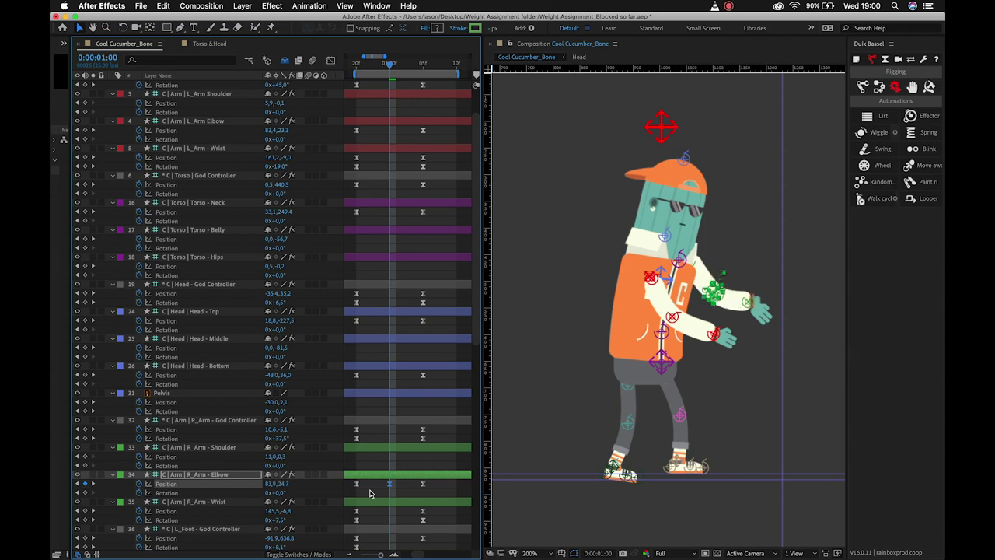
{"action": "key", "text": "shift+Down"}
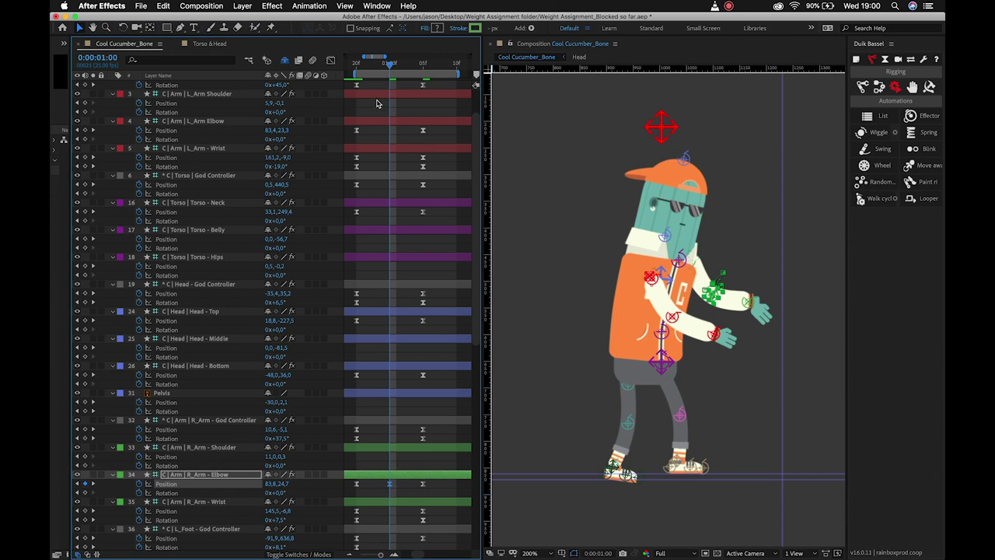
Move the R_Arm Shoulder's Position keyframe to 0:00:00:20 and apply Easy Ease to it
{"action": "left_click", "coordinate": [358, 67]}
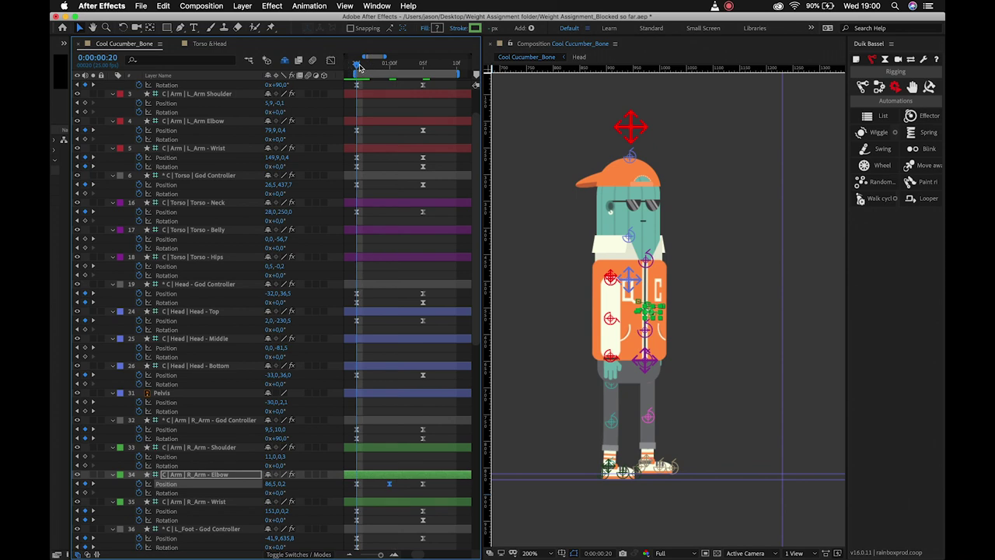
{"action": "scroll", "coordinate": [385, 418], "scroll_direction": "left", "scroll_amount": 4}
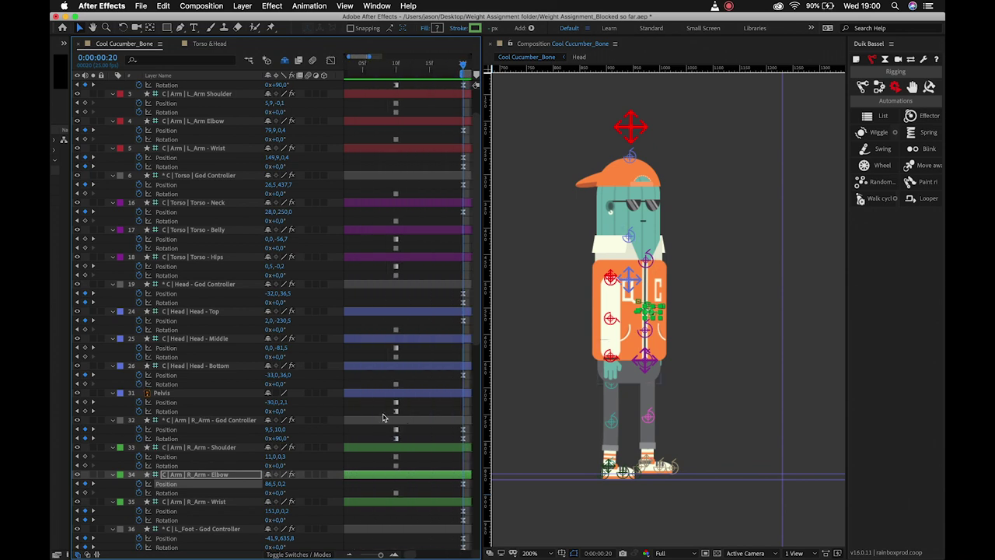
{"action": "left_click", "coordinate": [373, 457]}
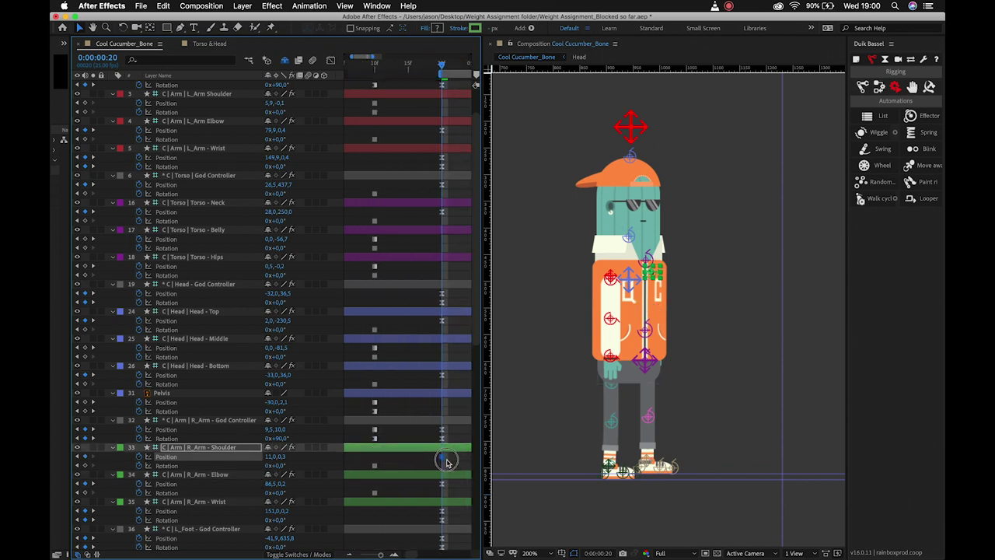
{"action": "scroll", "coordinate": [444, 462], "scroll_direction": "right", "scroll_amount": 4}
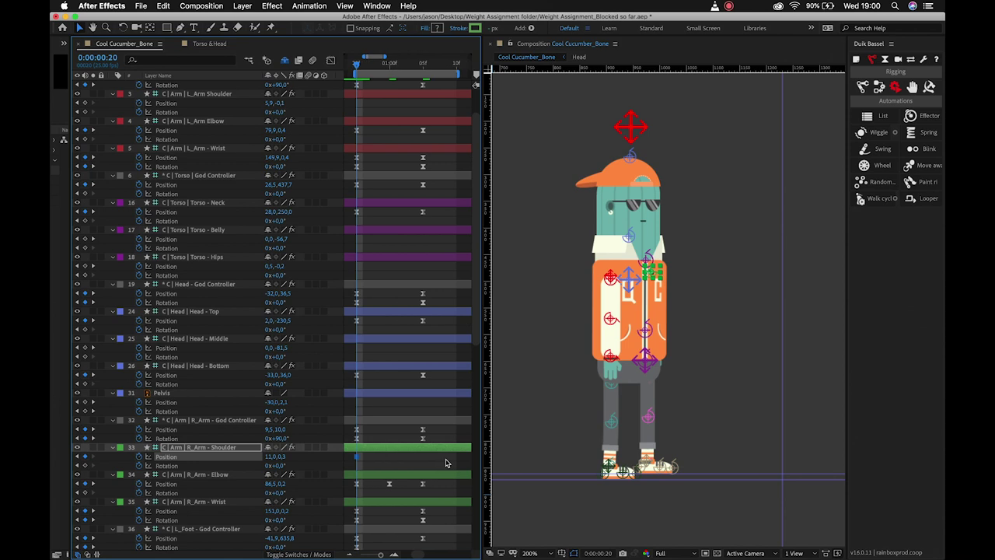
Keyframe the R_Arm Shoulder's Position at 0:00:01:05 with the value 11.0, 0.3
{"action": "key", "text": "k"}
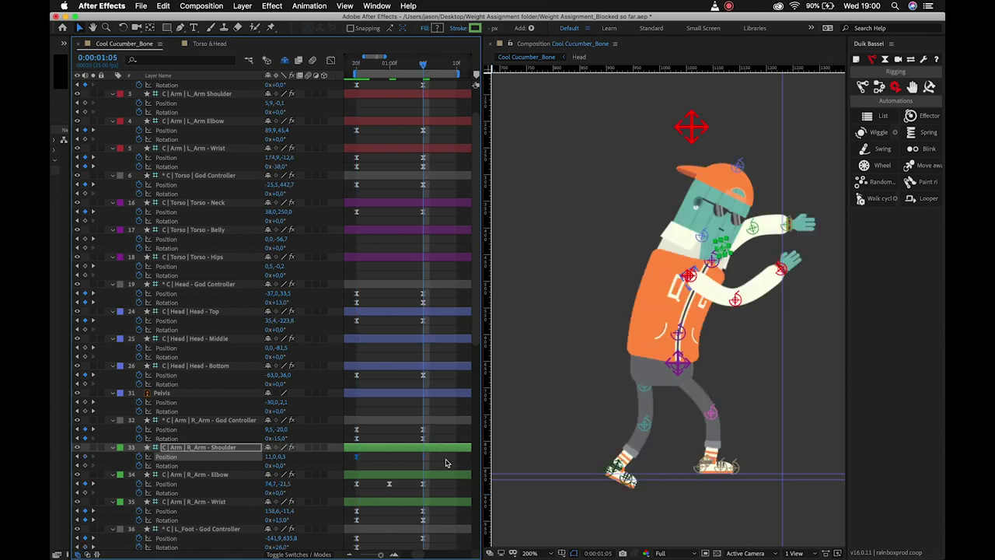
{"action": "key", "text": "super+z"}
{"action": "key", "text": "super+z"}
{"action": "key", "text": "super+z"}
{"action": "key", "text": "super+z"}
{"action": "key", "text": "shift+Left"}
{"action": "key", "text": "shift+Left"}
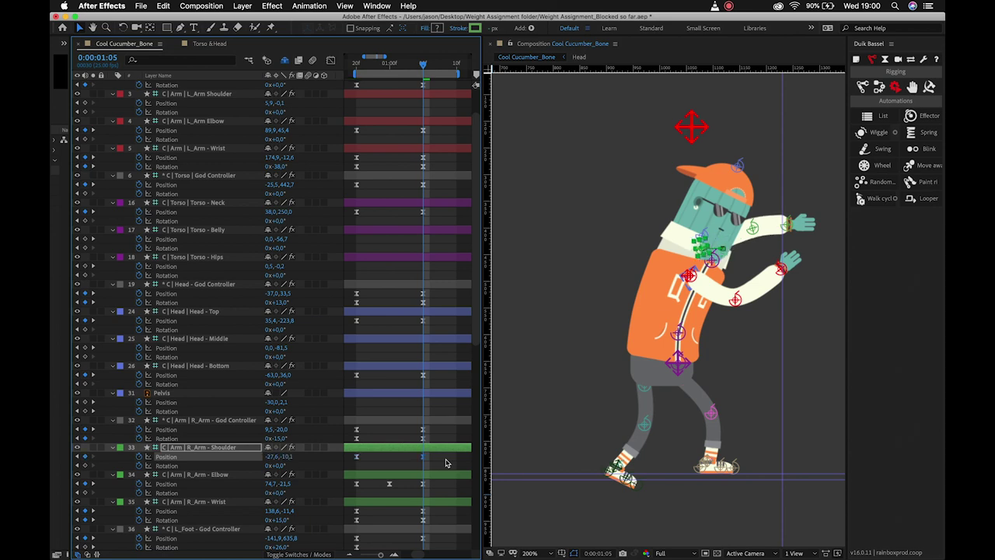
{"action": "key", "text": "shift+Right"}
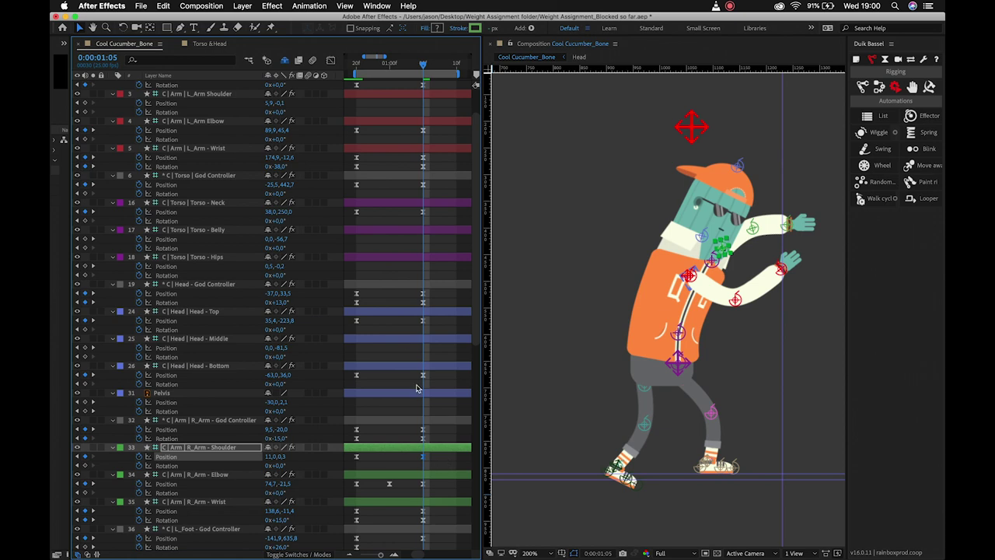
Shift the R_Arm Shoulder at 0:00:01:00 back and down to a Position of about -6.7, 26.4
{"action": "key", "text": "Page_Up"}
{"action": "key", "text": "Page_Up"}
{"action": "key", "text": "Page_Up"}
{"action": "key", "text": "Page_Up"}
{"action": "key", "text": "Page_Up"}
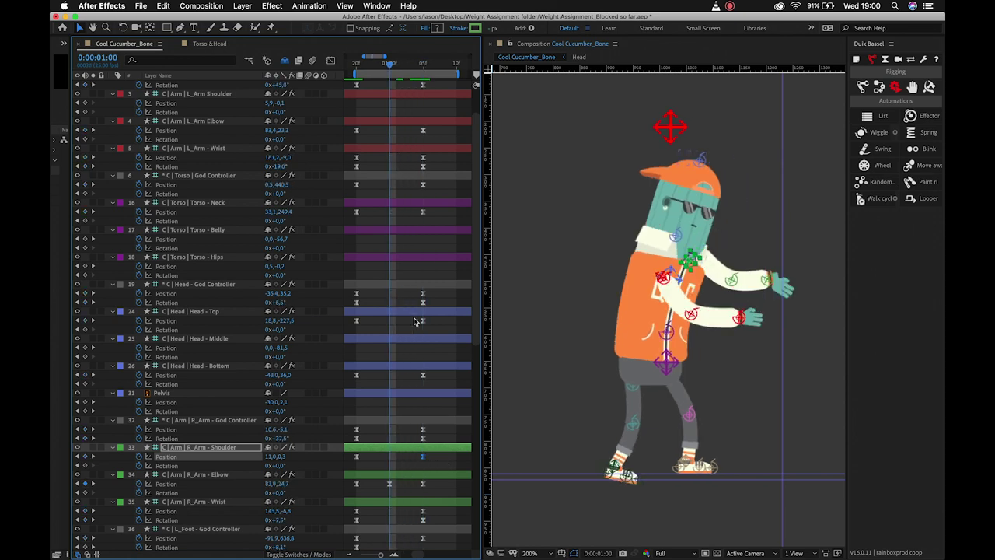
{"action": "key", "text": "shift+Left"}
{"action": "key", "text": "shift+Left"}
{"action": "key", "text": "shift+Left"}
{"action": "key", "text": "shift+Left"}
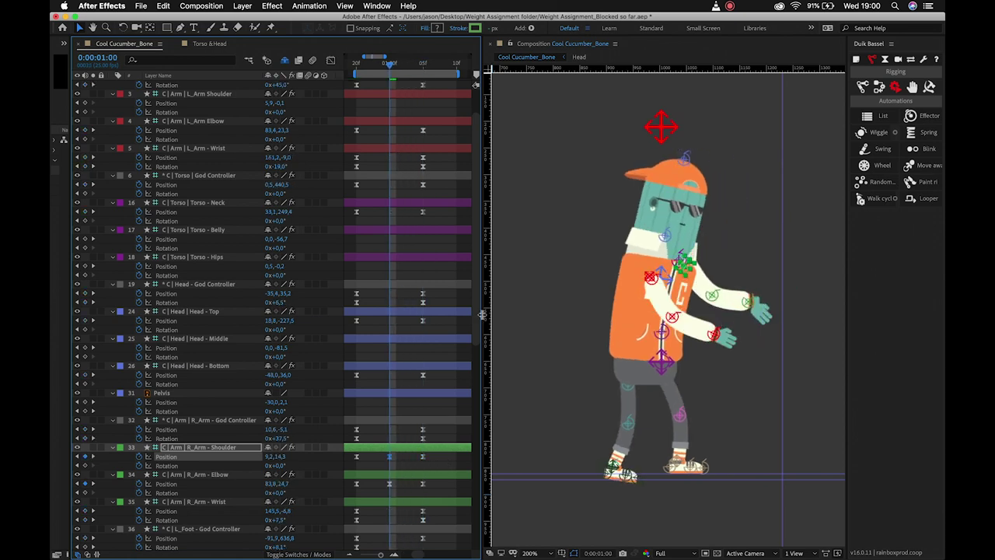
{"action": "key", "text": "shift+Down"}
{"action": "key", "text": "shift+Left"}
{"action": "key", "text": "shift+Down"}
{"action": "key", "text": "shift+Up"}
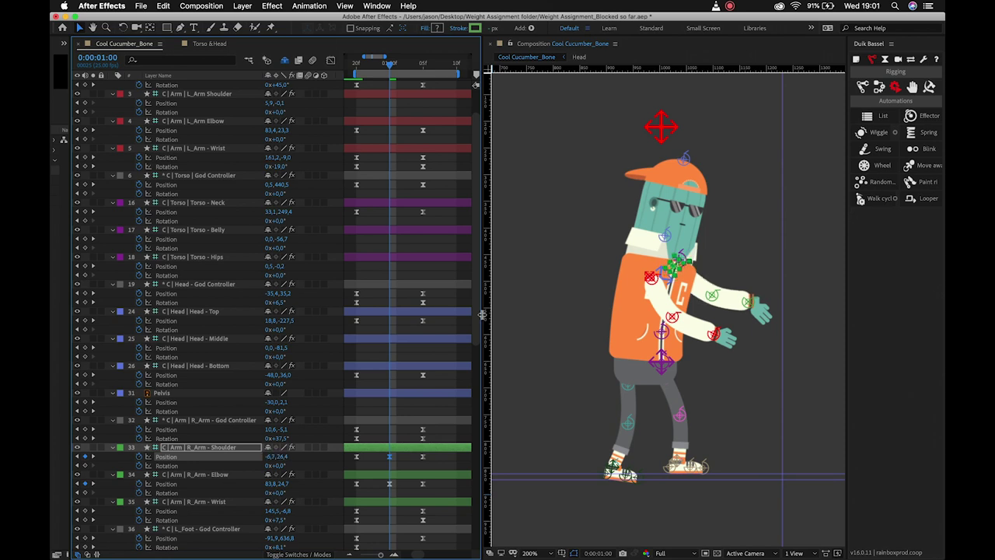
Set the R_Arm Wrist's Rotation to -42.5° at 0:00:01:00 and preview the arm swing
{"action": "left_click", "coordinate": [748, 305]}
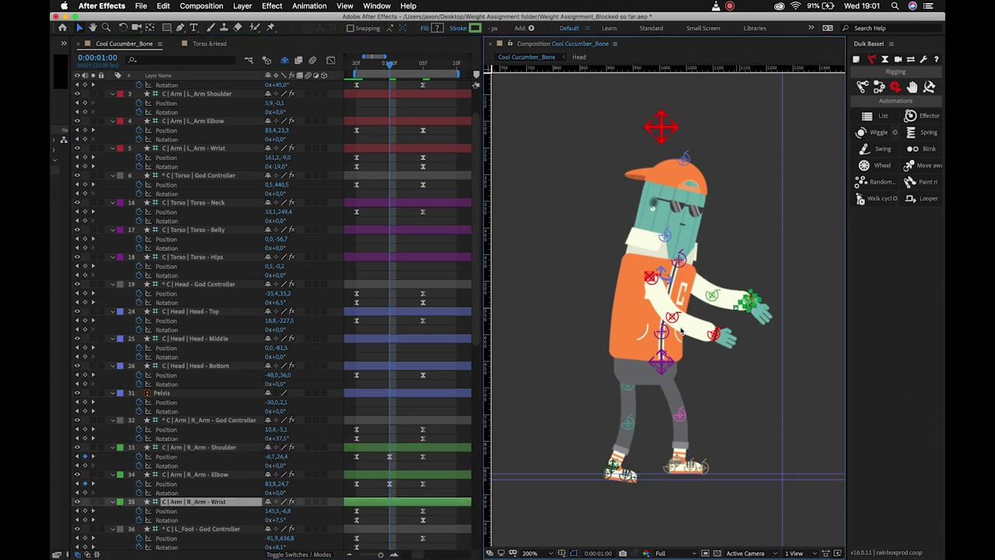
{"action": "left_click_drag", "start_coordinate": [280, 519], "coordinate": [253, 521]}
{"action": "key", "text": "space"}
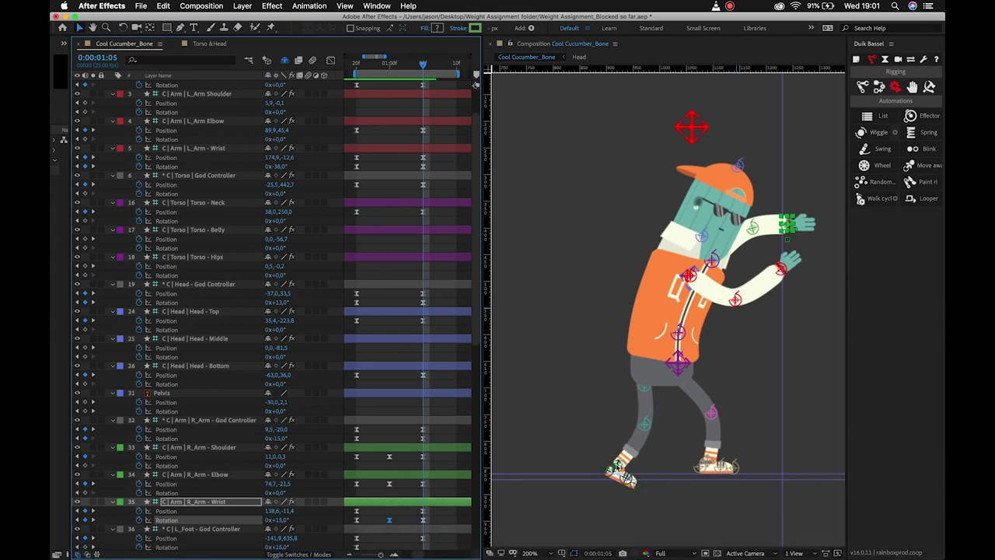
Select the L_Foot God Controller and compare its poses at 0:00:01:05 and 0:00:01:15
{"action": "left_click", "coordinate": [618, 468]}
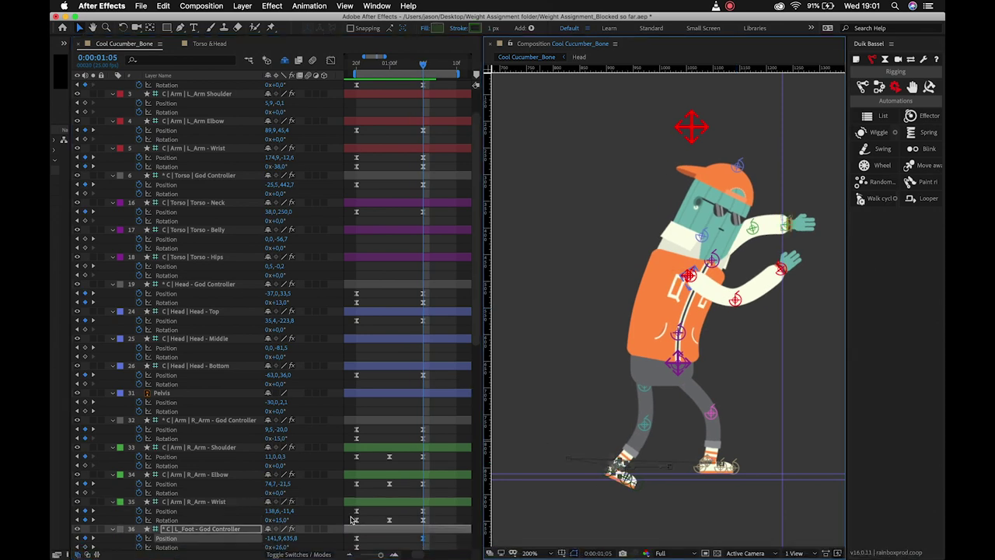
{"action": "left_click", "coordinate": [350, 554]}
{"action": "key", "text": "super+Right"}
{"action": "key", "text": "super+Right"}
{"action": "key", "text": "super+Right"}
{"action": "key", "text": "super+Right"}
{"action": "key", "text": "Page_Down"}
{"action": "key", "text": "Page_Down"}
{"action": "key", "text": "Page_Down"}
{"action": "key", "text": "Page_Down"}
{"action": "key", "text": "Page_Down"}
{"action": "key", "text": "Page_Down"}
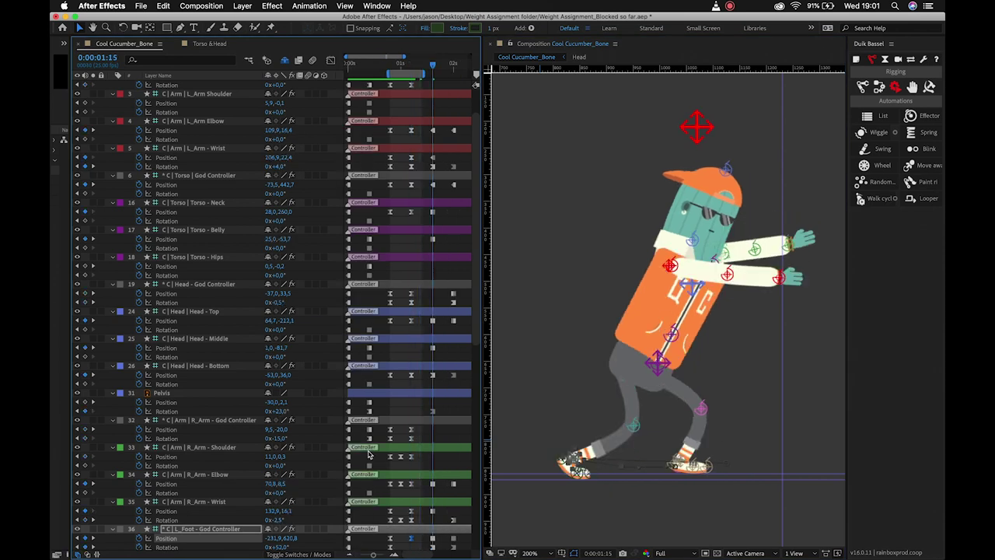
{"action": "key", "text": "Page_Up"}
{"action": "key", "text": "Page_Up"}
{"action": "key", "text": "Page_Up"}
{"action": "key", "text": "Page_Up"}
{"action": "key", "text": "Page_Up"}
{"action": "key", "text": "Page_Up"}
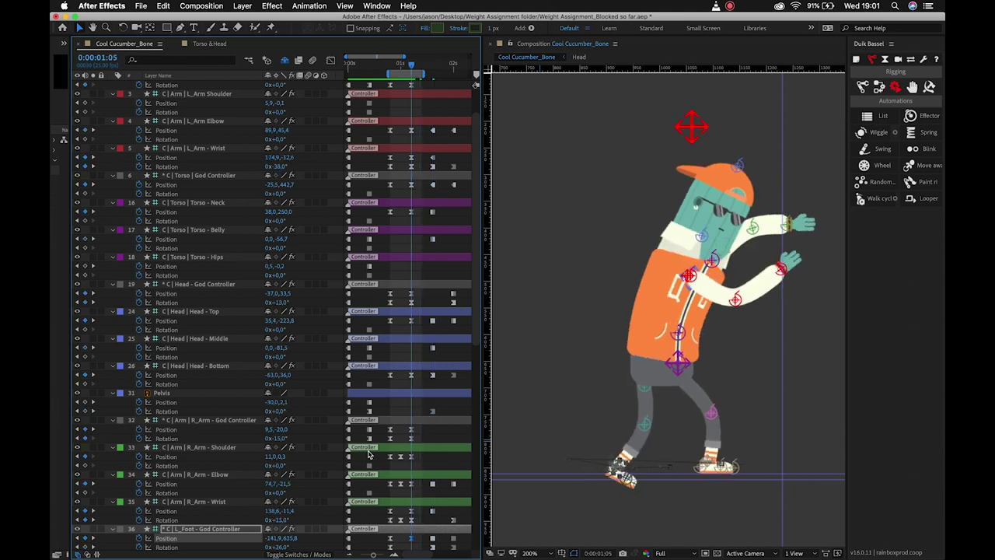
{"action": "key", "text": "Page_Down"}
{"action": "key", "text": "Page_Down"}
{"action": "key", "text": "Page_Down"}
{"action": "key", "text": "Page_Down"}
{"action": "key", "text": "Page_Down"}
{"action": "key", "text": "Page_Down"}
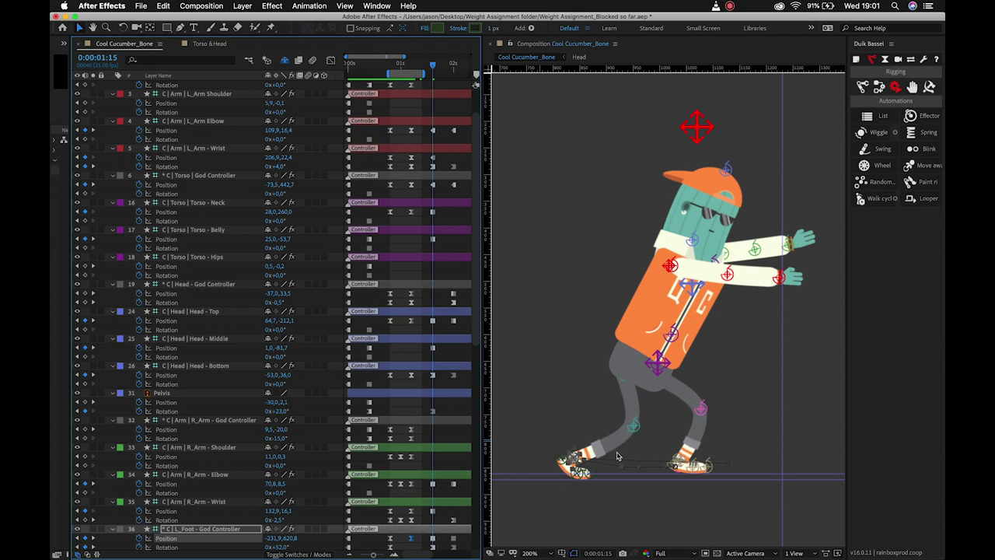
Extend the work area end past 0:00:01:15 and review the motion back to 0:00:01:00
{"action": "scroll", "coordinate": [403, 499], "scroll_direction": "down", "scroll_amount": 3}
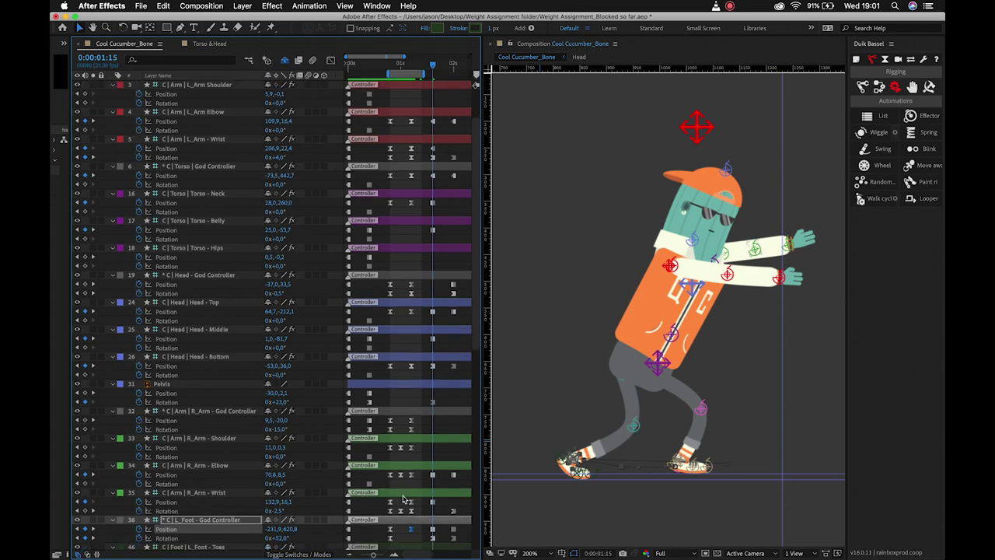
{"action": "scroll", "coordinate": [403, 499], "scroll_direction": "down", "scroll_amount": 1}
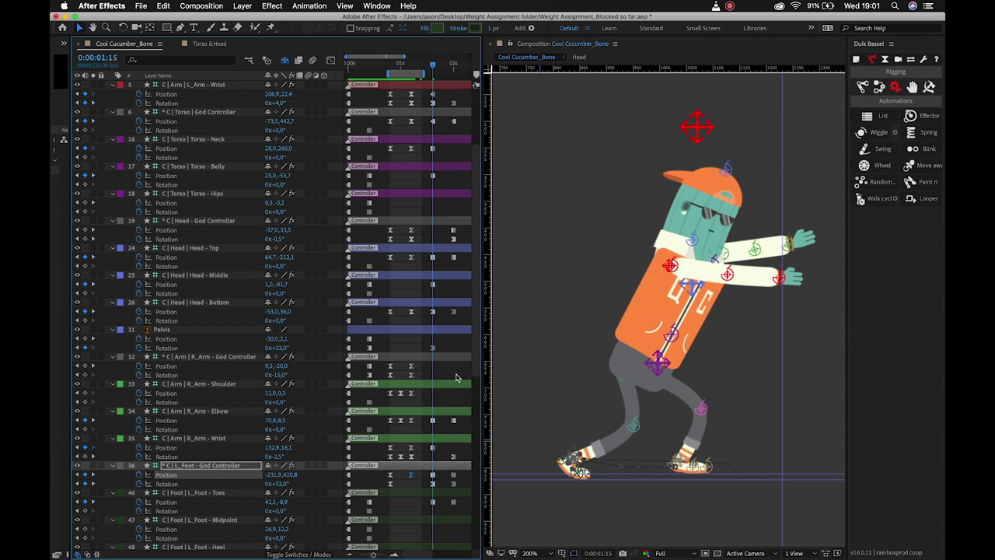
{"action": "key", "text": "Page_Up"}
{"action": "key", "text": "Page_Up"}
{"action": "key", "text": "Page_Up"}
{"action": "key", "text": "Page_Up"}
{"action": "key", "text": "Page_Up"}
{"action": "key", "text": "Page_Up"}
{"action": "key", "text": "Page_Up"}
{"action": "key", "text": "Page_Up"}
{"action": "key", "text": "Page_Up"}
{"action": "key", "text": "Page_Up"}
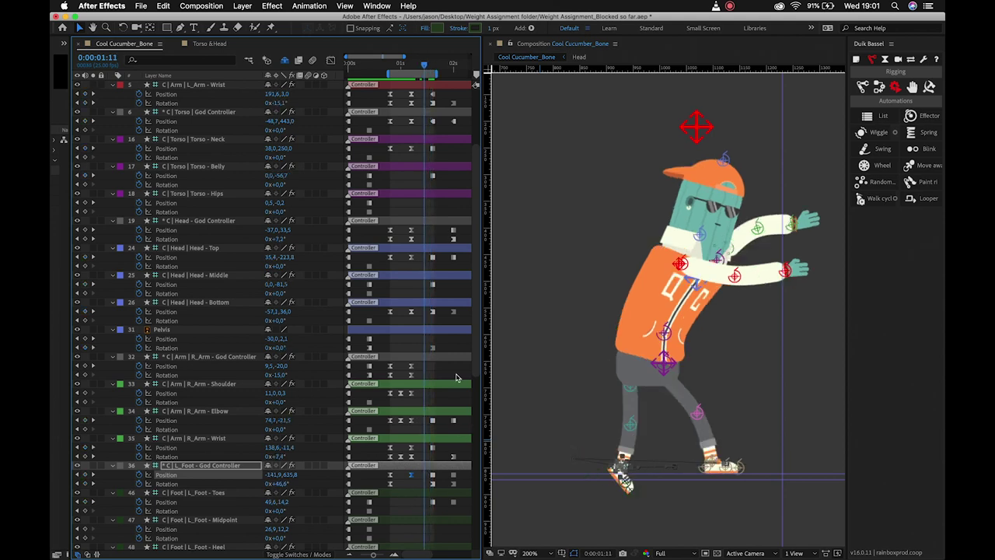
{"action": "key", "text": "Page_Up"}
{"action": "key", "text": "Page_Up"}
{"action": "key", "text": "Page_Up"}
{"action": "key", "text": "Page_Up"}
{"action": "key", "text": "Page_Up"}
{"action": "key", "text": "Page_Up"}
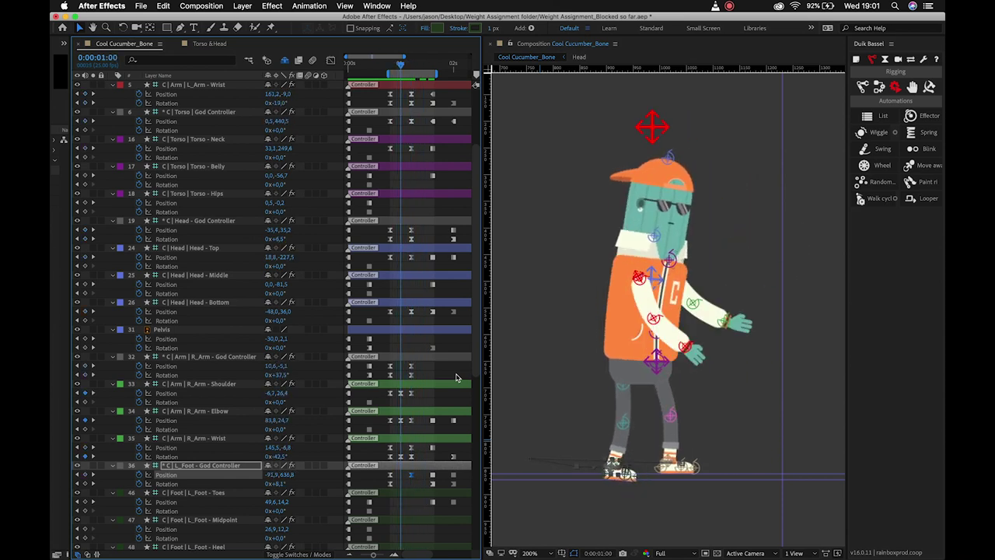
Lower the L_Foot God Controller's Rotation at 0:00:01:05
{"action": "key", "text": "Page_Down"}
{"action": "key", "text": "Page_Down"}
{"action": "key", "text": "Page_Down"}
{"action": "key", "text": "Page_Down"}
{"action": "key", "text": "Page_Down"}
{"action": "key", "text": "Page_Down"}
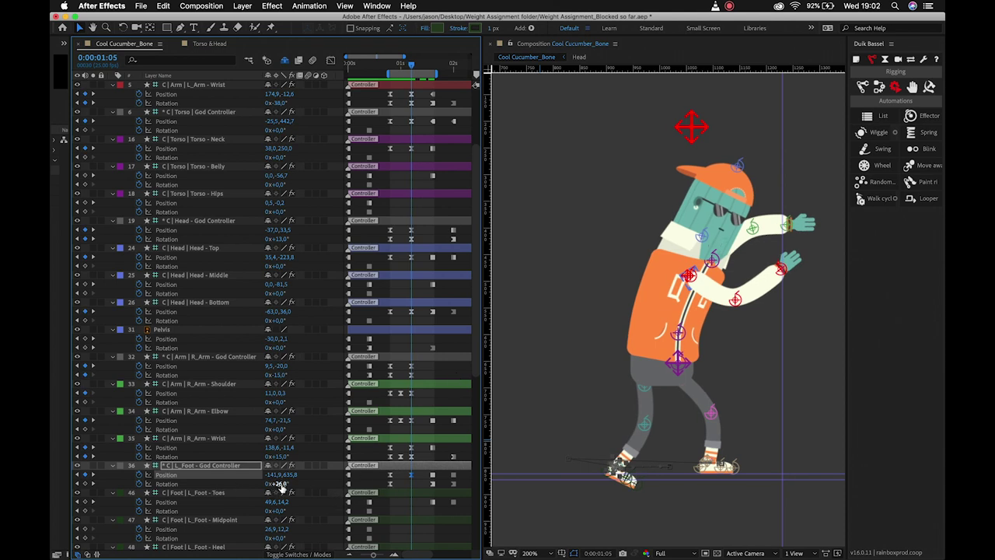
{"action": "left_click_drag", "start_coordinate": [281, 484], "coordinate": [270, 485]}
Examine the left foot's motion frame by frame from 0:00:01:05 to the pushing pose at 0:00:01:15
{"action": "key", "text": "Page_Down"}
{"action": "key", "text": "Page_Down"}
{"action": "key", "text": "Page_Down"}
{"action": "key", "text": "Page_Down"}
{"action": "key", "text": "Page_Down"}
{"action": "key", "text": "Page_Down"}
{"action": "key", "text": "Page_Down"}
{"action": "key", "text": "Page_Down"}
{"action": "key", "text": "Page_Down"}
{"action": "key", "text": "Page_Down"}
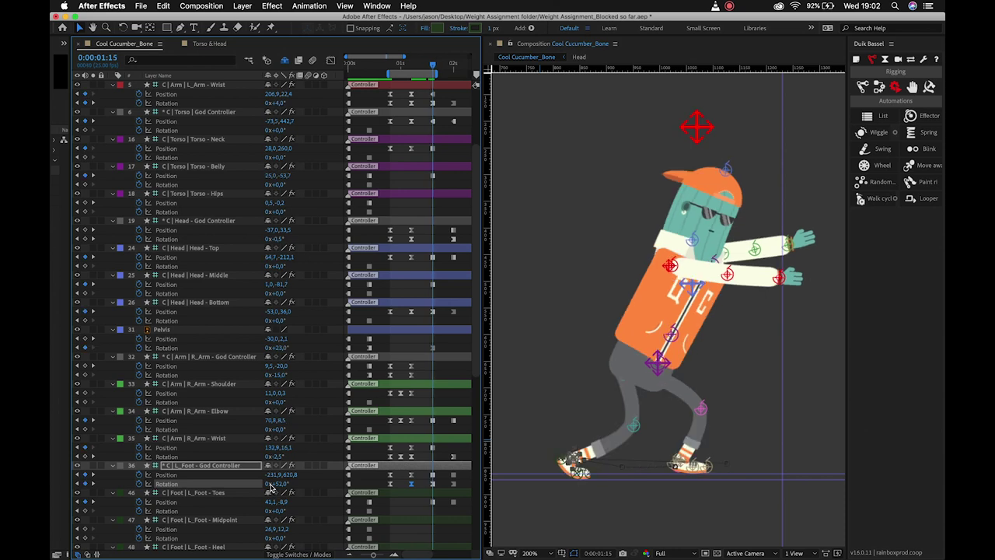
{"action": "key", "text": "Page_Up"}
{"action": "key", "text": "Page_Down"}
{"action": "key", "text": "Page_Up"}
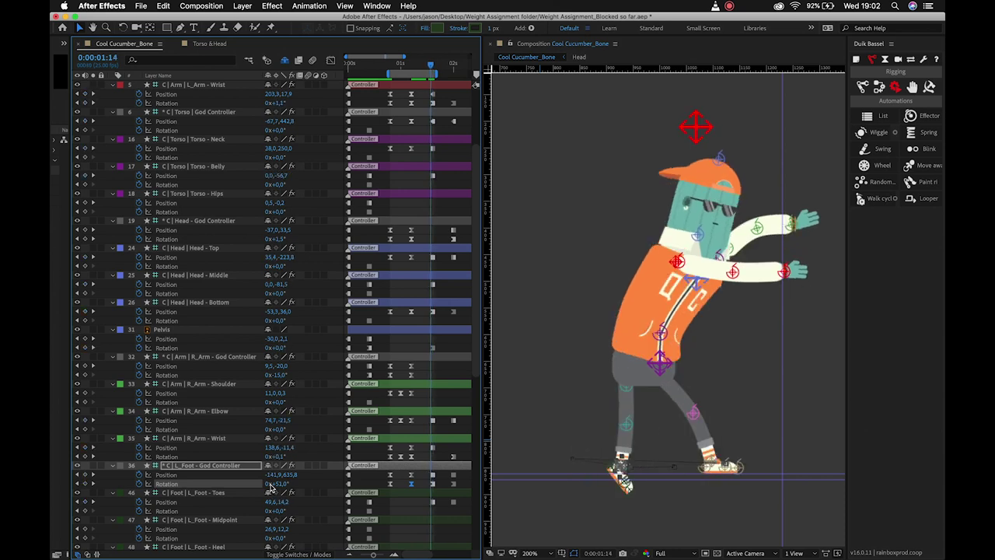
{"action": "key", "text": "Page_Up"}
{"action": "key", "text": "Page_Down"}
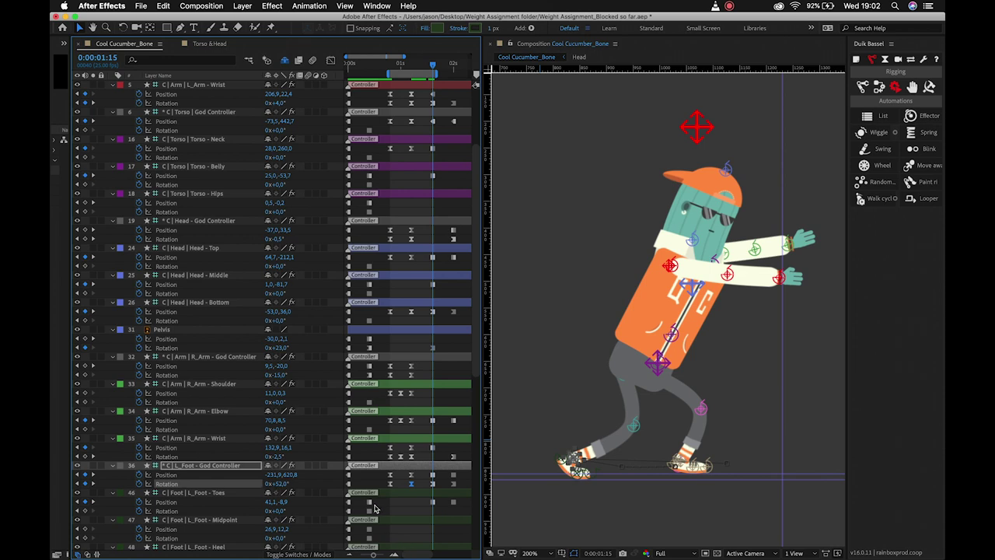
Move the second Position keyframes of the L_Foot Toes and L_Foot Heel to 0:00:00:20
{"action": "left_click_drag", "start_coordinate": [370, 503], "coordinate": [392, 505]}
{"action": "scroll", "coordinate": [393, 505], "scroll_direction": "down", "scroll_amount": 4}
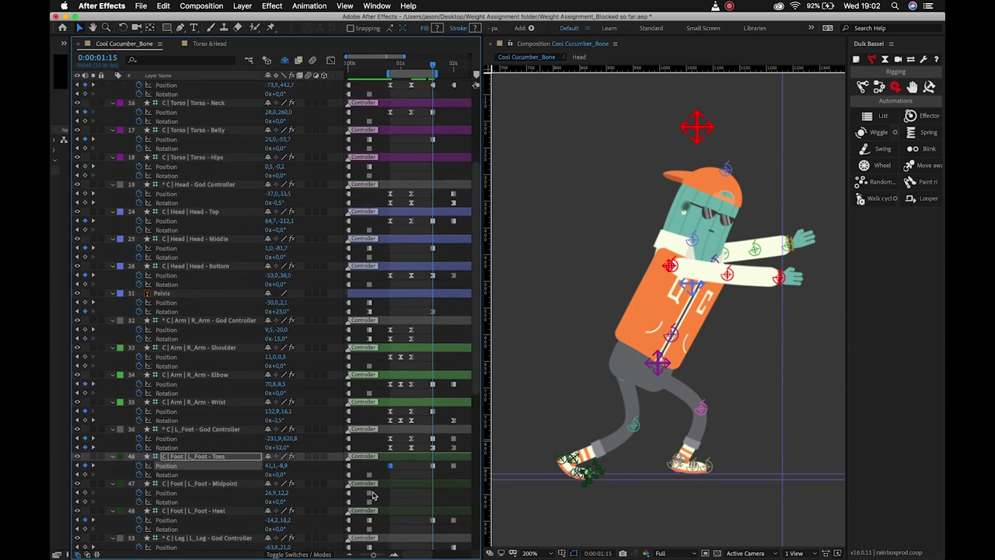
{"action": "left_click_drag", "start_coordinate": [370, 519], "coordinate": [389, 522]}
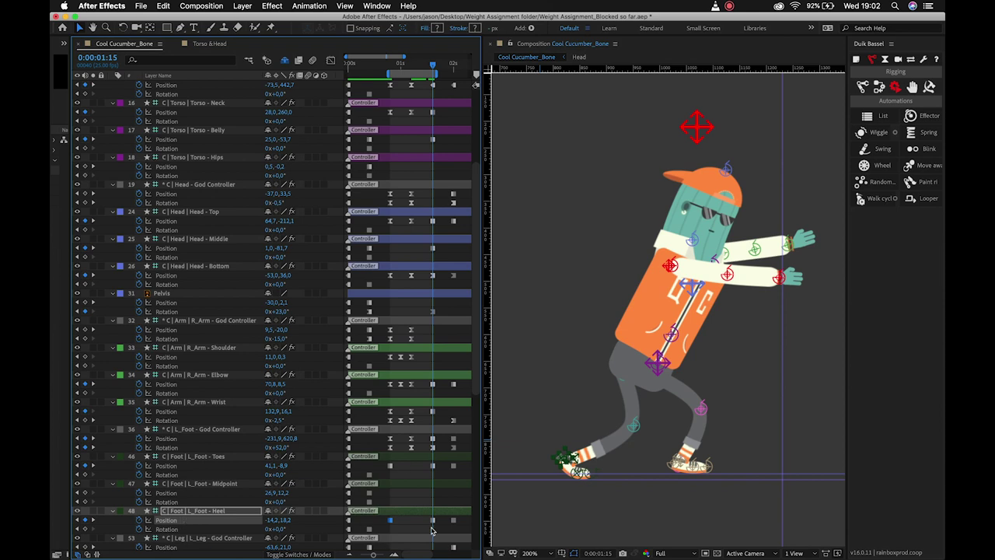
Easy-ease the L_Foot Toes and Heel keyframes and the 0:00:01:15 keyframes of the L_Foot God Controller, right elbow and wrist, pelvis and head
{"action": "left_click_drag", "start_coordinate": [382, 467], "coordinate": [441, 477]}
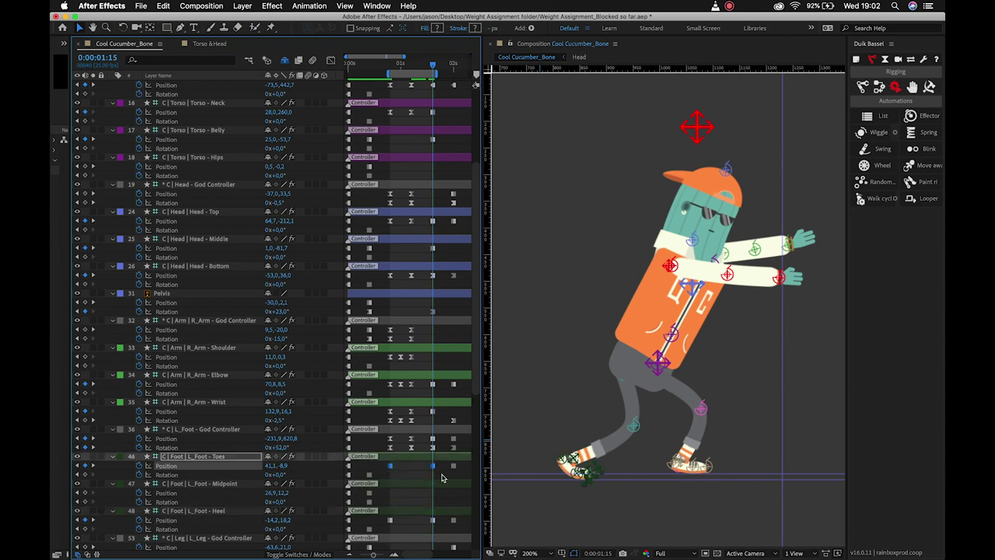
{"action": "left_click_drag", "start_coordinate": [424, 436], "coordinate": [438, 453]}
{"action": "left_click_drag", "start_coordinate": [426, 385], "coordinate": [440, 420]}
{"action": "left_click_drag", "start_coordinate": [426, 223], "coordinate": [437, 332]}
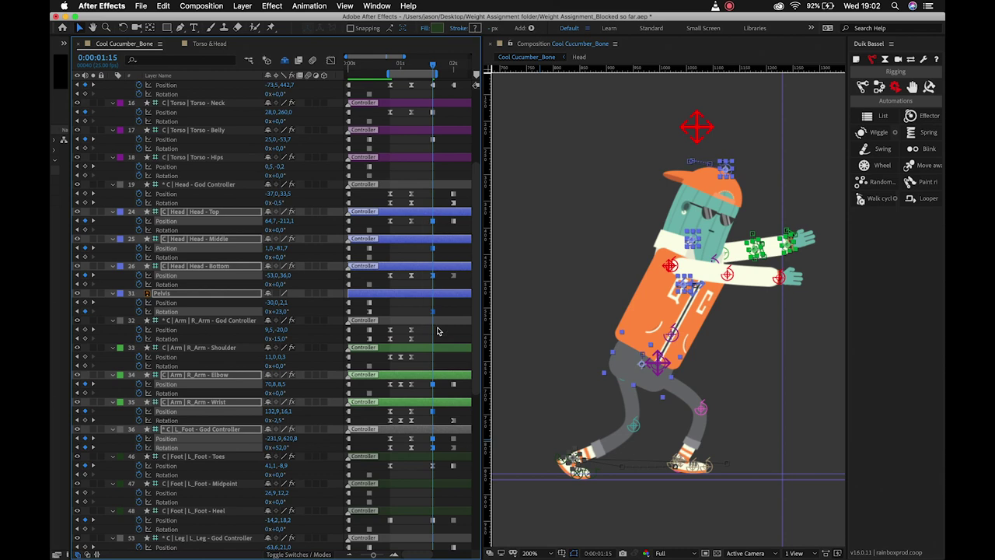
{"action": "scroll", "coordinate": [426, 474], "scroll_direction": "down", "scroll_amount": 2}
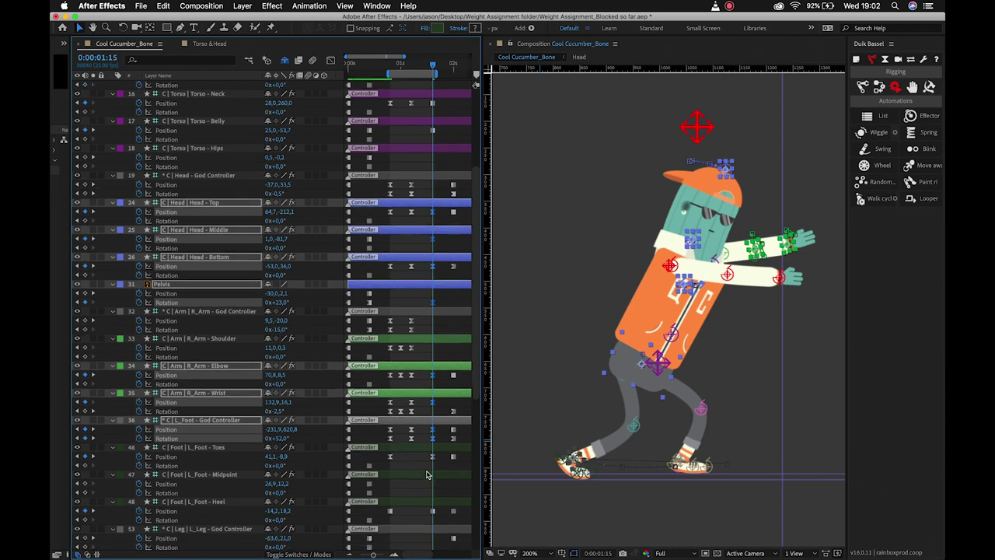
{"action": "left_click_drag", "start_coordinate": [384, 484], "coordinate": [443, 491]}
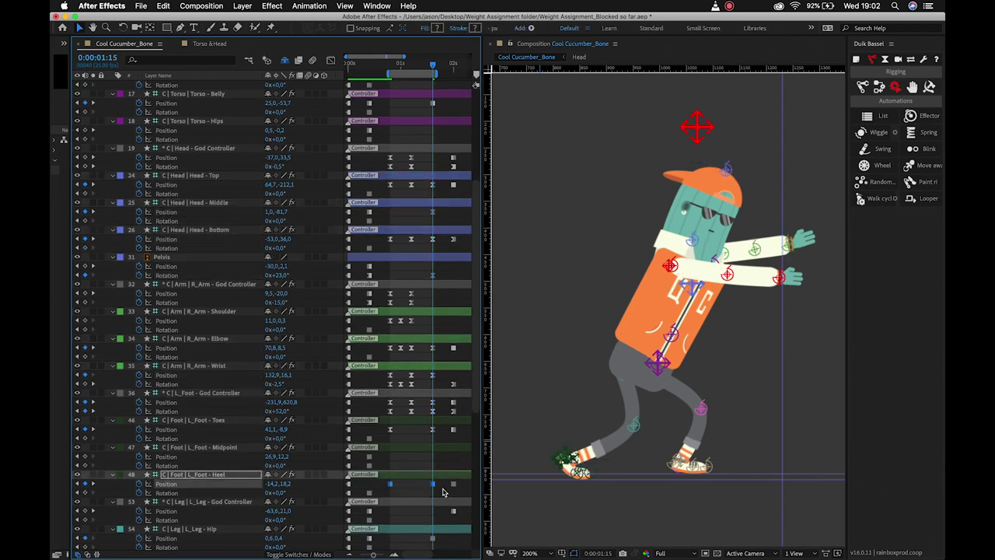
Move the second Position keyframes of the L_Leg Hip and L_Leg God Controller to 0:00:00:20 and ease the hip's keyframes
{"action": "scroll", "coordinate": [443, 491], "scroll_direction": "down", "scroll_amount": 2}
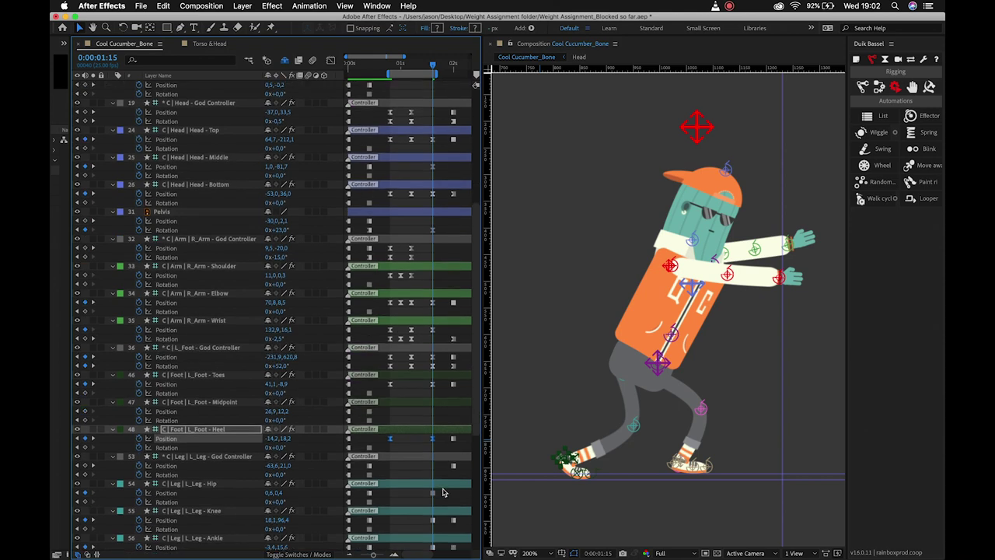
{"action": "left_click", "coordinate": [389, 494]}
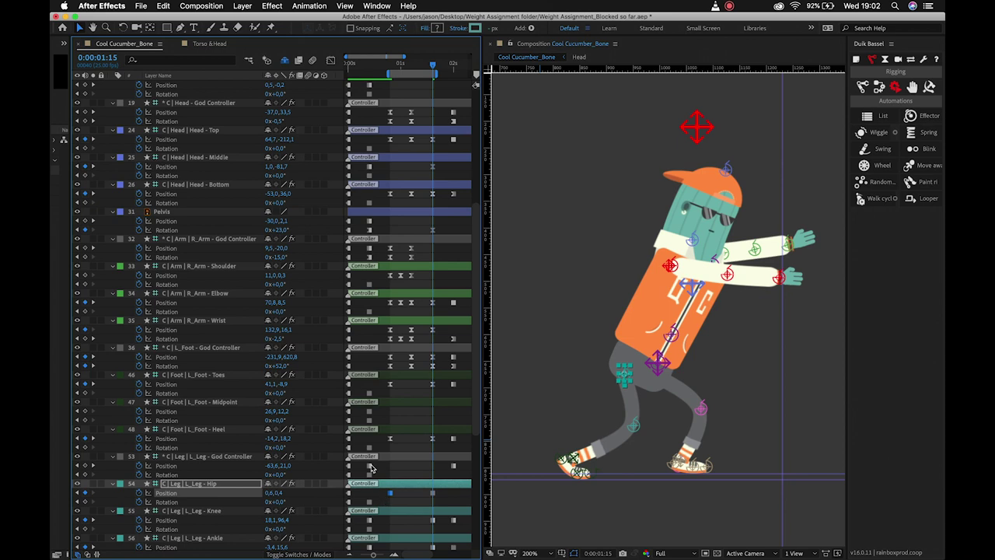
{"action": "left_click", "coordinate": [369, 466]}
{"action": "left_click_drag", "start_coordinate": [369, 467], "coordinate": [454, 497]}
Move the second Position keyframes of the L_Leg Knee and Ankle to 0:00:00:20 and ease them through 0:00:01:15
{"action": "scroll", "coordinate": [454, 499], "scroll_direction": "down", "scroll_amount": 3}
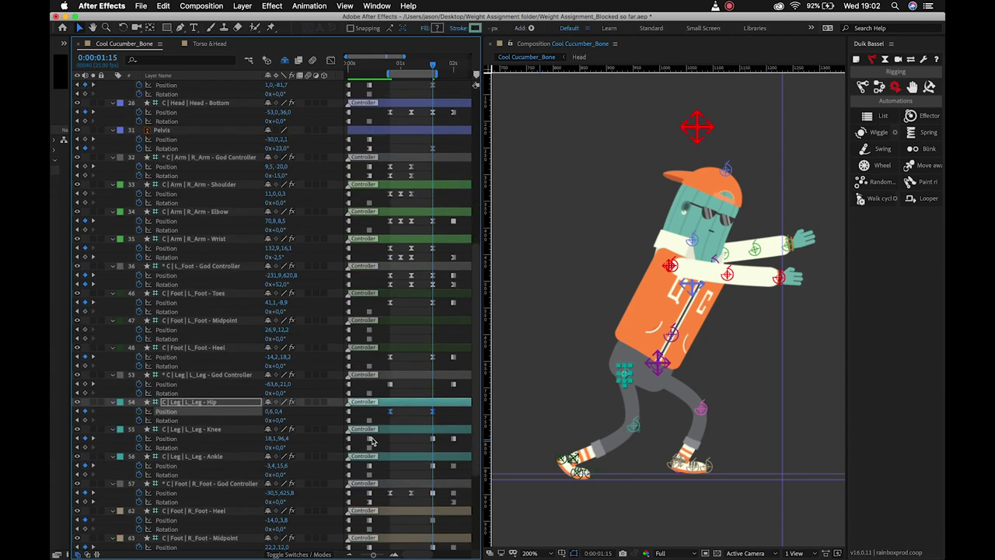
{"action": "left_click", "coordinate": [371, 441]}
{"action": "left_click_drag", "start_coordinate": [370, 465], "coordinate": [455, 485]}
Move the second Position keyframes of the R_Foot Heel, Midpoint and Toes to 0:00:00:20 and ease them through 0:00:01:15
{"action": "scroll", "coordinate": [443, 480], "scroll_direction": "down", "scroll_amount": 2}
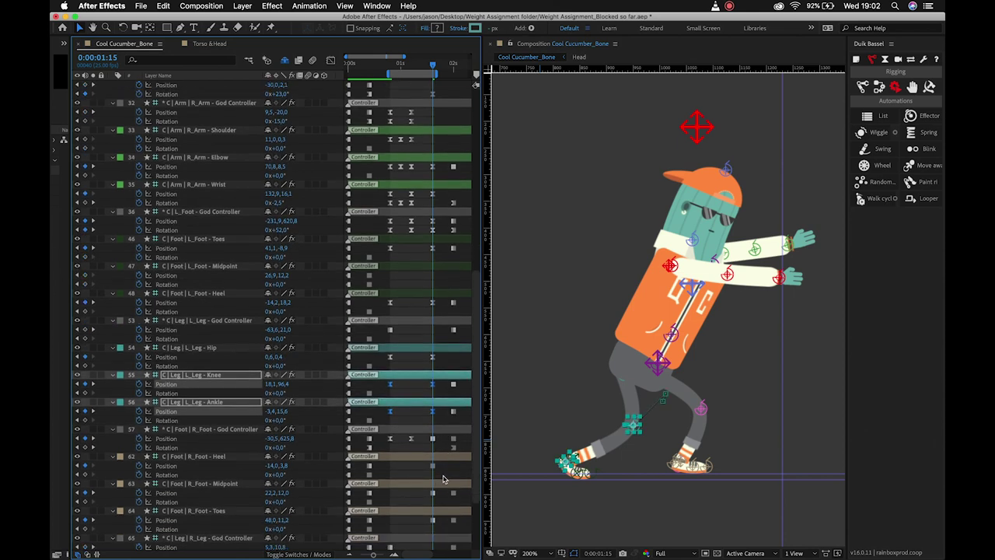
{"action": "left_click", "coordinate": [434, 439]}
{"action": "left_click_drag", "start_coordinate": [369, 464], "coordinate": [389, 466]}
{"action": "left_click", "coordinate": [371, 492]}
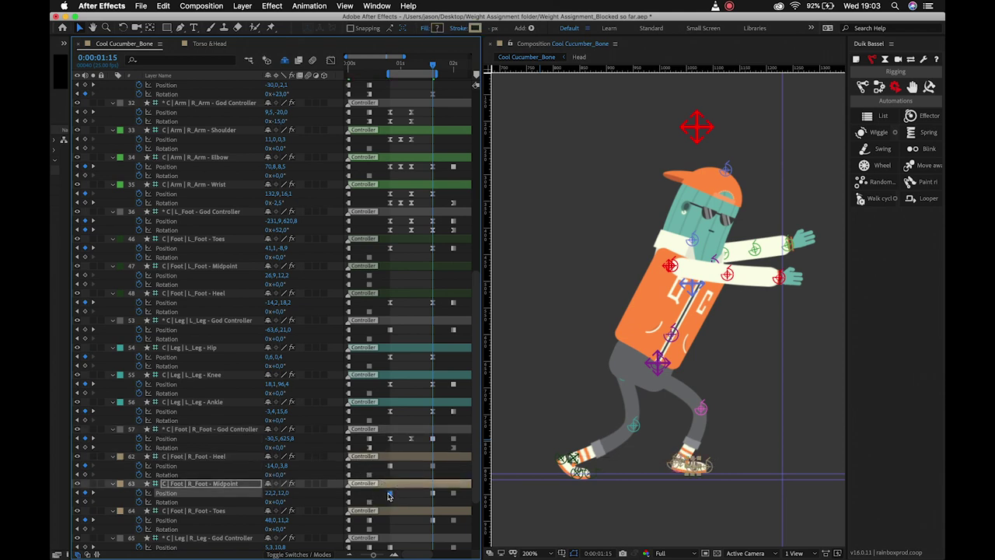
{"action": "left_click_drag", "start_coordinate": [370, 519], "coordinate": [390, 520]}
{"action": "left_click_drag", "start_coordinate": [384, 466], "coordinate": [436, 533]}
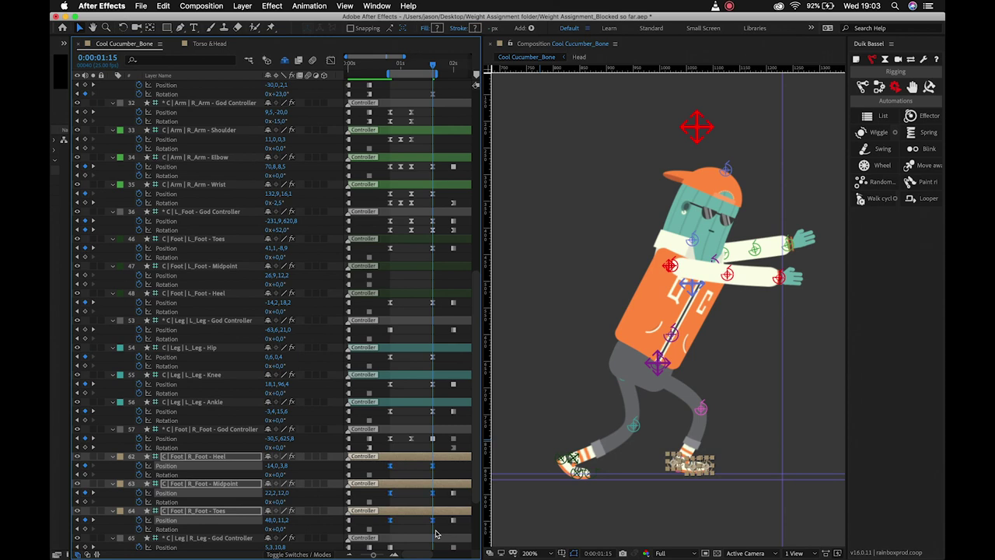
Shift the R_Leg Ankle's second Position keyframe to 0:00:00:20, easing it and the 0:00:01:15 keyframes of the ankle, R_Leg Knee and R_Foot God Controller
{"action": "scroll", "coordinate": [438, 474], "scroll_direction": "down", "scroll_amount": 4}
{"action": "left_click", "coordinate": [432, 375]}
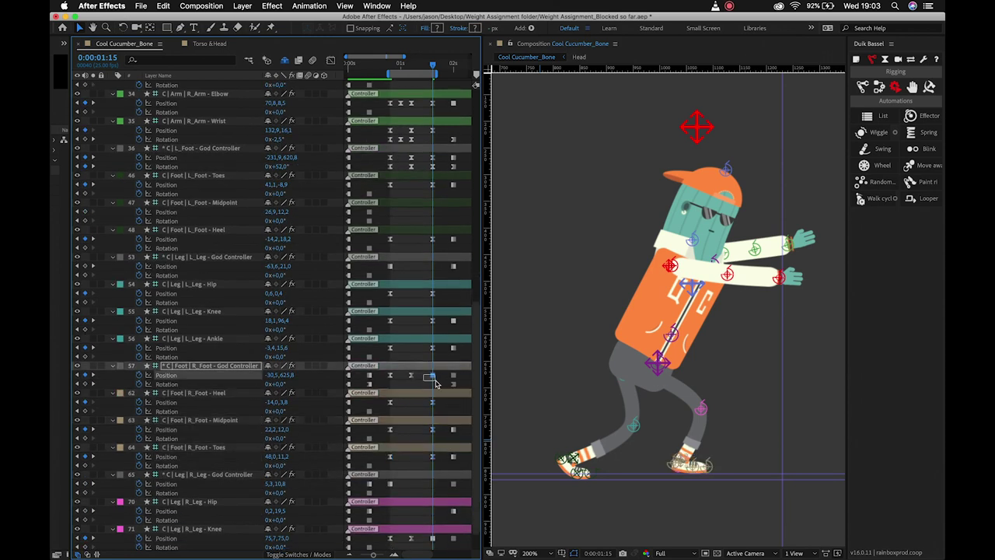
{"action": "scroll", "coordinate": [436, 383], "scroll_direction": "down", "scroll_amount": 2}
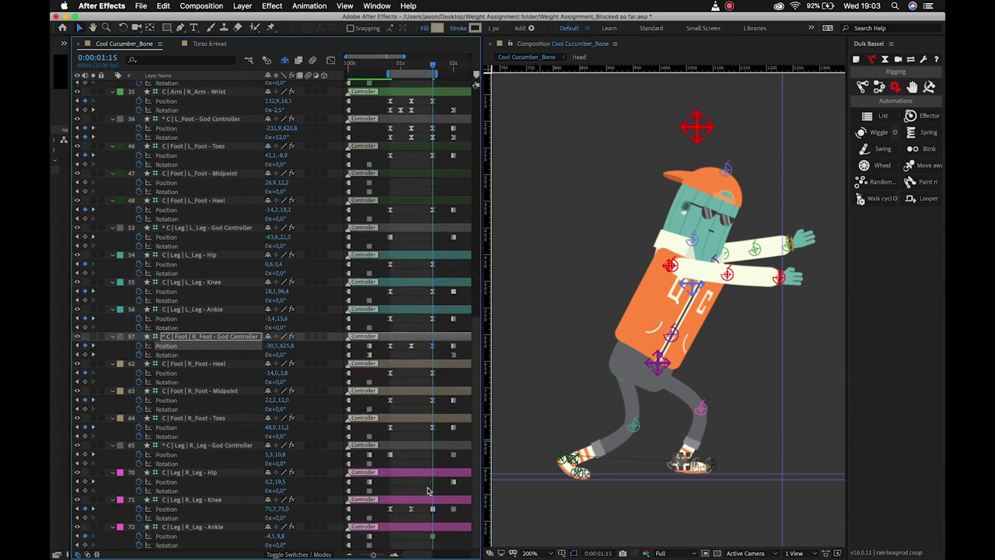
{"action": "left_click_drag", "start_coordinate": [370, 535], "coordinate": [433, 537]}
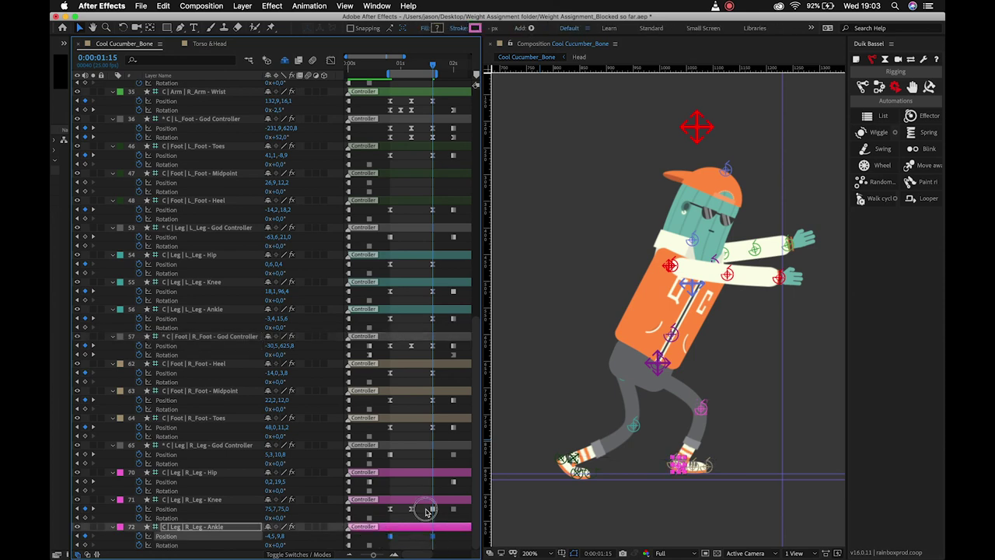
{"action": "left_click", "coordinate": [433, 509], "text": "shift"}
Preview the push animation and step back and forth through the frames around 0:00:01:15 to examine the body's transition into the pose
{"action": "key", "text": "space"}
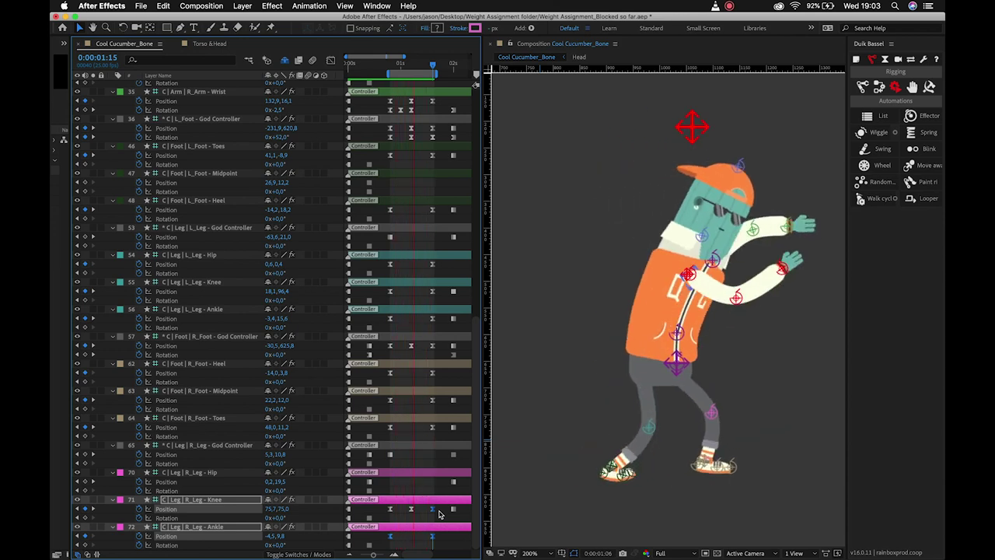
{"action": "key", "text": "space"}
{"action": "key", "text": "space"}
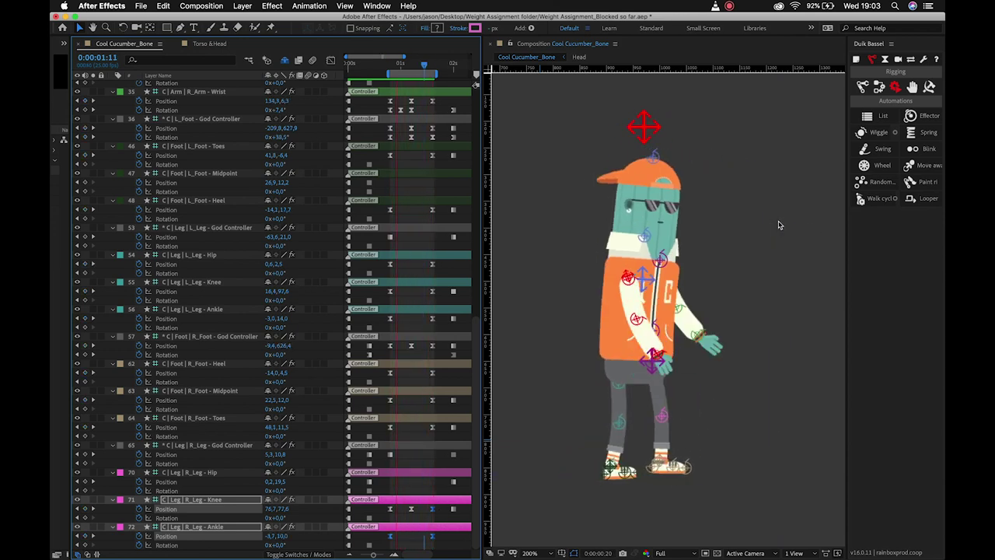
{"action": "key", "text": "space"}
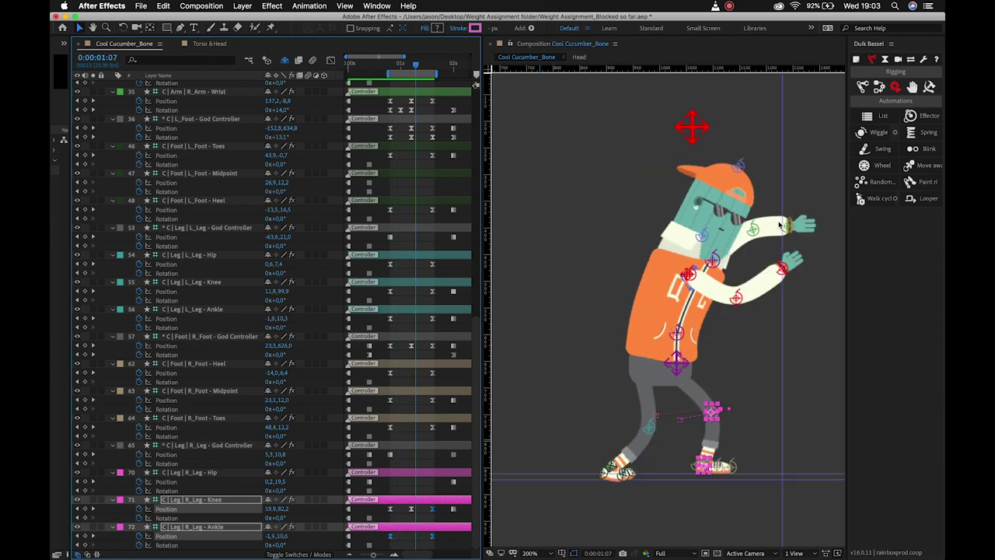
{"action": "key", "text": "super+Right"}
{"action": "key", "text": "super+Right"}
{"action": "key", "text": "super+Right"}
{"action": "key", "text": "super+Right"}
{"action": "key", "text": "super+Right"}
{"action": "key", "text": "super+Right"}
{"action": "key", "text": "super+Right"}
{"action": "key", "text": "super+Right"}
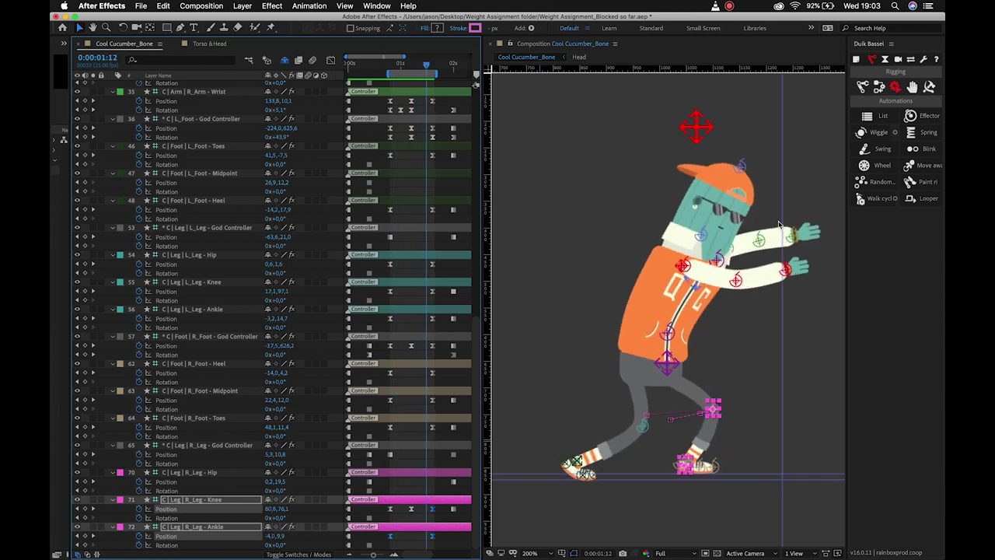
{"action": "key", "text": "Page_Up"}
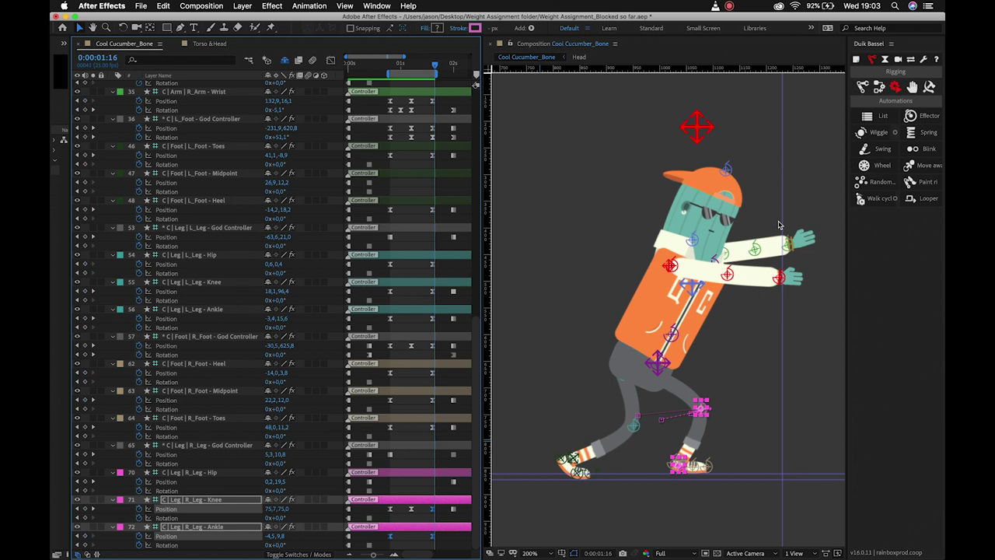
{"action": "key", "text": "Page_Down"}
{"action": "key", "text": "Page_Up"}
{"action": "key", "text": "Page_Up"}
{"action": "key", "text": "Page_Up"}
{"action": "key", "text": "Page_Up"}
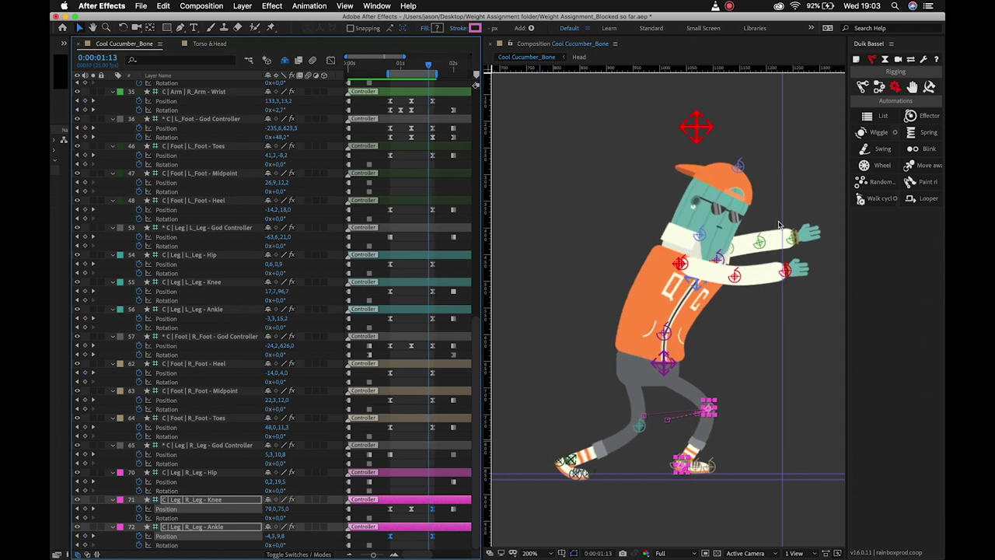
{"action": "key", "text": "Page_Down"}
{"action": "key", "text": "Page_Down"}
{"action": "key", "text": "Page_Down"}
{"action": "key", "text": "Page_Down"}
{"action": "key", "text": "Page_Up"}
{"action": "key", "text": "Page_Down"}
{"action": "key", "text": "Page_Up"}
{"action": "key", "text": "Page_Down"}
{"action": "key", "text": "Page_Up"}
{"action": "key", "text": "Page_Down"}
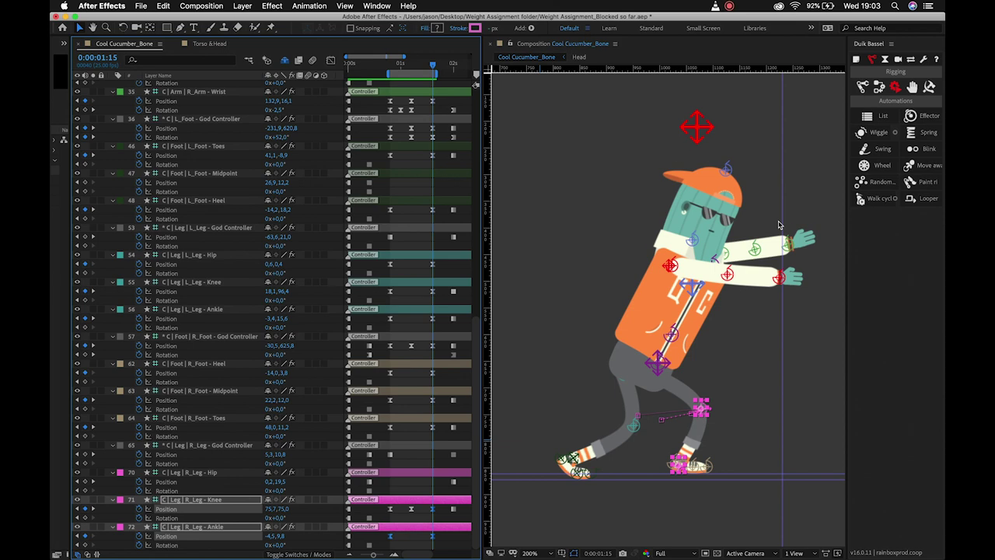
{"action": "key", "text": "Page_Up"}
{"action": "key", "text": "Page_Down"}
{"action": "key", "text": "Page_Up"}
{"action": "key", "text": "Page_Down"}
{"action": "key", "text": "Page_Up"}
{"action": "key", "text": "Page_Down"}
Move the Torso Belly's second Position keyframe to 0:00:00:20, ease it and the 0:00:01:15 keyframe, and preview the motion
{"action": "left_click", "coordinate": [671, 335]}
{"action": "scroll", "coordinate": [412, 342], "scroll_direction": "up", "scroll_amount": 12}
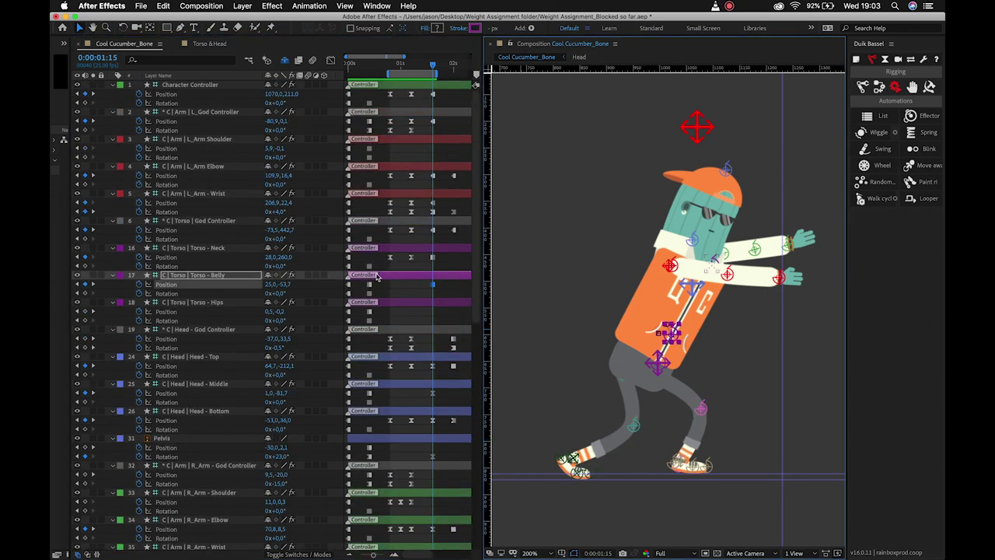
{"action": "left_click_drag", "start_coordinate": [368, 286], "coordinate": [458, 286]}
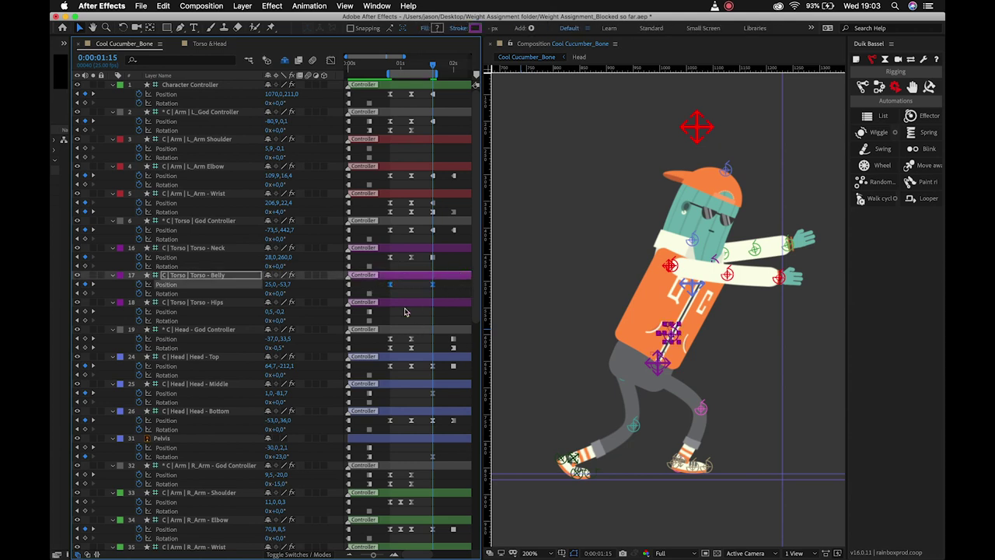
{"action": "key", "text": "space"}
Move the Pelvis layer's second Rotation keyframe to 0:00:00:20 and preview the animation
{"action": "left_click", "coordinate": [634, 383]}
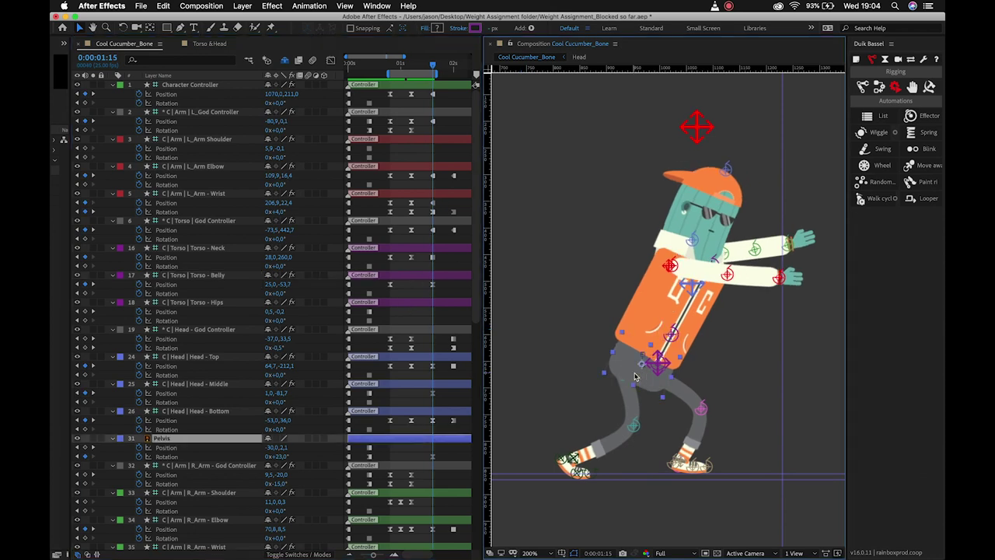
{"action": "left_click", "coordinate": [371, 450]}
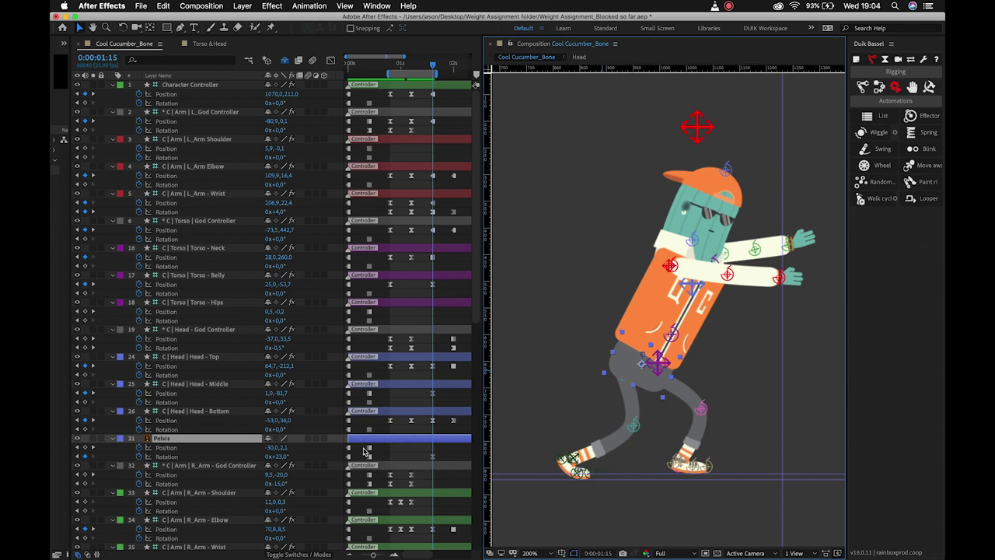
{"action": "left_click_drag", "start_coordinate": [371, 457], "coordinate": [391, 460]}
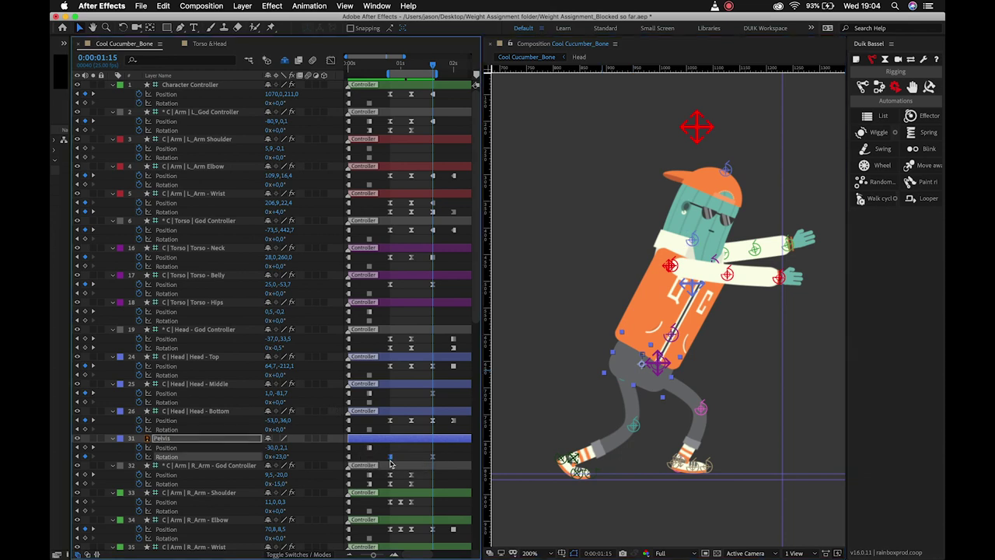
{"action": "key", "text": "space"}
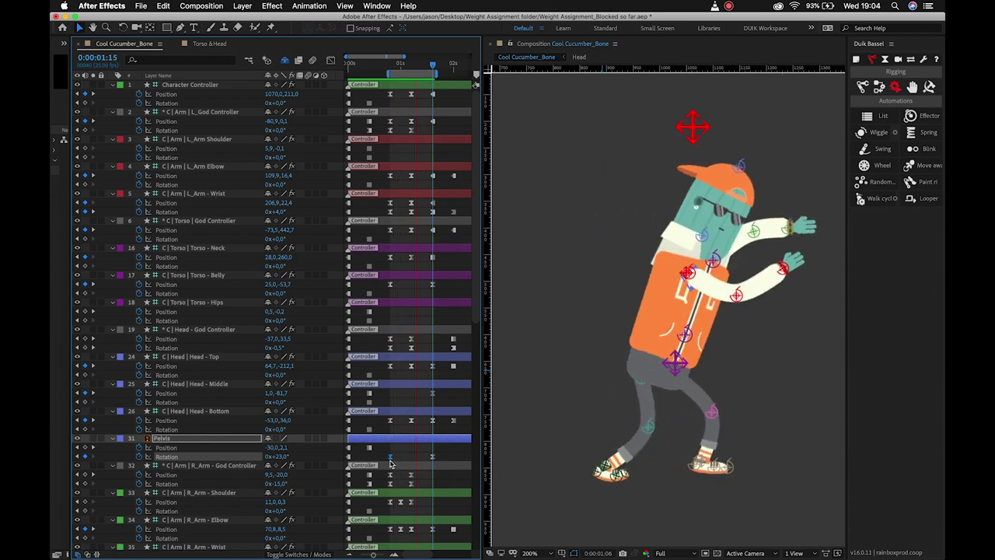
{"action": "key", "text": "space"}
Move the Pelvis layer's second Position keyframe to 0:00:00:20
{"action": "left_click", "coordinate": [398, 86]}
{"action": "left_click_drag", "start_coordinate": [408, 65], "coordinate": [390, 65]}
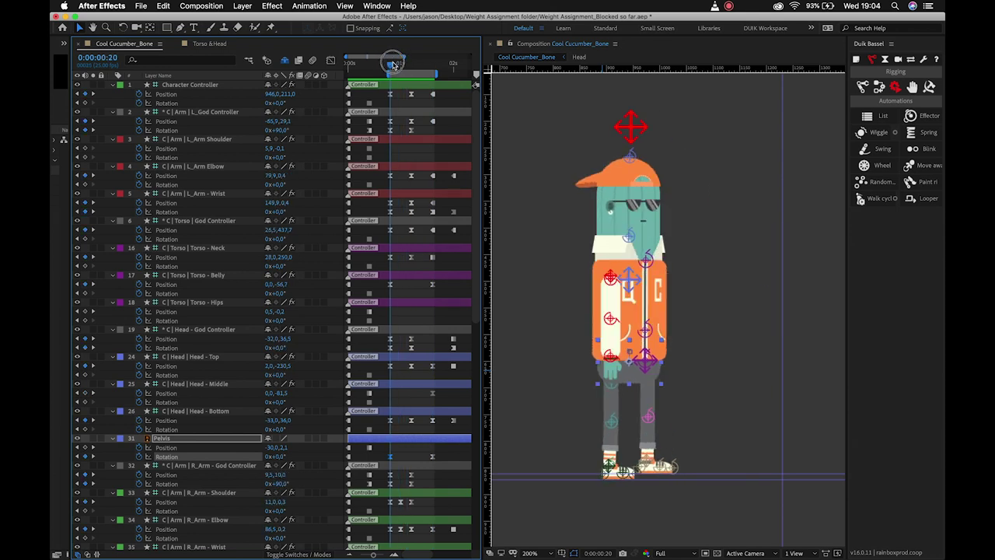
{"action": "left_click", "coordinate": [389, 448]}
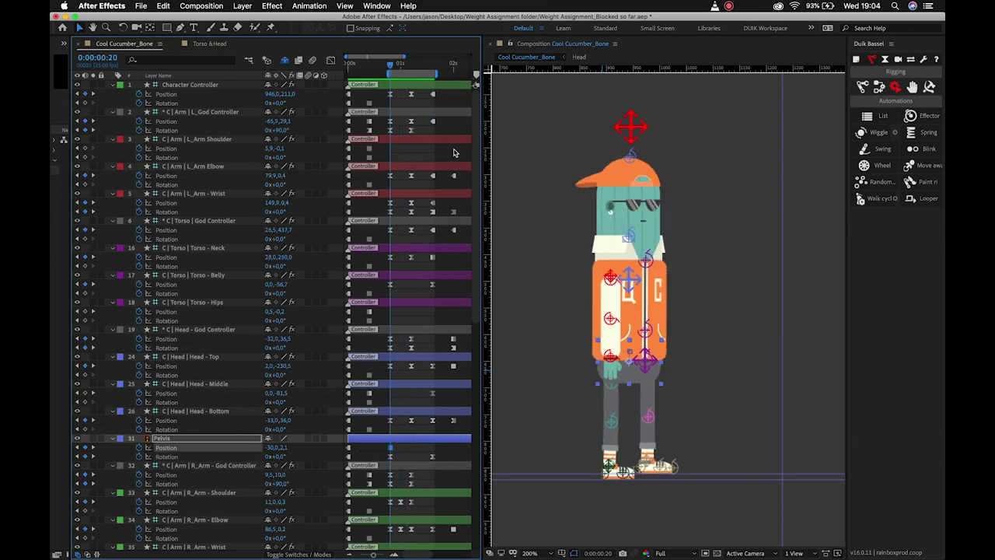
Raise the Pelvis at 0:00:01:15 to a Position of -30.0, -7.9
{"action": "left_click", "coordinate": [429, 68]}
{"action": "left_click_drag", "start_coordinate": [429, 70], "coordinate": [433, 68]}
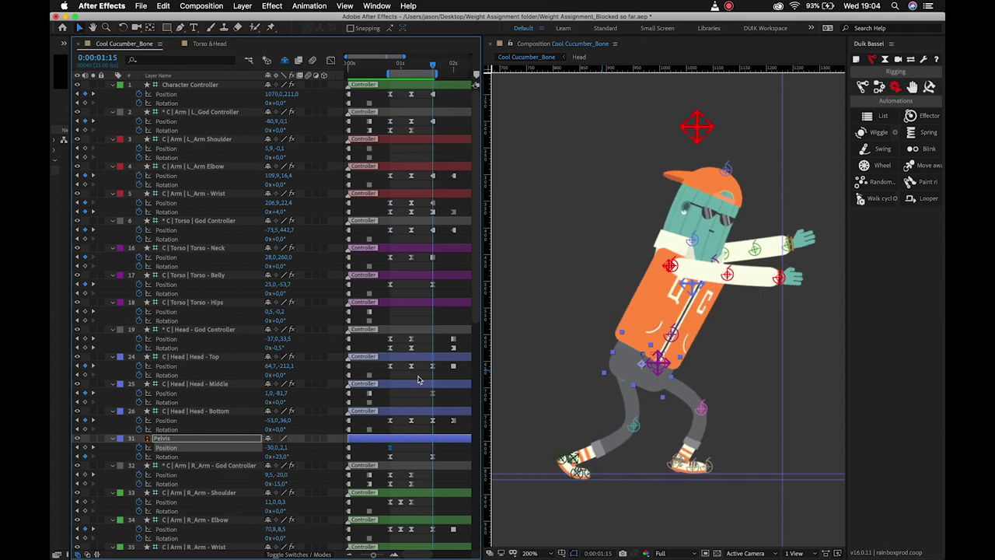
{"action": "key", "text": "shift+Up"}
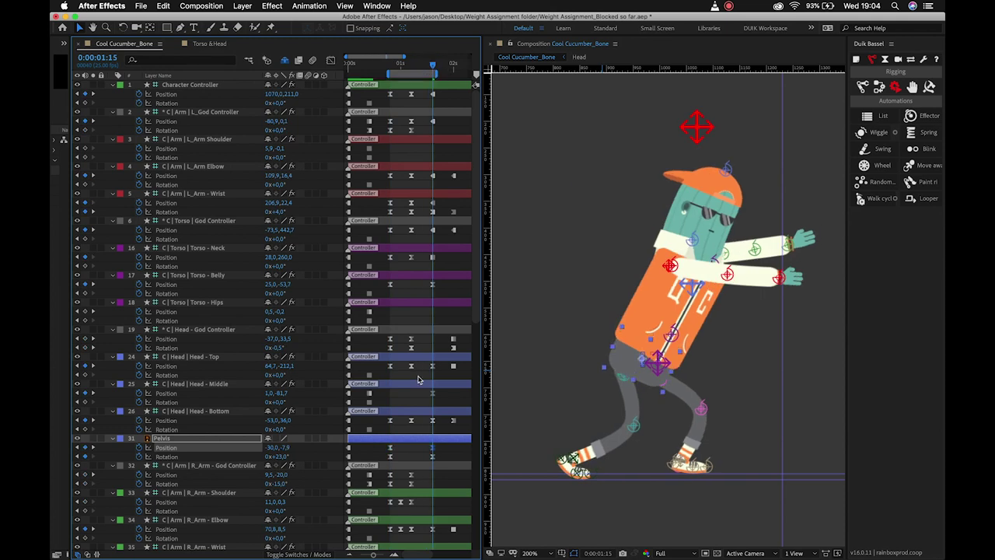
Preview the motion and move the Head Middle controller's second Position keyframe to 0:00:00:20
{"action": "key", "text": "space"}
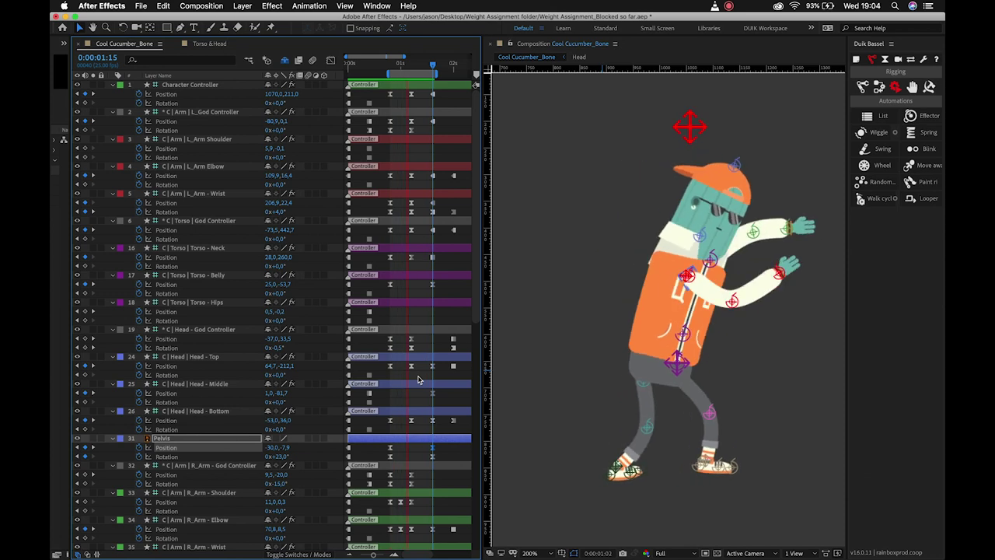
{"action": "left_click", "coordinate": [703, 237]}
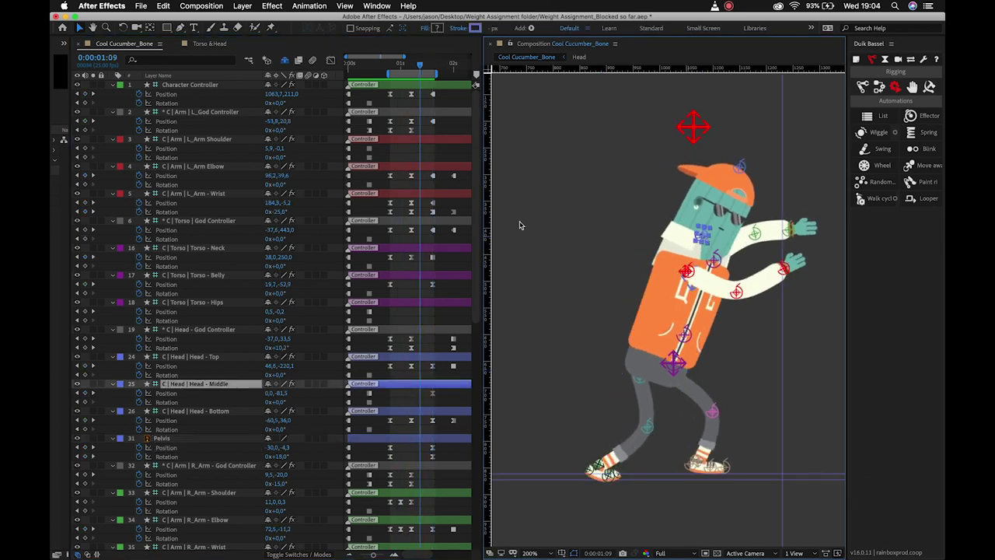
{"action": "left_click_drag", "start_coordinate": [370, 393], "coordinate": [387, 397]}
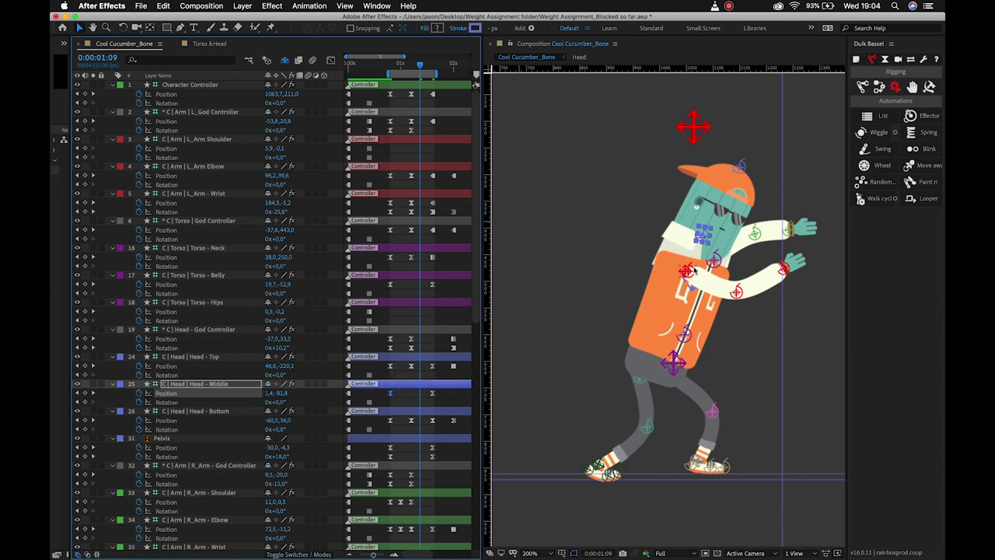
Shift the Head Bottom controller forward at 0:00:01:05 to a Position of -53.0, 36.0
{"action": "left_click", "coordinate": [411, 420]}
{"action": "key", "text": "Page_Up"}
{"action": "key", "text": "Page_Up"}
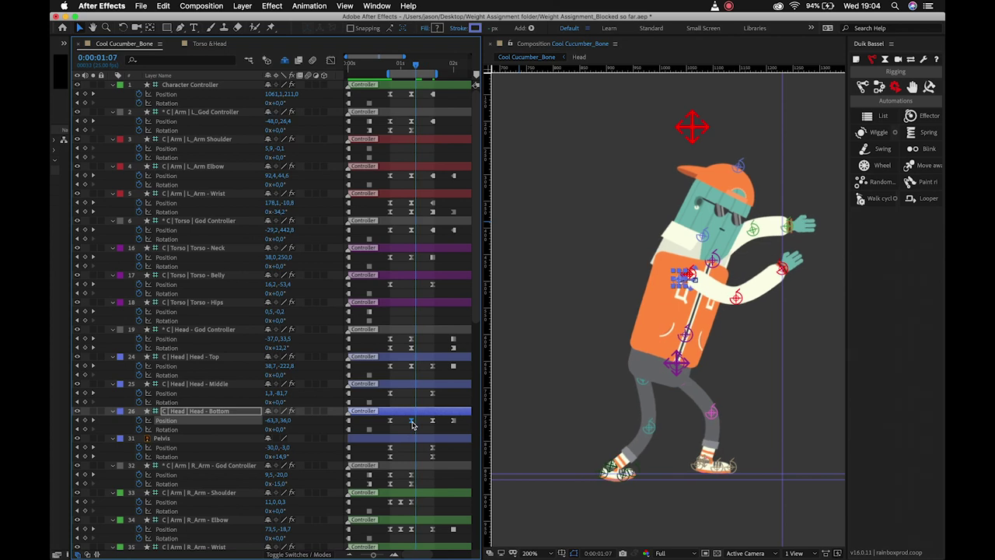
{"action": "key", "text": "Page_Up"}
{"action": "key", "text": "Page_Up"}
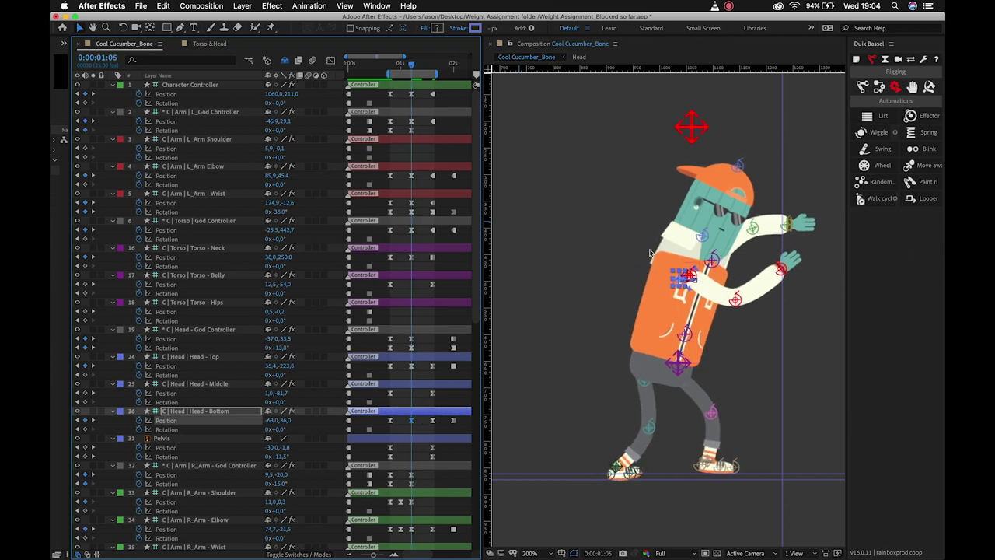
{"action": "key", "text": "shift+Right"}
{"action": "key", "text": "shift+Right"}
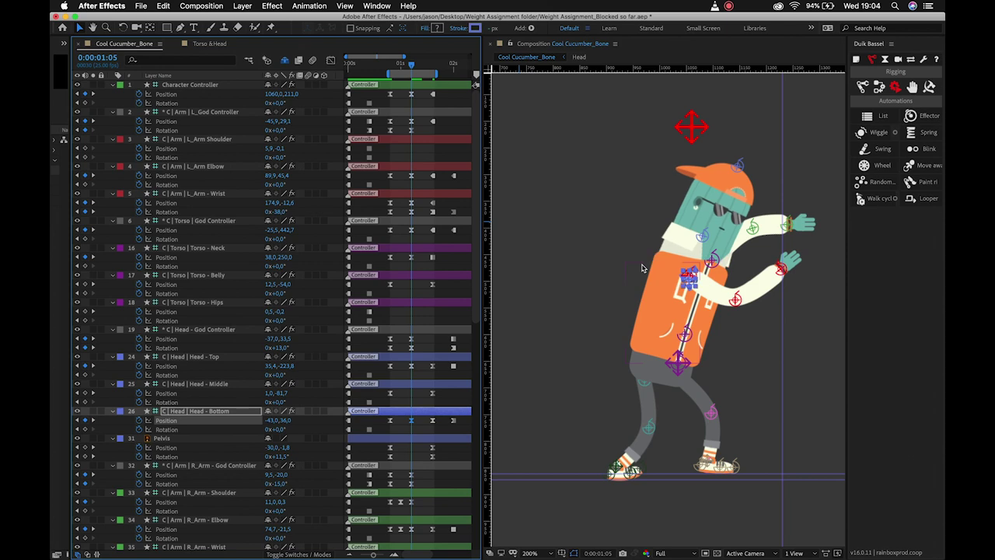
{"action": "key", "text": "shift+Left"}
Check the head's movement up to 0:00:01:15 and shift the Head Middle controller there to a Position of 11.0, -81.6
{"action": "key", "text": "Page_Down"}
{"action": "key", "text": "Page_Down"}
{"action": "key", "text": "Page_Down"}
{"action": "key", "text": "Page_Down"}
{"action": "key", "text": "Page_Down"}
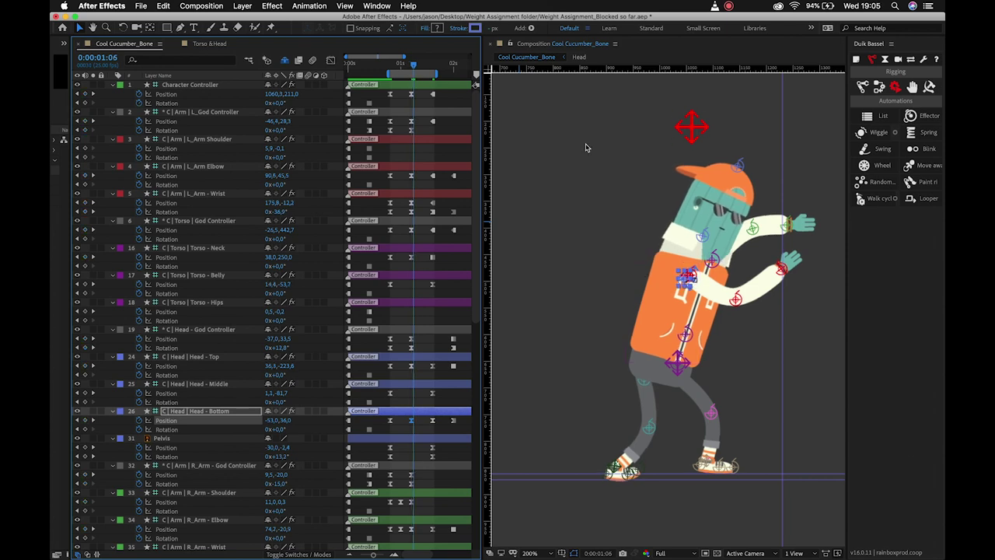
{"action": "key", "text": "Page_Down"}
{"action": "key", "text": "Page_Down"}
{"action": "key", "text": "Page_Down"}
{"action": "key", "text": "Page_Down"}
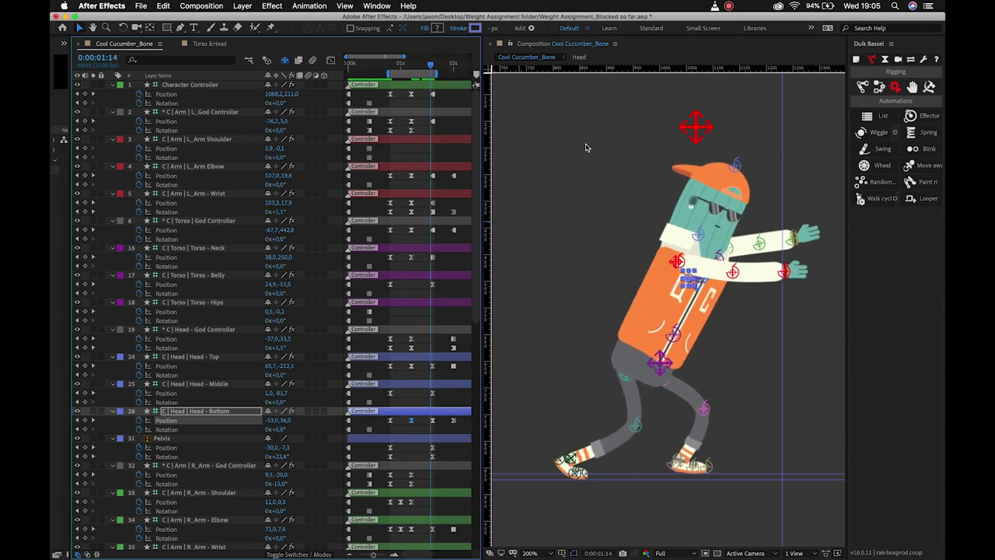
{"action": "key", "text": "Page_Down"}
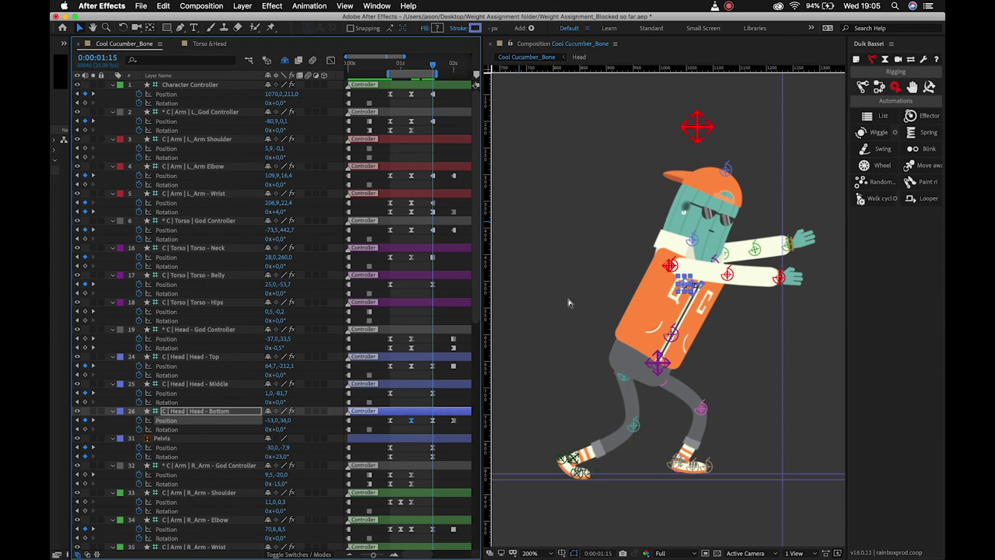
{"action": "left_click", "coordinate": [433, 421]}
{"action": "left_click_drag", "start_coordinate": [688, 244], "coordinate": [693, 246]}
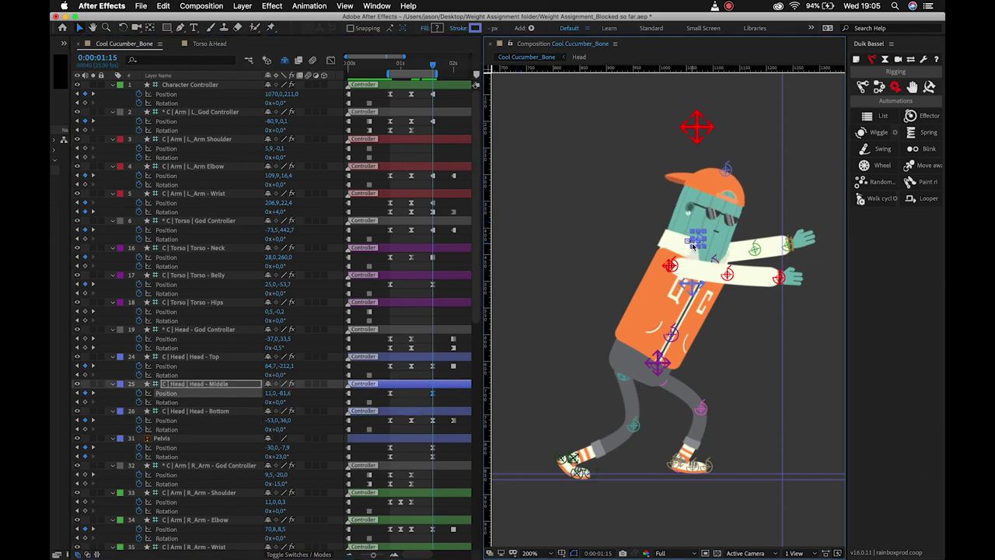
Tilt the head forward at 0:00:01:15 by moving the Head Top controller to 84.6, -202.0, and preview the animation
{"action": "left_click", "coordinate": [731, 170]}
{"action": "key", "text": "shift+Right"}
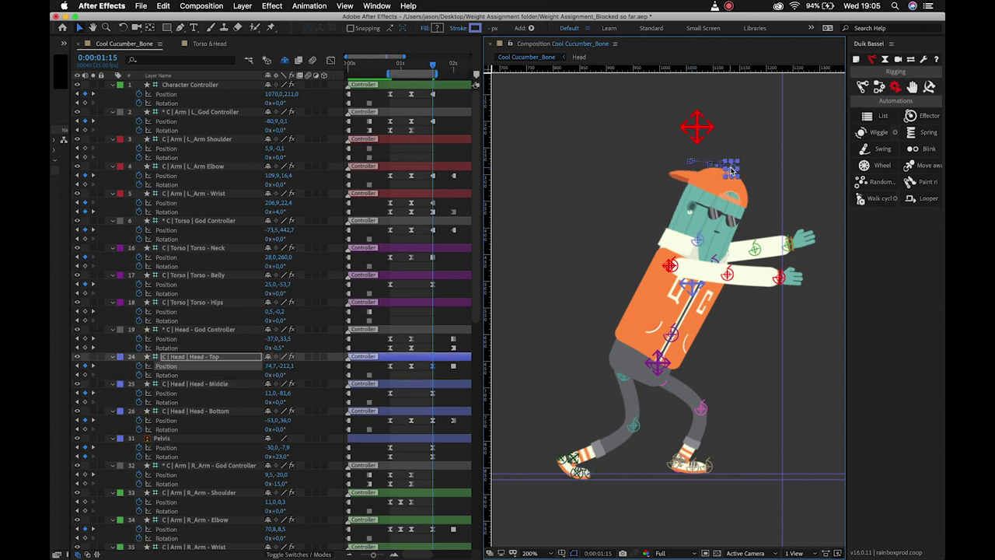
{"action": "key", "text": "shift+Down"}
{"action": "key", "text": "shift+Right"}
{"action": "key", "text": "shift+Up"}
{"action": "key", "text": "shift+Down"}
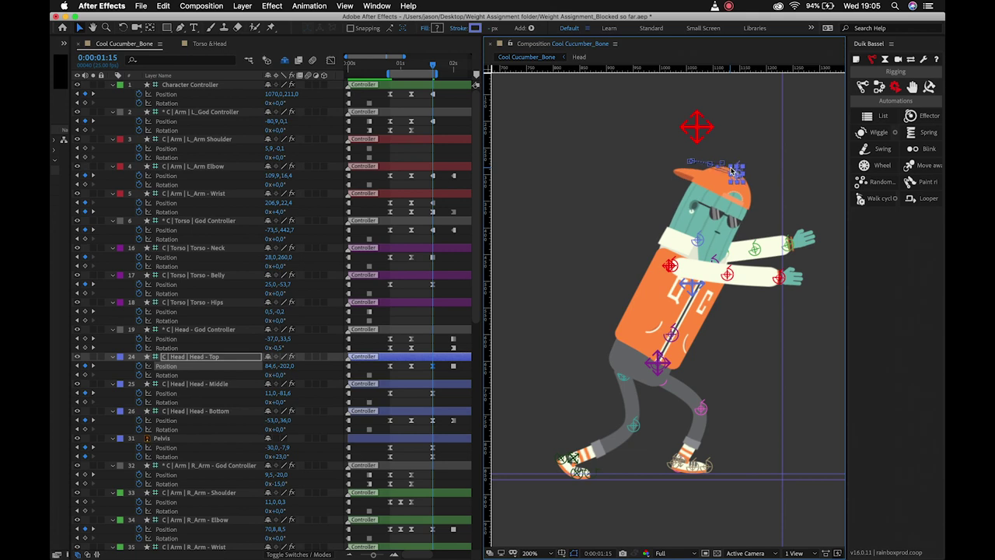
{"action": "key", "text": "space"}
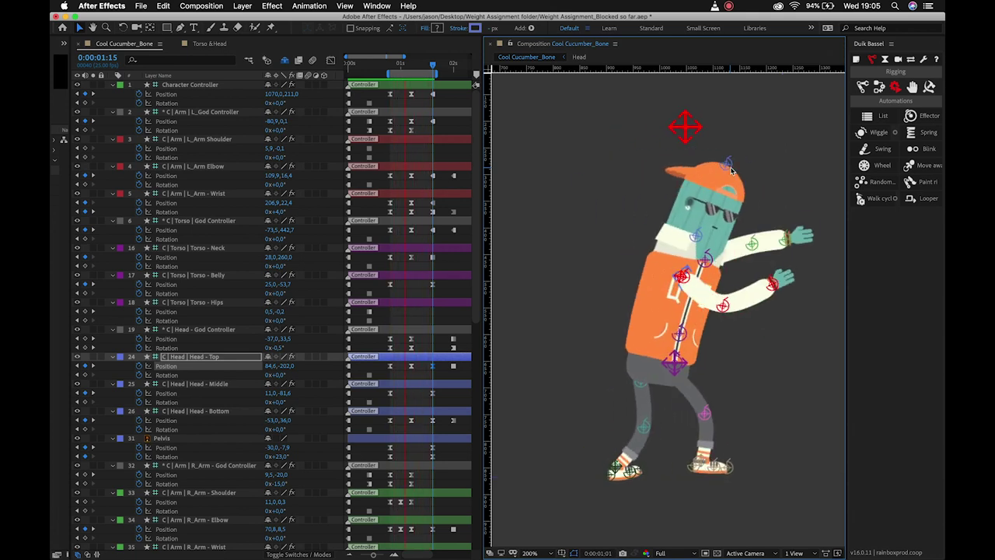
{"action": "key", "text": "space"}
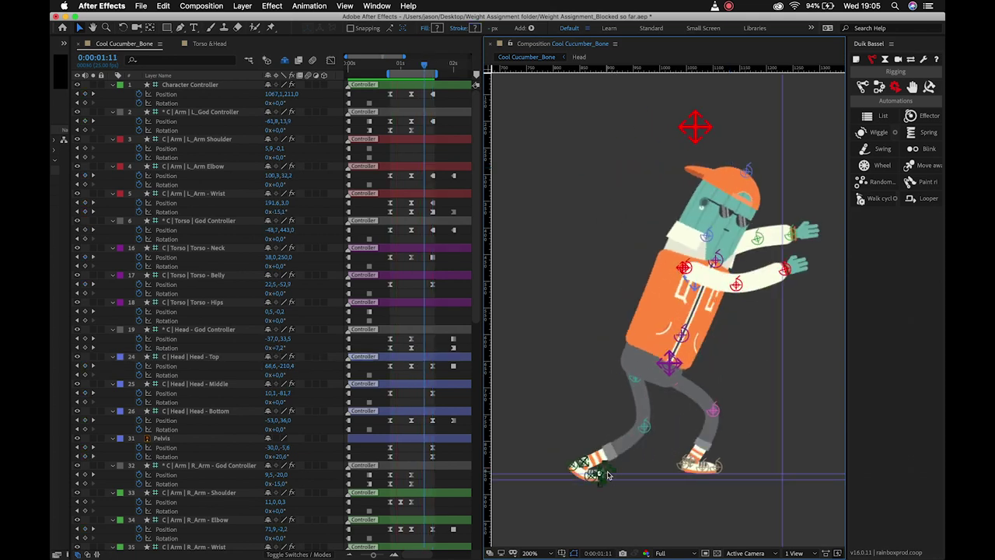
Examine the left foot's roll up close, frame by frame, between 0:00:00:23 and 0:00:01:11
{"action": "scroll", "coordinate": [608, 461], "scroll_direction": "up", "scroll_amount": 5}
{"action": "scroll", "coordinate": [608, 461], "scroll_direction": "down", "scroll_amount": 4}
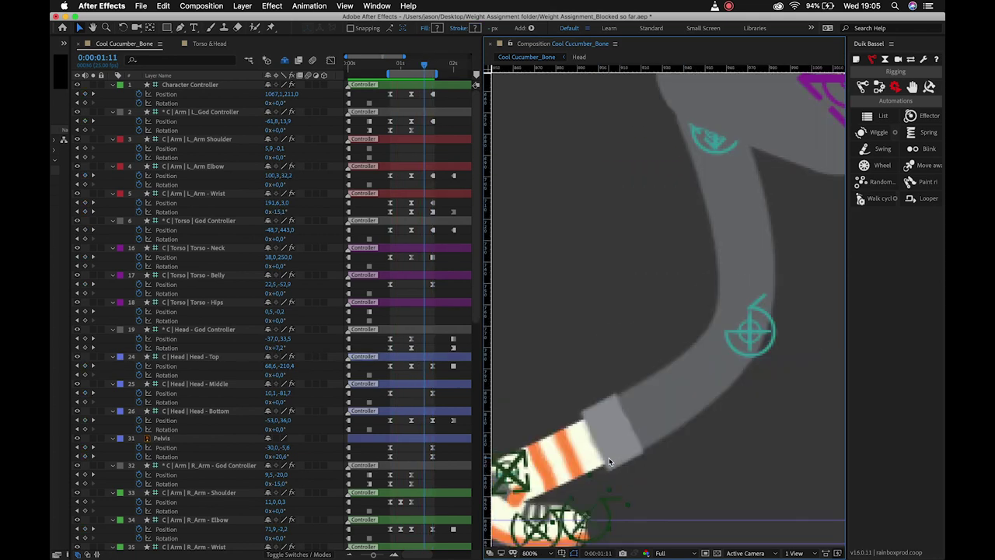
{"action": "left_click_drag", "start_coordinate": [609, 458], "coordinate": [637, 366]}
{"action": "key", "text": "Page_Up"}
{"action": "key", "text": "Page_Up"}
{"action": "key", "text": "Page_Up"}
{"action": "key", "text": "Page_Up"}
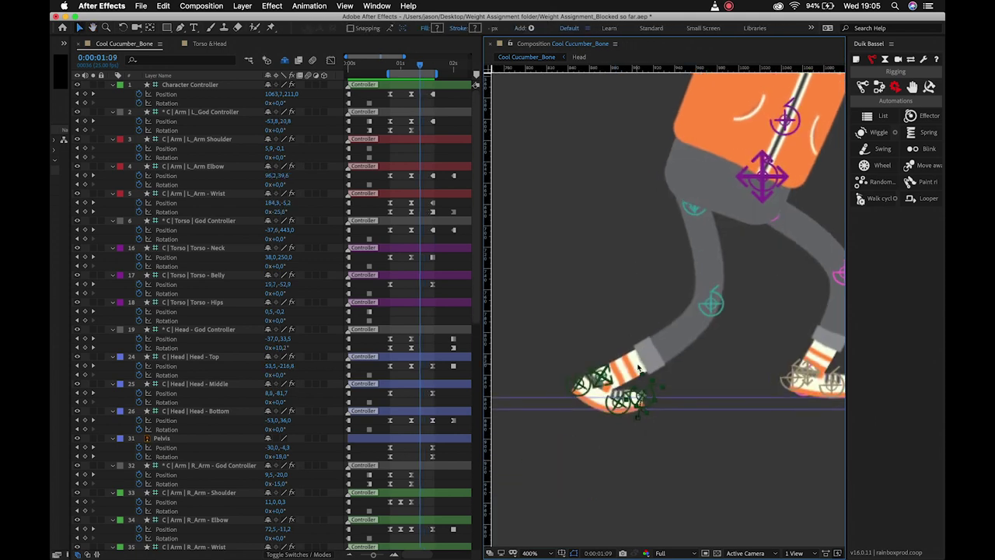
{"action": "key", "text": "Page_Up"}
{"action": "key", "text": "Page_Up"}
{"action": "key", "text": "Page_Up"}
{"action": "key", "text": "Page_Up"}
{"action": "key", "text": "Page_Up"}
{"action": "key", "text": "Page_Up"}
{"action": "key", "text": "Page_Up"}
{"action": "key", "text": "Page_Up"}
{"action": "key", "text": "Page_Up"}
{"action": "key", "text": "Page_Up"}
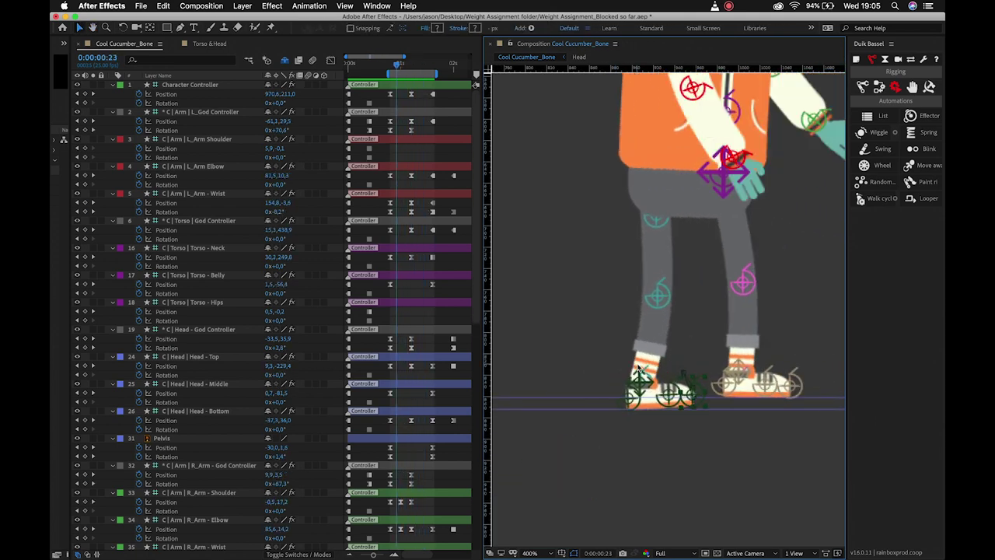
{"action": "key", "text": "Page_Down"}
{"action": "key", "text": "Page_Down"}
{"action": "key", "text": "Page_Down"}
{"action": "key", "text": "Page_Down"}
{"action": "key", "text": "Page_Down"}
{"action": "key", "text": "Page_Down"}
{"action": "key", "text": "Page_Down"}
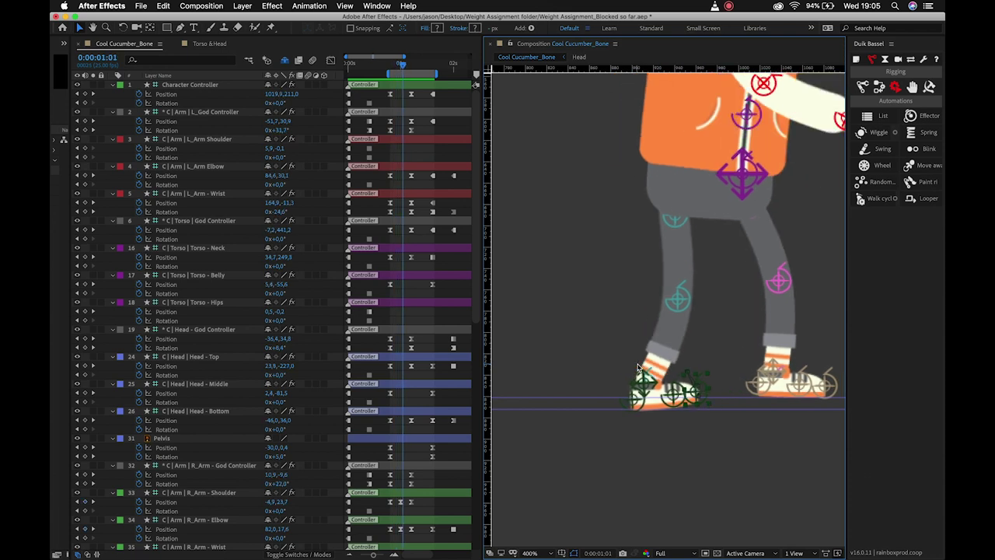
{"action": "key", "text": "Page_Down"}
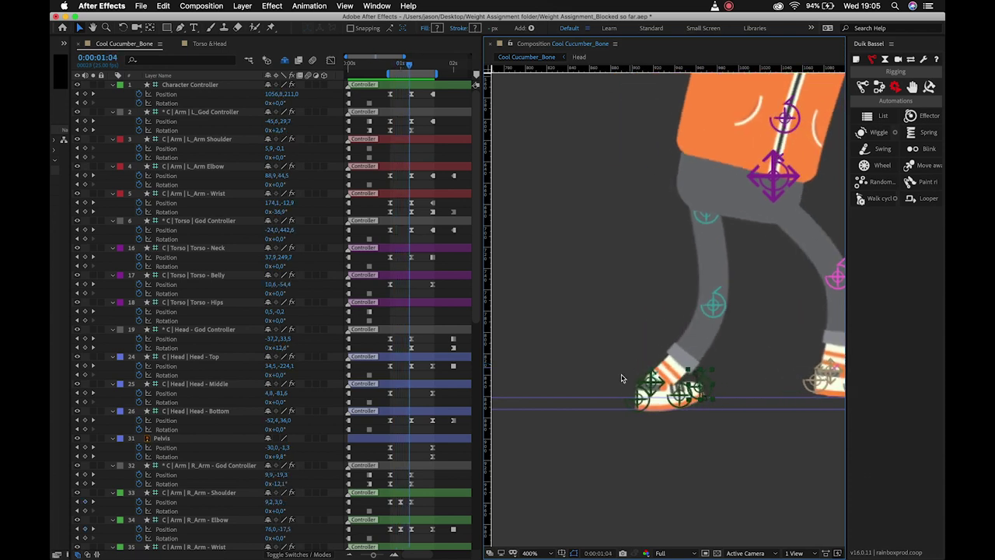
Compare the L_Foot Toes keyframes with the L_Foot God Controller's motion by stepping through the frames around 0:00:01:05
{"action": "scroll", "coordinate": [435, 411], "scroll_direction": "down", "scroll_amount": 10}
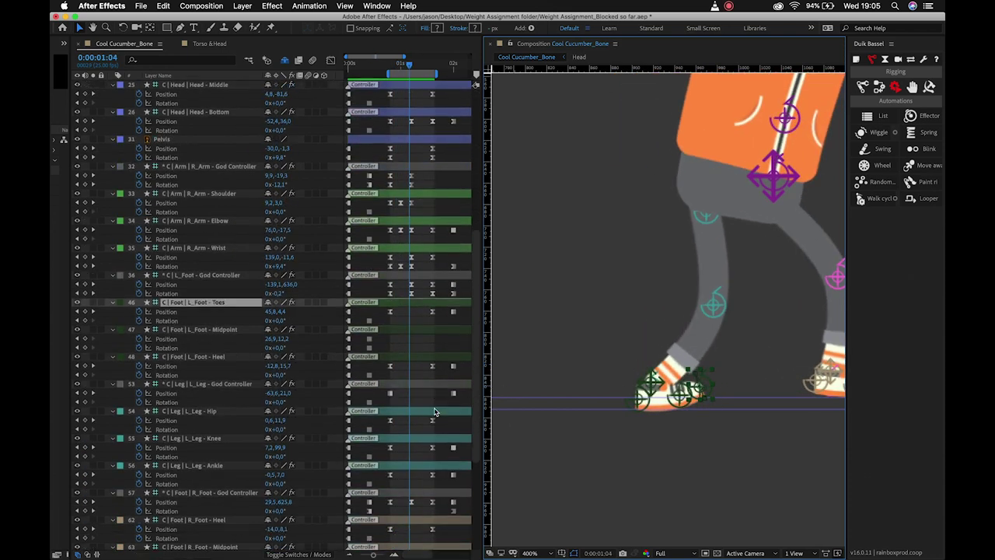
{"action": "scroll", "coordinate": [434, 411], "scroll_direction": "up", "scroll_amount": 1}
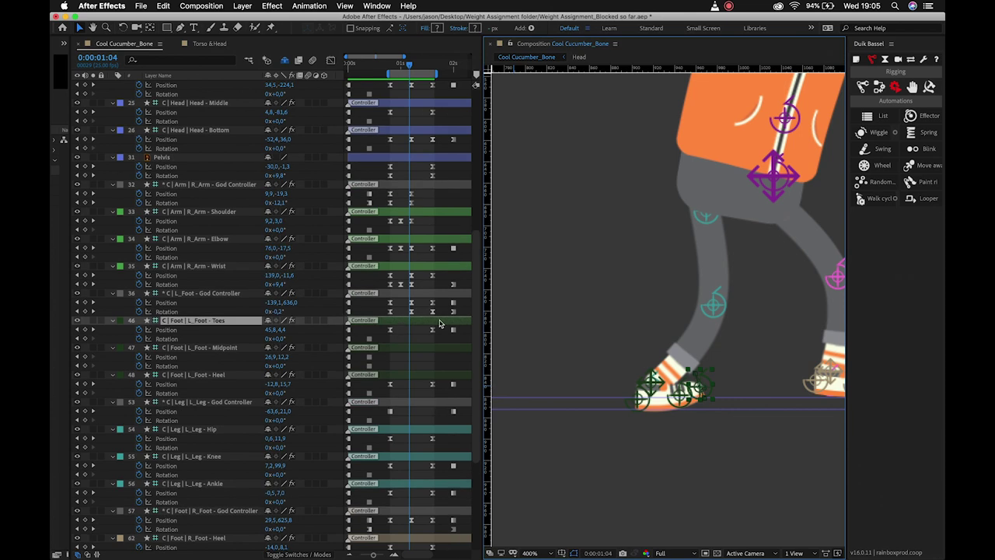
{"action": "left_click", "coordinate": [390, 330]}
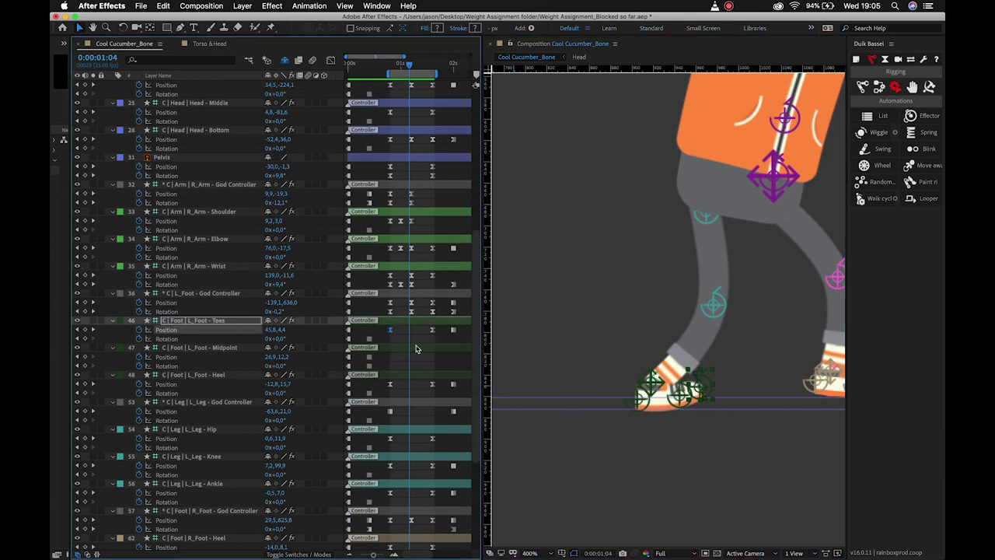
{"action": "left_click", "coordinate": [416, 295]}
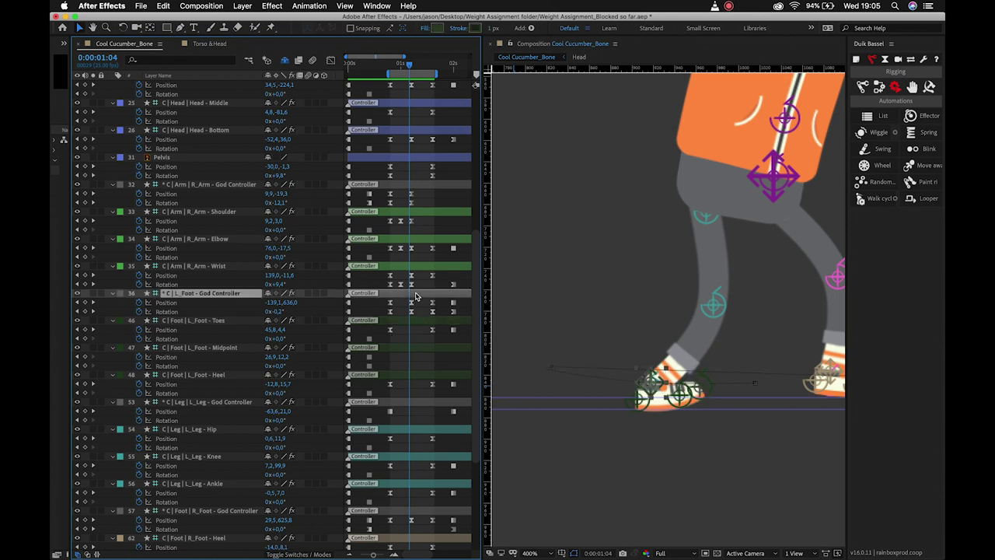
{"action": "key", "text": "Page_Down"}
{"action": "key", "text": "Page_Up"}
{"action": "key", "text": "Page_Up"}
{"action": "key", "text": "Page_Up"}
{"action": "key", "text": "Page_Up"}
{"action": "key", "text": "Page_Up"}
{"action": "key", "text": "Page_Up"}
{"action": "key", "text": "Page_Up"}
{"action": "key", "text": "Page_Up"}
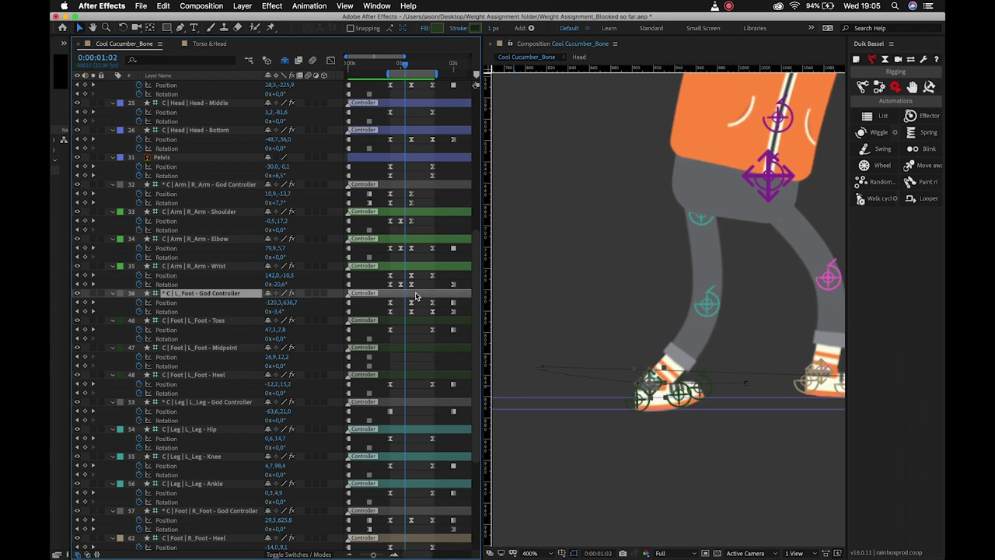
{"action": "key", "text": "Page_Down"}
{"action": "key", "text": "Page_Down"}
{"action": "key", "text": "Page_Down"}
{"action": "key", "text": "Page_Down"}
{"action": "key", "text": "Page_Down"}
{"action": "key", "text": "Page_Down"}
{"action": "key", "text": "Page_Down"}
{"action": "key", "text": "Page_Down"}
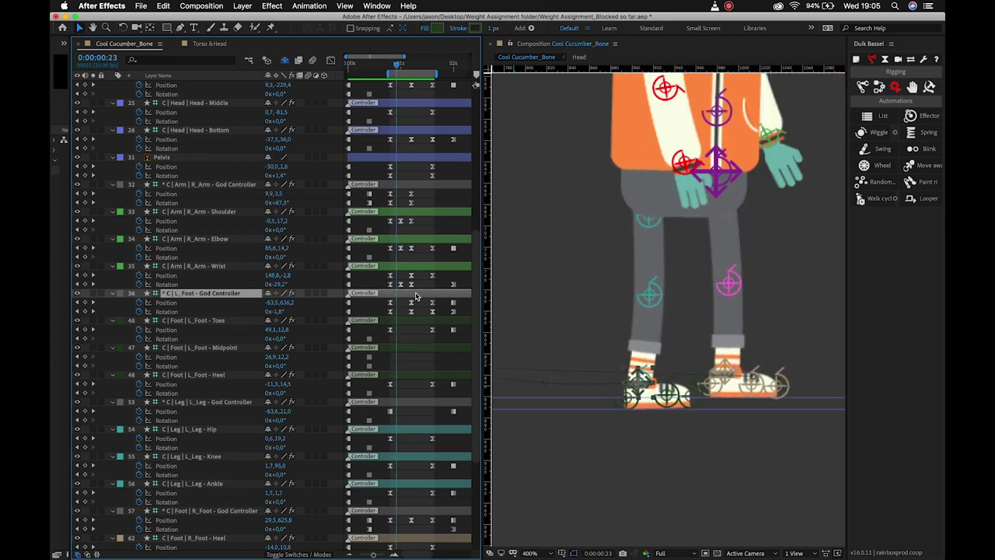
{"action": "key", "text": "Page_Down"}
{"action": "key", "text": "Page_Up"}
{"action": "key", "text": "Page_Up"}
{"action": "key", "text": "Page_Down"}
{"action": "key", "text": "Page_Down"}
Move the second Position keyframes of L_Foot Toes and L_Foot Heel to 0:00:01:05 and check the foot's motion through 0:00:01:15
{"action": "left_click_drag", "start_coordinate": [391, 332], "coordinate": [410, 333]}
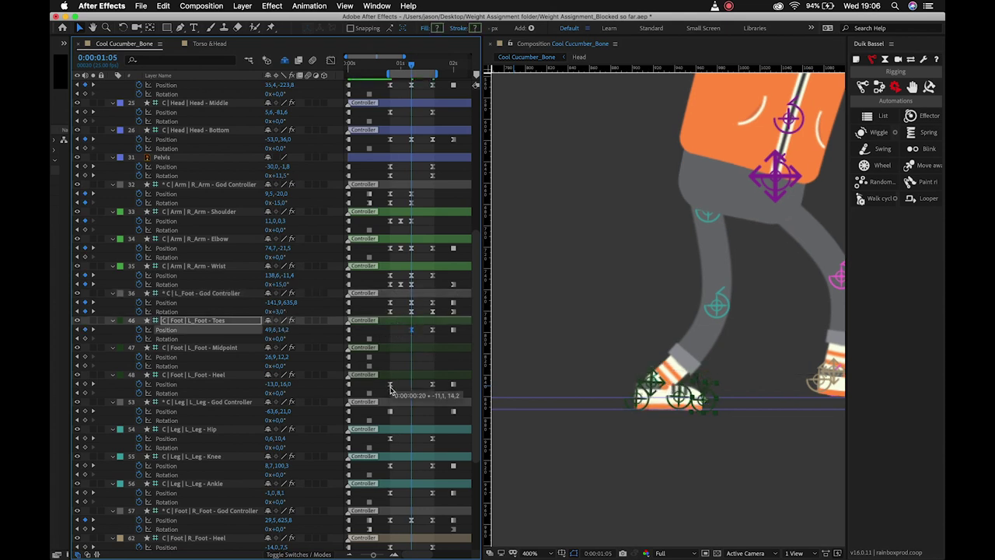
{"action": "left_click_drag", "start_coordinate": [391, 386], "coordinate": [412, 389]}
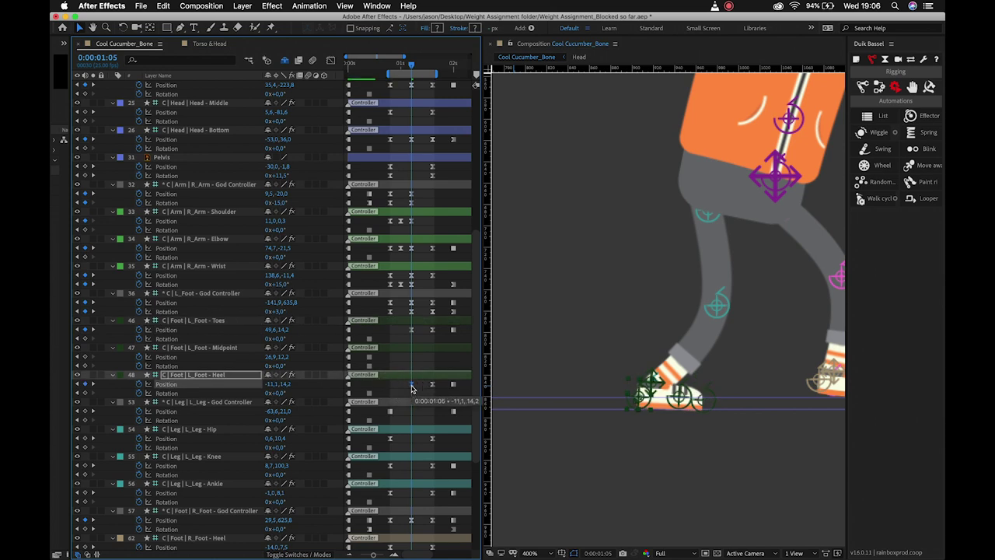
{"action": "key", "text": "Page_Down"}
{"action": "key", "text": "Page_Down"}
{"action": "key", "text": "Page_Down"}
{"action": "key", "text": "Page_Down"}
{"action": "key", "text": "Page_Down"}
{"action": "key", "text": "Page_Down"}
{"action": "key", "text": "Page_Down"}
{"action": "key", "text": "Page_Down"}
{"action": "key", "text": "Page_Down"}
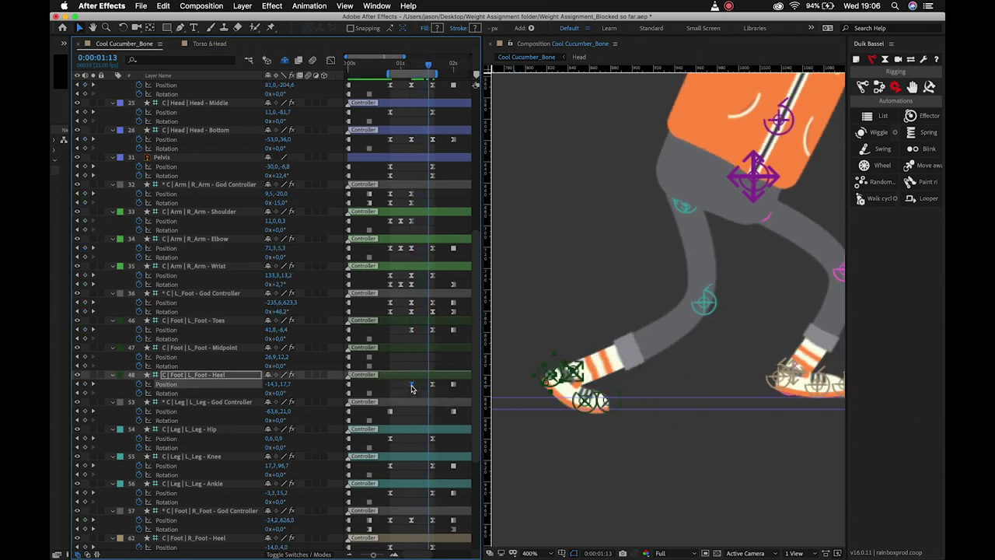
{"action": "key", "text": "Page_Down"}
{"action": "key", "text": "Page_Up"}
{"action": "key", "text": "Page_Down"}
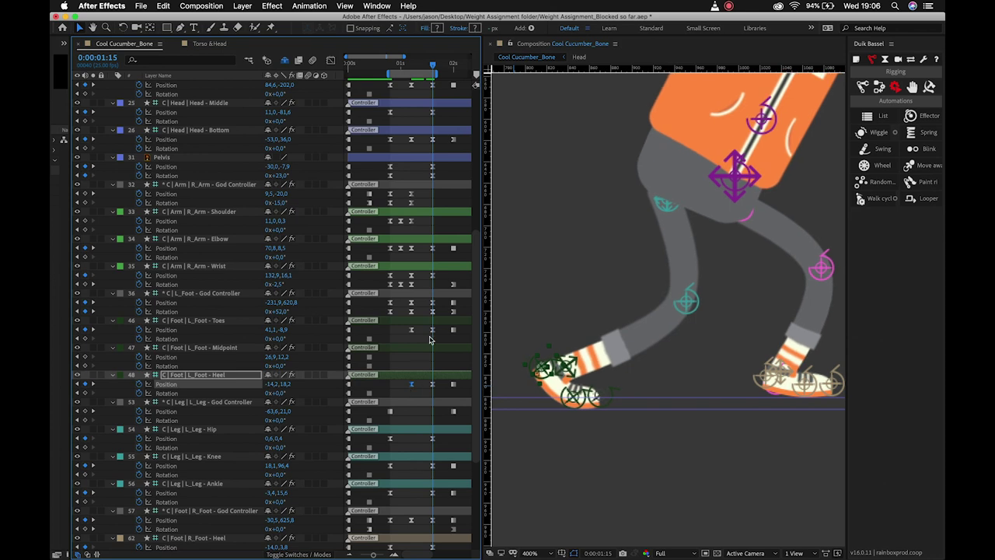
Change the L_Foot God Controller layer's label color to Red so its motion path stands out
{"action": "left_click", "coordinate": [432, 302]}
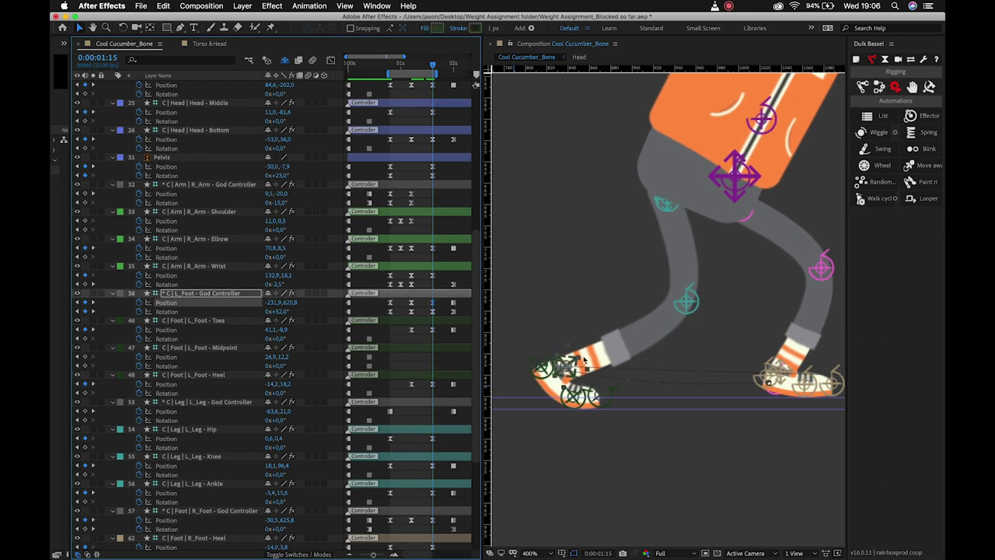
{"action": "scroll", "coordinate": [583, 359], "scroll_direction": "up", "scroll_amount": 1}
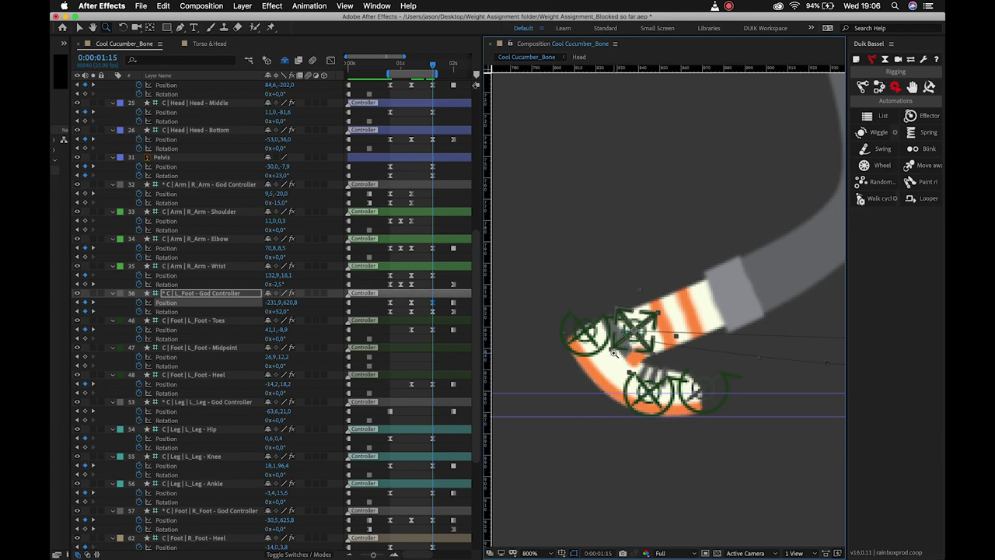
{"action": "left_click", "coordinate": [121, 294]}
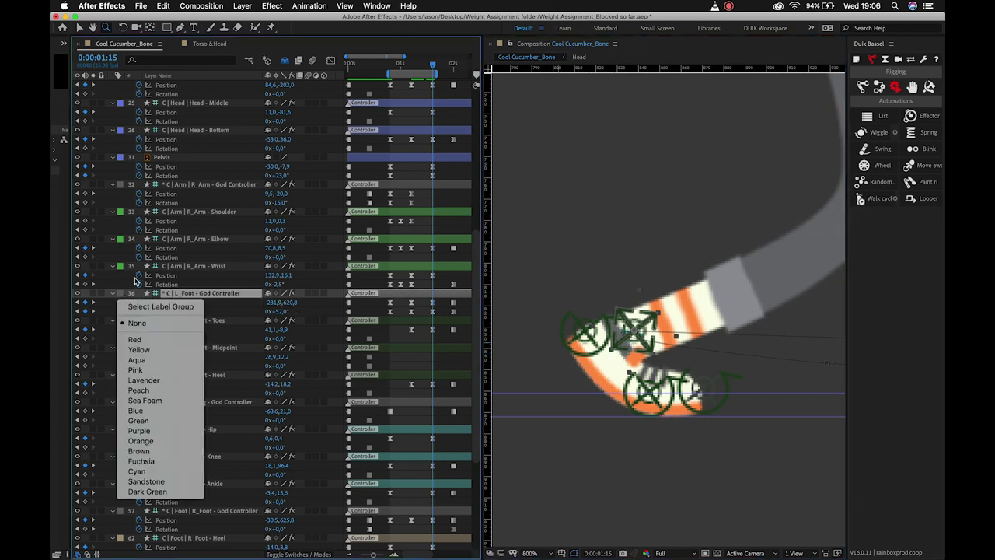
{"action": "left_click", "coordinate": [134, 339]}
{"action": "left_click_drag", "start_coordinate": [654, 358], "coordinate": [593, 361]}
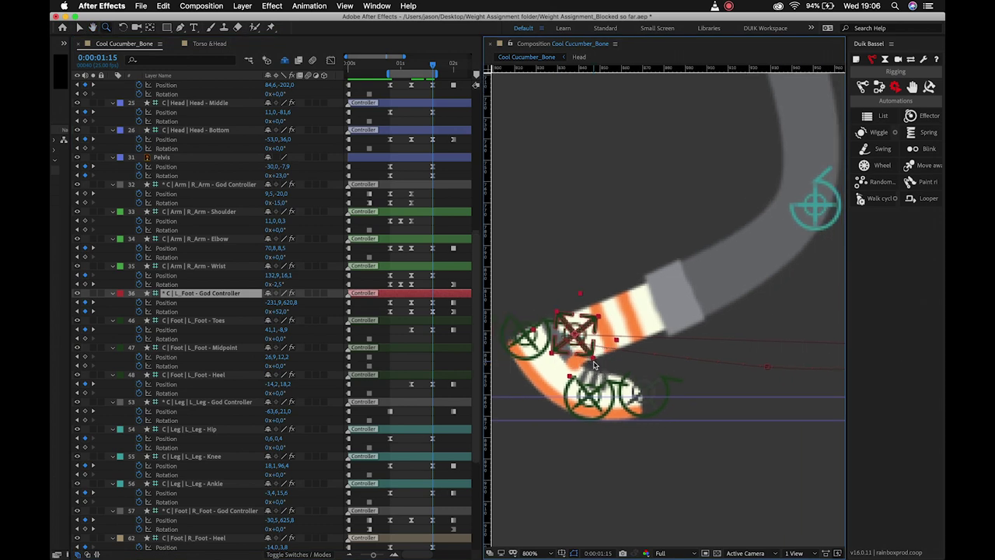
Convert the 0:00:01:15 point of the L_Foot God Controller's motion path with the Convert Vertex tool
{"action": "key", "text": "Page_Up"}
{"action": "key", "text": "Page_Up"}
{"action": "key", "text": "Page_Up"}
{"action": "key", "text": "Page_Up"}
{"action": "key", "text": "Page_Up"}
{"action": "key", "text": "Page_Up"}
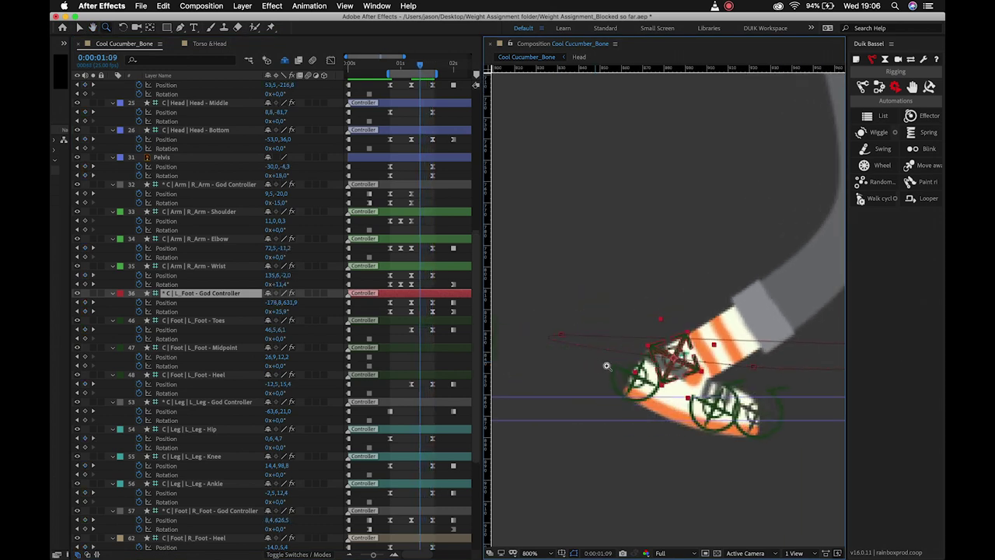
{"action": "key", "text": "v"}
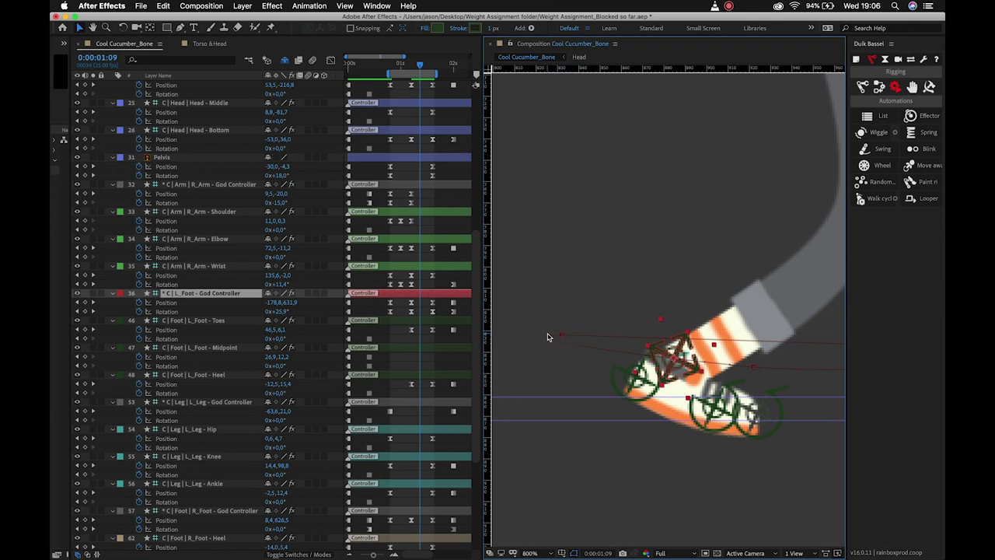
{"action": "left_click_drag", "start_coordinate": [180, 27], "coordinate": [218, 68]}
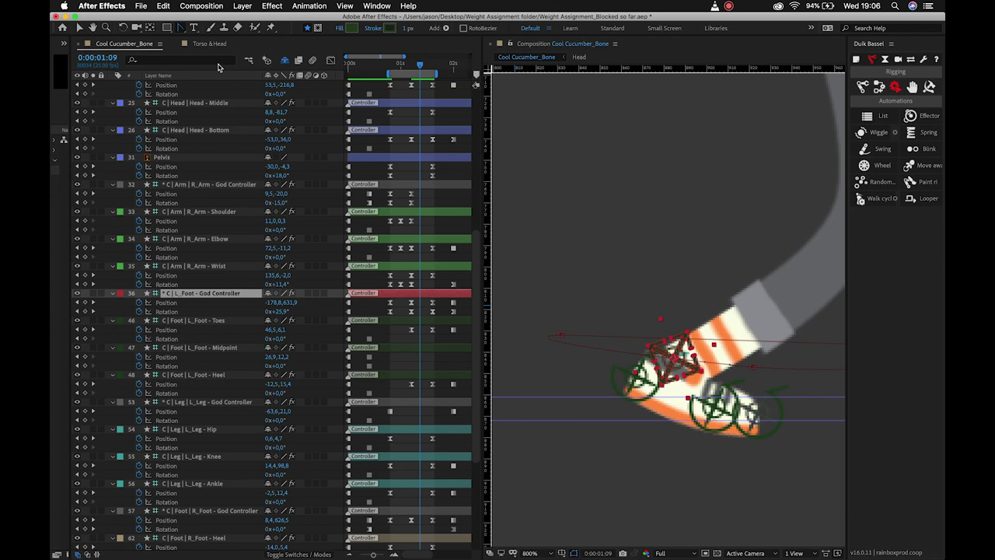
{"action": "left_click", "coordinate": [561, 335]}
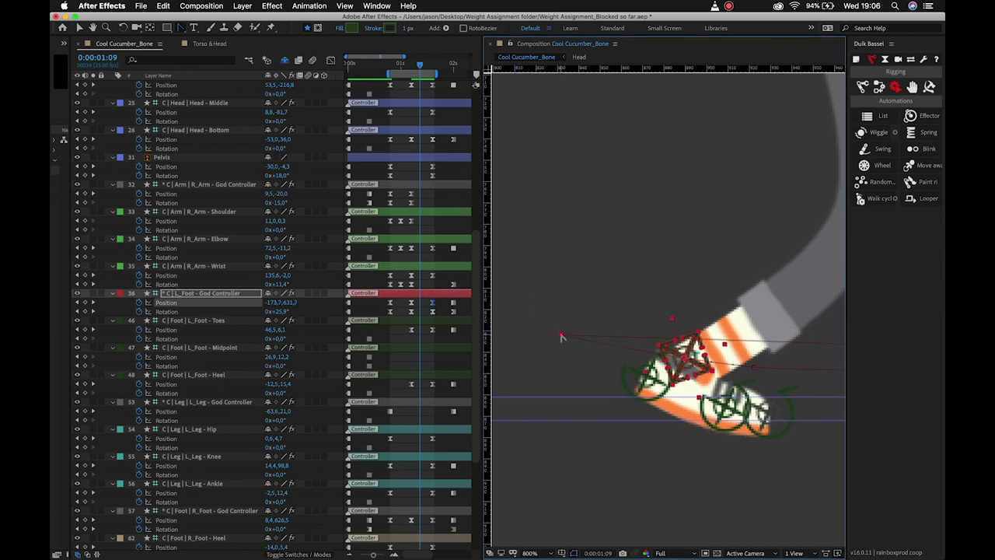
{"action": "key", "text": "v"}
{"action": "key", "text": "comma"}
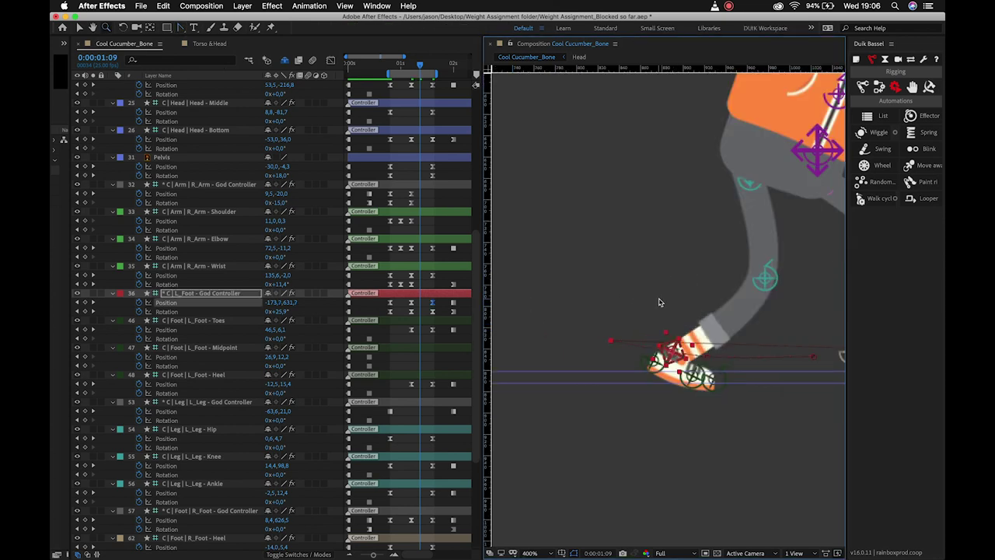
Check the left foot's roll and slide frame by frame from 0:00:01:09 to 0:00:02:00 and back
{"action": "key", "text": "Page_Up"}
{"action": "key", "text": "Page_Down"}
{"action": "key", "text": "Page_Down"}
{"action": "key", "text": "Page_Down"}
{"action": "key", "text": "Page_Down"}
{"action": "key", "text": "Page_Down"}
{"action": "key", "text": "Page_Down"}
{"action": "key", "text": "Page_Down"}
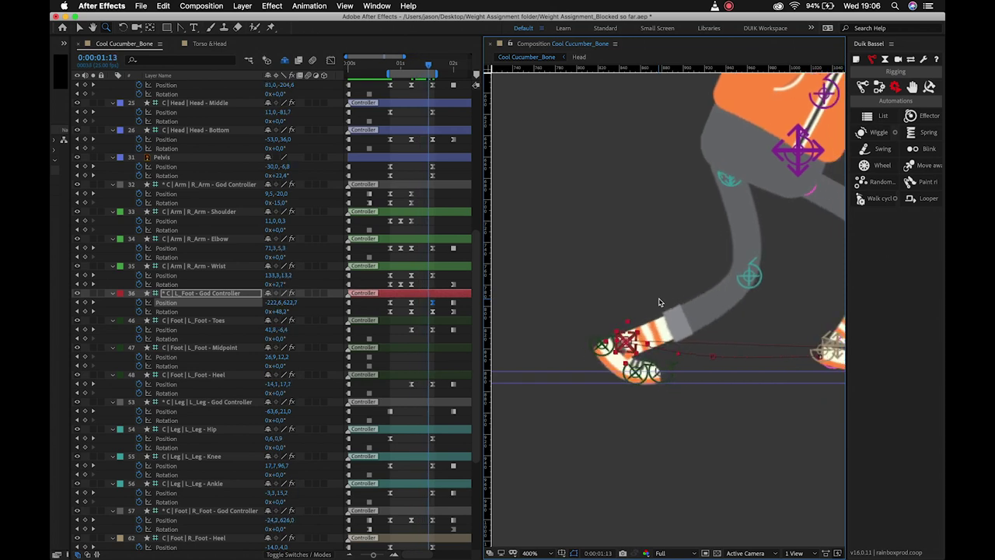
{"action": "key", "text": "Page_Down"}
{"action": "key", "text": "Page_Down"}
{"action": "key", "text": "Page_Down"}
{"action": "key", "text": "Page_Down"}
{"action": "key", "text": "Page_Down"}
{"action": "key", "text": "Page_Down"}
{"action": "key", "text": "Page_Down"}
{"action": "key", "text": "Page_Down"}
{"action": "key", "text": "Page_Down"}
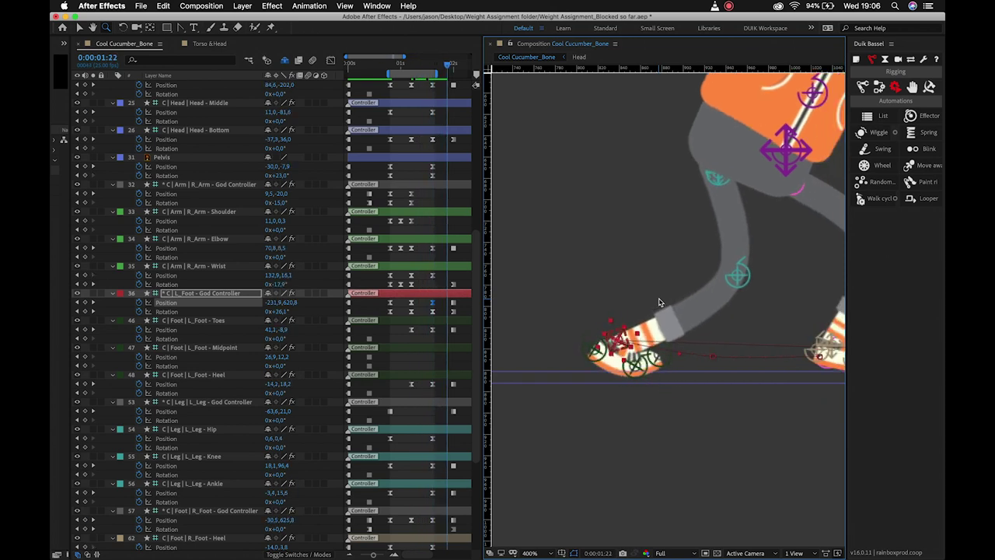
{"action": "key", "text": "Page_Down"}
{"action": "key", "text": "Page_Up"}
{"action": "key", "text": "Page_Down"}
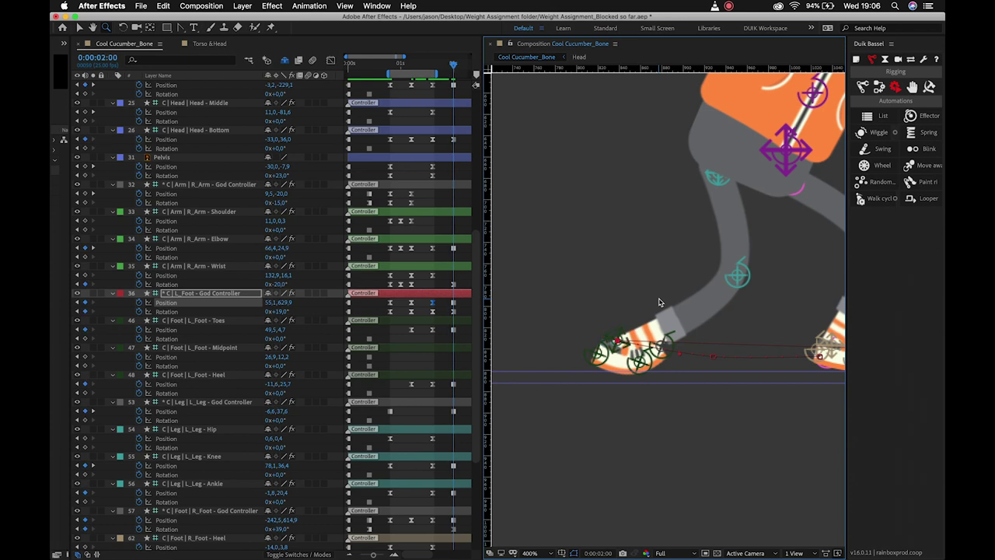
{"action": "key", "text": "Page_Up"}
{"action": "key", "text": "Page_Up"}
{"action": "key", "text": "Page_Up"}
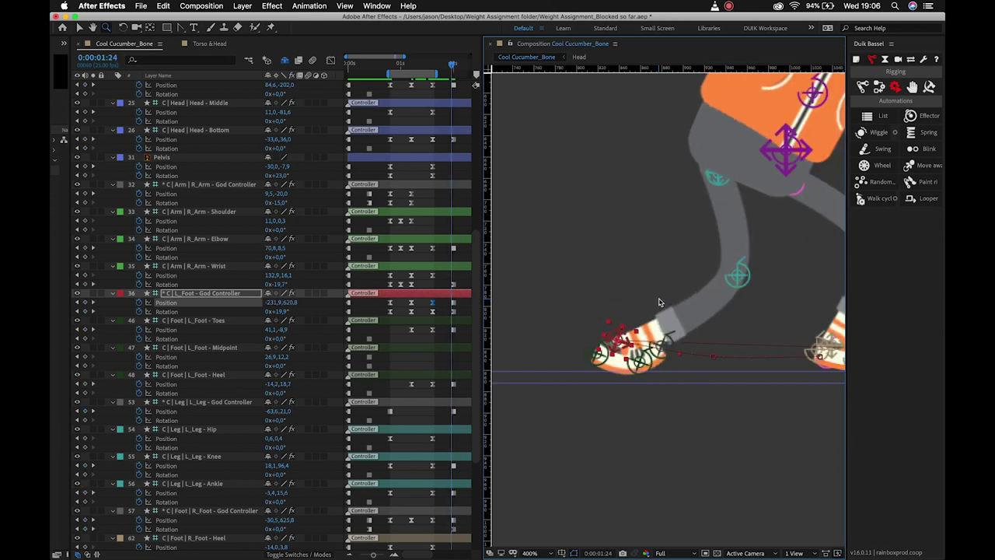
{"action": "key", "text": "Page_Up"}
{"action": "key", "text": "Page_Up"}
{"action": "key", "text": "Page_Up"}
{"action": "key", "text": "Page_Up"}
{"action": "key", "text": "Page_Up"}
{"action": "key", "text": "Page_Up"}
{"action": "key", "text": "Page_Up"}
Examine the whole character's change of pose between 0:00:01:15 and 0:00:02:00, comparing frames 0:00:01:24 and 0:00:02:00
{"action": "left_click", "coordinate": [738, 290], "text": "alt"}
{"action": "key", "text": "space"}
{"action": "left_click_drag", "start_coordinate": [711, 257], "coordinate": [619, 347]}
{"action": "key", "text": "z"}
{"action": "key", "text": "Page_Down"}
{"action": "key", "text": "Page_Down"}
{"action": "key", "text": "Page_Down"}
{"action": "key", "text": "Page_Down"}
{"action": "key", "text": "Page_Down"}
{"action": "key", "text": "Page_Down"}
{"action": "key", "text": "Page_Down"}
{"action": "key", "text": "Page_Down"}
{"action": "key", "text": "Page_Down"}
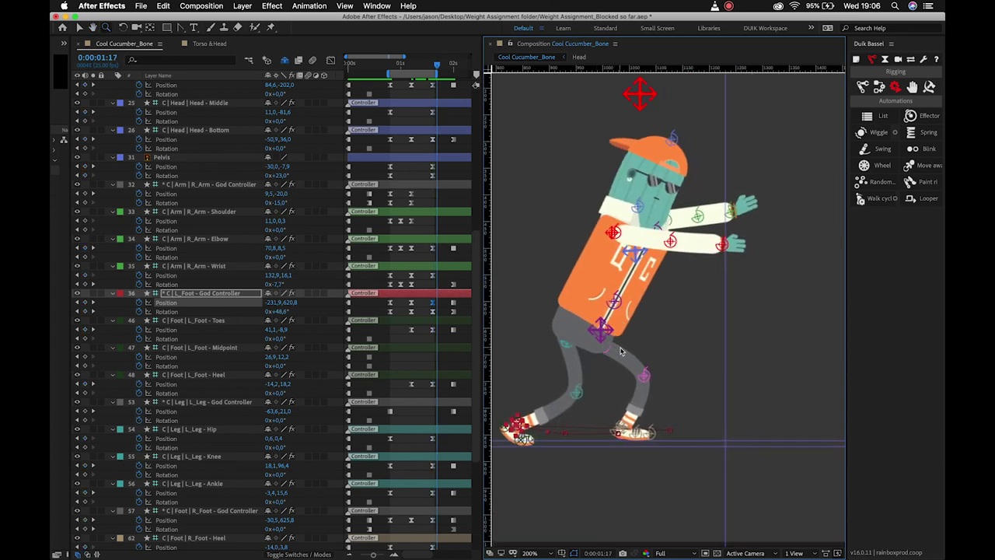
{"action": "key", "text": "Page_Down"}
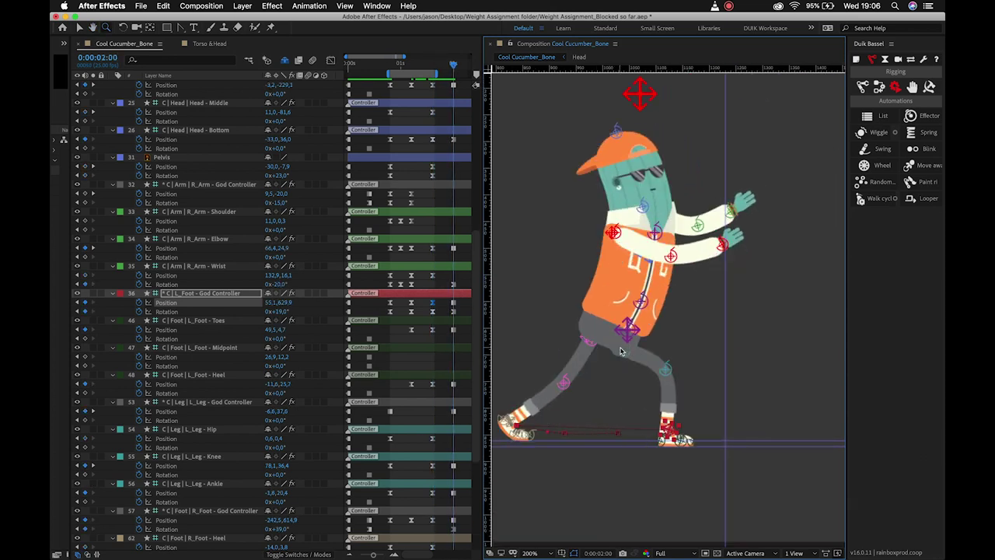
{"action": "key", "text": "Page_Up"}
{"action": "key", "text": "Page_Up"}
{"action": "key", "text": "Page_Up"}
{"action": "key", "text": "Page_Down"}
{"action": "key", "text": "Page_Down"}
{"action": "key", "text": "Page_Down"}
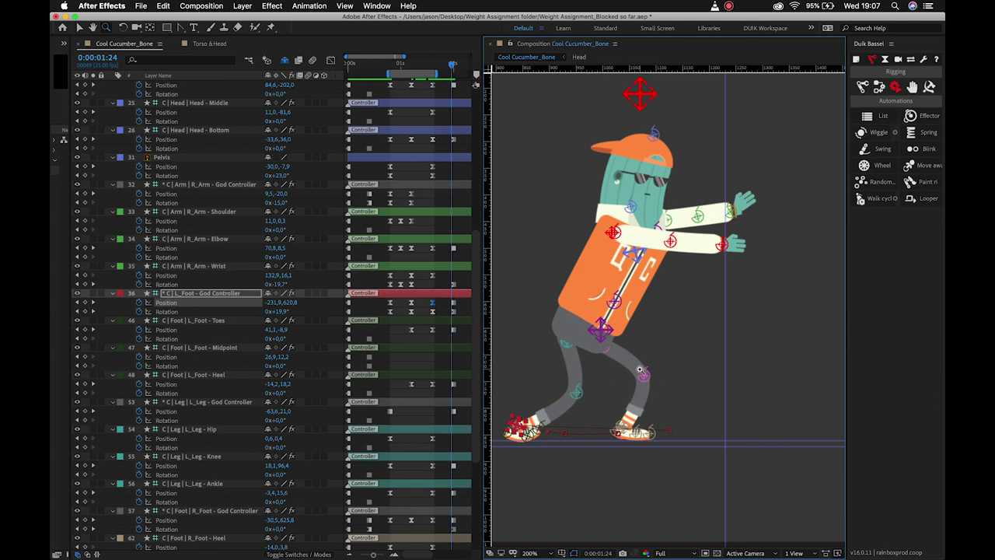
{"action": "key", "text": "Page_Down"}
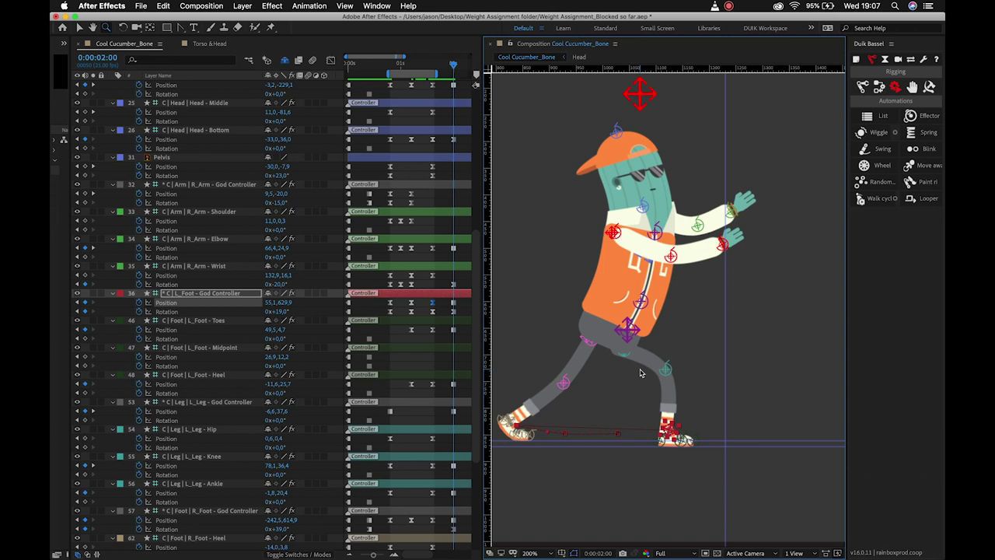
{"action": "key", "text": "Page_Up"}
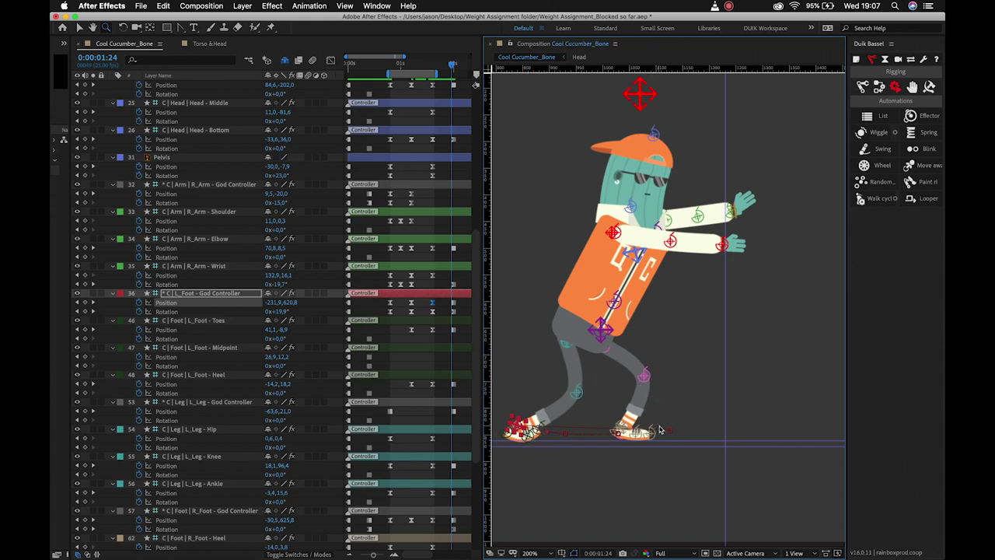
{"action": "key", "text": "Page_Down"}
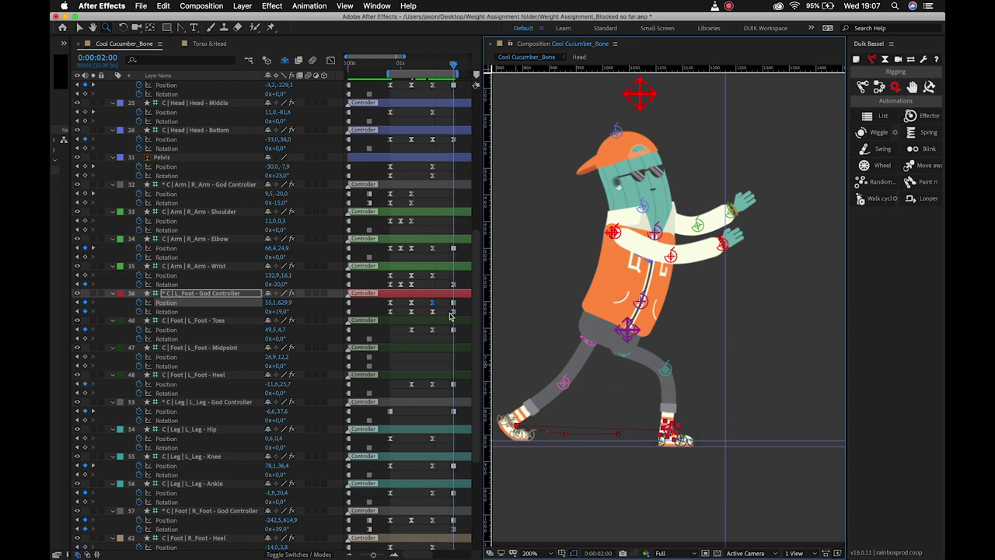
Apply Easy Ease to the 0:00:01:15 and 0:00:02:00 keyframes of the layers from Character Controller through Torso Neck
{"action": "scroll", "coordinate": [410, 181], "scroll_direction": "up", "scroll_amount": 8}
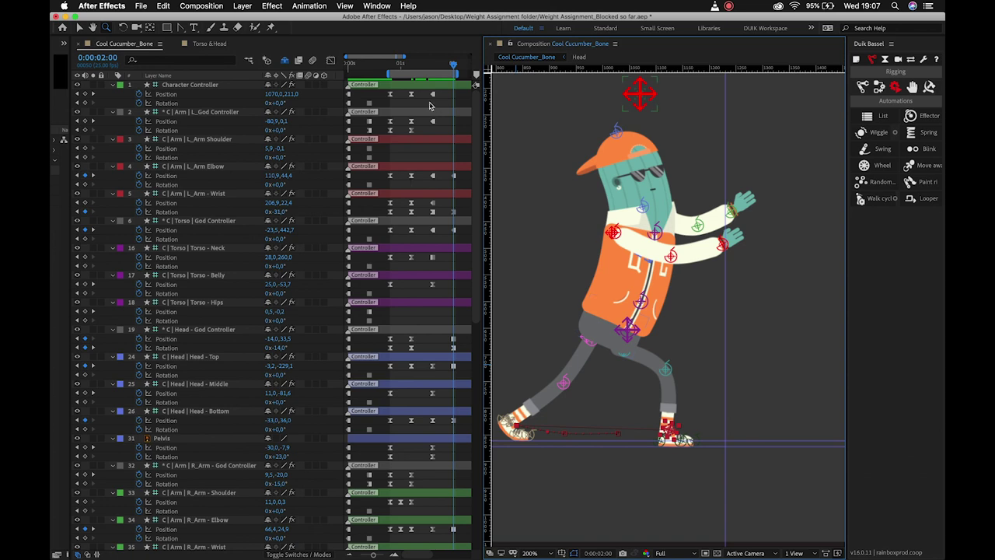
{"action": "left_click_drag", "start_coordinate": [422, 93], "coordinate": [461, 258]}
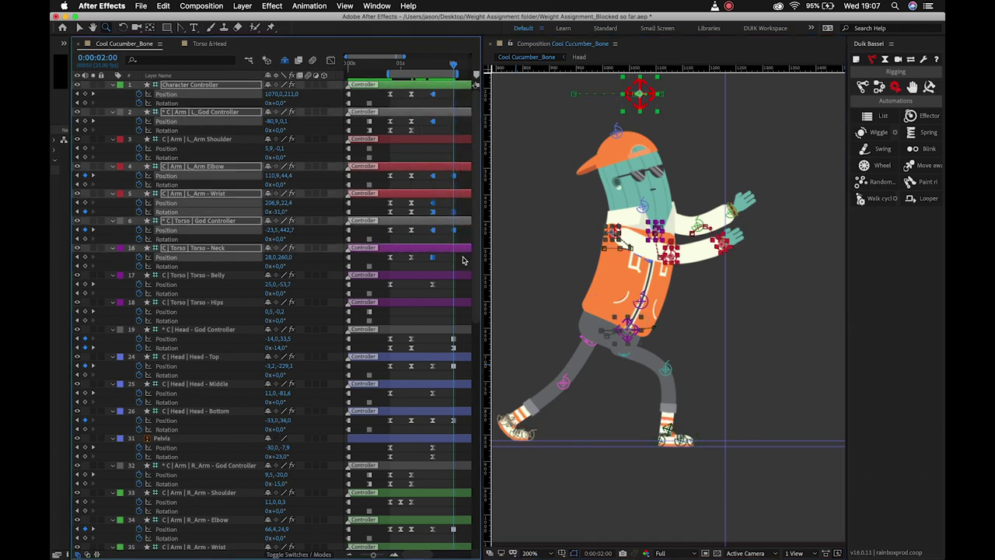
{"action": "key", "text": "F9"}
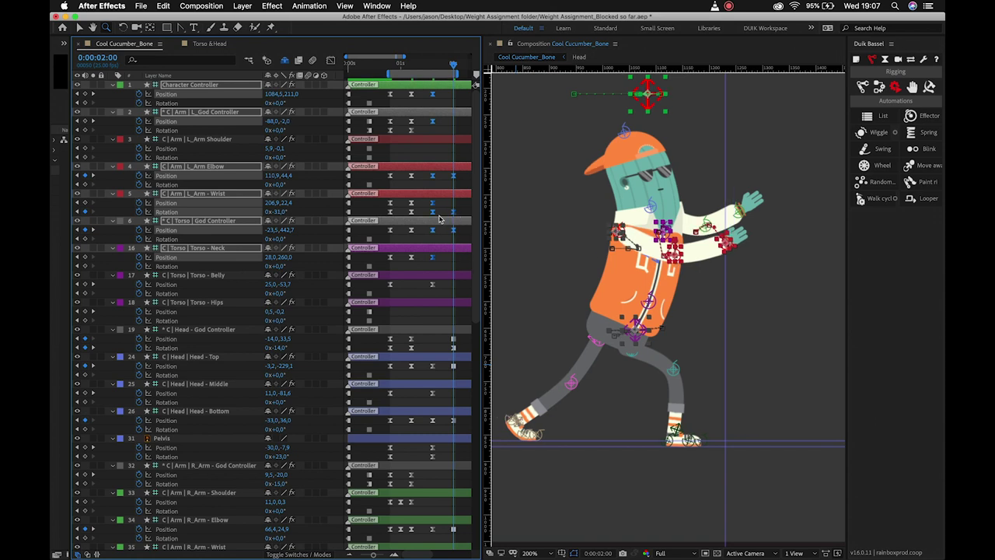
{"action": "scroll", "coordinate": [439, 219], "scroll_direction": "down", "scroll_amount": 1}
{"action": "left_click_drag", "start_coordinate": [439, 323], "coordinate": [464, 422]}
{"action": "scroll", "coordinate": [464, 422], "scroll_direction": "down", "scroll_amount": 5}
{"action": "left_click_drag", "start_coordinate": [443, 466], "coordinate": [463, 537]}
{"action": "scroll", "coordinate": [464, 476], "scroll_direction": "down", "scroll_amount": 4}
{"action": "scroll", "coordinate": [462, 537], "scroll_direction": "down", "scroll_amount": 10}
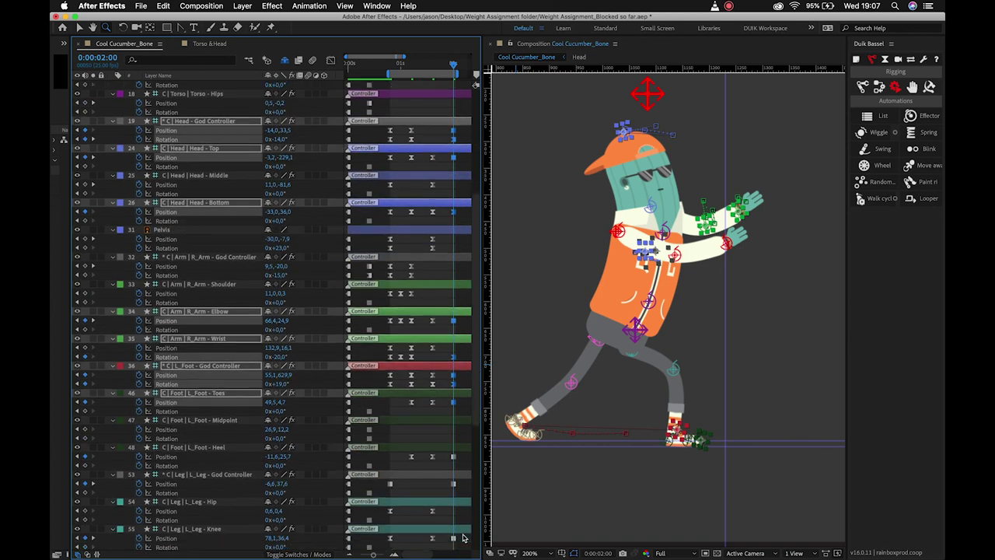
{"action": "left_click_drag", "start_coordinate": [448, 450], "coordinate": [458, 491]}
{"action": "scroll", "coordinate": [392, 458], "scroll_direction": "down", "scroll_amount": 5}
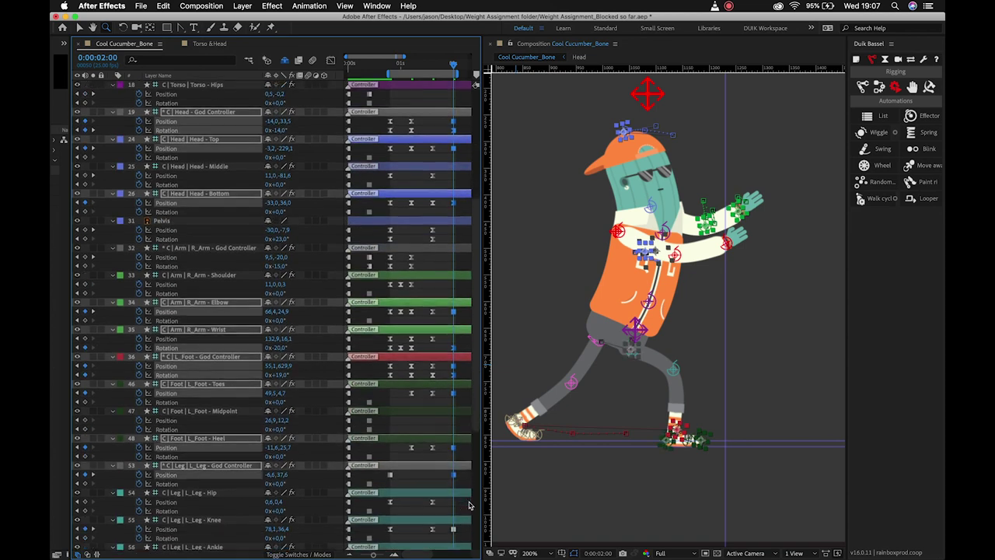
{"action": "left_click_drag", "start_coordinate": [377, 422], "coordinate": [458, 513]}
{"action": "scroll", "coordinate": [404, 445], "scroll_direction": "down", "scroll_amount": 4}
{"action": "scroll", "coordinate": [458, 512], "scroll_direction": "down", "scroll_amount": 10}
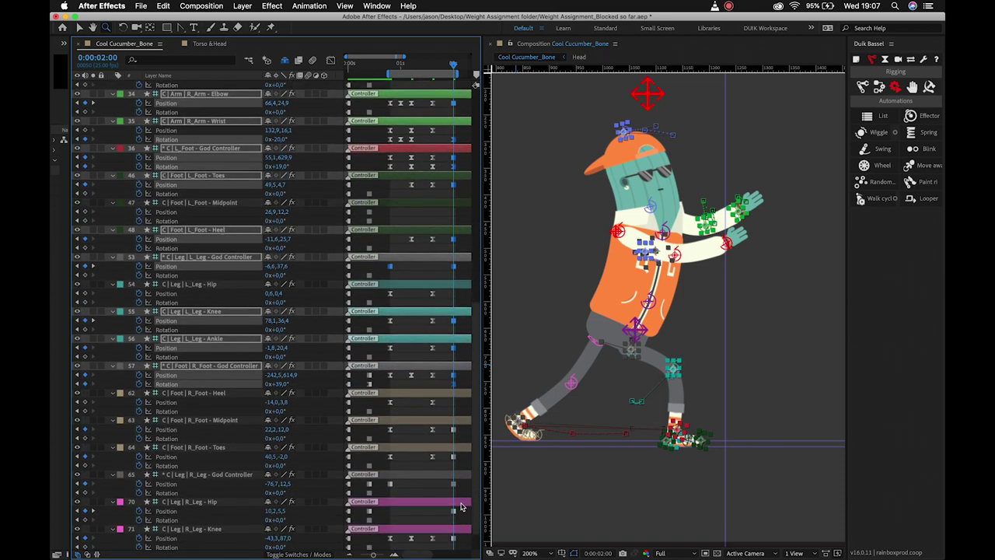
{"action": "left_click_drag", "start_coordinate": [449, 426], "coordinate": [463, 544]}
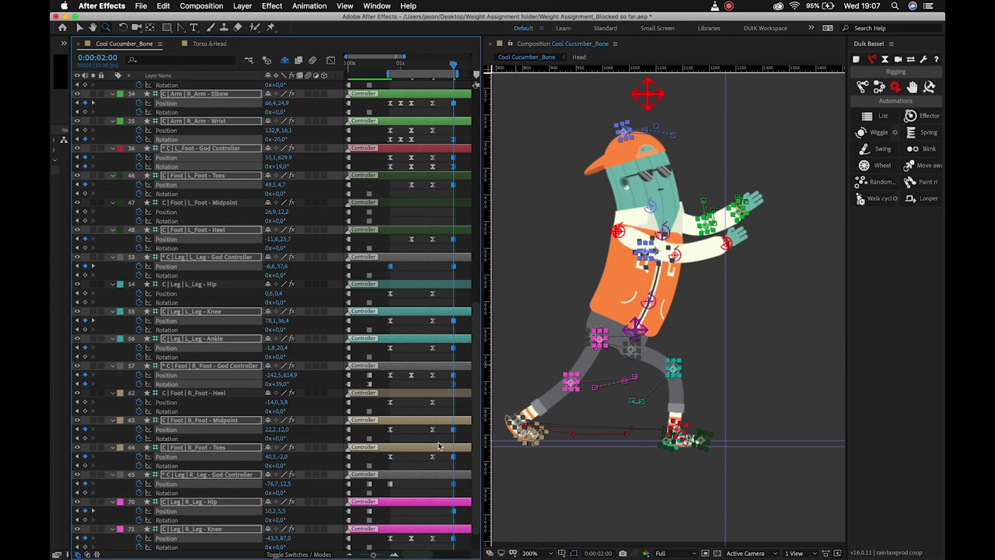
{"action": "scroll", "coordinate": [438, 446], "scroll_direction": "down", "scroll_amount": 1}
{"action": "scroll", "coordinate": [437, 445], "scroll_direction": "down", "scroll_amount": 2}
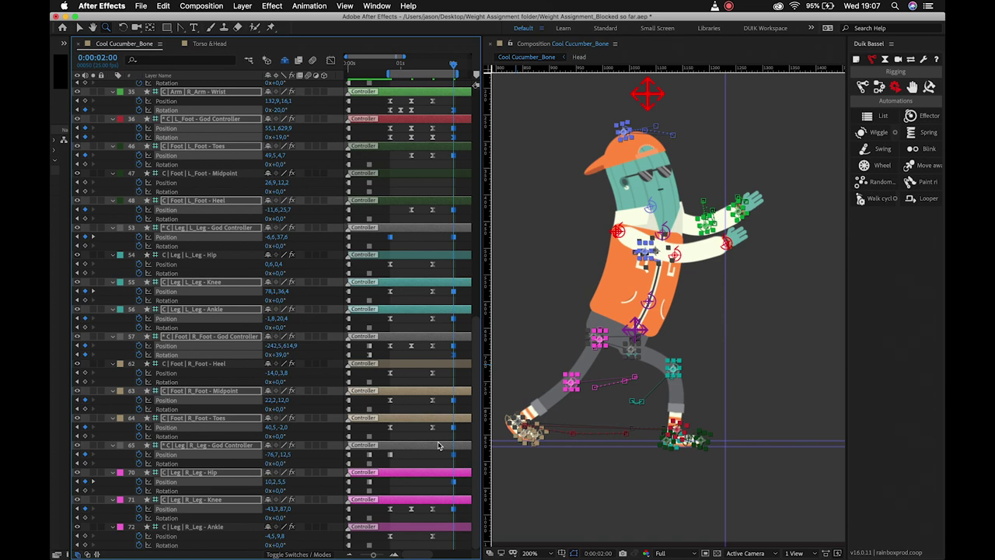
Clear the selection and preview the push animation through the work area with the newly eased keyframes
{"action": "scroll", "coordinate": [697, 316], "scroll_direction": "up", "scroll_amount": 3}
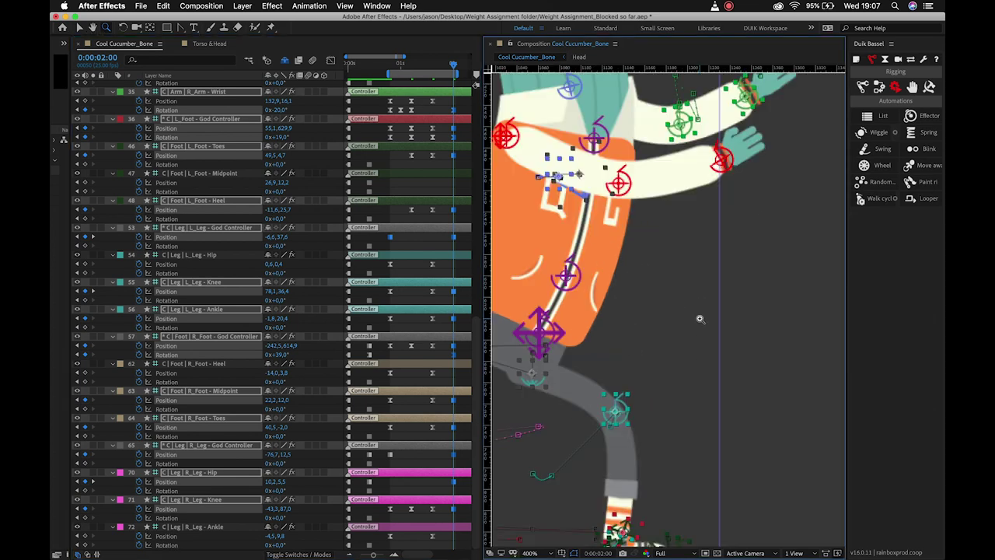
{"action": "scroll", "coordinate": [662, 328], "scroll_direction": "down", "scroll_amount": 3}
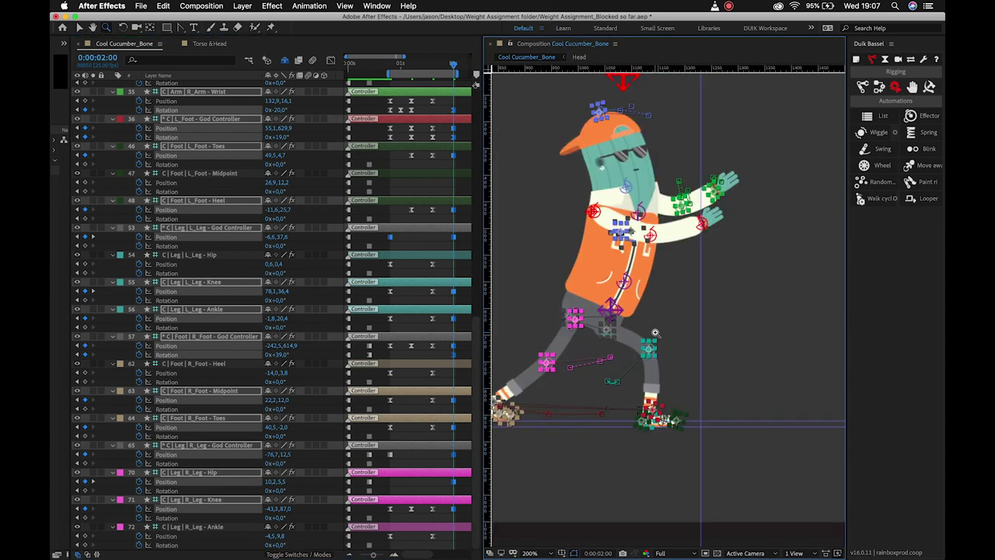
{"action": "key", "text": "v"}
{"action": "left_click", "coordinate": [676, 323]}
{"action": "left_click_drag", "start_coordinate": [411, 73], "coordinate": [391, 69]}
{"action": "key", "text": "space"}
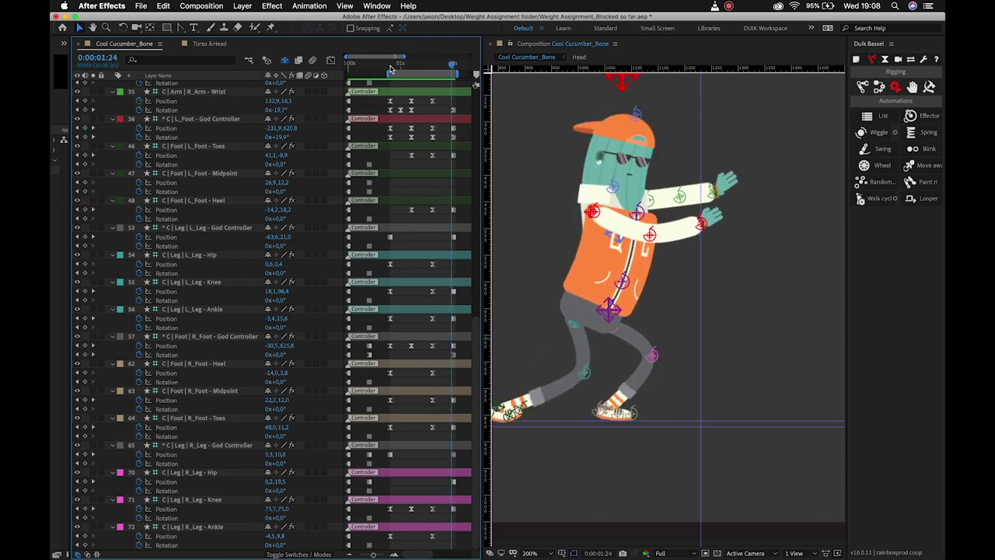
Apply Easy Ease to the R_Arm Elbow's Position keyframe at 0:00:02:00 and check the arm back to 0:00:01:16
{"action": "left_click", "coordinate": [682, 207]}
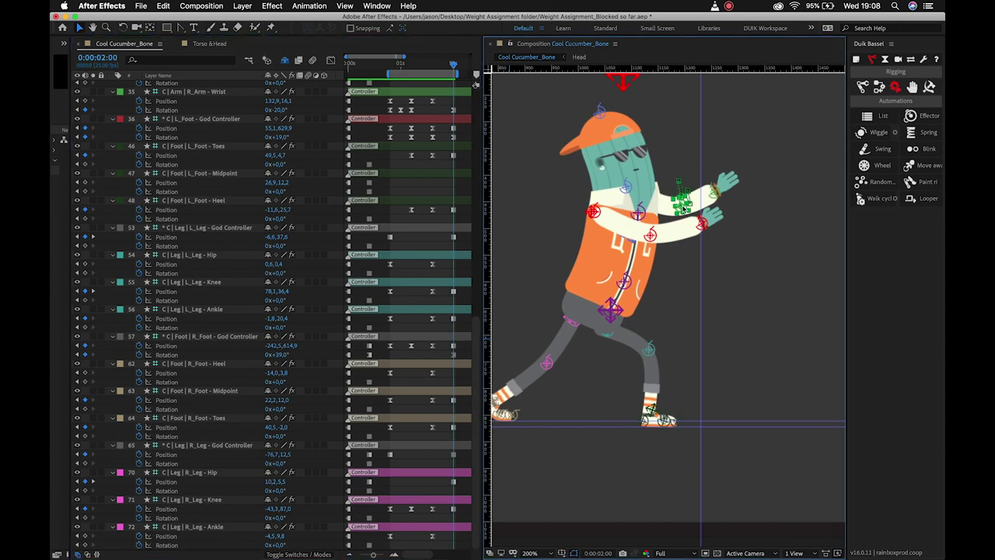
{"action": "scroll", "coordinate": [414, 202], "scroll_direction": "up", "scroll_amount": 10}
{"action": "scroll", "coordinate": [414, 202], "scroll_direction": "down", "scroll_amount": 1}
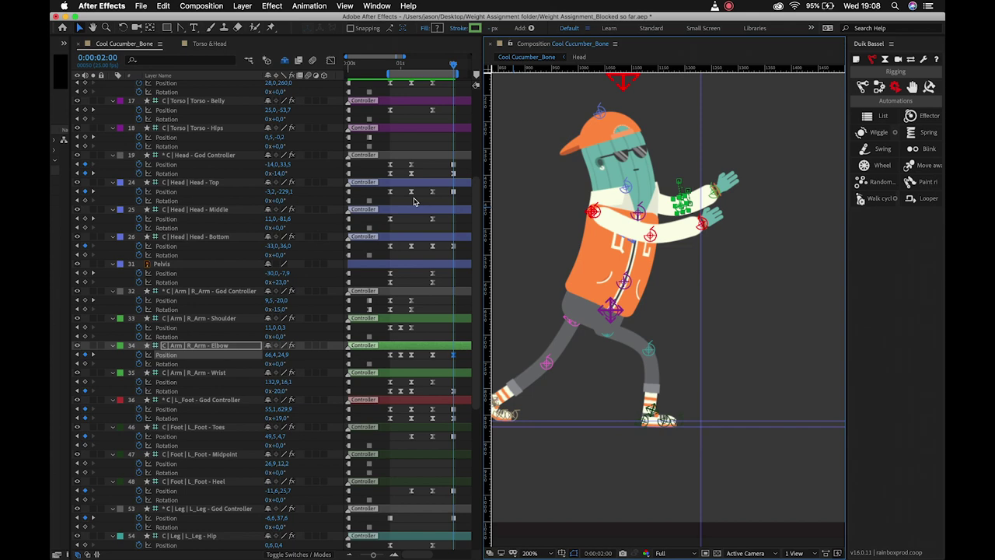
{"action": "key", "text": "Page_Up"}
{"action": "key", "text": "Page_Up"}
{"action": "key", "text": "Page_Up"}
{"action": "key", "text": "Page_Up"}
{"action": "key", "text": "Page_Up"}
{"action": "key", "text": "Page_Up"}
{"action": "key", "text": "Page_Up"}
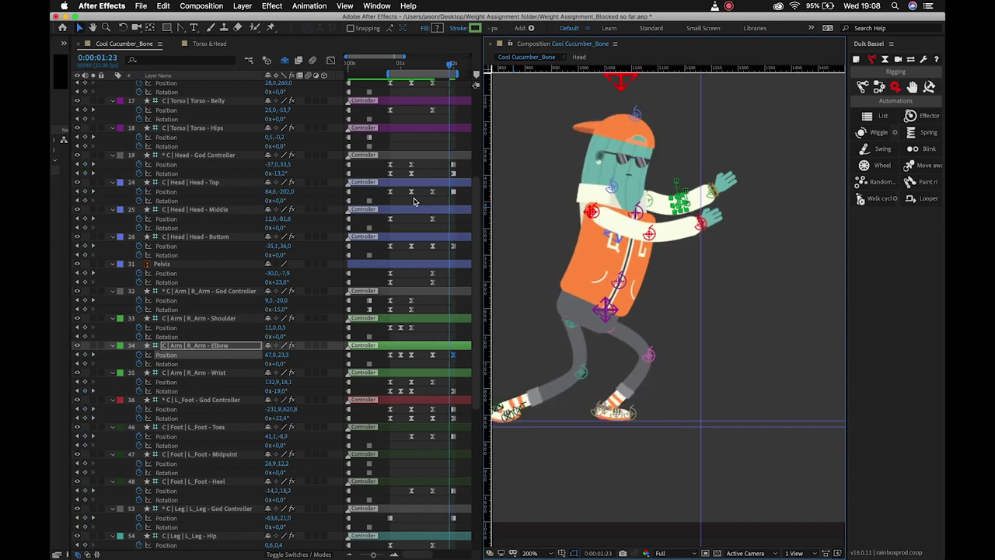
{"action": "key", "text": "Page_Up"}
{"action": "key", "text": "Page_Up"}
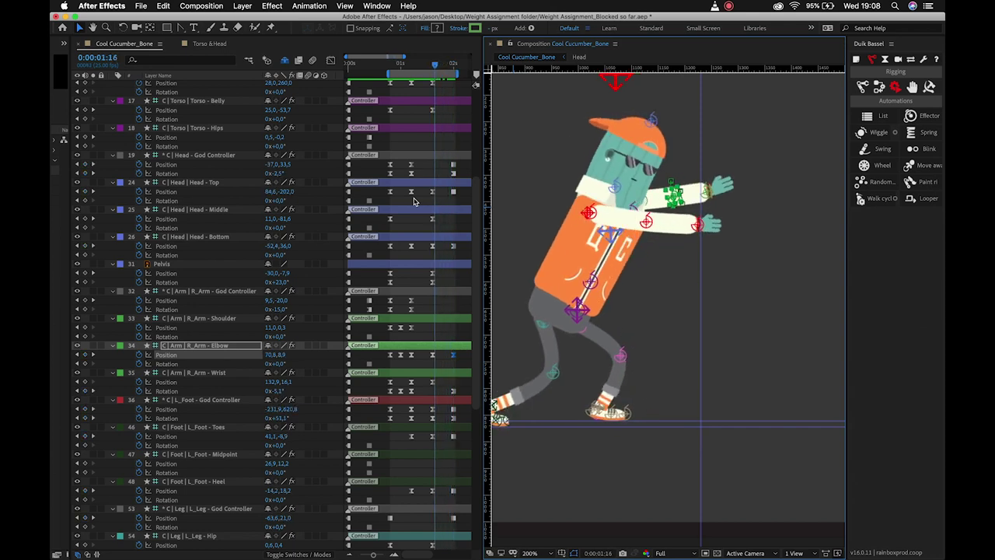
Check the arms frame by frame from 0:00:01:16 to 0:00:02:00 and select the R_Arm Elbow's last Position keyframe
{"action": "left_click", "coordinate": [712, 291]}
{"action": "key", "text": "Page_Down"}
{"action": "key", "text": "Page_Down"}
{"action": "key", "text": "Page_Down"}
{"action": "key", "text": "Page_Down"}
{"action": "key", "text": "Page_Down"}
{"action": "key", "text": "Page_Down"}
{"action": "key", "text": "Page_Down"}
{"action": "key", "text": "Page_Down"}
{"action": "key", "text": "Page_Down"}
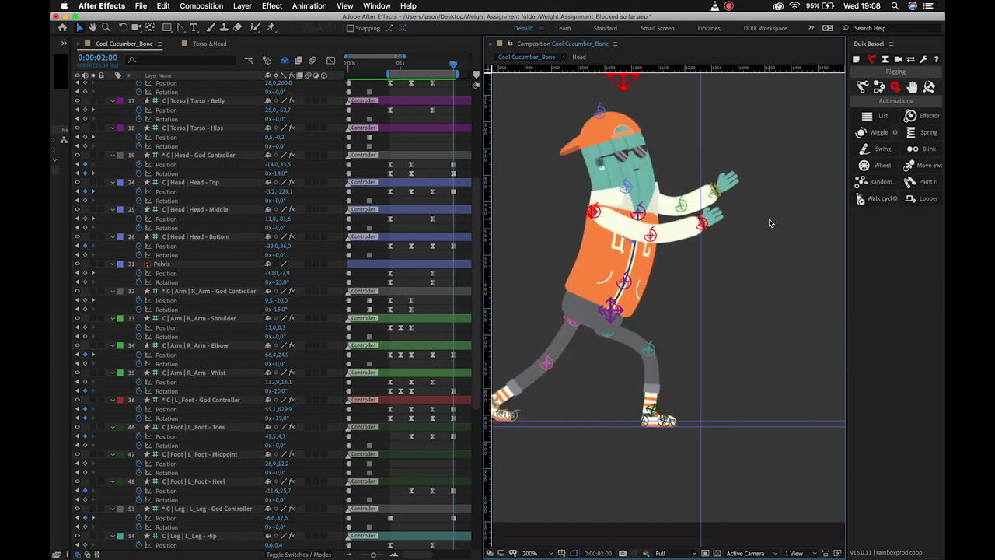
{"action": "key", "text": "Page_Down"}
{"action": "left_click", "coordinate": [454, 355]}
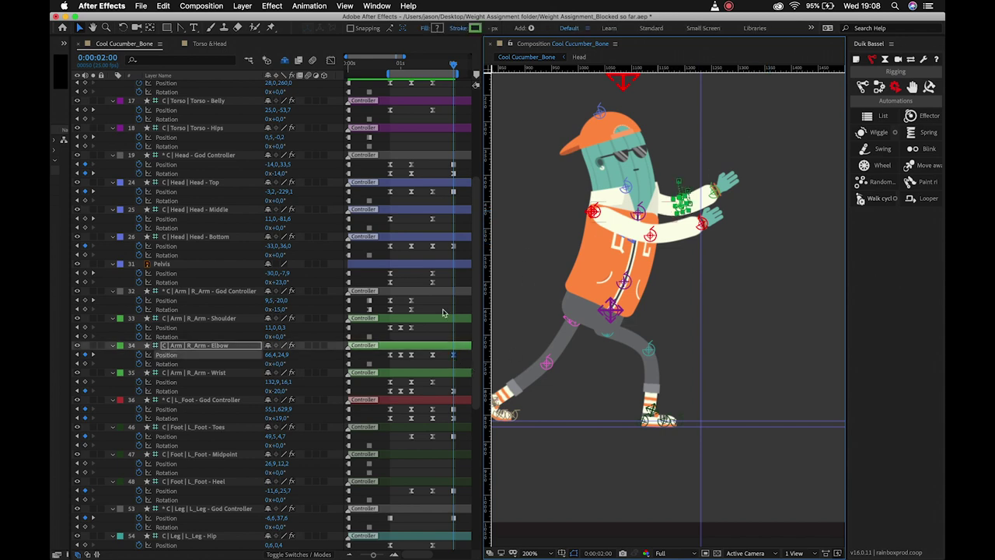
Select the R_Arm Shoulder controller and compare the right arm's pose at 0:00:01:05 and 0:00:01:15
{"action": "left_click", "coordinate": [242, 319]}
{"action": "key", "text": "Page_Up"}
{"action": "key", "text": "Page_Up"}
{"action": "key", "text": "Page_Up"}
{"action": "key", "text": "Page_Up"}
{"action": "key", "text": "Page_Up"}
{"action": "key", "text": "Page_Up"}
{"action": "key", "text": "Page_Up"}
{"action": "key", "text": "Page_Up"}
{"action": "key", "text": "Page_Up"}
{"action": "key", "text": "Page_Up"}
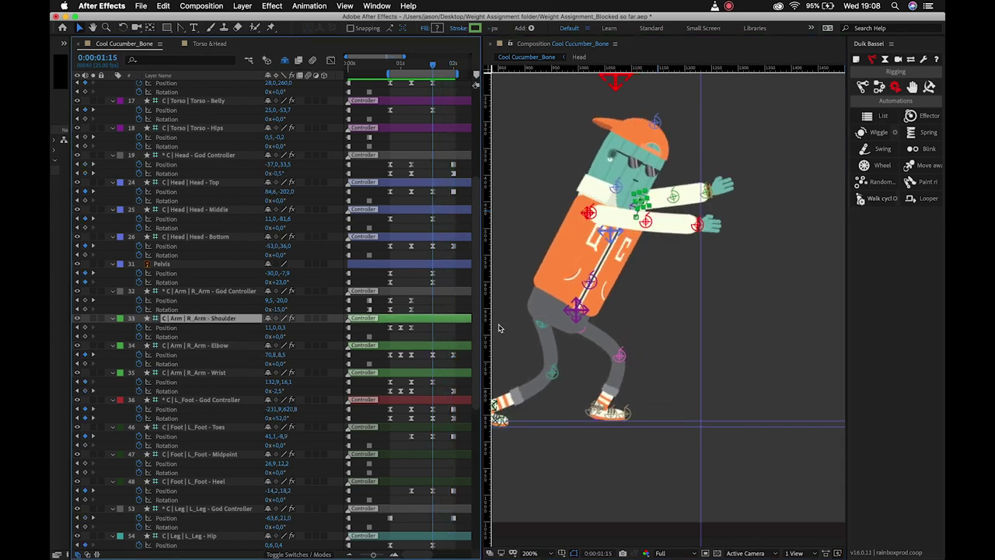
{"action": "key", "text": "Page_Up"}
{"action": "key", "text": "Page_Up"}
{"action": "key", "text": "Page_Up"}
{"action": "key", "text": "Page_Up"}
{"action": "key", "text": "Page_Up"}
{"action": "key", "text": "Page_Up"}
{"action": "key", "text": "Page_Up"}
{"action": "key", "text": "Page_Up"}
{"action": "key", "text": "Page_Up"}
{"action": "key", "text": "Page_Up"}
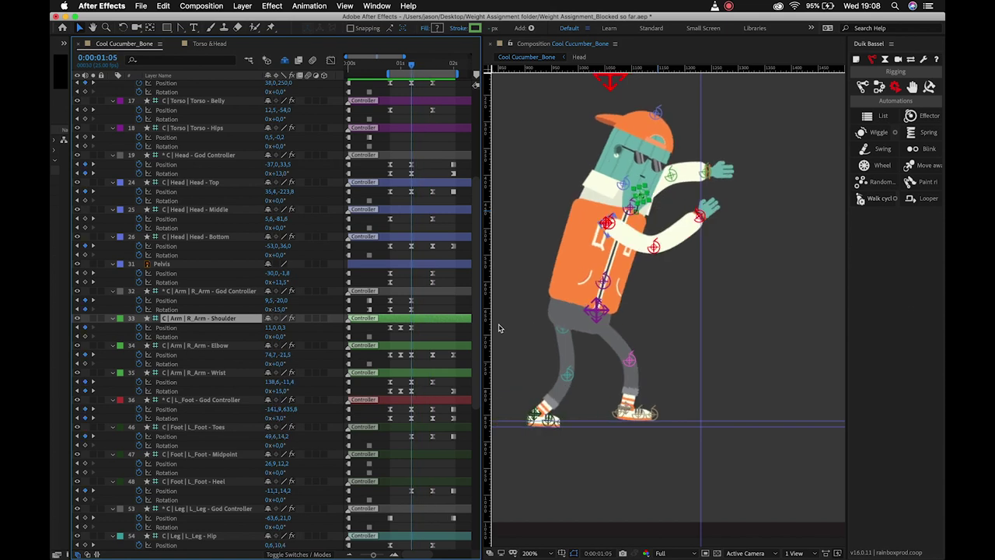
{"action": "key", "text": "Page_Down"}
{"action": "key", "text": "Page_Down"}
{"action": "key", "text": "Page_Down"}
{"action": "key", "text": "Page_Down"}
{"action": "key", "text": "Page_Down"}
{"action": "key", "text": "Page_Down"}
{"action": "key", "text": "Page_Down"}
{"action": "key", "text": "Page_Down"}
{"action": "key", "text": "Page_Down"}
{"action": "key", "text": "Page_Down"}
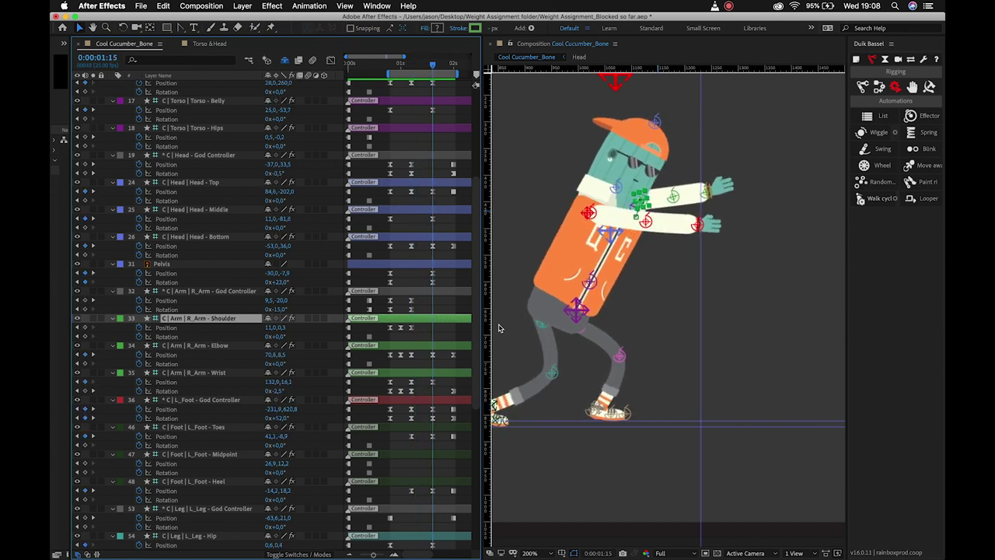
Nudge the R_Arm Shoulder controller to about -8.3, -4.9 at 0:00:01:15
{"action": "key", "text": "shift+Left"}
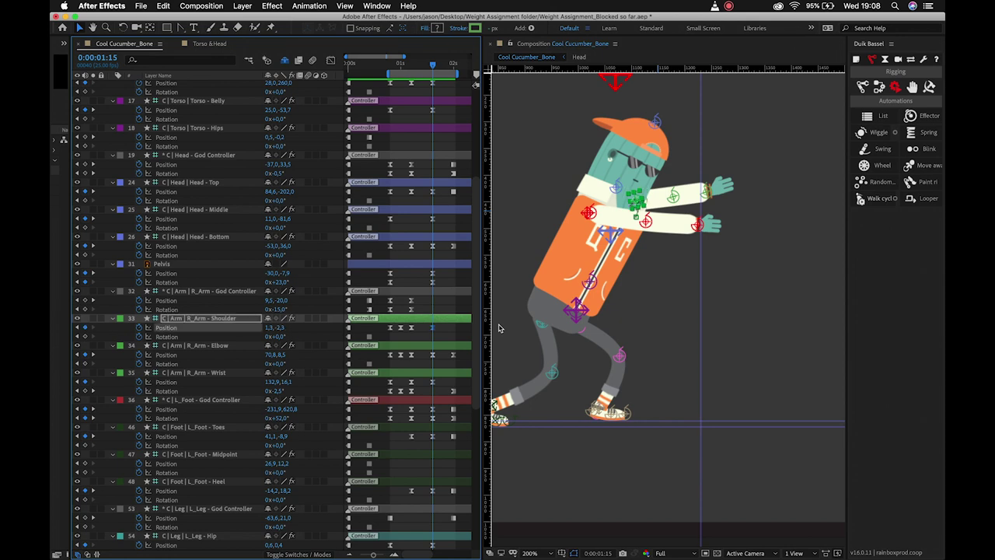
{"action": "key", "text": "shift+Down"}
{"action": "key", "text": "shift+Left"}
{"action": "key", "text": "shift+Up"}
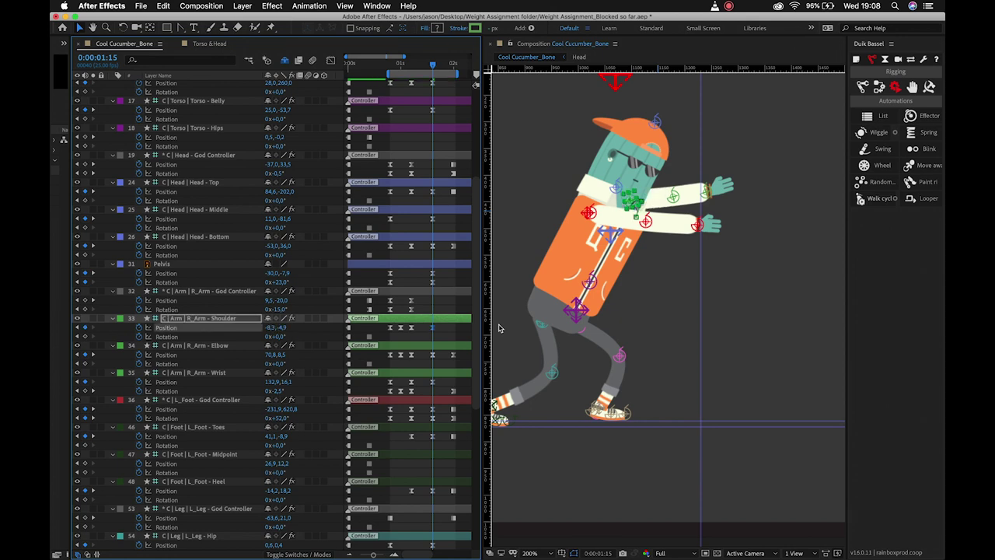
Check the adjusted right shoulder frame by frame from 0:00:01:09 through 0:00:02:00
{"action": "key", "text": "super+Left"}
{"action": "key", "text": "super+Left"}
{"action": "key", "text": "super+Left"}
{"action": "key", "text": "super+Left"}
{"action": "key", "text": "super+Left"}
{"action": "key", "text": "super+Left"}
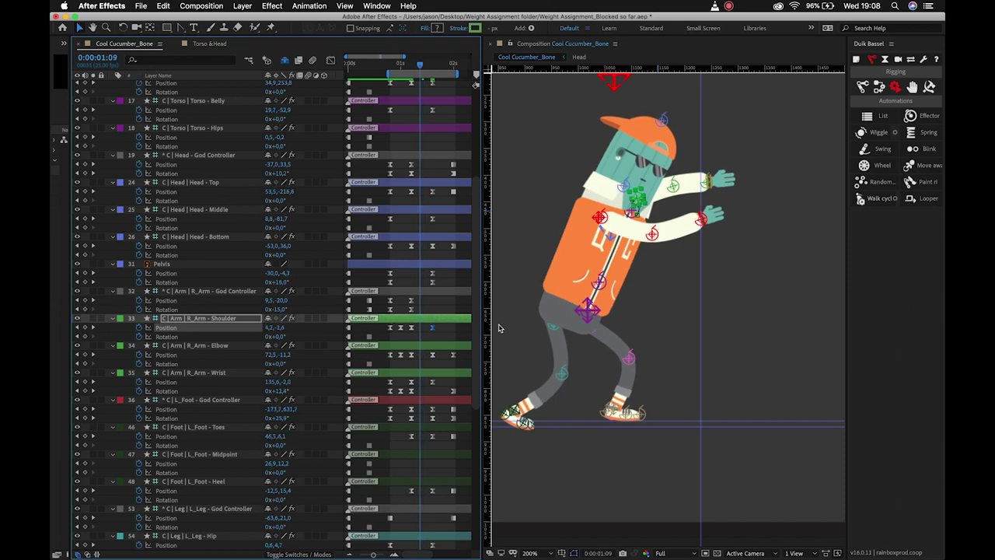
{"action": "key", "text": "Page_Down"}
{"action": "key", "text": "Page_Down"}
{"action": "key", "text": "Page_Down"}
{"action": "key", "text": "Page_Down"}
{"action": "key", "text": "Page_Down"}
{"action": "key", "text": "Page_Down"}
{"action": "key", "text": "Page_Down"}
{"action": "key", "text": "Page_Down"}
{"action": "key", "text": "Page_Down"}
{"action": "key", "text": "Page_Down"}
{"action": "key", "text": "Page_Down"}
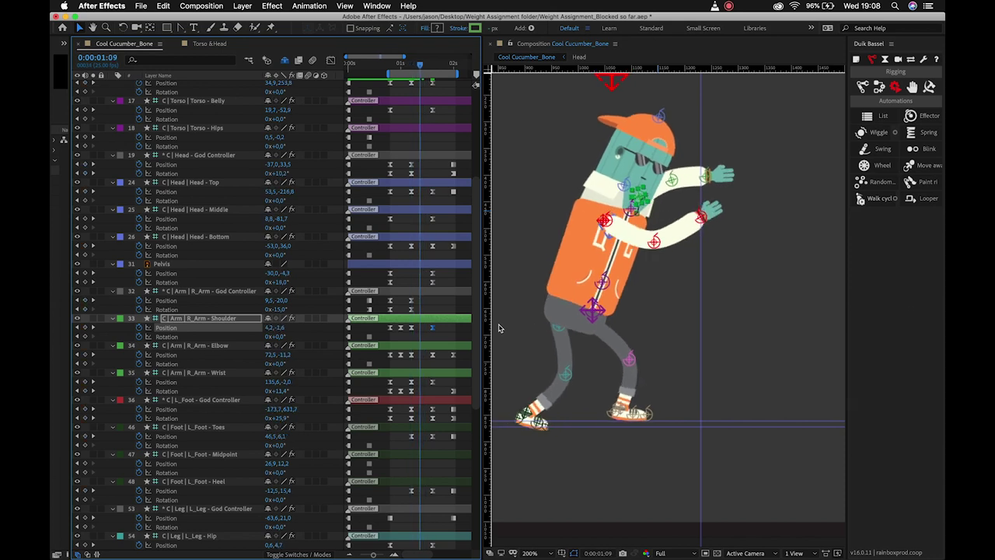
{"action": "key", "text": "Page_Down"}
{"action": "key", "text": "Page_Down"}
{"action": "key", "text": "Page_Down"}
{"action": "key", "text": "Page_Down"}
{"action": "key", "text": "Page_Down"}
{"action": "key", "text": "Page_Down"}
{"action": "key", "text": "Page_Down"}
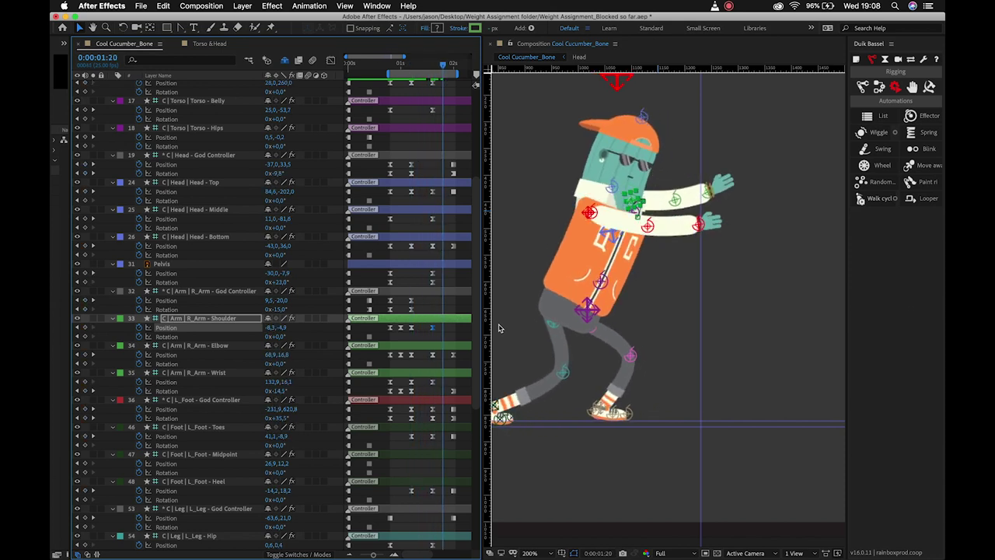
{"action": "key", "text": "Page_Down"}
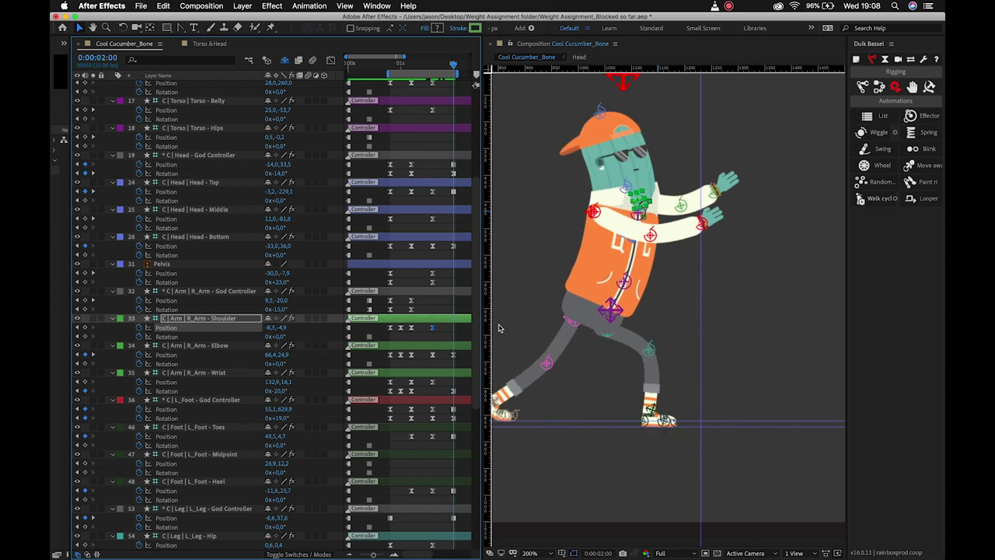
At 0:00:02:00, move the R_Arm Shoulder to about -27.6, -10.1 and the R_Arm Elbow to about 54.2, 32.0
{"action": "key", "text": "Page_Up"}
{"action": "key", "text": "Page_Down"}
{"action": "key", "text": "super+v"}
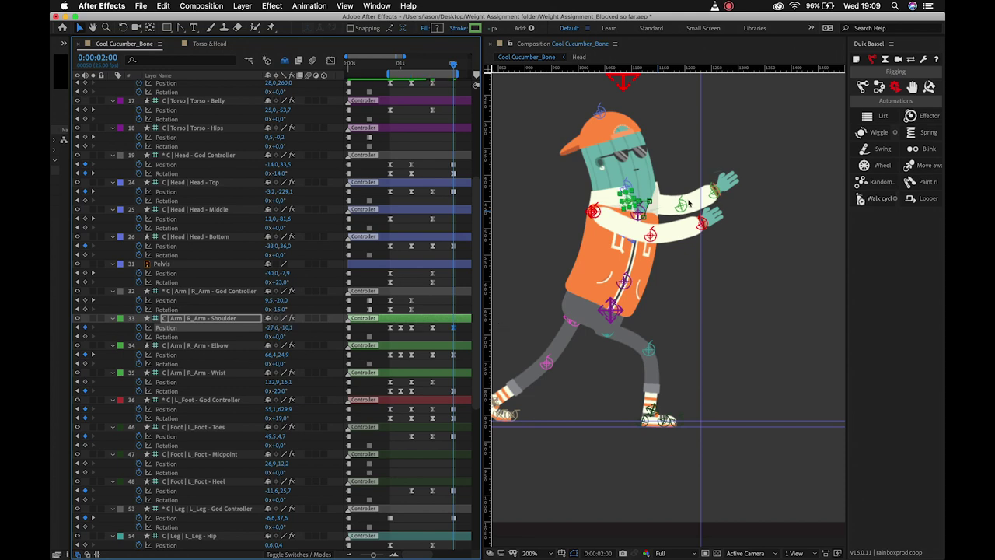
{"action": "left_click_drag", "start_coordinate": [631, 199], "coordinate": [684, 211]}
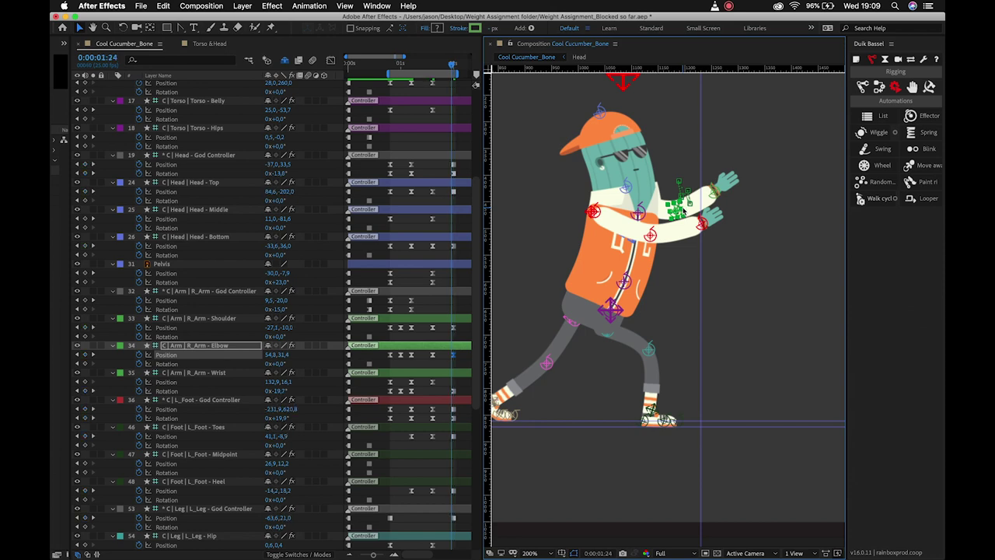
Review the right elbow's bend back and forth between 0:00:01:15 and 0:00:02:00
{"action": "key", "text": "Page_Up"}
{"action": "key", "text": "Page_Up"}
{"action": "key", "text": "Page_Up"}
{"action": "key", "text": "Page_Up"}
{"action": "key", "text": "Page_Up"}
{"action": "key", "text": "Page_Up"}
{"action": "key", "text": "Page_Up"}
{"action": "key", "text": "Page_Up"}
{"action": "key", "text": "Page_Up"}
{"action": "key", "text": "Page_Down"}
{"action": "key", "text": "Page_Down"}
{"action": "key", "text": "Page_Down"}
{"action": "key", "text": "Page_Down"}
{"action": "key", "text": "Page_Down"}
{"action": "key", "text": "Page_Down"}
{"action": "key", "text": "Page_Down"}
{"action": "key", "text": "Page_Down"}
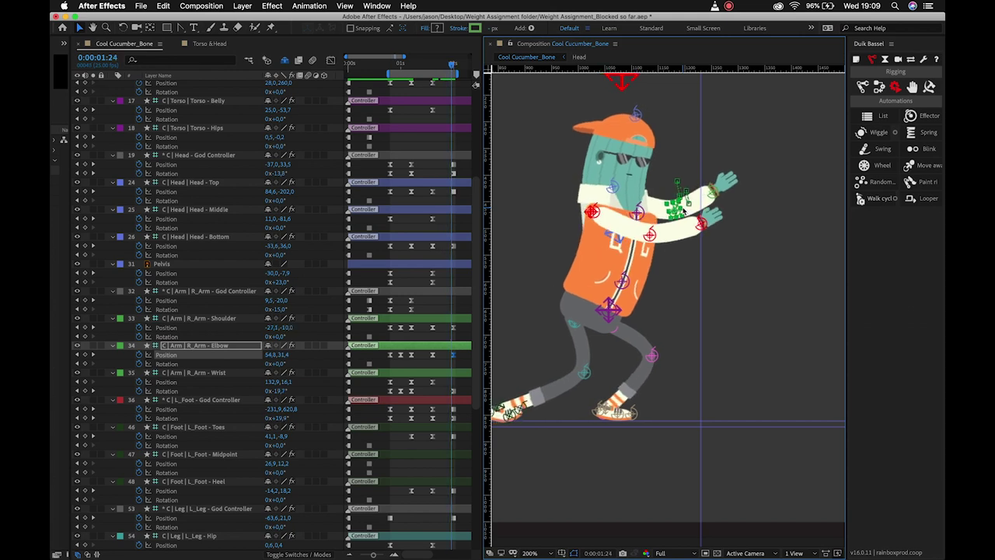
{"action": "key", "text": "Page_Down"}
{"action": "key", "text": "Page_Up"}
{"action": "key", "text": "Page_Up"}
{"action": "key", "text": "Page_Up"}
{"action": "key", "text": "Page_Up"}
{"action": "key", "text": "Page_Up"}
{"action": "key", "text": "Page_Up"}
{"action": "key", "text": "Page_Down"}
{"action": "key", "text": "Page_Down"}
{"action": "key", "text": "Page_Down"}
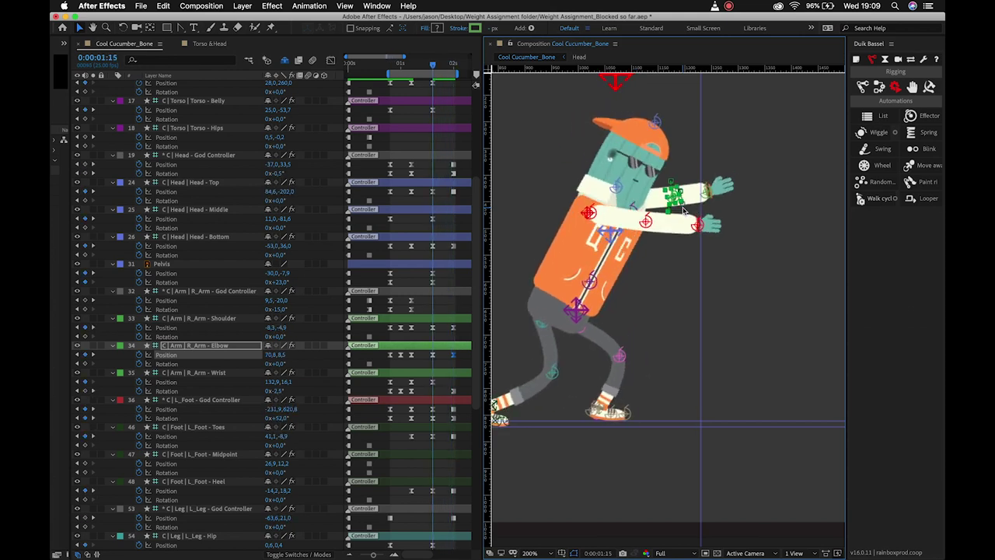
{"action": "key", "text": "Page_Down"}
{"action": "key", "text": "Page_Down"}
{"action": "key", "text": "Page_Down"}
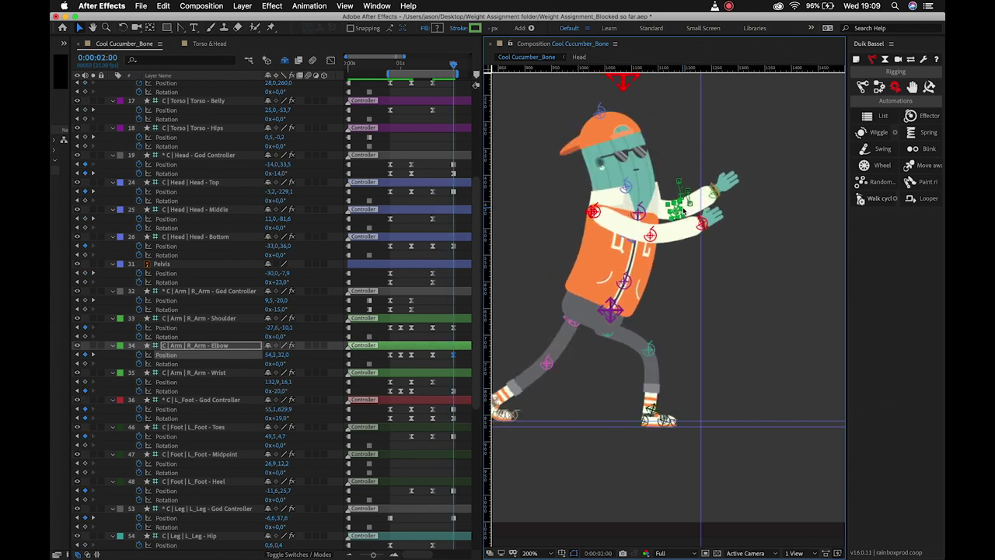
{"action": "key", "text": "Page_Up"}
{"action": "key", "text": "Page_Down"}
{"action": "key", "text": "super+shift+s"}
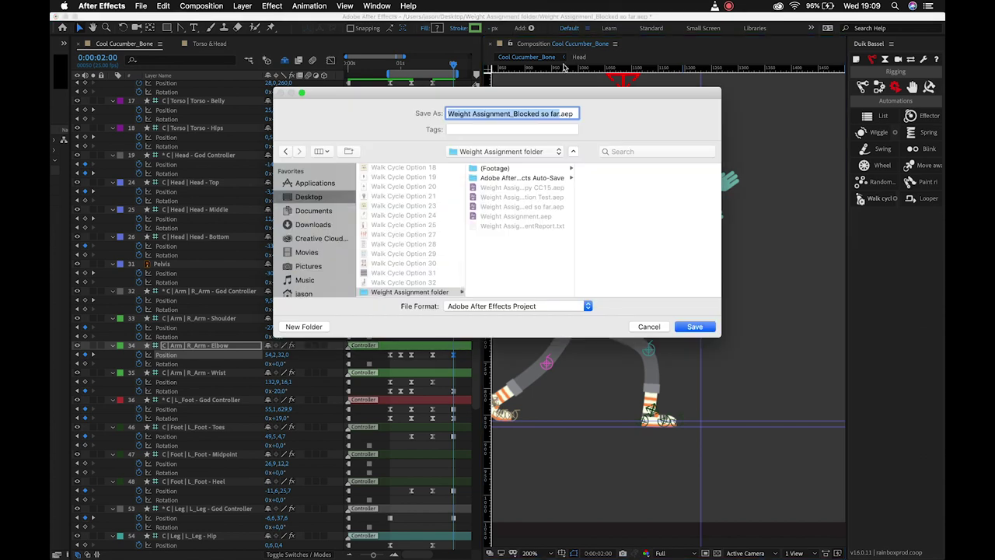
{"action": "left_click", "coordinate": [313, 211]}
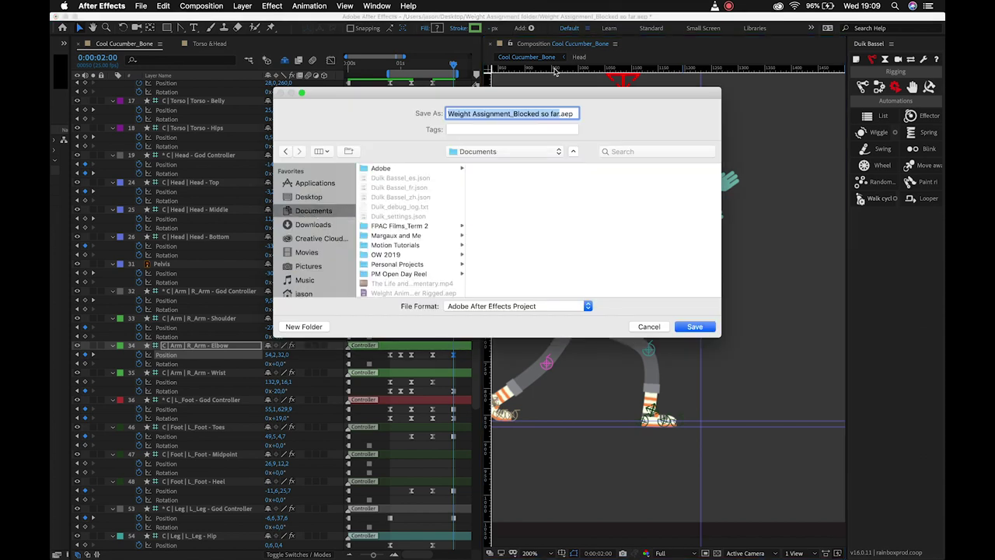
{"action": "left_click_drag", "start_coordinate": [514, 114], "coordinate": [560, 113]}
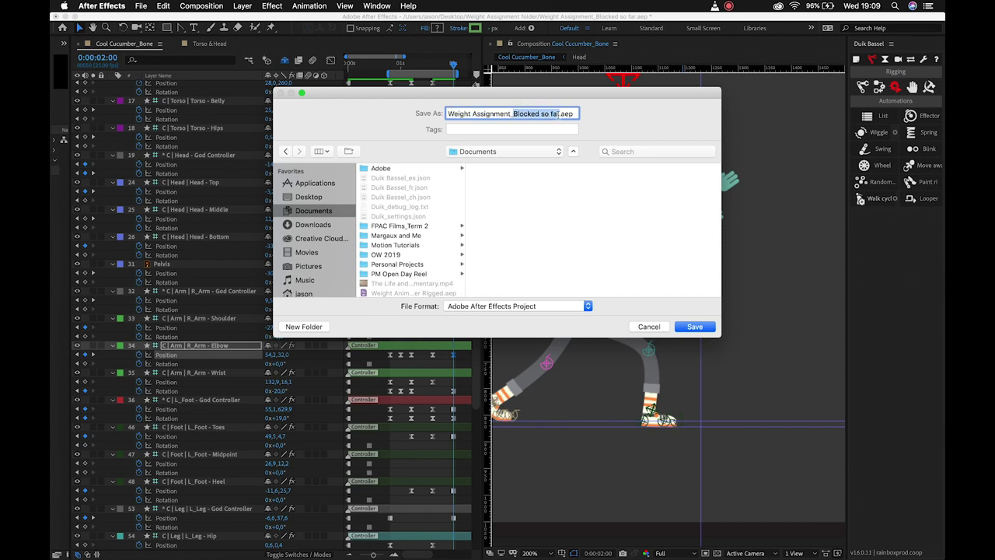
{"action": "left_click", "coordinate": [637, 327]}
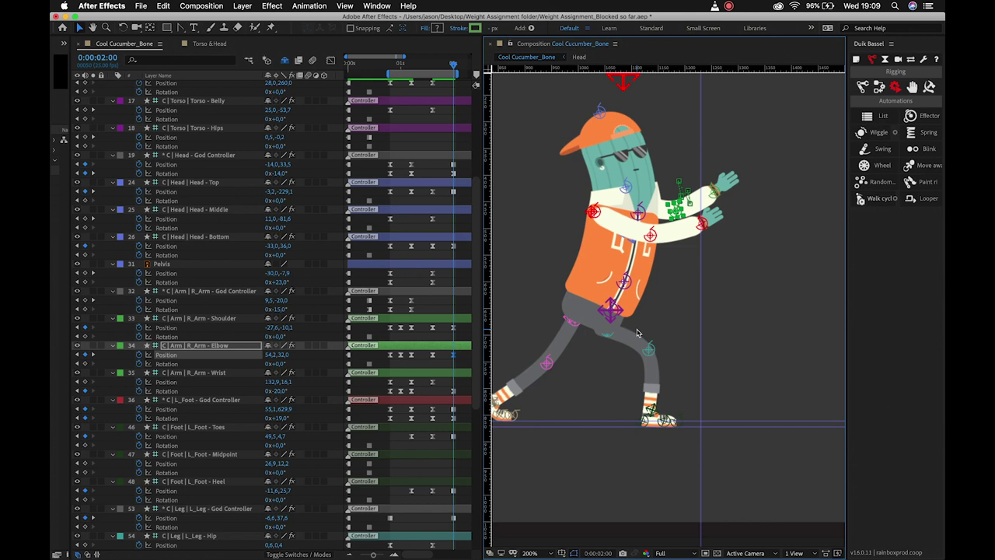
Compare the character's poses on the frames around 0:00:01:24 and 0:00:02:00
{"action": "key", "text": "Page_Up"}
{"action": "key", "text": "Page_Down"}
{"action": "key", "text": "Page_Up"}
{"action": "key", "text": "Page_Down"}
{"action": "key", "text": "Page_Up"}
{"action": "key", "text": "Page_Down"}
{"action": "key", "text": "Page_Down"}
{"action": "key", "text": "Page_Up"}
{"action": "key", "text": "Page_Up"}
{"action": "key", "text": "Page_Down"}
{"action": "key", "text": "Page_Up"}
{"action": "key", "text": "Page_Down"}
Apply Easy Ease to the Head God Controller's Position and Rotation keyframes at 0:00:02:00 and preview the motion
{"action": "left_click", "coordinate": [451, 206]}
{"action": "left_click_drag", "start_coordinate": [451, 207], "coordinate": [467, 254]}
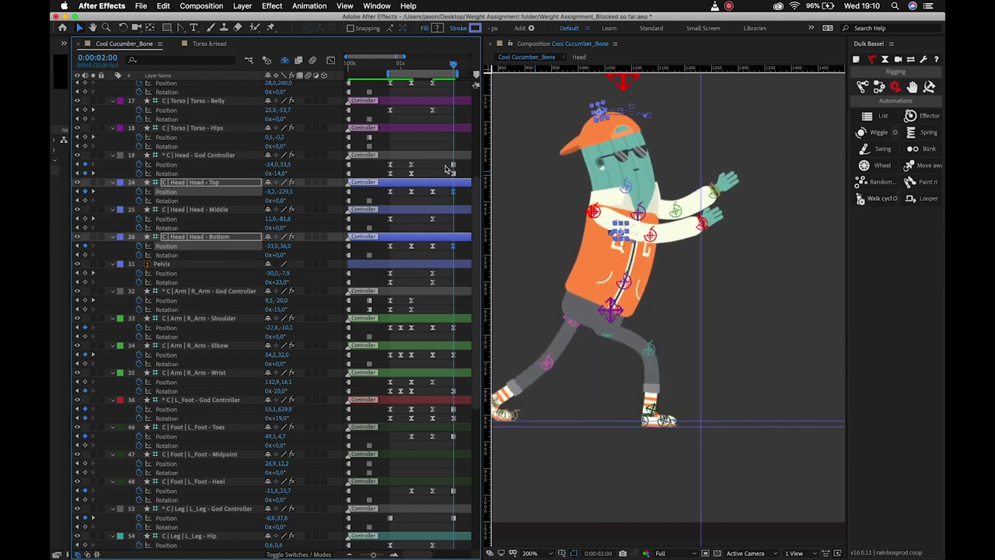
{"action": "left_click_drag", "start_coordinate": [433, 152], "coordinate": [459, 178]}
{"action": "left_click", "coordinate": [453, 174]}
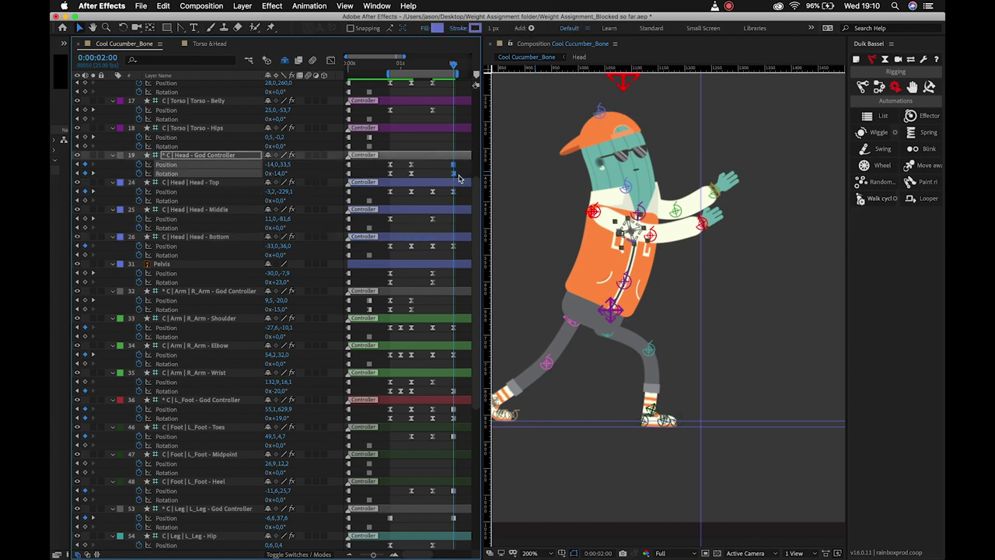
{"action": "key", "text": "F9"}
{"action": "key", "text": "space"}
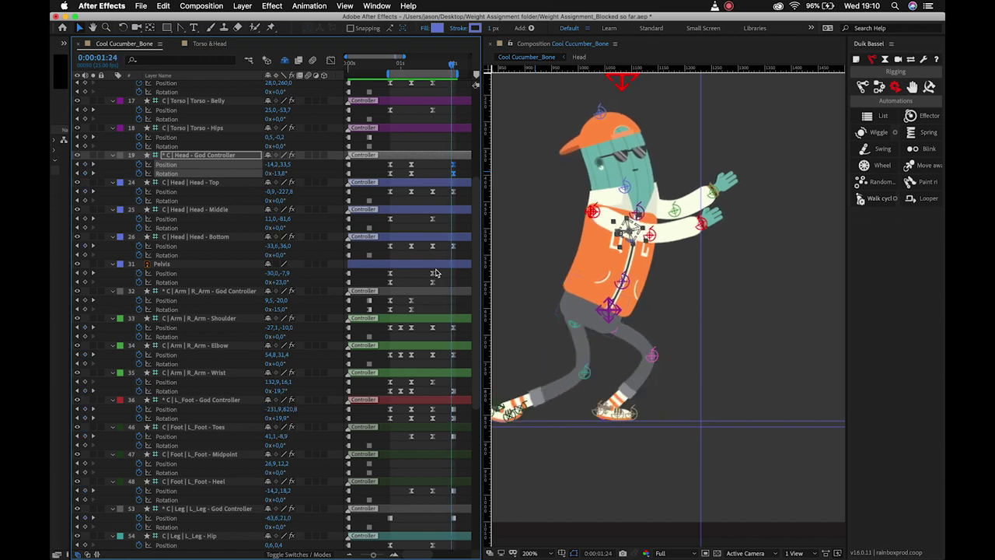
Select the R_Leg Knee controller at 0:00:01:15 and check the leg's motion up to 0:00:02:00
{"action": "key", "text": "super+Left"}
{"action": "key", "text": "super+Left"}
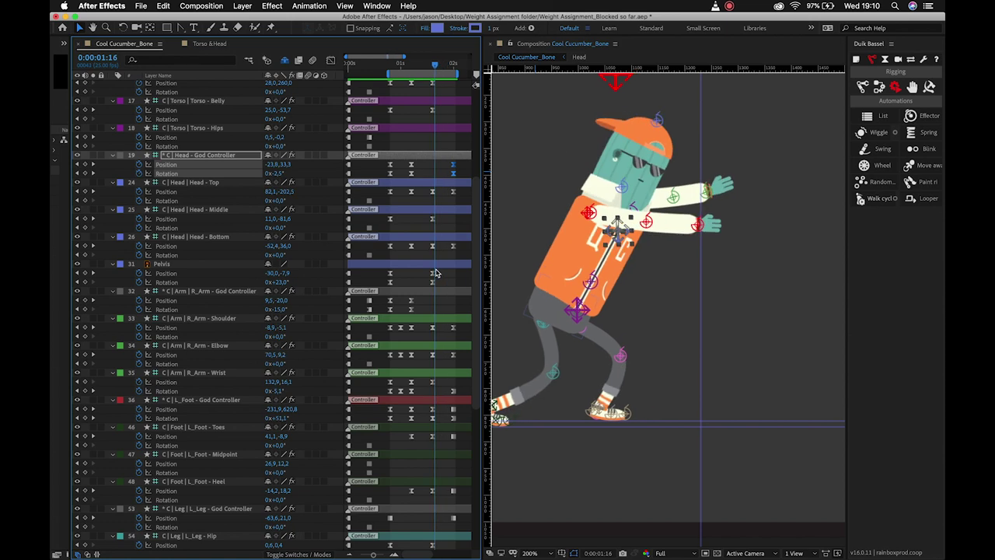
{"action": "left_click", "coordinate": [619, 359]}
{"action": "left_click_drag", "start_coordinate": [574, 363], "coordinate": [610, 297]}
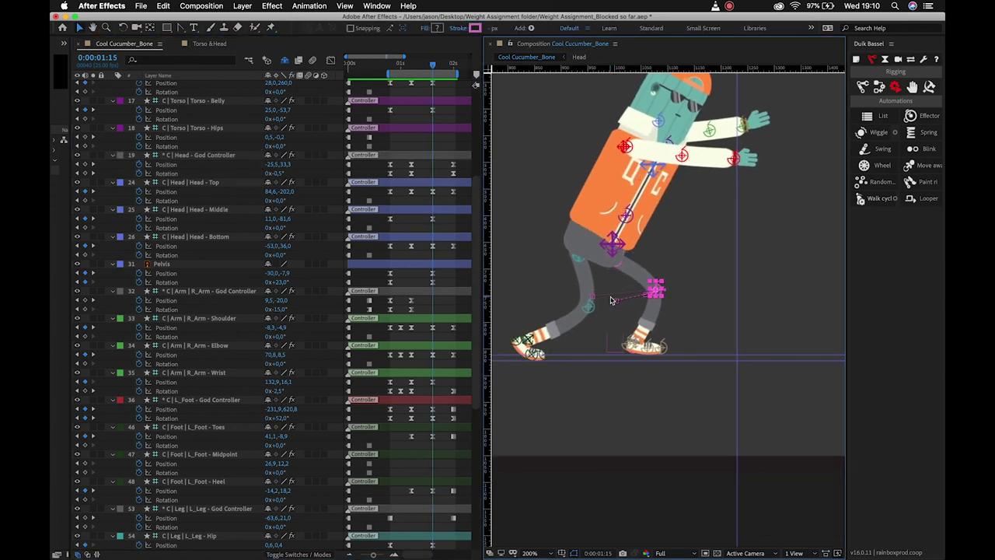
{"action": "key", "text": "space"}
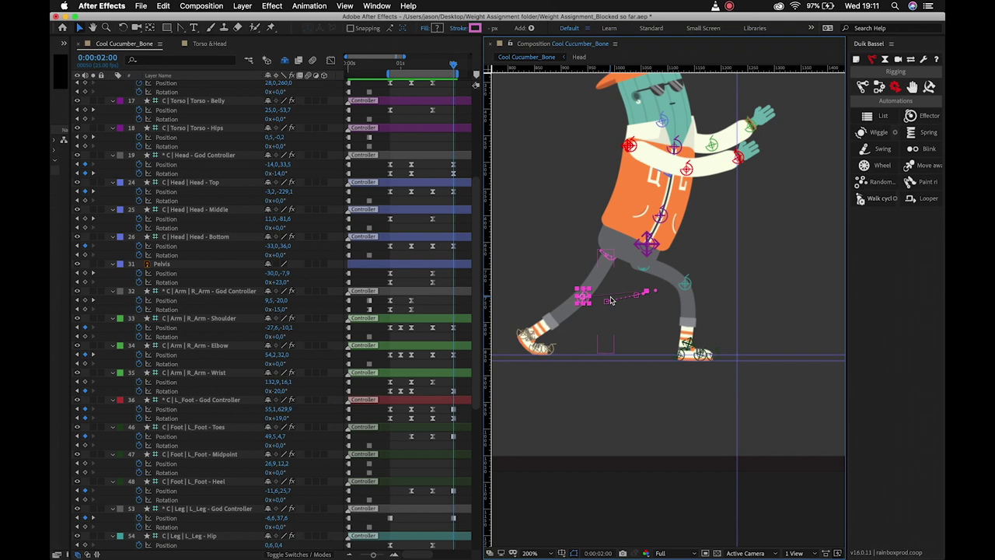
{"action": "key", "text": "Page_Up"}
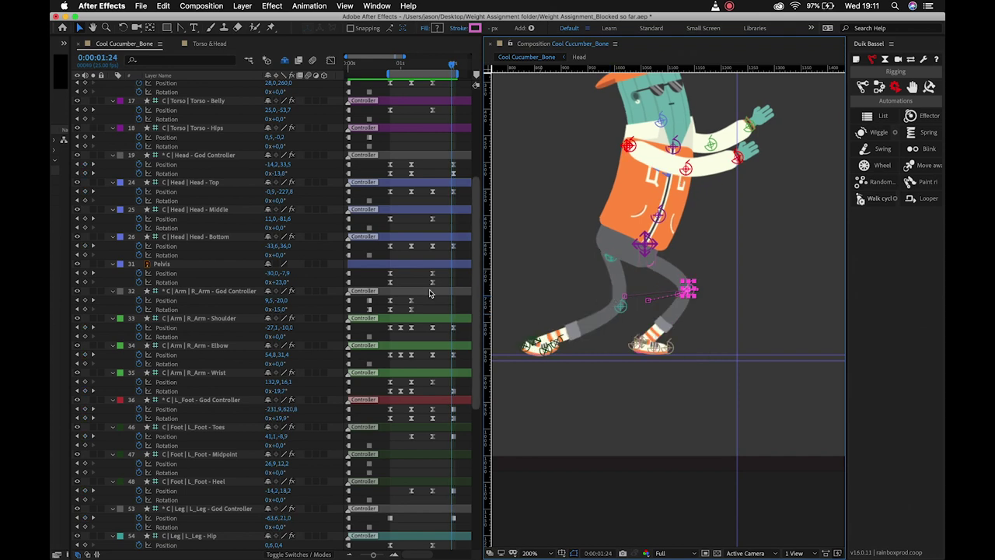
Apply Easy Ease to the R_Leg Knee's Position keyframe at 0:00:02:00 and check the knee between 0:00:01:18 and 0:00:01:24
{"action": "scroll", "coordinate": [404, 309], "scroll_direction": "down", "scroll_amount": 10}
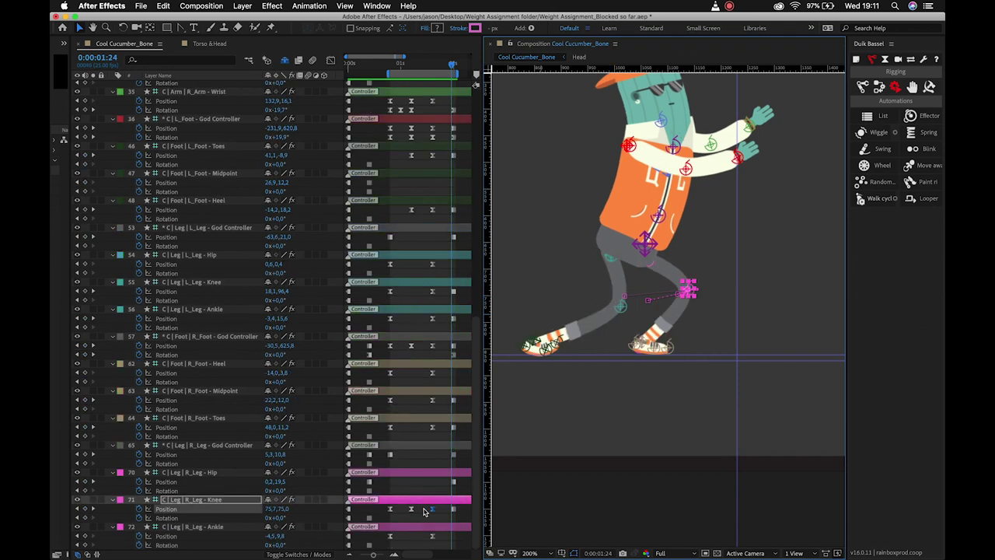
{"action": "left_click", "coordinate": [461, 514]}
{"action": "left_click_drag", "start_coordinate": [447, 506], "coordinate": [457, 514]}
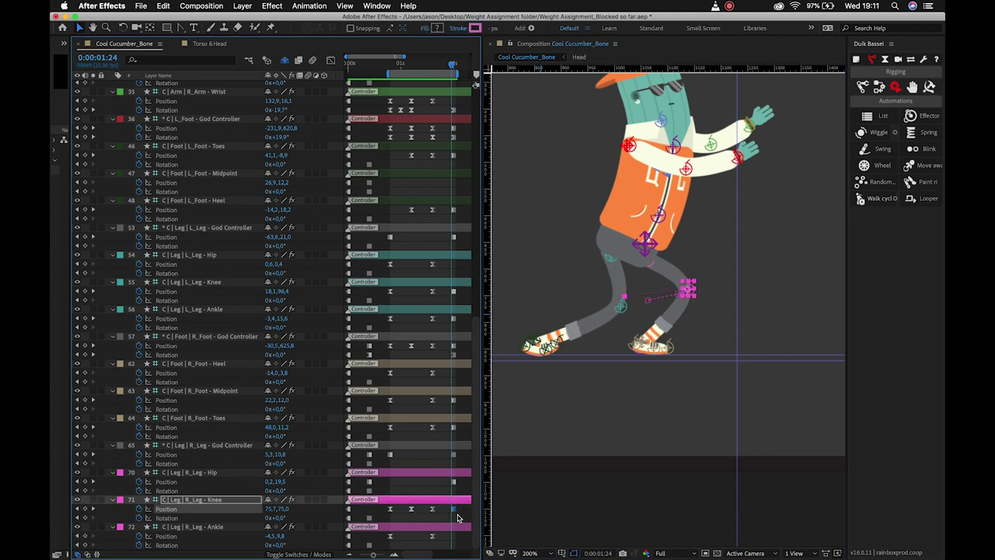
{"action": "key", "text": "F9"}
{"action": "key", "text": "Page_Up"}
{"action": "key", "text": "Page_Up"}
{"action": "key", "text": "Page_Up"}
{"action": "key", "text": "Page_Up"}
{"action": "key", "text": "Page_Up"}
{"action": "key", "text": "Page_Up"}
{"action": "key", "text": "Page_Up"}
{"action": "key", "text": "Page_Up"}
{"action": "key", "text": "Page_Up"}
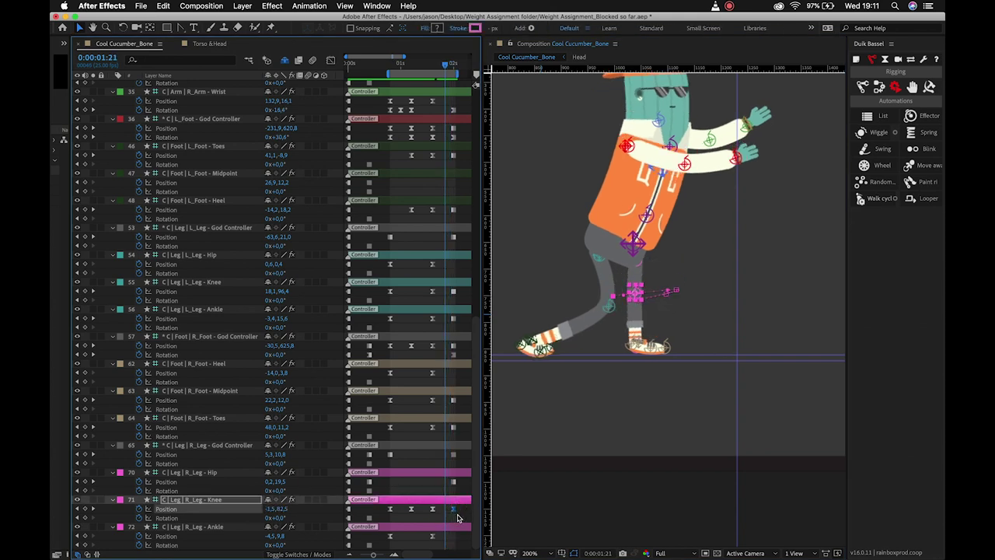
{"action": "key", "text": "Page_Down"}
{"action": "key", "text": "Page_Down"}
{"action": "key", "text": "Page_Down"}
{"action": "key", "text": "Page_Down"}
{"action": "key", "text": "Page_Down"}
{"action": "key", "text": "Page_Down"}
{"action": "key", "text": "Page_Down"}
{"action": "key", "text": "Page_Down"}
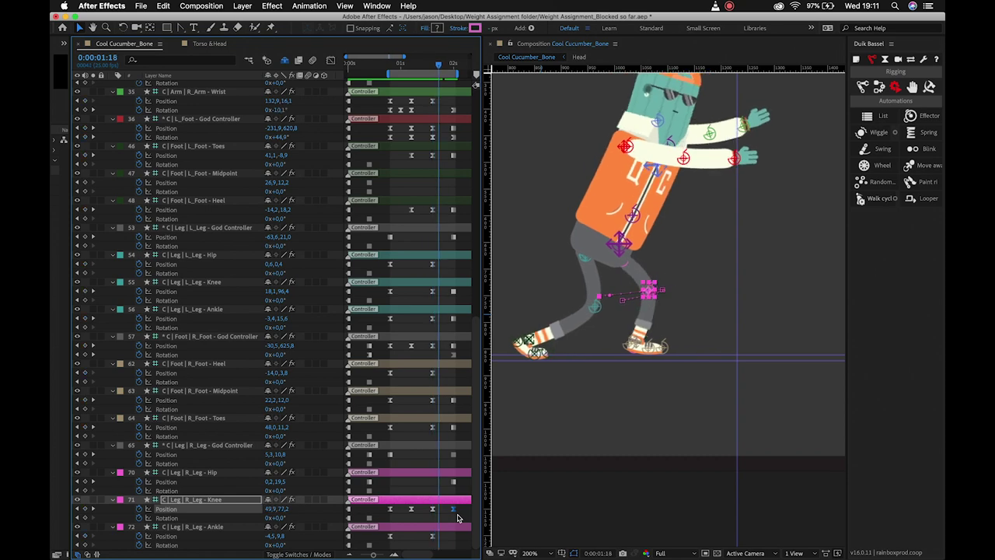
{"action": "key", "text": "Page_Down"}
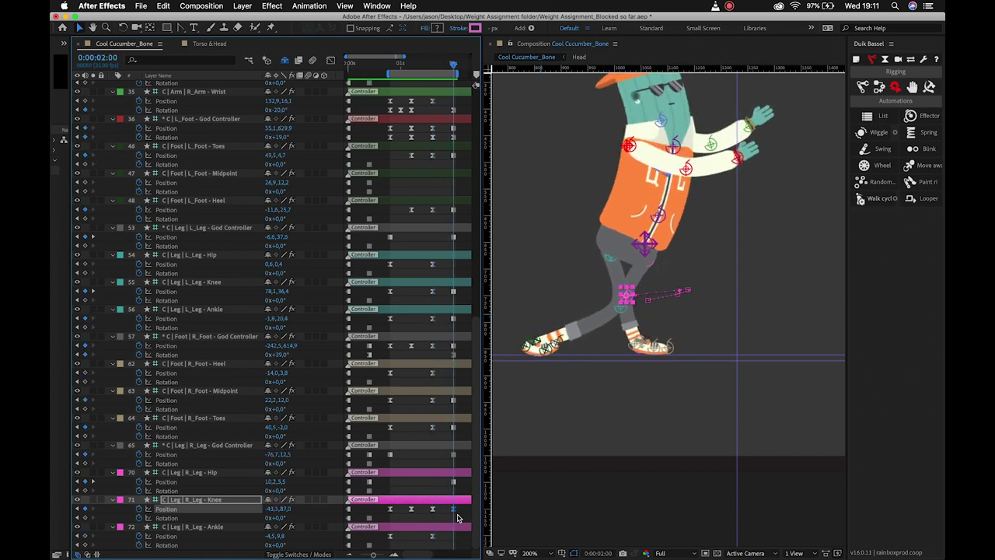
Apply Easy Ease to the R_Foot God Controller's Position and Rotation keyframes at 0:00:02:00
{"action": "left_click", "coordinate": [642, 344]}
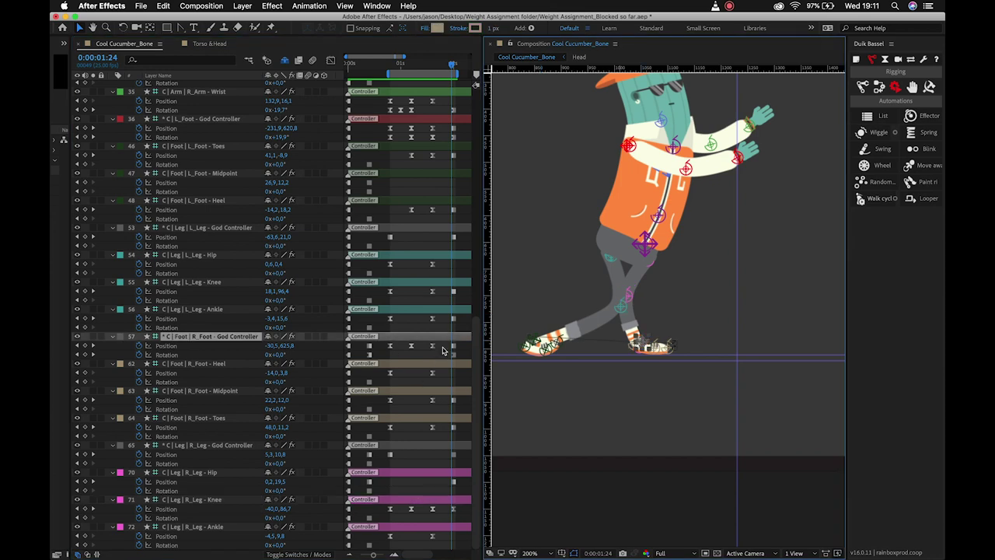
{"action": "mouse_move", "coordinate": [371, 357]}
{"action": "left_click_drag", "start_coordinate": [447, 342], "coordinate": [460, 360]}
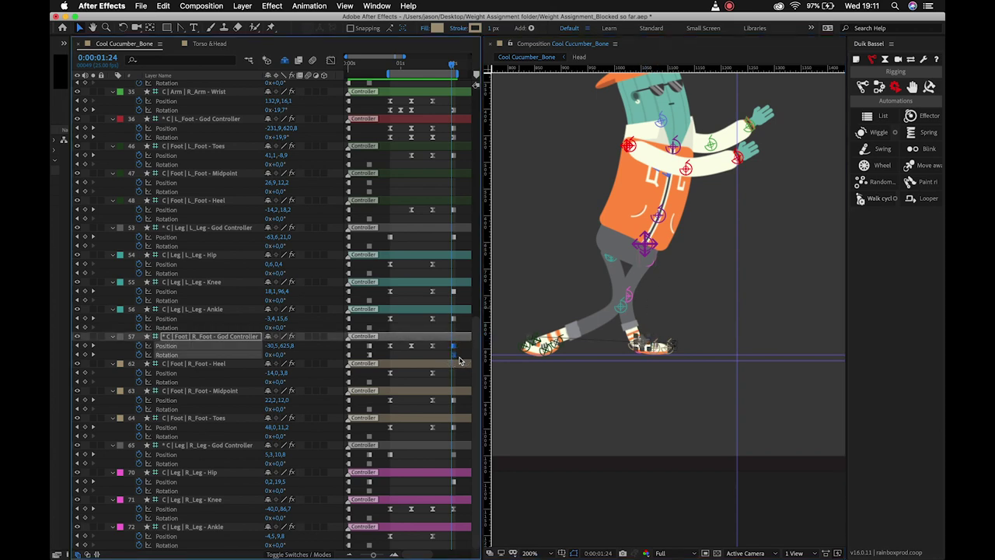
{"action": "key", "text": "F9"}
Shift the R_Foot God Controller's second Rotation keyframe forward 10 frames, in line with the Position keyframe there, and apply Easy Ease
{"action": "left_click", "coordinate": [377, 358]}
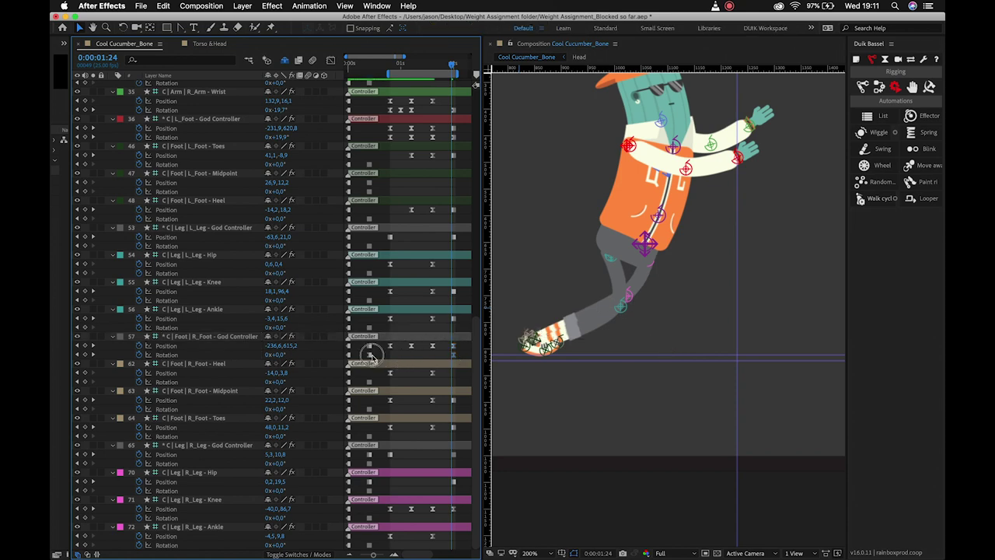
{"action": "left_click", "coordinate": [390, 354]}
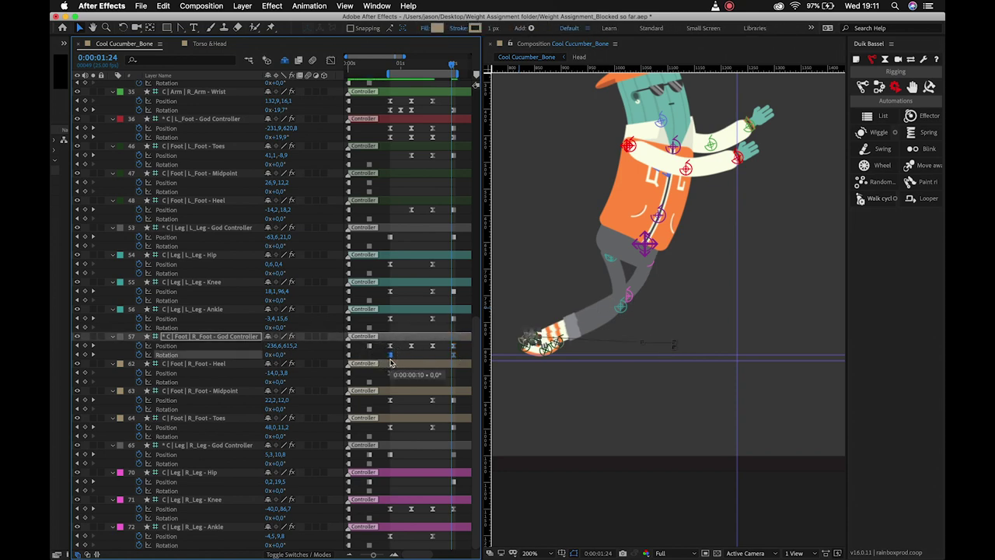
{"action": "key", "text": "F9"}
Check the right foot's rotation and path frame by frame from 0:00:01:24 back to 0:00:00:24
{"action": "key", "text": "Page_Up"}
{"action": "key", "text": "Page_Up"}
{"action": "key", "text": "Page_Up"}
{"action": "key", "text": "Page_Up"}
{"action": "key", "text": "Page_Up"}
{"action": "key", "text": "Page_Up"}
{"action": "key", "text": "Page_Up"}
{"action": "key", "text": "Page_Up"}
{"action": "key", "text": "Page_Up"}
{"action": "key", "text": "Page_Up"}
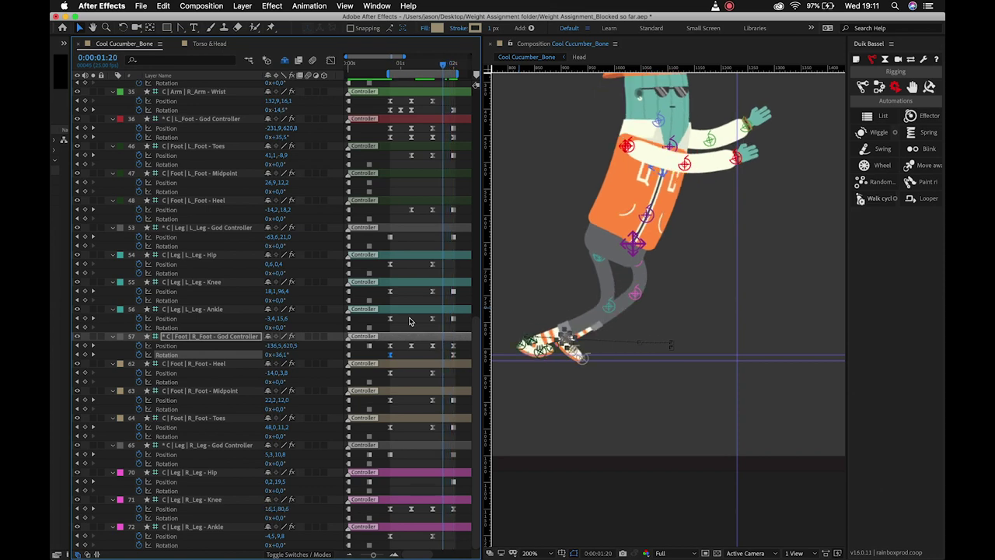
{"action": "key", "text": "Page_Up"}
{"action": "key", "text": "Page_Up"}
{"action": "key", "text": "Page_Up"}
{"action": "key", "text": "Page_Up"}
{"action": "key", "text": "Page_Up"}
{"action": "key", "text": "Page_Up"}
{"action": "key", "text": "Page_Up"}
{"action": "key", "text": "Page_Up"}
{"action": "key", "text": "Page_Up"}
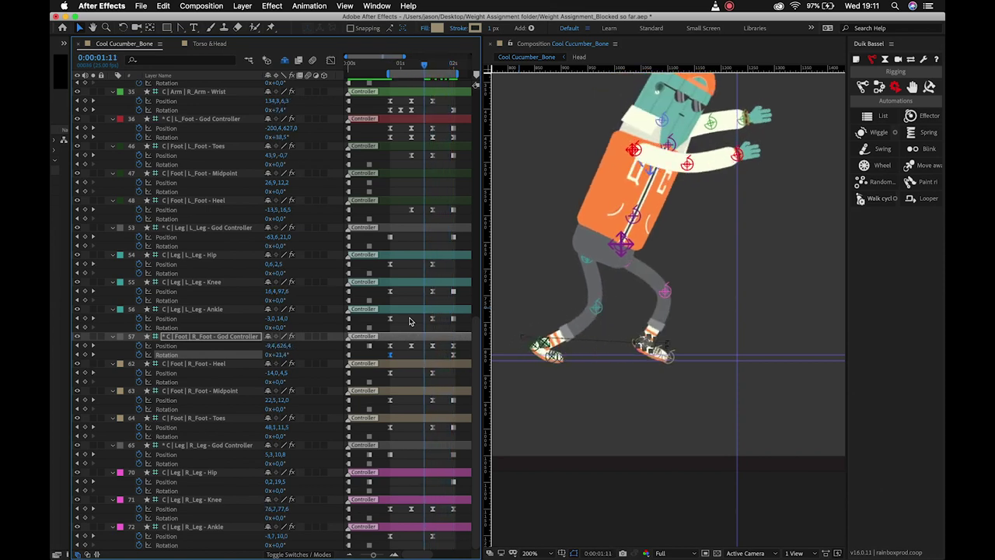
{"action": "key", "text": "Page_Up"}
{"action": "key", "text": "Page_Up"}
{"action": "key", "text": "Page_Up"}
{"action": "key", "text": "Page_Up"}
{"action": "key", "text": "Page_Down"}
{"action": "key", "text": "Page_Down"}
{"action": "key", "text": "Page_Down"}
{"action": "key", "text": "Page_Down"}
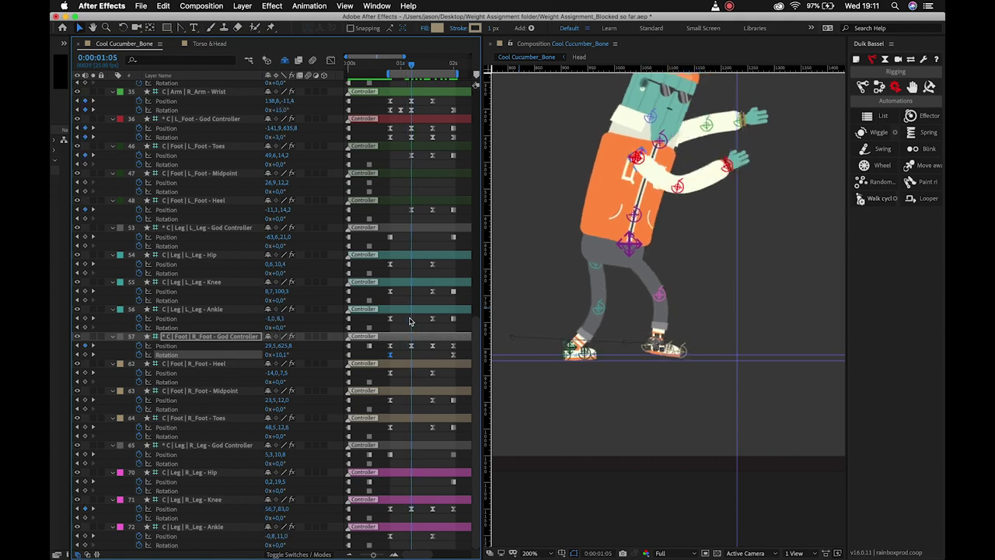
{"action": "key", "text": "Page_Up"}
{"action": "key", "text": "Page_Up"}
{"action": "key", "text": "Page_Up"}
{"action": "key", "text": "Page_Up"}
{"action": "key", "text": "Page_Up"}
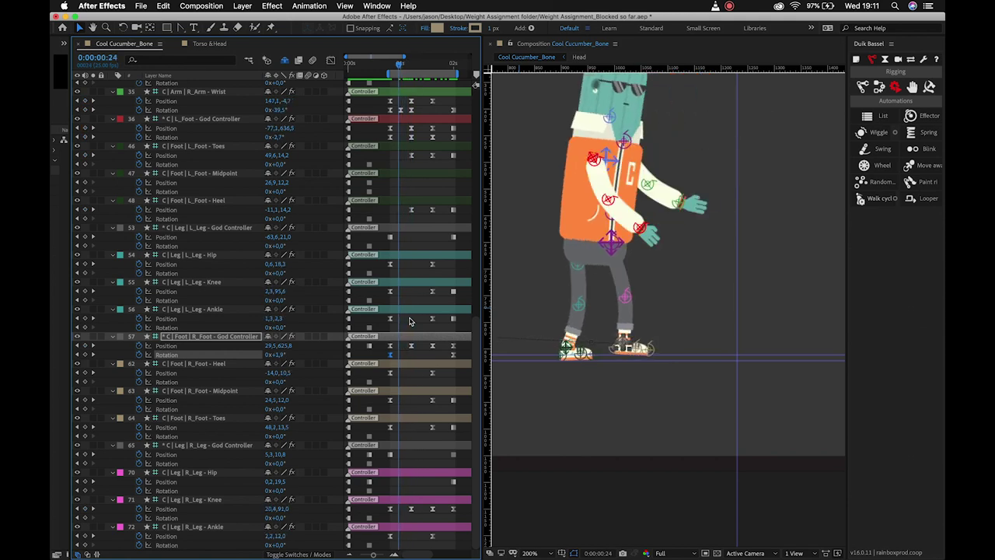
Move the R_Foot God Controller's Rotation keyframe from 0:00:00:20 to 0:00:01:15, in line with the Position keyframe there
{"action": "key", "text": "Page_Down"}
{"action": "key", "text": "Page_Down"}
{"action": "key", "text": "Page_Down"}
{"action": "key", "text": "Page_Down"}
{"action": "key", "text": "Page_Down"}
{"action": "key", "text": "Page_Down"}
{"action": "key", "text": "Page_Down"}
{"action": "key", "text": "Page_Down"}
{"action": "key", "text": "Page_Down"}
{"action": "key", "text": "Page_Down"}
{"action": "key", "text": "Page_Down"}
{"action": "key", "text": "Page_Down"}
{"action": "key", "text": "Page_Down"}
{"action": "key", "text": "Page_Down"}
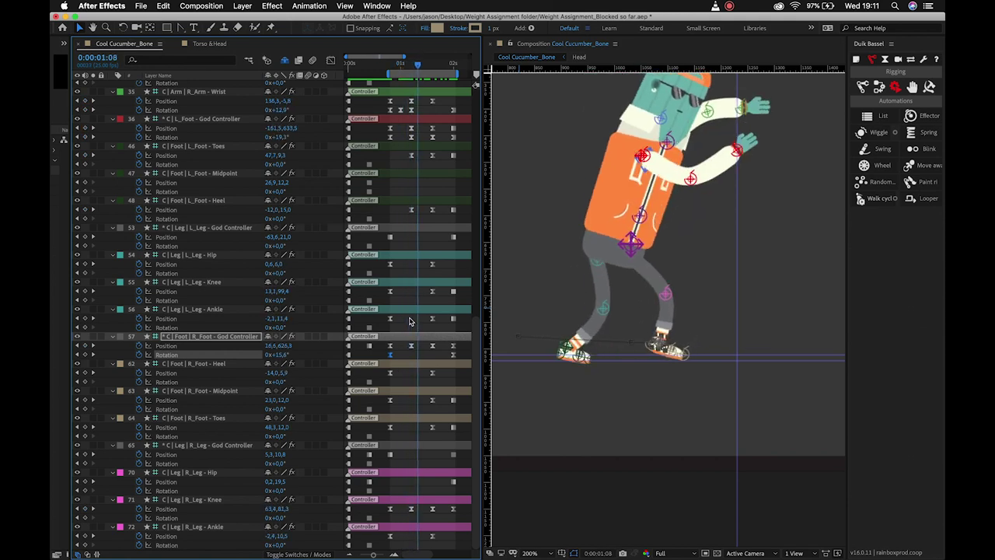
{"action": "key", "text": "Page_Down"}
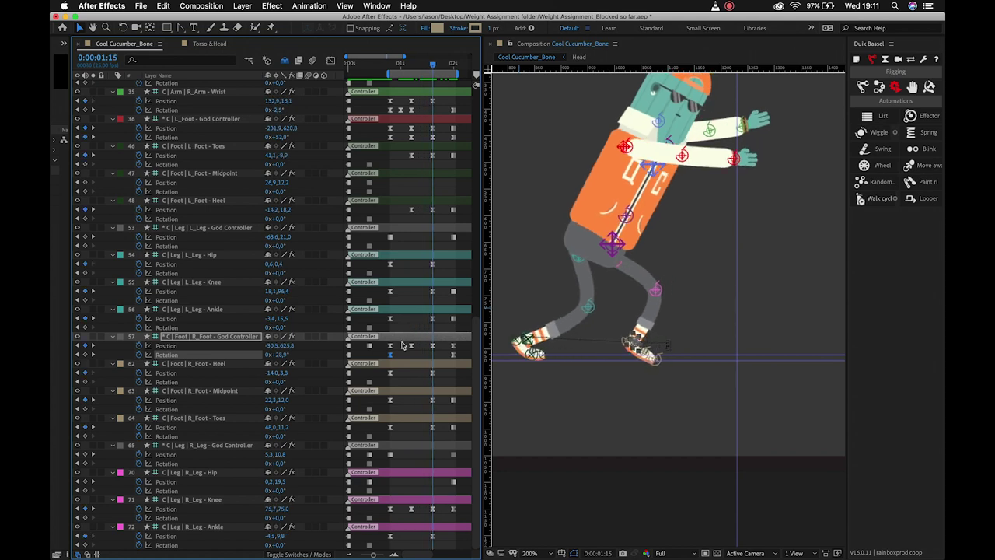
{"action": "left_click_drag", "start_coordinate": [390, 355], "coordinate": [435, 359]}
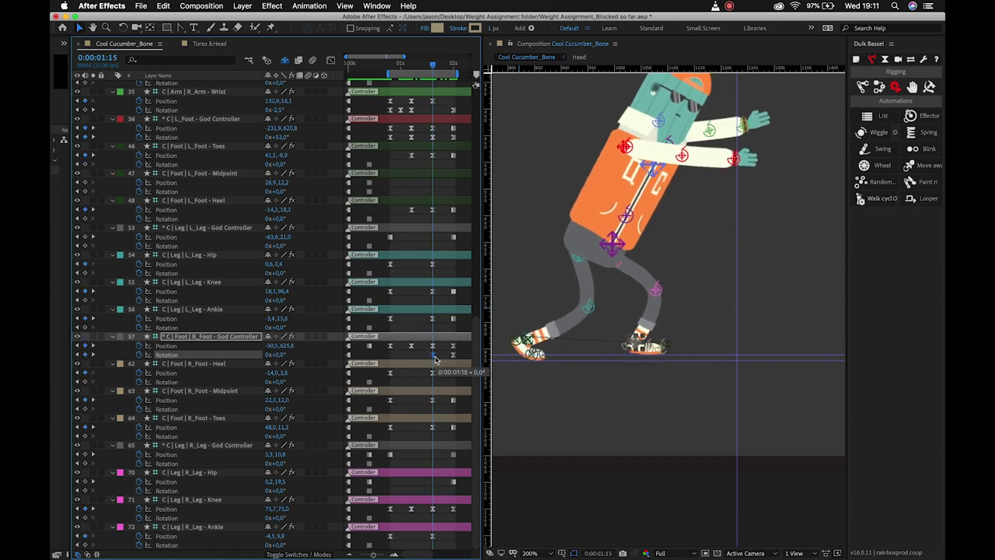
Check the right foot's rotation and motion path from 0:00:01:15 to 0:00:02:00
{"action": "key", "text": "Page_Down"}
{"action": "key", "text": "Page_Down"}
{"action": "key", "text": "Page_Down"}
{"action": "key", "text": "Page_Down"}
{"action": "key", "text": "Page_Down"}
{"action": "key", "text": "Page_Down"}
{"action": "key", "text": "Page_Down"}
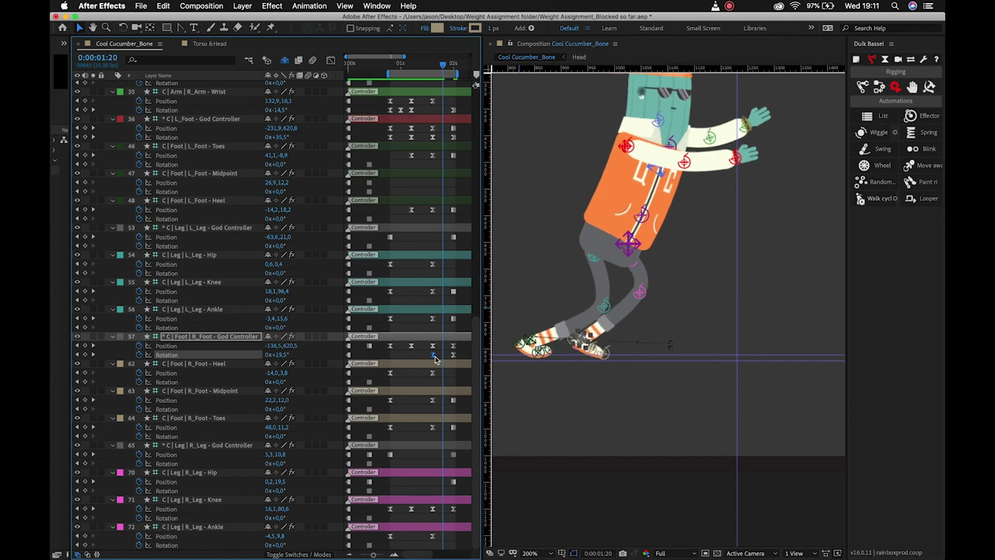
{"action": "key", "text": "Page_Down"}
{"action": "key", "text": "Page_Down"}
{"action": "key", "text": "Page_Down"}
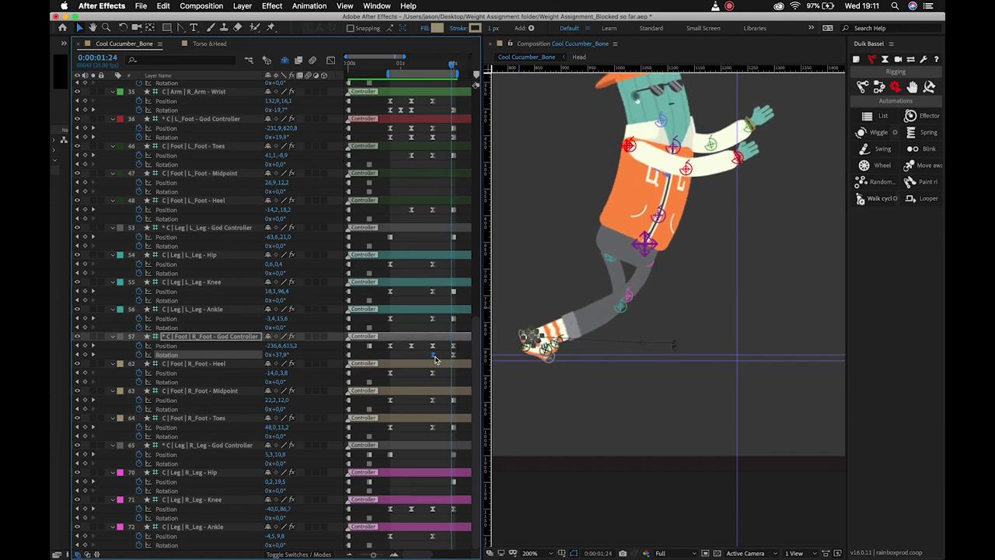
{"action": "key", "text": "j"}
{"action": "key", "text": "k"}
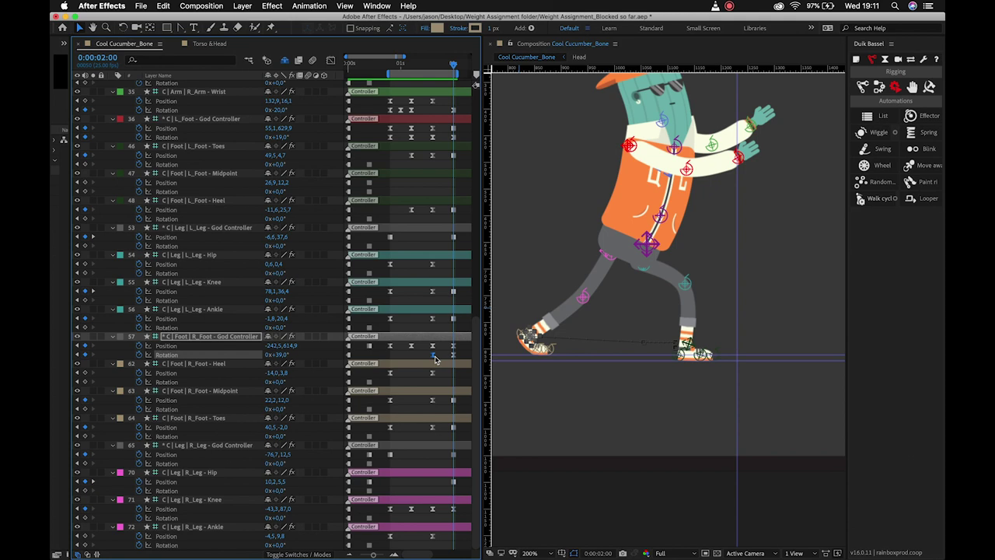
Shift the R_Leg Hip's second Position keyframe to 0:00:00:20 and apply Easy Ease to it and the one at 0:00:02:00
{"action": "left_click", "coordinate": [583, 296]}
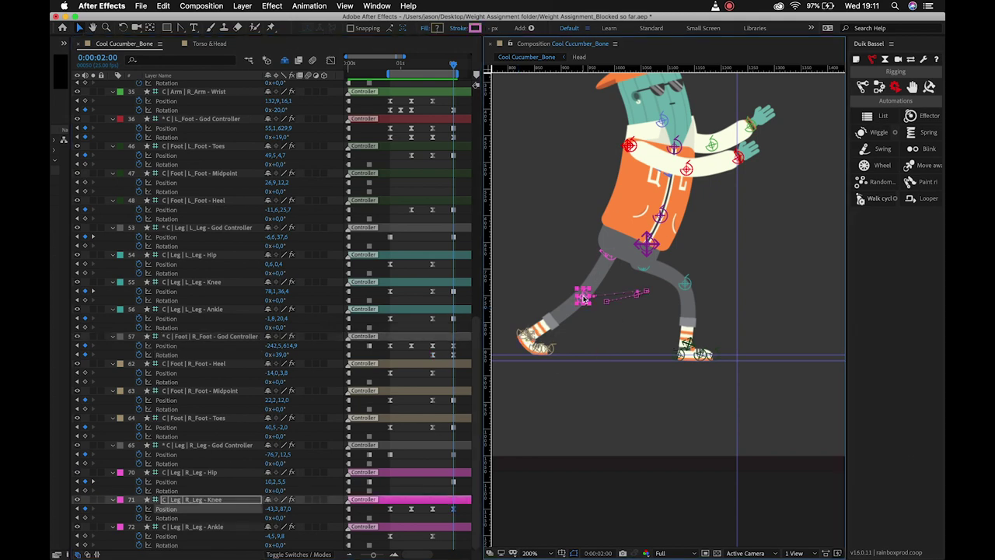
{"action": "left_click", "coordinate": [368, 483]}
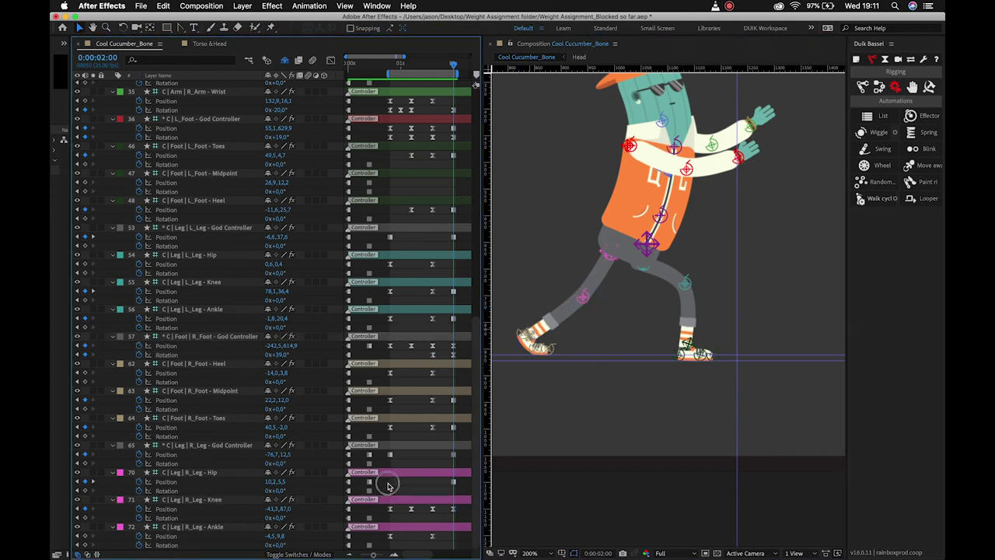
{"action": "left_click_drag", "start_coordinate": [369, 482], "coordinate": [461, 486]}
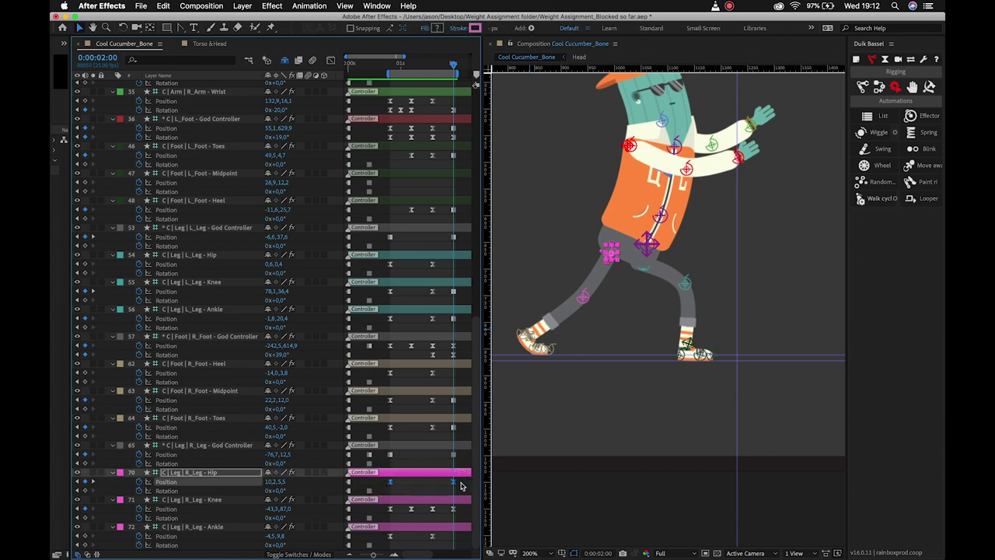
Move the R_Leg Hip's Position keyframe from 0:00:00:20 to 0:00:01:15 and check the motion through to 0:00:02:00
{"action": "key", "text": "Page_Up"}
{"action": "key", "text": "Page_Up"}
{"action": "key", "text": "Page_Up"}
{"action": "key", "text": "Page_Up"}
{"action": "key", "text": "Page_Up"}
{"action": "key", "text": "Page_Up"}
{"action": "key", "text": "Page_Up"}
{"action": "key", "text": "Page_Up"}
{"action": "key", "text": "Page_Up"}
{"action": "key", "text": "Page_Up"}
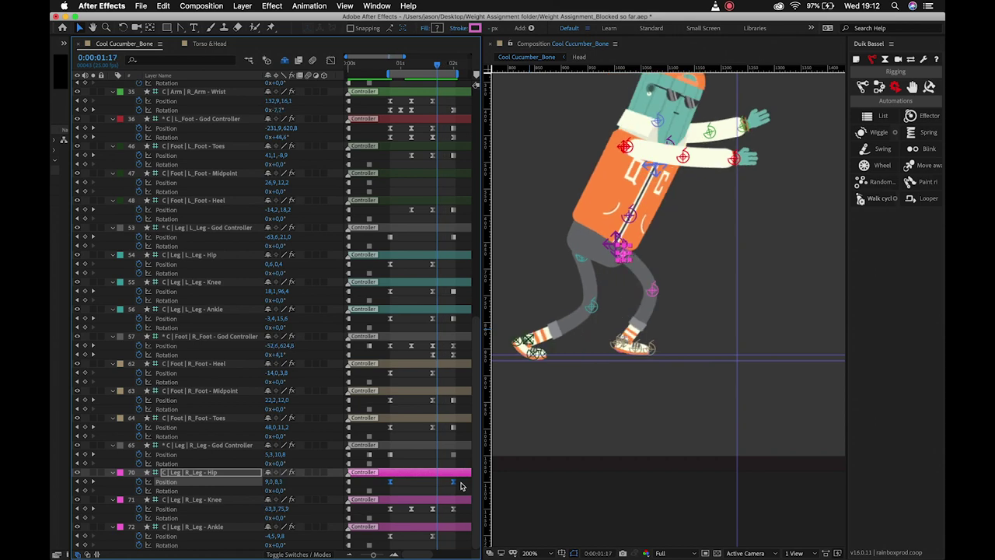
{"action": "left_click", "coordinate": [394, 488]}
{"action": "left_click_drag", "start_coordinate": [391, 481], "coordinate": [433, 482]}
{"action": "key", "text": "Page_Down"}
{"action": "key", "text": "Page_Down"}
{"action": "key", "text": "Page_Down"}
{"action": "key", "text": "Page_Down"}
{"action": "key", "text": "Page_Down"}
{"action": "key", "text": "Page_Down"}
{"action": "key", "text": "Page_Down"}
{"action": "key", "text": "Page_Down"}
{"action": "key", "text": "Page_Down"}
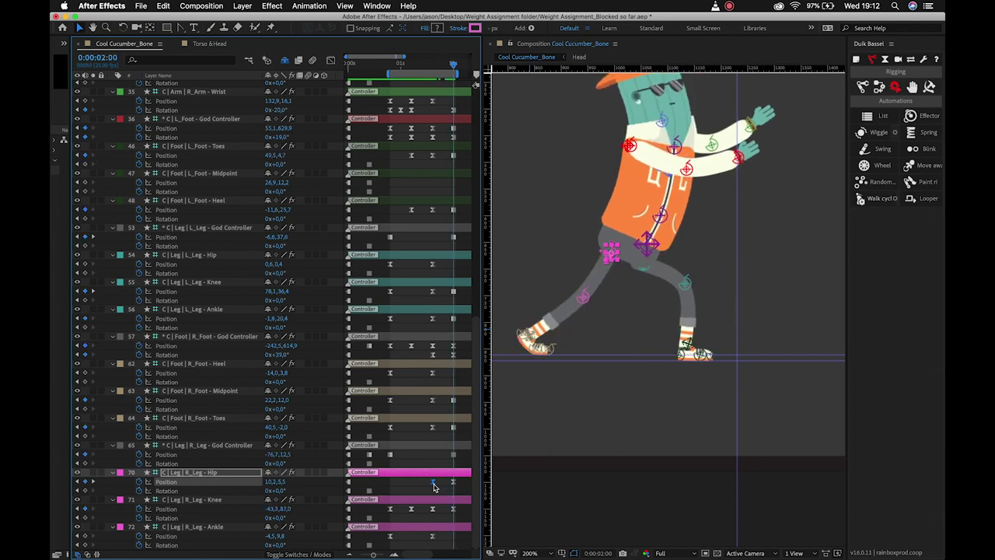
Move the R_Leg God Controller's Position keyframe from 0:00:00:20 to 0:00:01:15 and apply Easy Ease to it and the one at 0:00:02:00
{"action": "left_click_drag", "start_coordinate": [389, 454], "coordinate": [432, 497]}
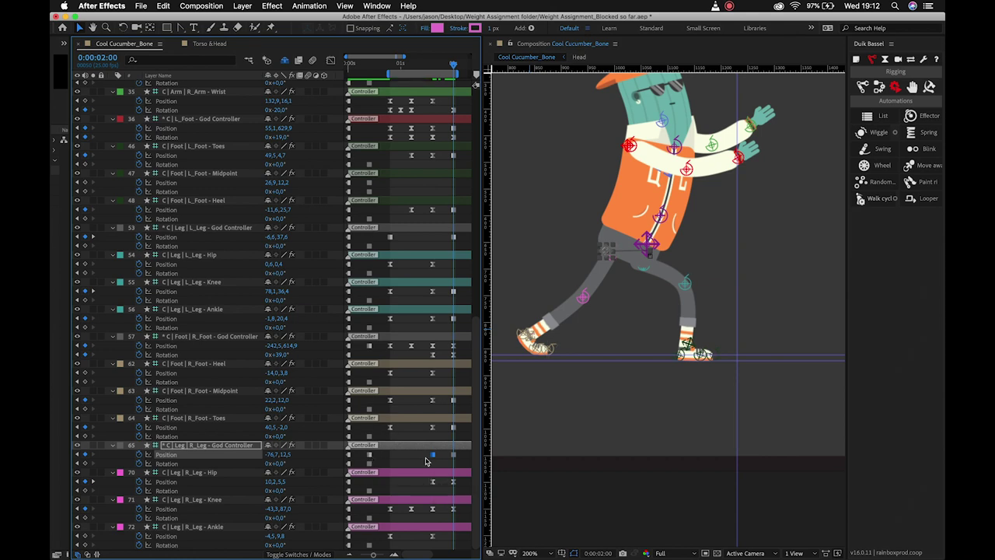
{"action": "left_click_drag", "start_coordinate": [426, 450], "coordinate": [459, 462]}
{"action": "key", "text": "space"}
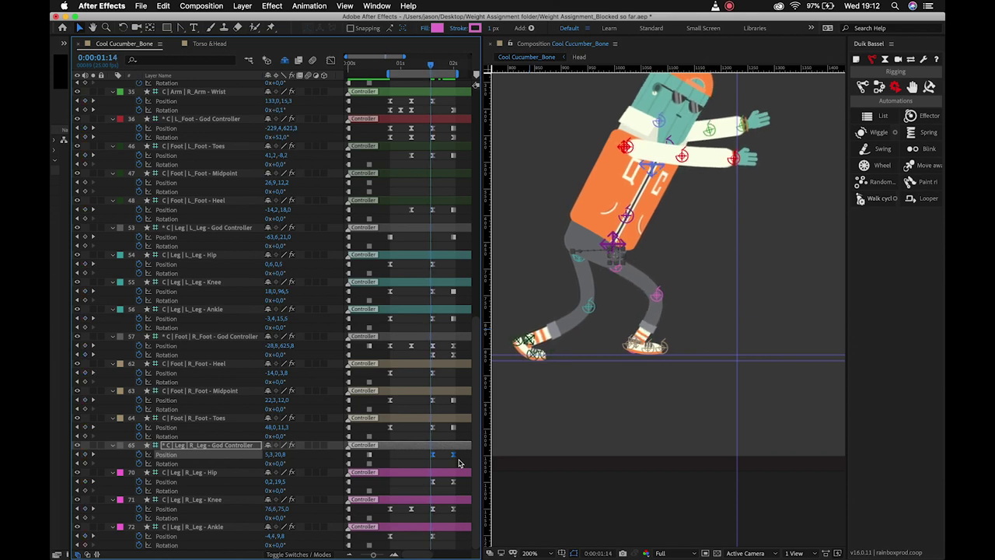
Examine the R_Leg God Controller and R_Leg Hip up close, comparing frames 0:00:01:14 and 0:00:01:15
{"action": "left_click", "coordinate": [412, 457]}
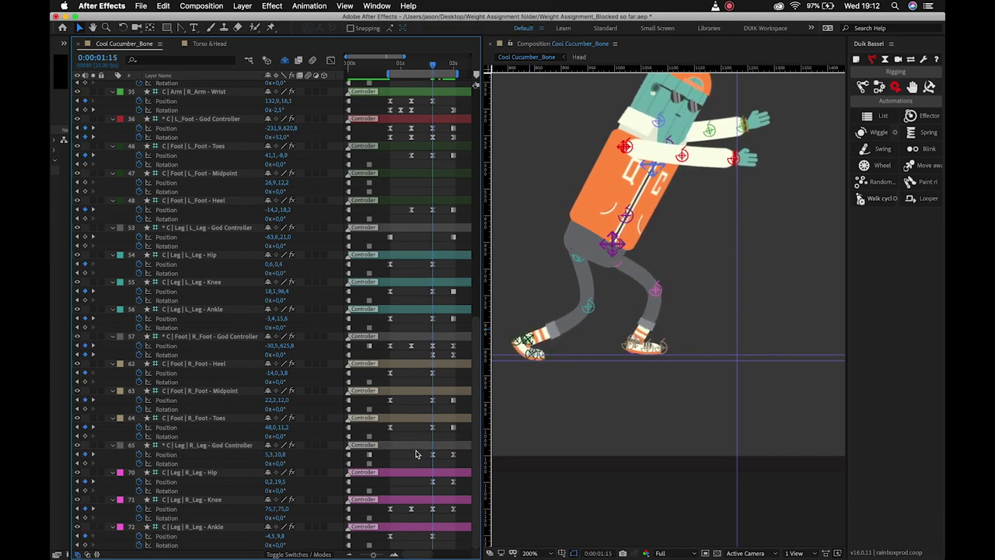
{"action": "left_click", "coordinate": [370, 454]}
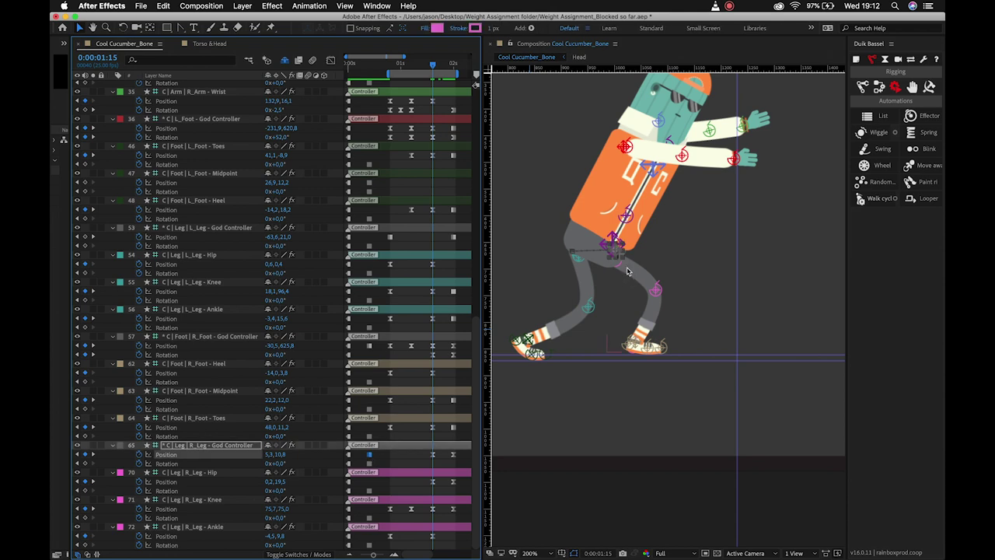
{"action": "scroll", "coordinate": [629, 245], "scroll_direction": "up", "scroll_amount": 2}
{"action": "key", "text": "space"}
{"action": "mouse_move", "coordinate": [699, 329]}
{"action": "left_mouse_down"}
{"action": "mouse_move", "coordinate": [644, 313]}
{"action": "mouse_move", "coordinate": [658, 314]}
{"action": "left_mouse_up"}
{"action": "key", "text": "v"}
{"action": "key", "text": "Page_Up"}
{"action": "key", "text": "Page_Down"}
{"action": "key", "text": "Page_Down"}
{"action": "key", "text": "Page_Up"}
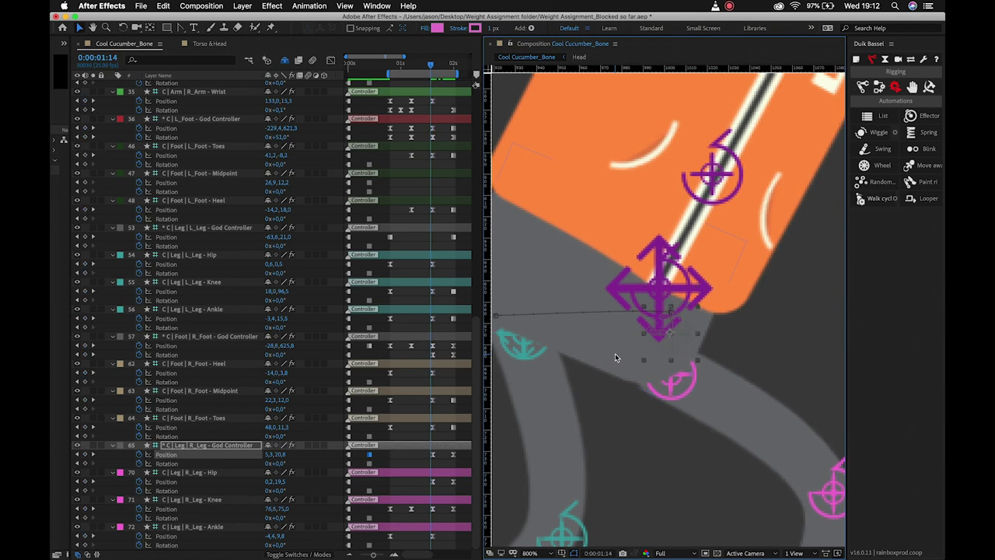
{"action": "left_click", "coordinate": [699, 400]}
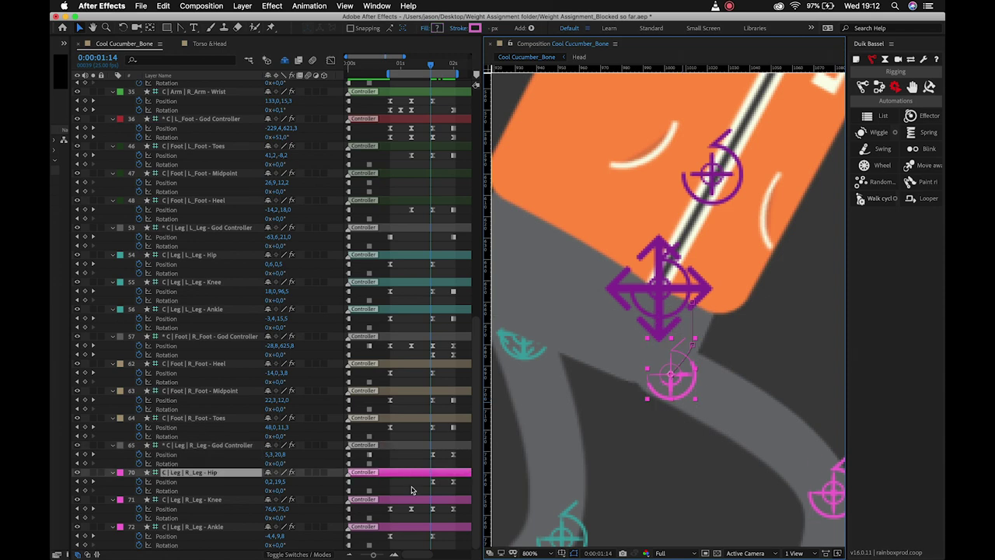
{"action": "key", "text": "Page_Down"}
{"action": "key", "text": "Page_Up"}
{"action": "key", "text": "Page_Down"}
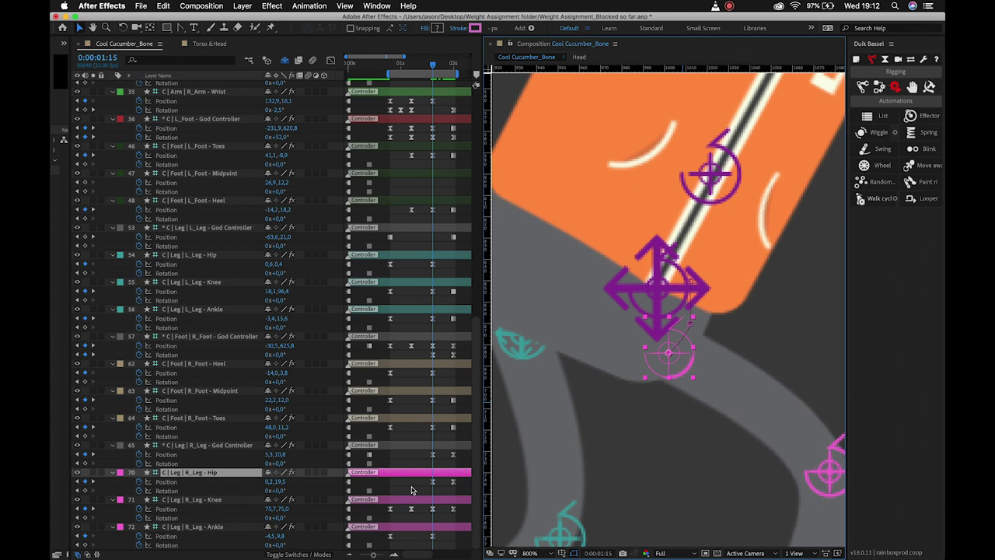
Copy the R_Leg Hip's first Position keyframe and paste it at 0:00:00:20
{"action": "left_click", "coordinate": [349, 485]}
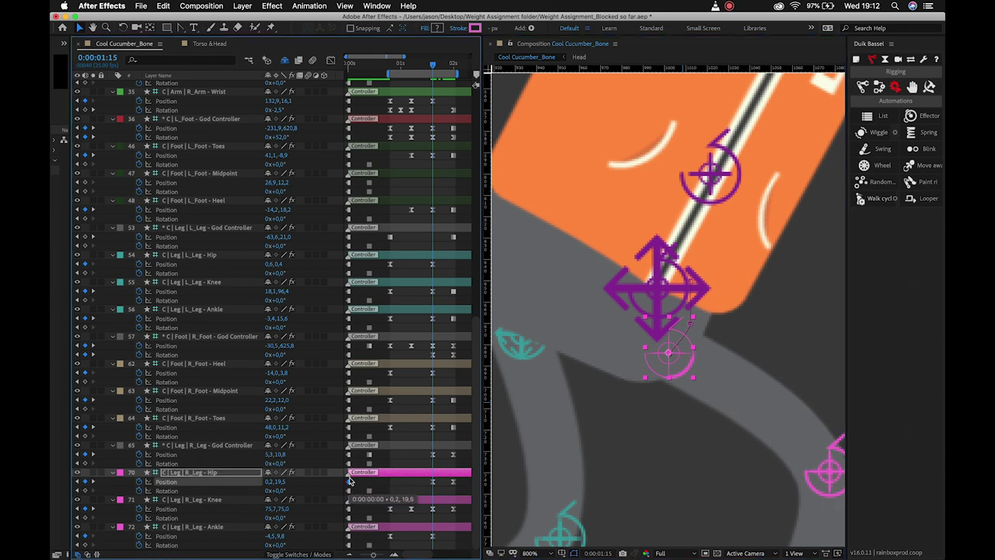
{"action": "left_click", "coordinate": [392, 68]}
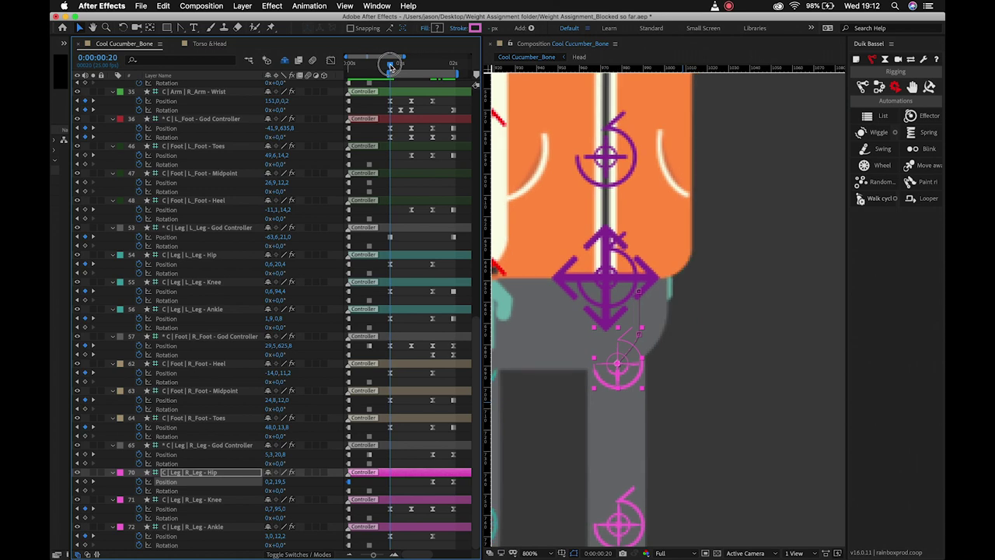
{"action": "key", "text": "Page_Down"}
{"action": "key", "text": "Page_Down"}
{"action": "key", "text": "Page_Down"}
{"action": "key", "text": "Page_Down"}
{"action": "key", "text": "Page_Down"}
{"action": "key", "text": "Page_Down"}
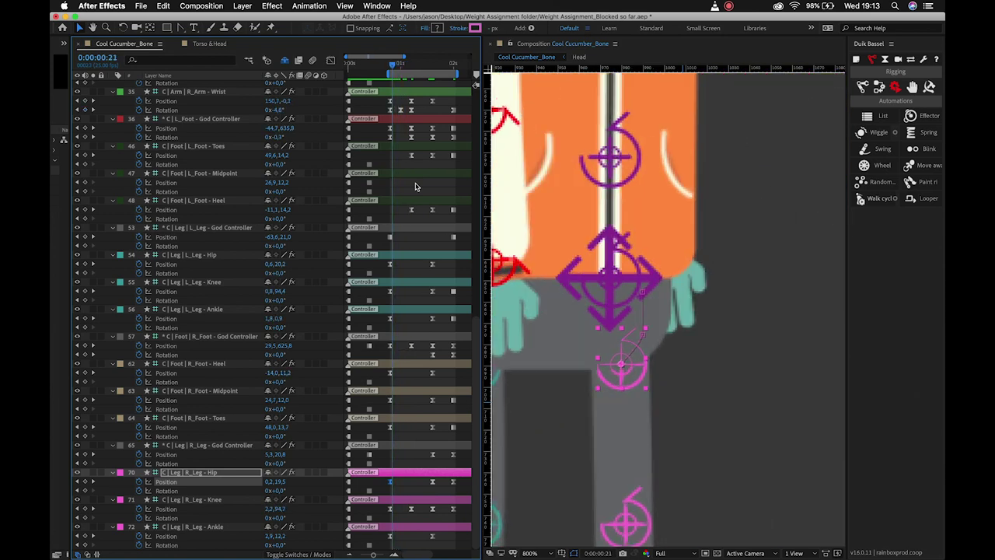
Check the right hip's movement frame by frame between 0:00:01:05 and 0:00:01:16, comparing the God Controller and Hip keyframes at 0:00:01:15
{"action": "scroll", "coordinate": [659, 327], "scroll_direction": "down", "scroll_amount": 4}
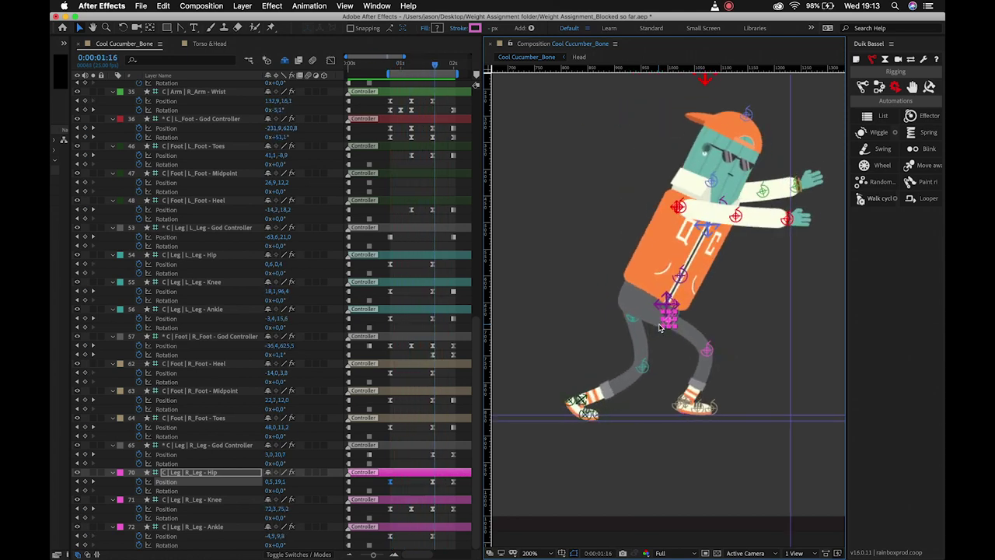
{"action": "key", "text": "Page_Up"}
{"action": "key", "text": "Page_Up"}
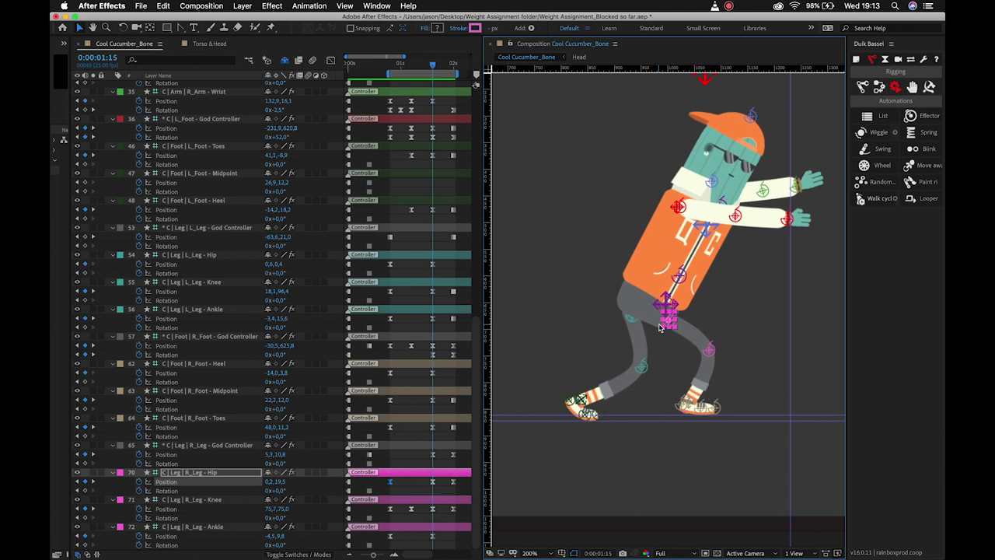
{"action": "left_click", "coordinate": [433, 454]}
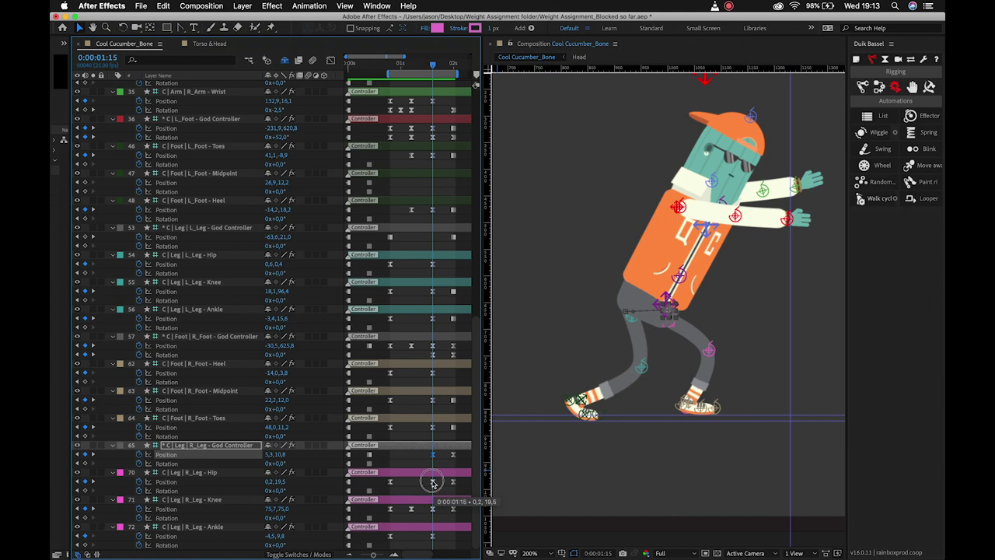
{"action": "left_click", "coordinate": [433, 482]}
{"action": "key", "text": "Page_Up"}
{"action": "key", "text": "Page_Up"}
{"action": "key", "text": "Page_Up"}
{"action": "key", "text": "Page_Up"}
{"action": "key", "text": "Page_Up"}
{"action": "key", "text": "Page_Up"}
{"action": "key", "text": "Page_Up"}
{"action": "key", "text": "Page_Up"}
{"action": "key", "text": "Page_Up"}
{"action": "key", "text": "Page_Up"}
{"action": "key", "text": "Page_Up"}
{"action": "key", "text": "Page_Up"}
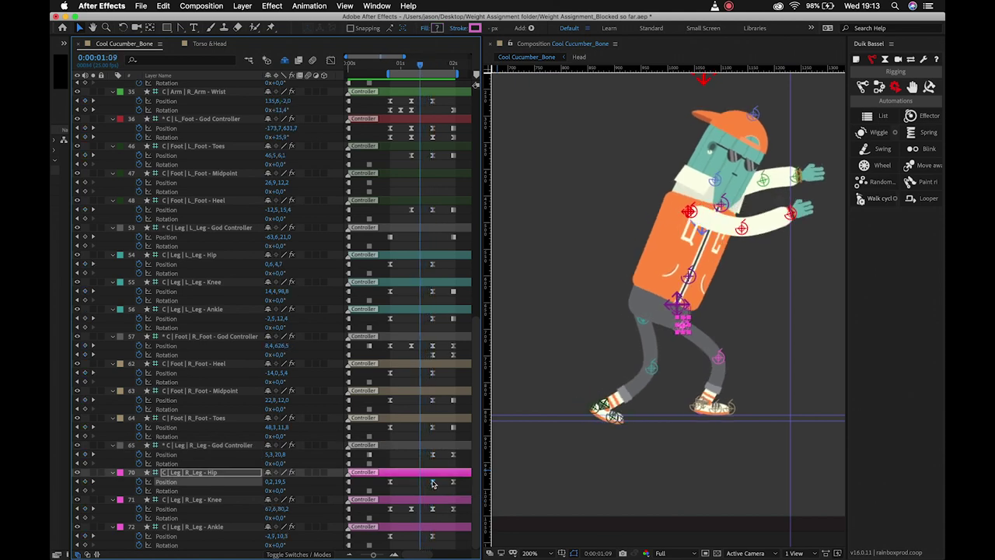
{"action": "key", "text": "Page_Down"}
{"action": "key", "text": "Page_Down"}
{"action": "key", "text": "Page_Down"}
{"action": "key", "text": "Page_Down"}
{"action": "key", "text": "Page_Down"}
{"action": "key", "text": "Page_Down"}
{"action": "key", "text": "Page_Down"}
{"action": "key", "text": "Page_Down"}
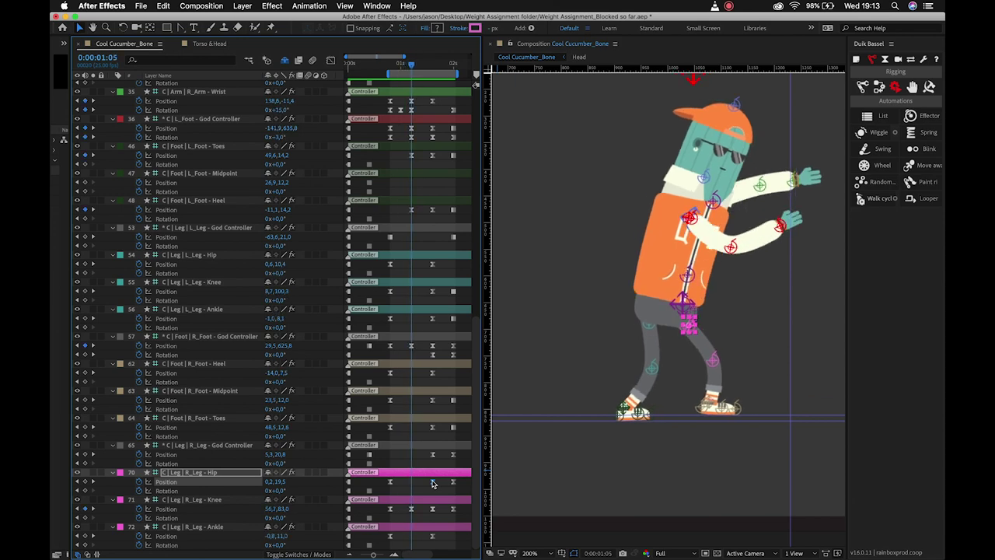
{"action": "key", "text": "Page_Down"}
{"action": "key", "text": "Page_Down"}
{"action": "key", "text": "Page_Down"}
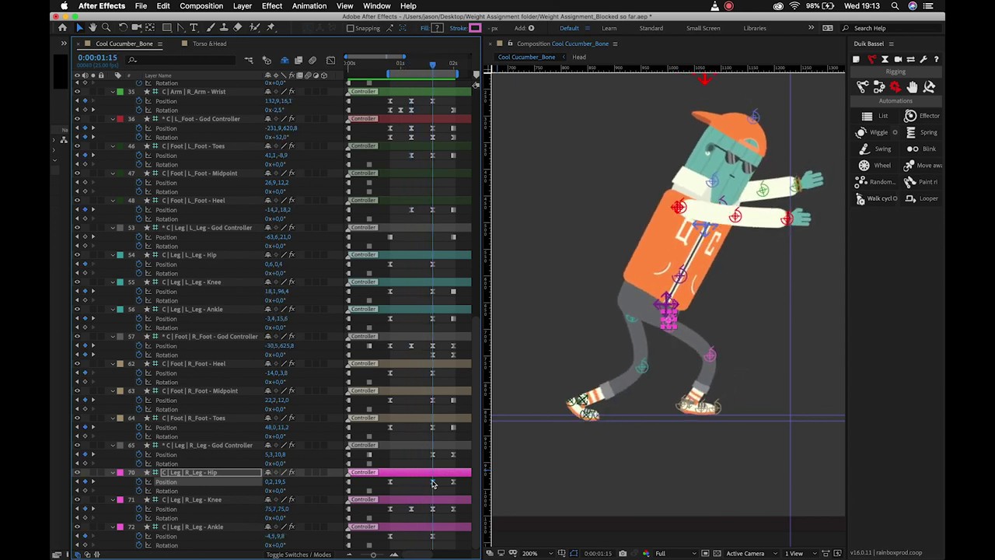
Raise the R_Leg Hip by 10 pixels at 0:00:01:14, to Position 0.2, 9.5, and check the frames between 0:00:01:10 and 0:00:01:15
{"action": "key", "text": "shift+Up"}
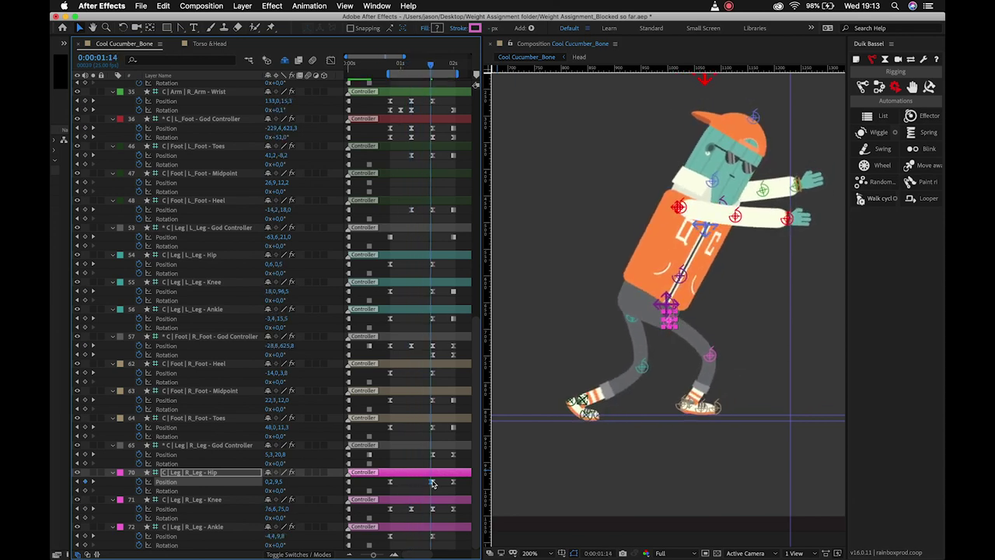
{"action": "key", "text": "Page_Up"}
{"action": "key", "text": "Page_Up"}
{"action": "key", "text": "Page_Up"}
{"action": "key", "text": "Page_Up"}
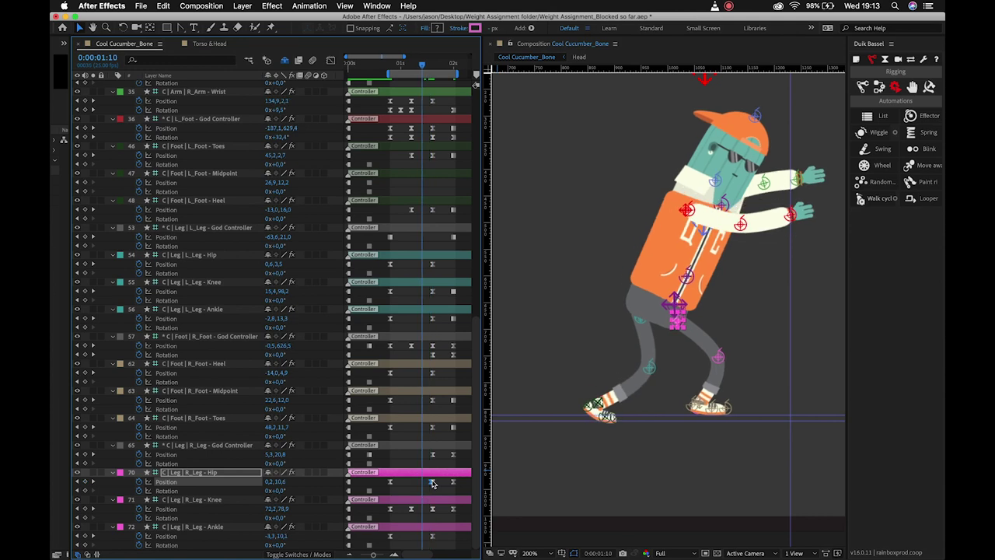
{"action": "key", "text": "Page_Down"}
{"action": "key", "text": "Page_Down"}
{"action": "key", "text": "Page_Down"}
{"action": "key", "text": "Page_Down"}
{"action": "key", "text": "Page_Down"}
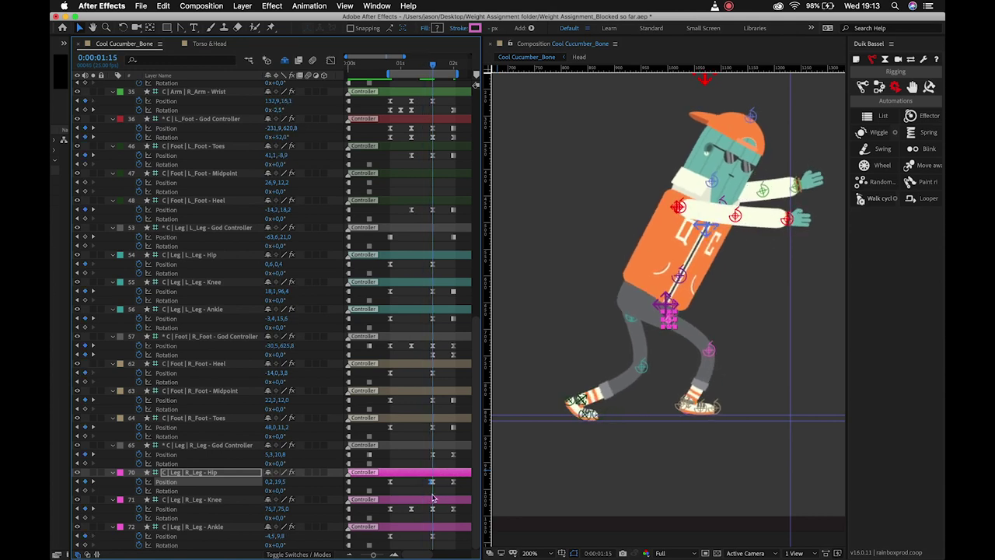
Raise the R_Leg Knee by 10 pixels at 0:00:01:14, to Position 76.6, 65.0
{"action": "left_click", "coordinate": [432, 510]}
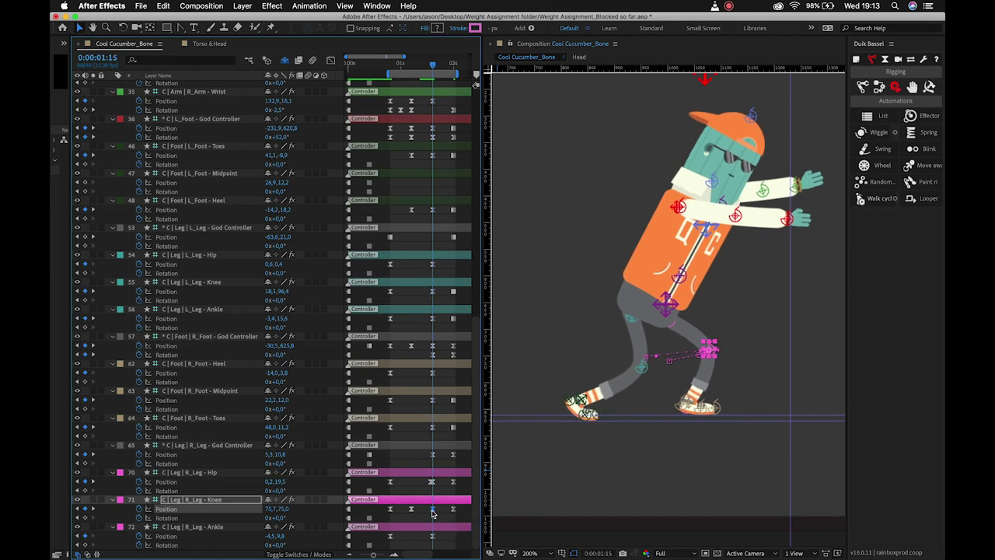
{"action": "key", "text": "Page_Up"}
{"action": "key", "text": "Page_Down"}
{"action": "key", "text": "Page_Up"}
{"action": "key", "text": "Page_Down"}
Check the right knee's path forward to 0:00:01:24 and frame by frame back to 0:00:01:13
{"action": "key", "text": "Page_Down"}
{"action": "key", "text": "Page_Down"}
{"action": "key", "text": "Page_Down"}
{"action": "key", "text": "Page_Down"}
{"action": "key", "text": "Page_Down"}
{"action": "key", "text": "Page_Down"}
{"action": "key", "text": "Page_Down"}
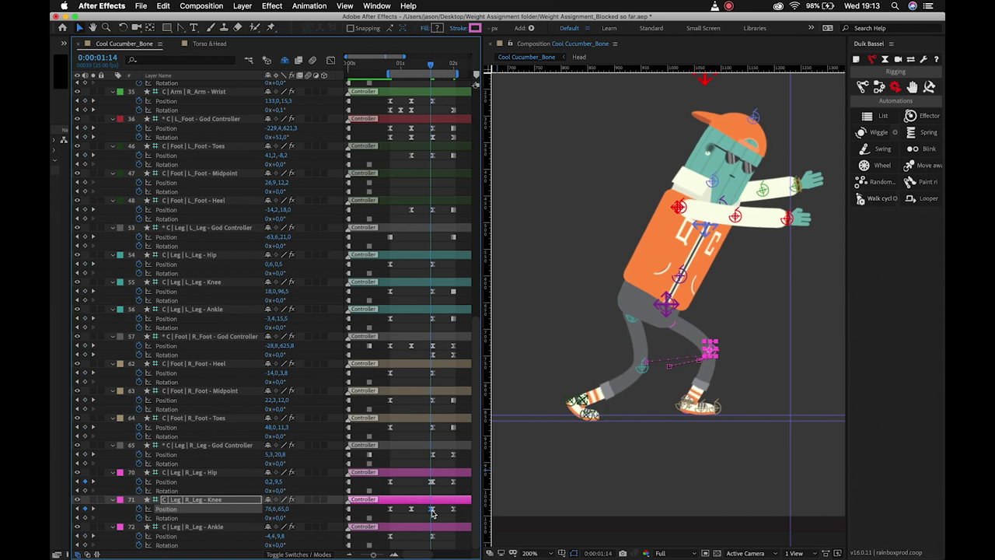
{"action": "key", "text": "Page_Down"}
{"action": "key", "text": "Page_Down"}
{"action": "key", "text": "Page_Down"}
{"action": "key", "text": "Page_Down"}
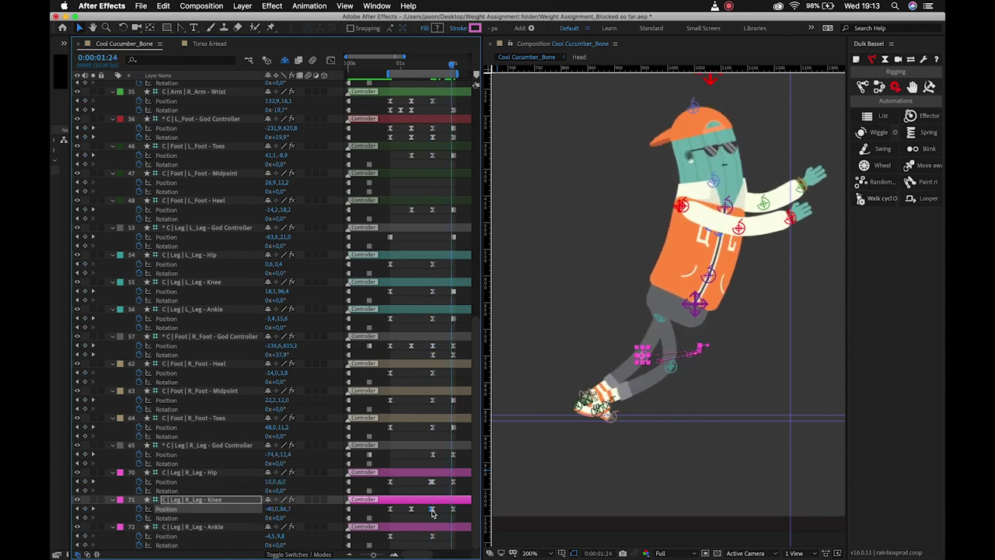
{"action": "key", "text": "Page_Up"}
{"action": "key", "text": "Page_Up"}
{"action": "key", "text": "Page_Up"}
{"action": "key", "text": "Page_Up"}
{"action": "key", "text": "Page_Up"}
{"action": "key", "text": "Page_Up"}
{"action": "key", "text": "Page_Up"}
{"action": "key", "text": "Page_Up"}
{"action": "key", "text": "Page_Up"}
{"action": "key", "text": "Page_Up"}
{"action": "key", "text": "Page_Up"}
{"action": "key", "text": "Page_Up"}
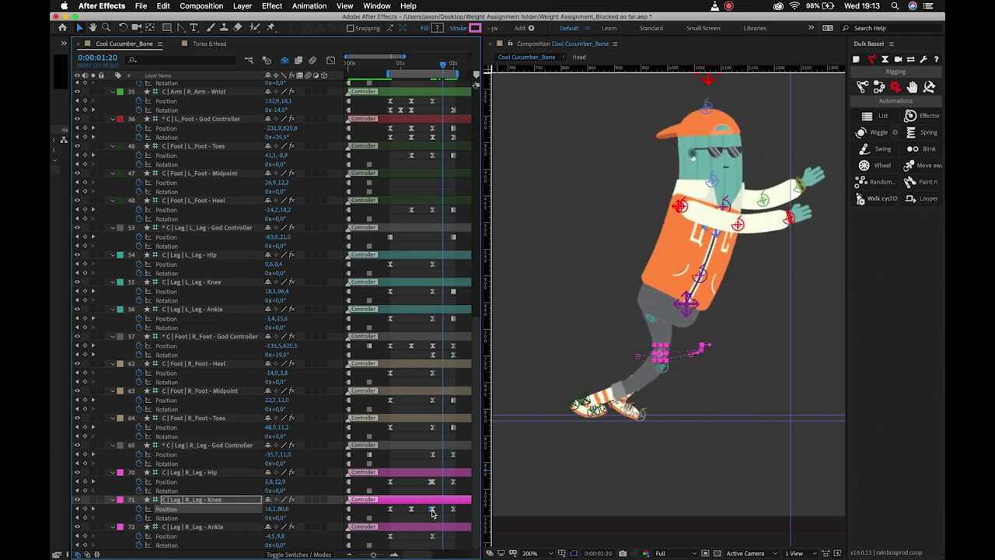
Check the right knee and leg movement frame by frame between 0:00:01:01 and 0:00:01:22, finishing at 0:00:01:15
{"action": "key", "text": "Page_Up"}
{"action": "key", "text": "Page_Up"}
{"action": "key", "text": "Page_Up"}
{"action": "key", "text": "Page_Up"}
{"action": "key", "text": "Page_Up"}
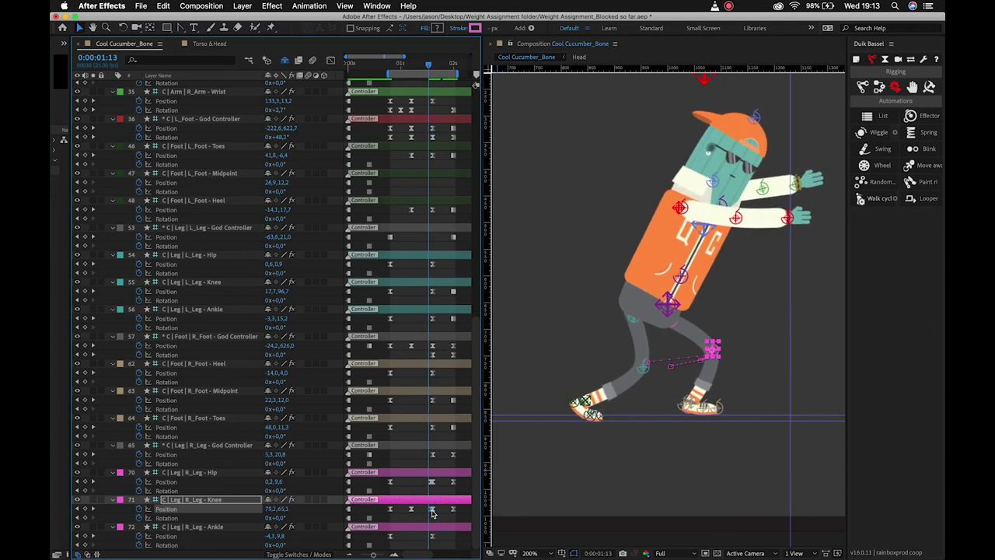
{"action": "key", "text": "Page_Up"}
{"action": "key", "text": "Page_Up"}
{"action": "key", "text": "Page_Up"}
{"action": "key", "text": "Page_Up"}
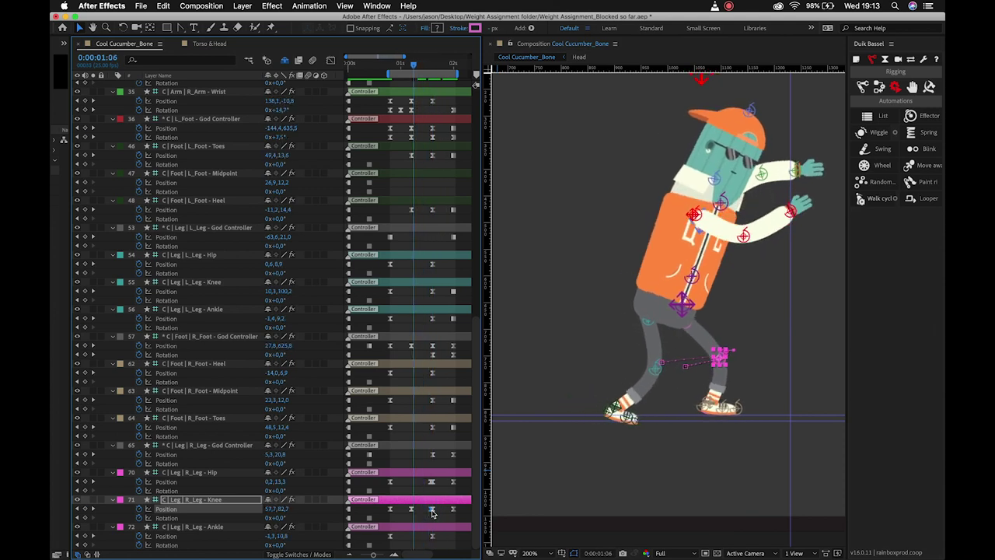
{"action": "key", "text": "Page_Up"}
{"action": "key", "text": "Page_Up"}
{"action": "key", "text": "Page_Up"}
{"action": "key", "text": "Page_Up"}
{"action": "key", "text": "Page_Up"}
{"action": "key", "text": "Page_Up"}
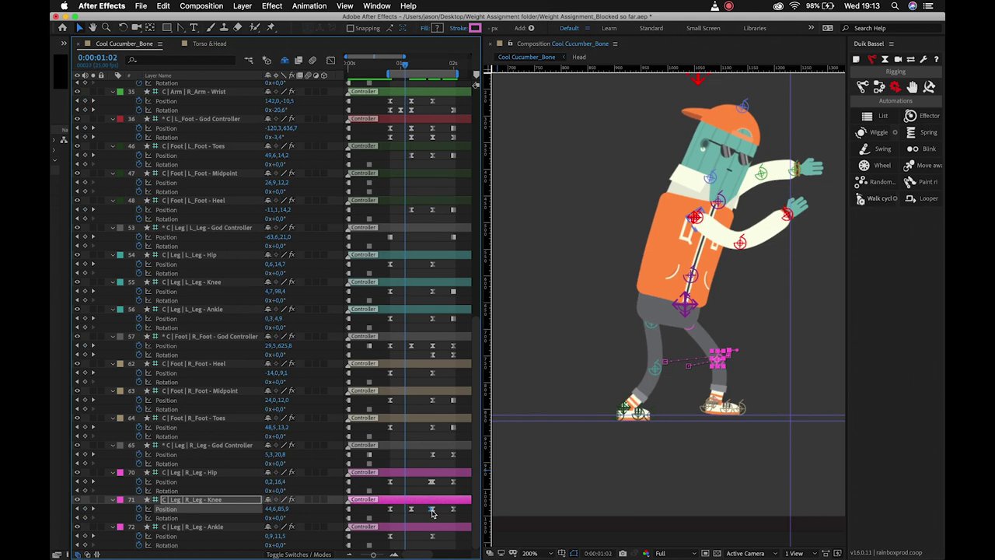
{"action": "key", "text": "Page_Down"}
{"action": "key", "text": "Page_Down"}
{"action": "key", "text": "Page_Down"}
{"action": "key", "text": "Page_Down"}
{"action": "key", "text": "Page_Down"}
{"action": "key", "text": "Page_Down"}
{"action": "key", "text": "Page_Down"}
{"action": "key", "text": "Page_Down"}
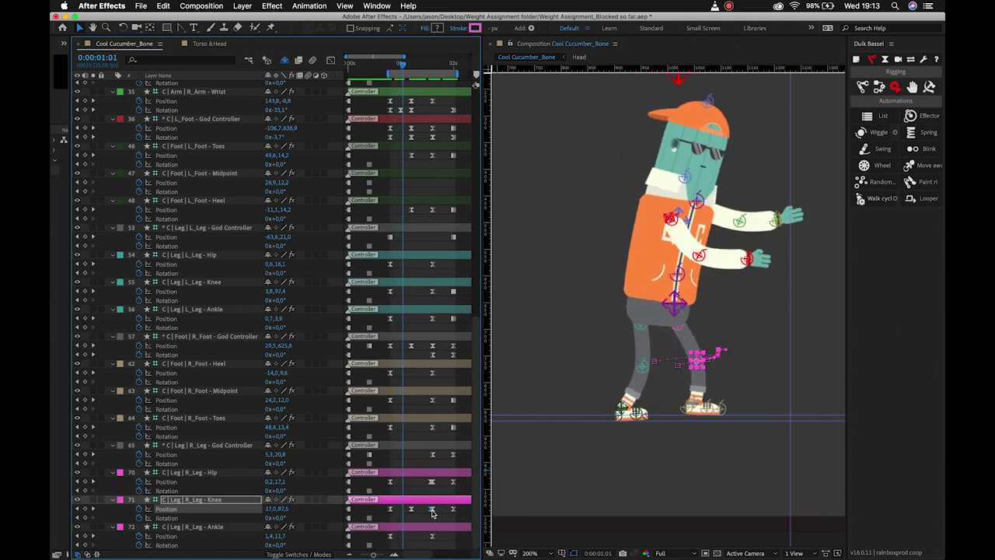
{"action": "key", "text": "Page_Down"}
{"action": "key", "text": "Page_Down"}
{"action": "key", "text": "Page_Down"}
{"action": "key", "text": "Page_Down"}
{"action": "key", "text": "Page_Down"}
{"action": "key", "text": "Page_Down"}
{"action": "key", "text": "Page_Down"}
{"action": "key", "text": "Page_Down"}
{"action": "key", "text": "Page_Down"}
{"action": "key", "text": "Page_Down"}
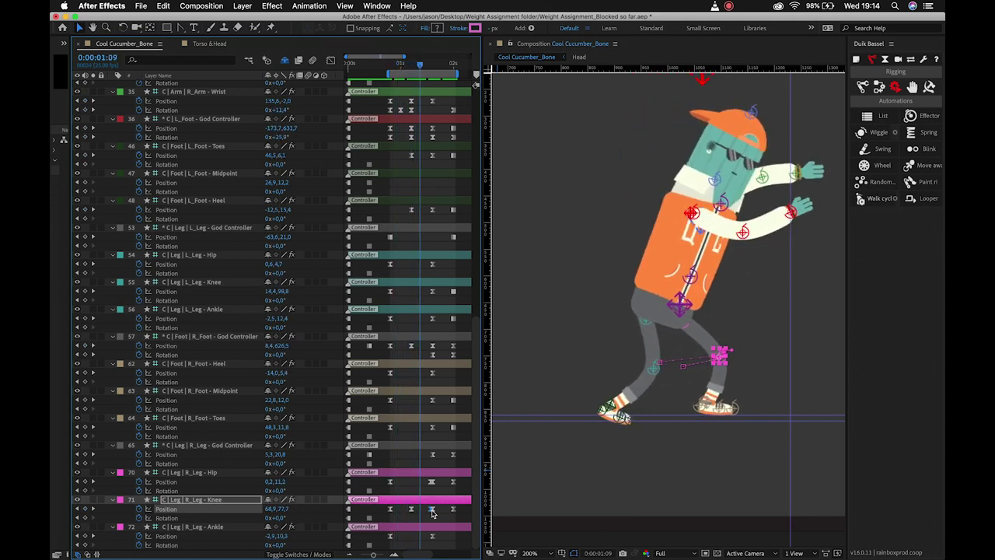
{"action": "key", "text": "Page_Down"}
{"action": "key", "text": "Page_Down"}
{"action": "key", "text": "Page_Down"}
{"action": "key", "text": "Page_Down"}
{"action": "key", "text": "Page_Down"}
{"action": "key", "text": "Page_Down"}
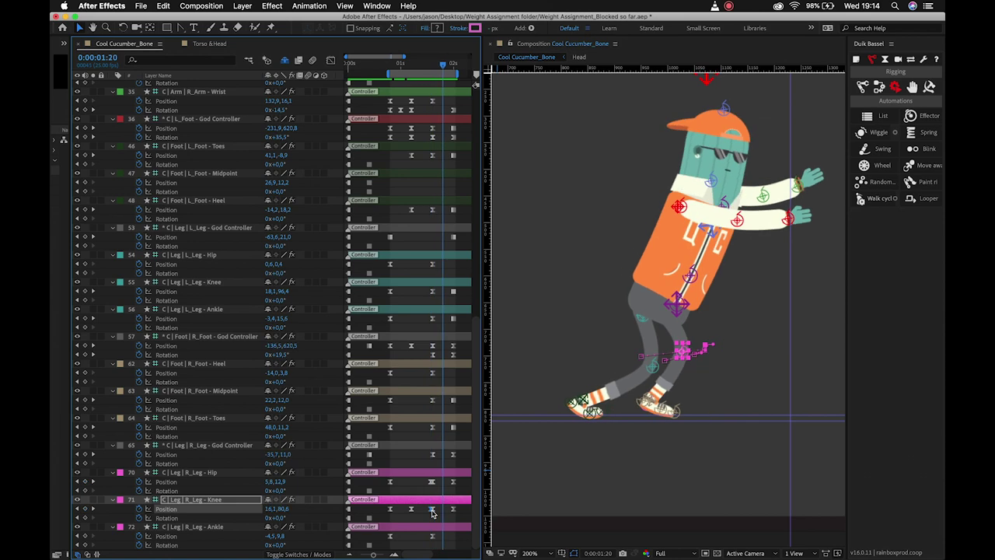
{"action": "key", "text": "Page_Up"}
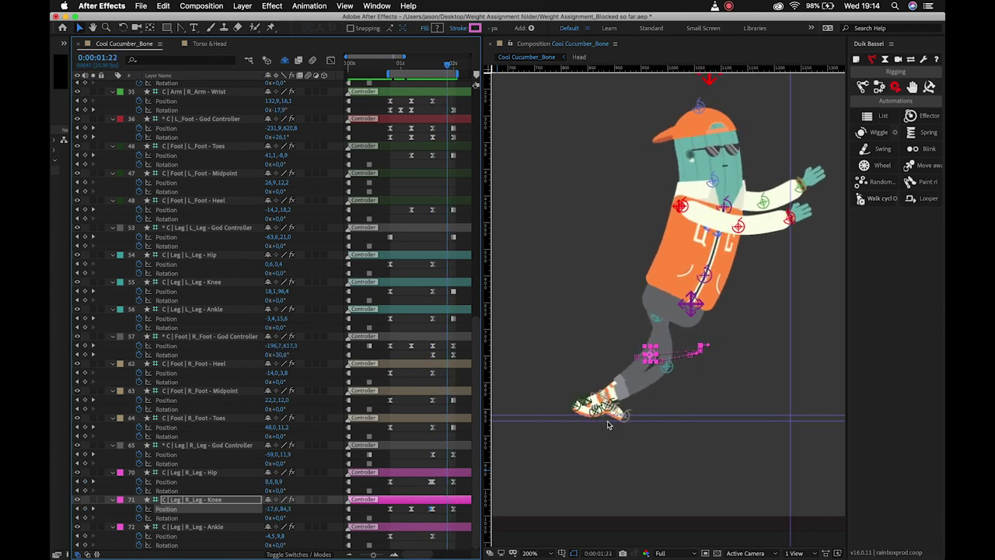
{"action": "key", "text": "Page_Up"}
{"action": "key", "text": "Page_Up"}
{"action": "key", "text": "Page_Up"}
{"action": "key", "text": "Page_Up"}
{"action": "key", "text": "Page_Up"}
{"action": "key", "text": "Page_Up"}
{"action": "key", "text": "Page_Up"}
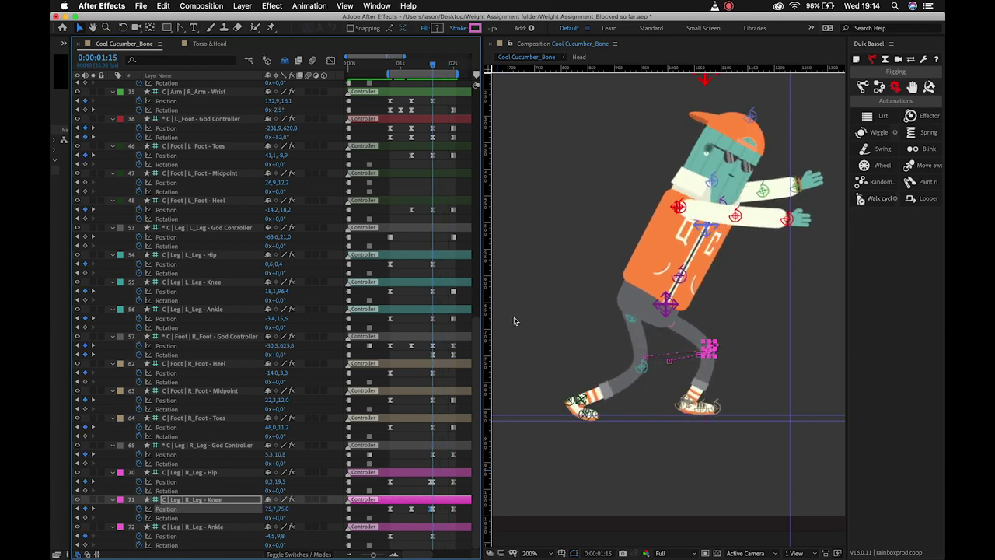
Move the L_Leg God Controller's Position keyframe to 0:00:01:15, ease it and the final one, and check the frames up to 0:00:01:19
{"action": "left_click", "coordinate": [632, 323]}
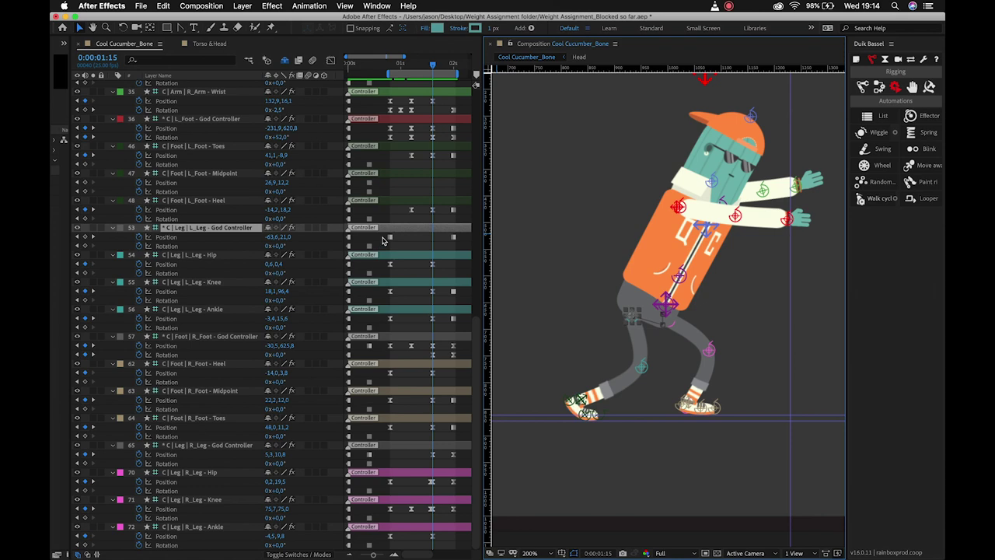
{"action": "left_click_drag", "start_coordinate": [390, 237], "coordinate": [429, 238]}
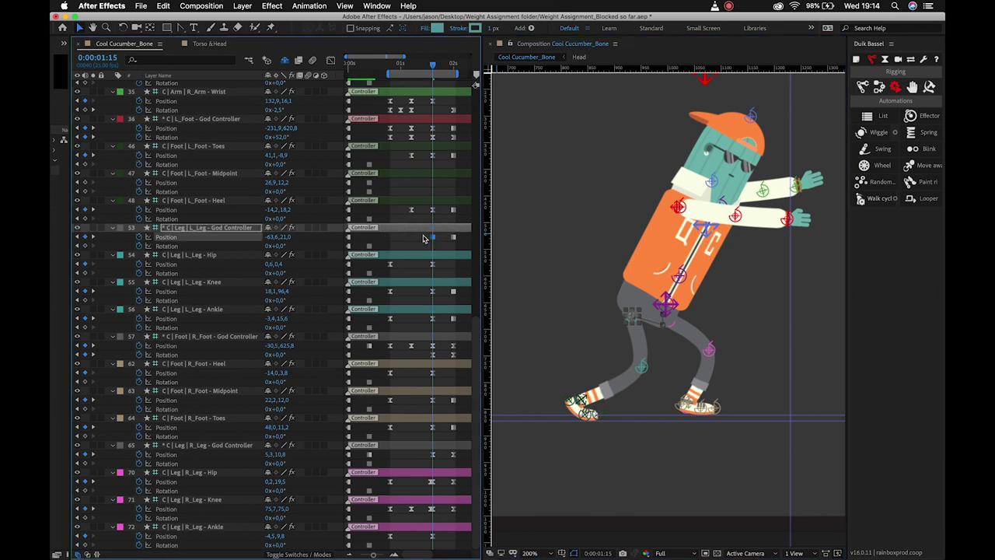
{"action": "left_click", "coordinate": [454, 238], "text": "shift"}
{"action": "key", "text": "Page_Down"}
{"action": "key", "text": "Page_Down"}
{"action": "key", "text": "Page_Down"}
{"action": "key", "text": "Page_Down"}
{"action": "key", "text": "Page_Down"}
{"action": "key", "text": "Page_Down"}
{"action": "key", "text": "Page_Down"}
{"action": "key", "text": "Page_Down"}
{"action": "key", "text": "Page_Down"}
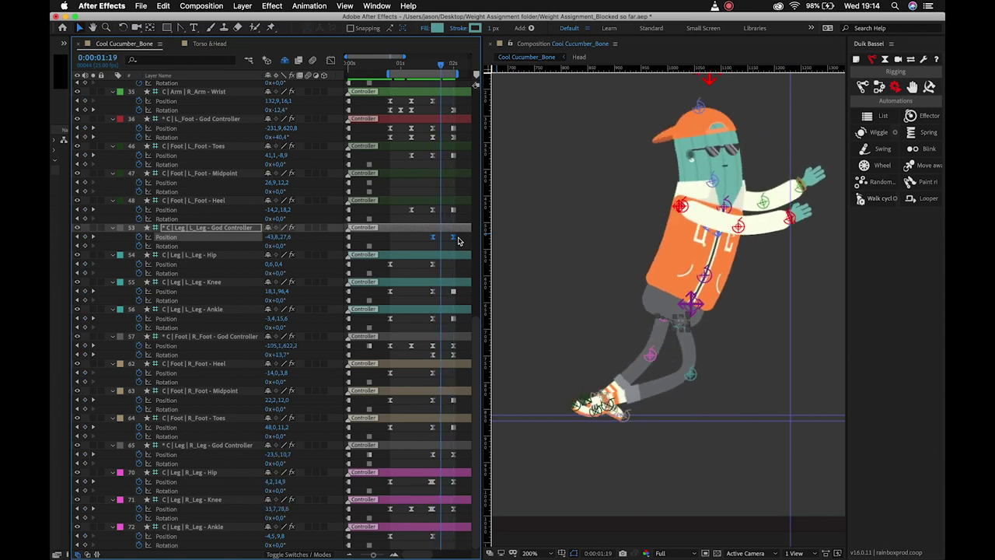
Ease the final Position keyframes of the L_Leg Knee and Ankle and of the R_Foot Midpoint and Toes
{"action": "left_click_drag", "start_coordinate": [446, 281], "coordinate": [457, 330]}
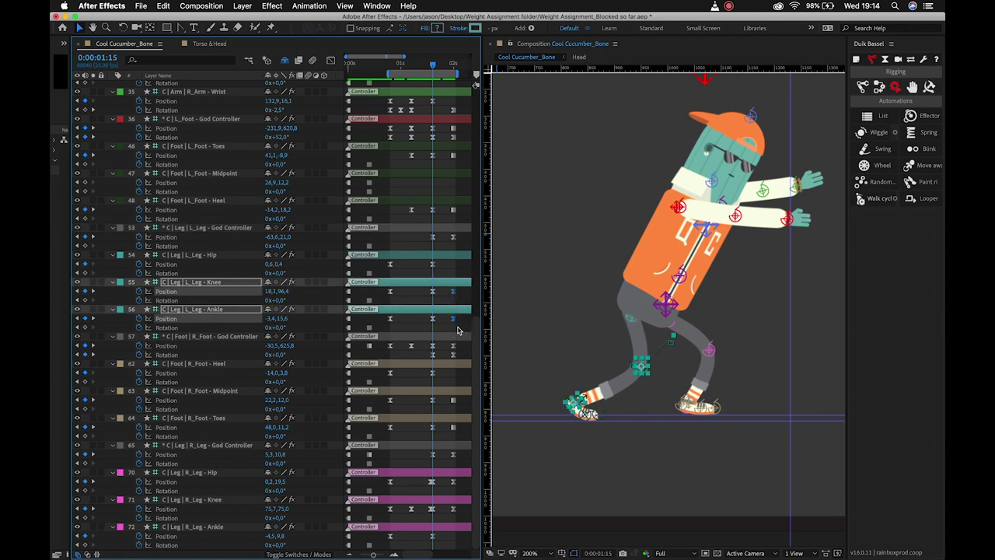
{"action": "left_click_drag", "start_coordinate": [443, 383], "coordinate": [459, 439]}
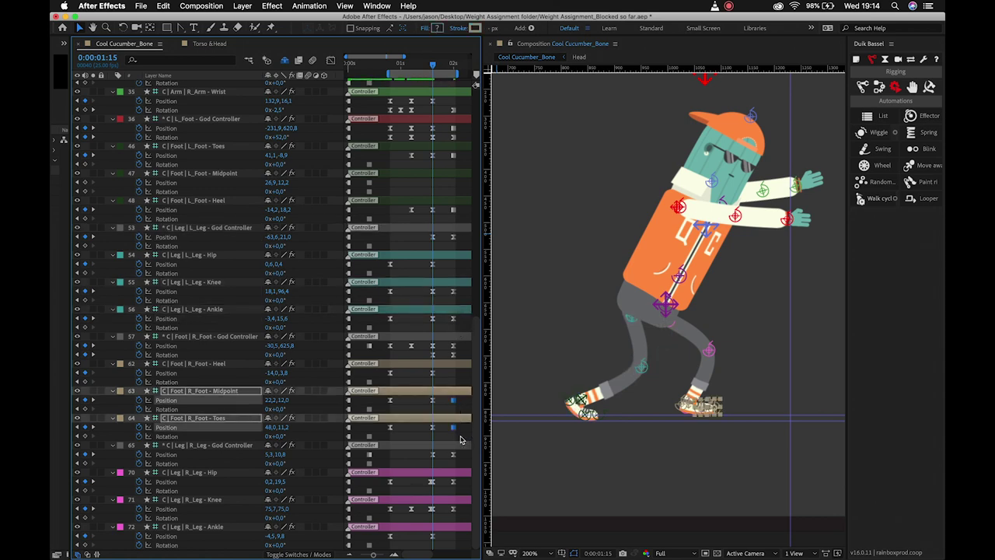
{"action": "key", "text": "space"}
{"action": "left_click", "coordinate": [446, 410]}
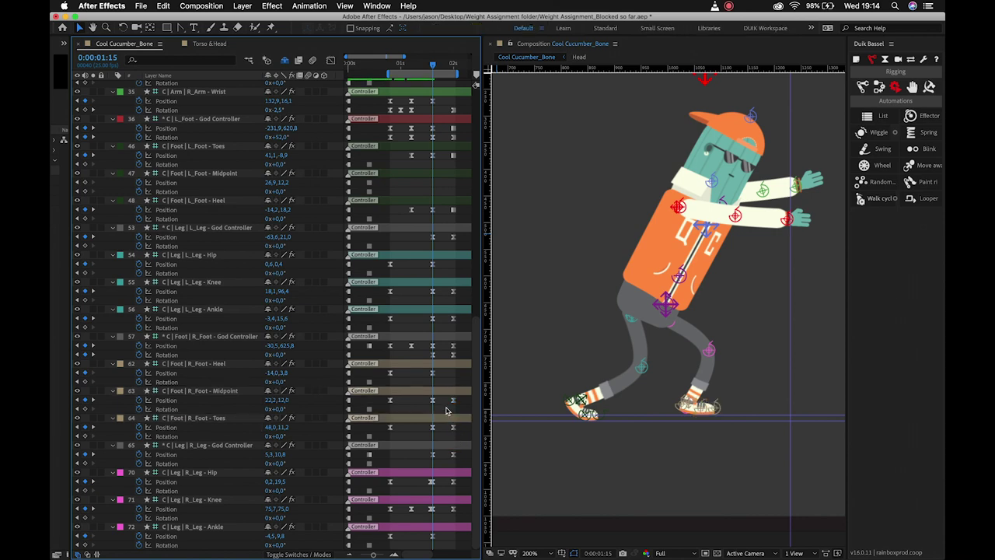
Add an eased Position keyframe for the L_Leg Hip at the two-second mark, using its 0:00:01:15 keyframe
{"action": "left_click", "coordinate": [632, 327]}
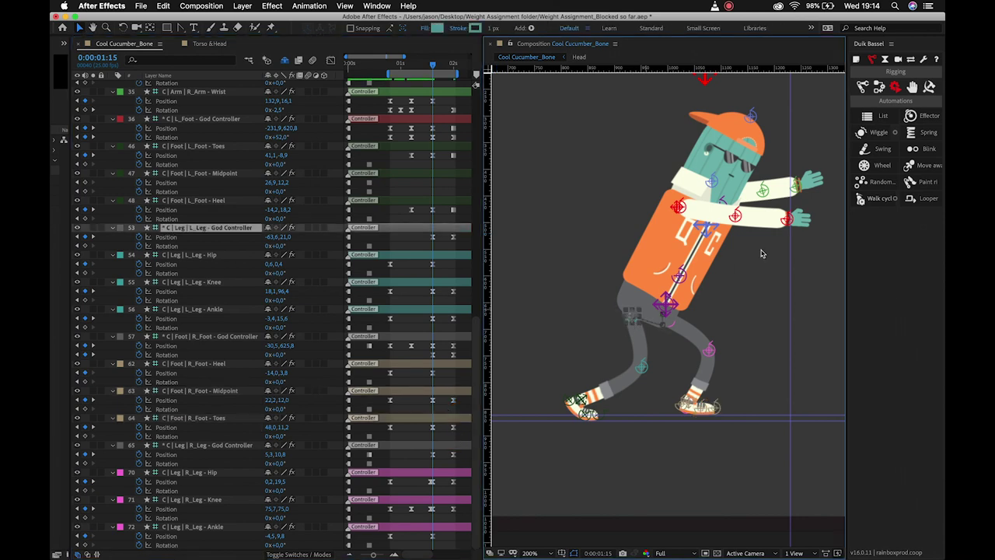
{"action": "left_click", "coordinate": [433, 266]}
{"action": "key", "text": "super+Right"}
{"action": "key", "text": "super+Right"}
{"action": "key", "text": "super+Right"}
{"action": "key", "text": "super+Right"}
{"action": "key", "text": "super+Right"}
{"action": "key", "text": "super+Right"}
{"action": "key", "text": "super+Right"}
{"action": "key", "text": "super+Right"}
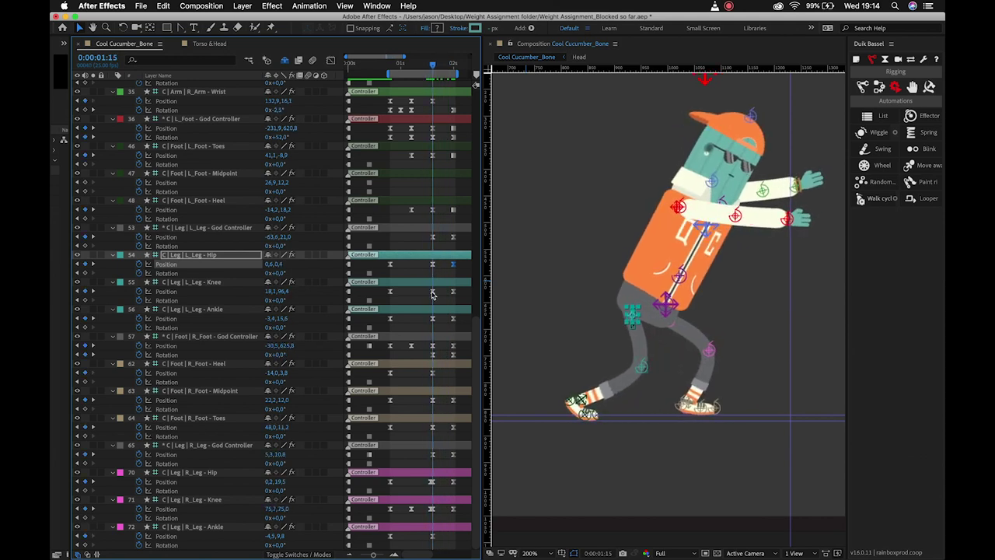
Inspect the motion paths of the L_Leg Knee and the L_Foot God Controller at 0:00:01:15
{"action": "left_click", "coordinate": [433, 292]}
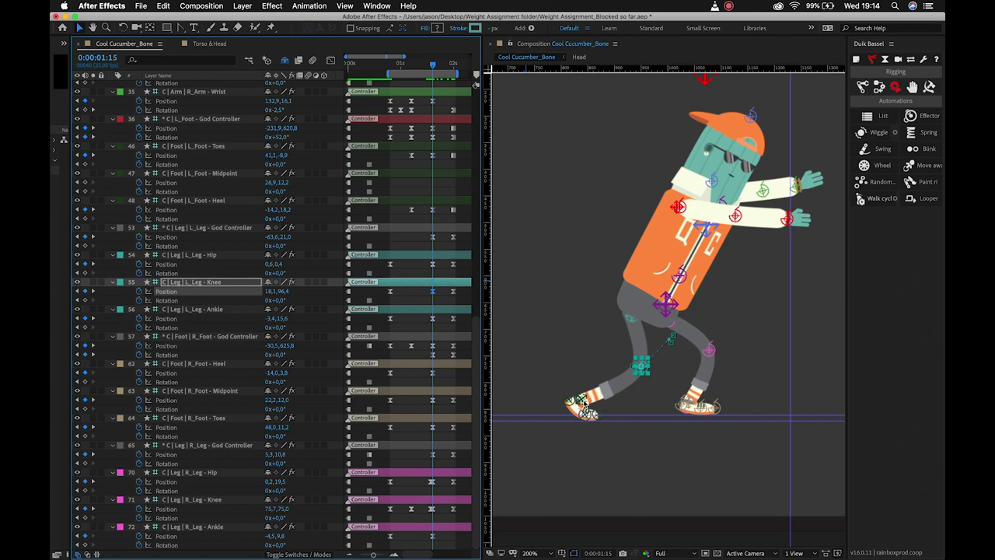
{"action": "left_click", "coordinate": [581, 403]}
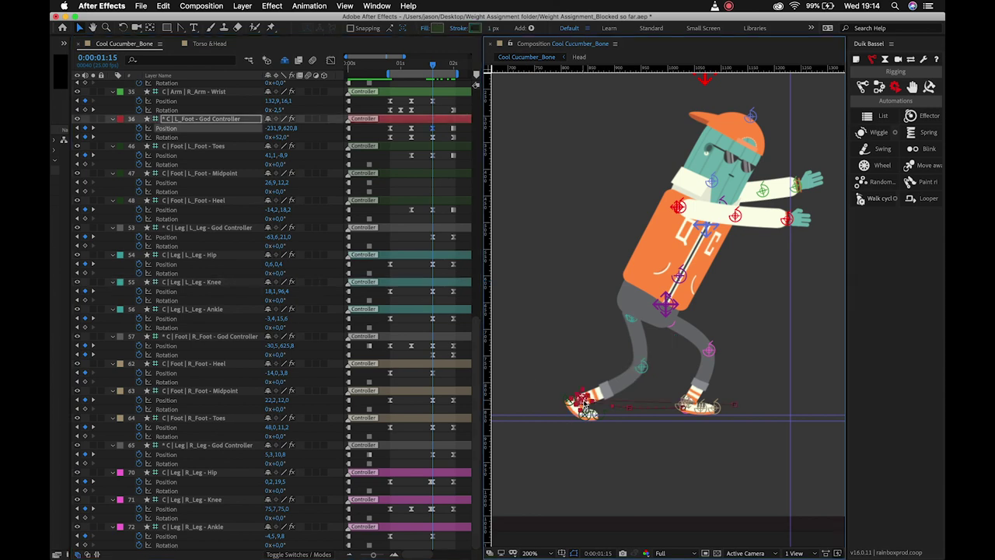
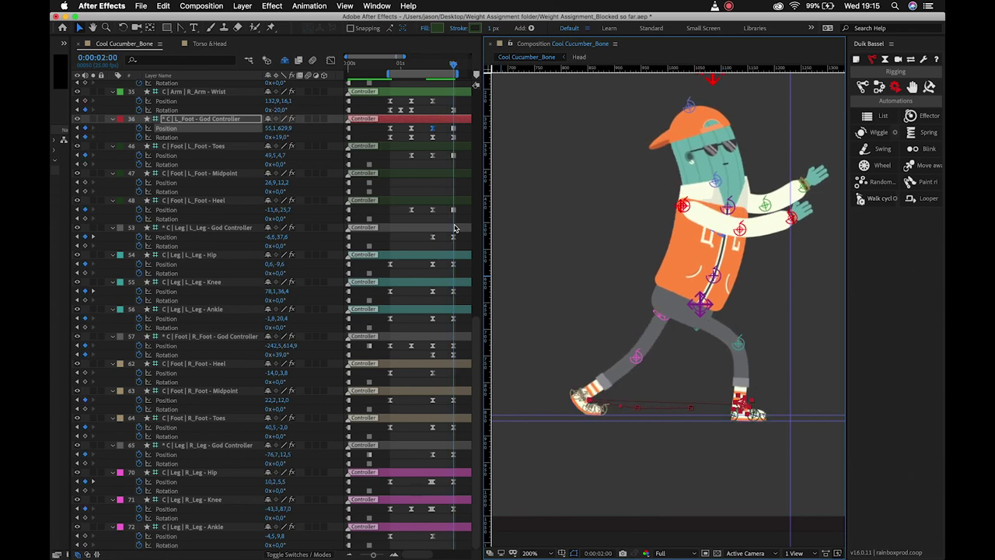
Ease the L_Foot God Controller's final Position and Rotation keyframes, and check the frames back to 0:00:01:16
{"action": "left_click_drag", "start_coordinate": [449, 130], "coordinate": [459, 144]}
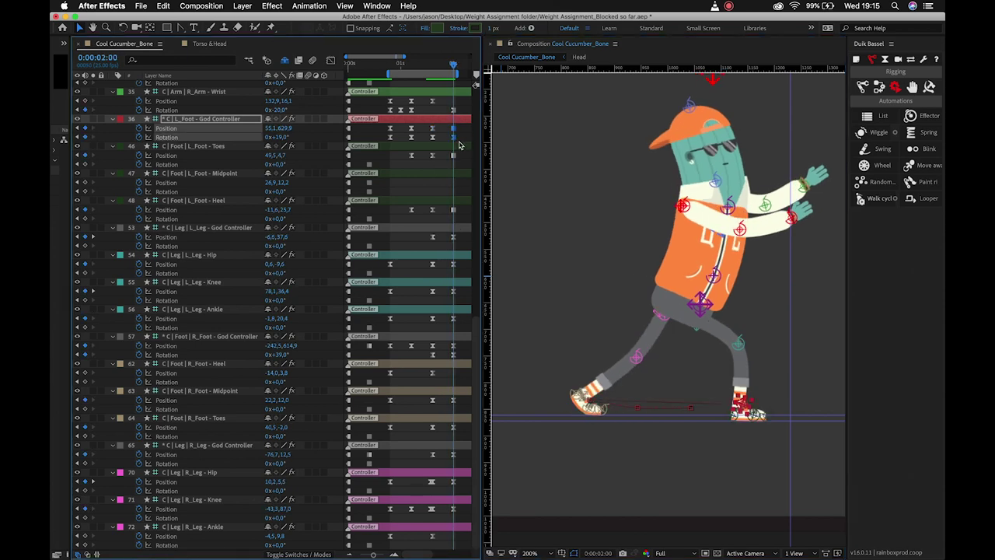
{"action": "key", "text": "F9"}
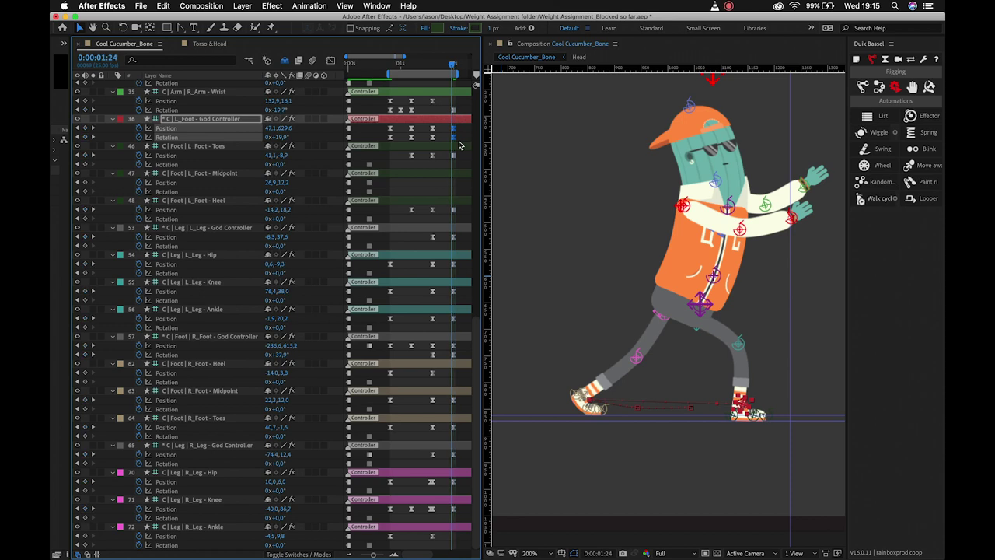
{"action": "key", "text": "Page_Up"}
{"action": "key", "text": "Page_Up"}
{"action": "key", "text": "Page_Up"}
{"action": "key", "text": "Page_Up"}
{"action": "key", "text": "Page_Up"}
{"action": "key", "text": "Page_Up"}
{"action": "key", "text": "Page_Up"}
{"action": "key", "text": "Page_Up"}
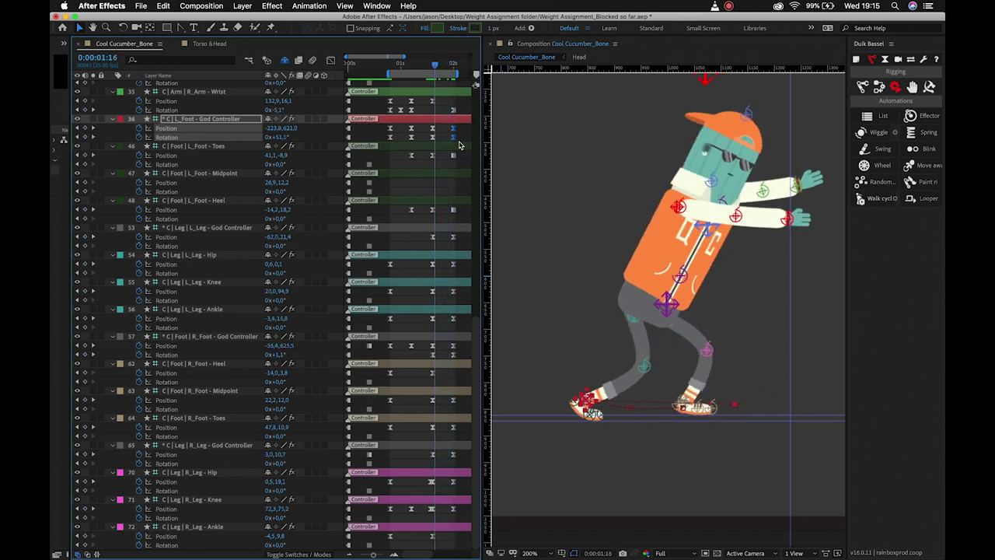
At 0:00:01:20, raise the L_Foot God Controller off the ground to Position -88.4, 575.3
{"action": "key", "text": "Page_Down"}
{"action": "key", "text": "Page_Down"}
{"action": "key", "text": "Page_Down"}
{"action": "key", "text": "Page_Down"}
{"action": "key", "text": "Page_Up"}
{"action": "key", "text": "Page_Down"}
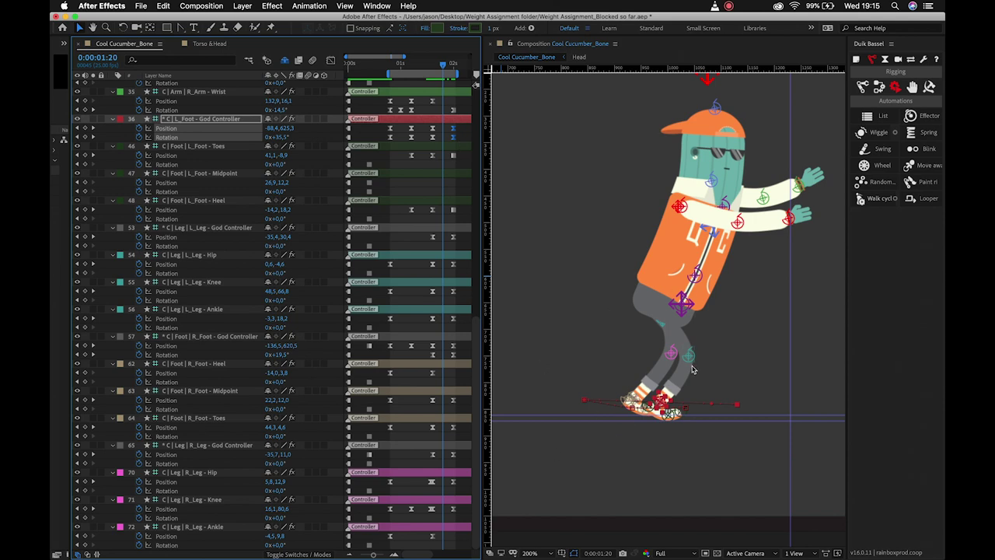
{"action": "left_click", "coordinate": [445, 136]}
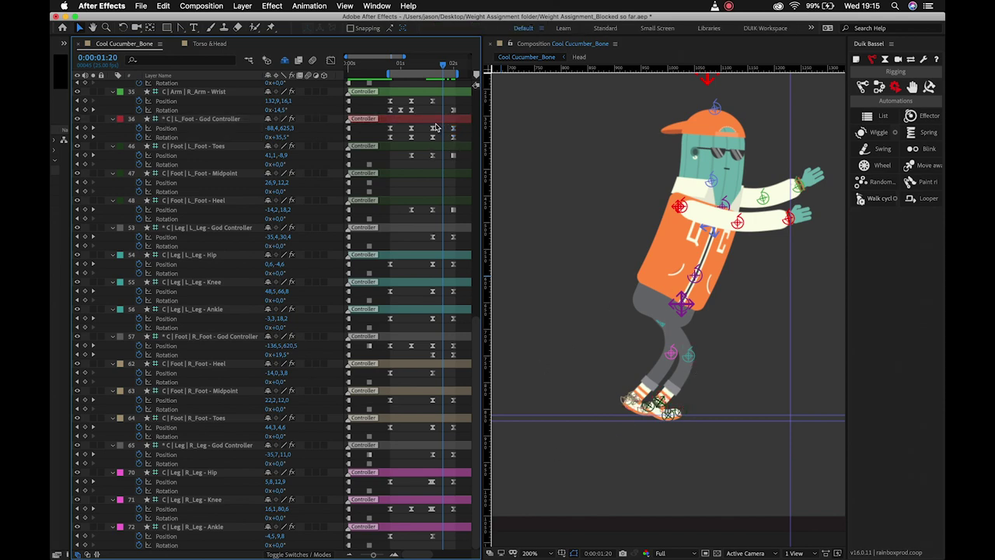
{"action": "left_click", "coordinate": [433, 131]}
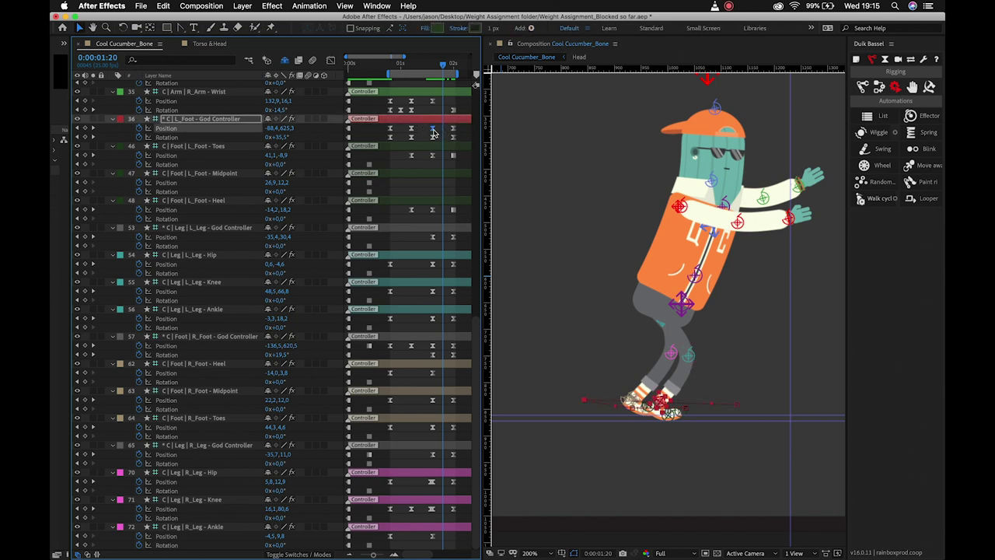
{"action": "key", "text": "shift+Up"}
{"action": "key", "text": "shift+Up"}
{"action": "key", "text": "shift+Up"}
{"action": "key", "text": "shift+Up"}
{"action": "key", "text": "shift+Up"}
{"action": "key", "text": "shift+Up"}
{"action": "key", "text": "shift+Up"}
{"action": "key", "text": "shift+Up"}
{"action": "key", "text": "shift+Up"}
{"action": "key", "text": "shift+Up"}
{"action": "key", "text": "shift+Up"}
{"action": "key", "text": "shift+Up"}
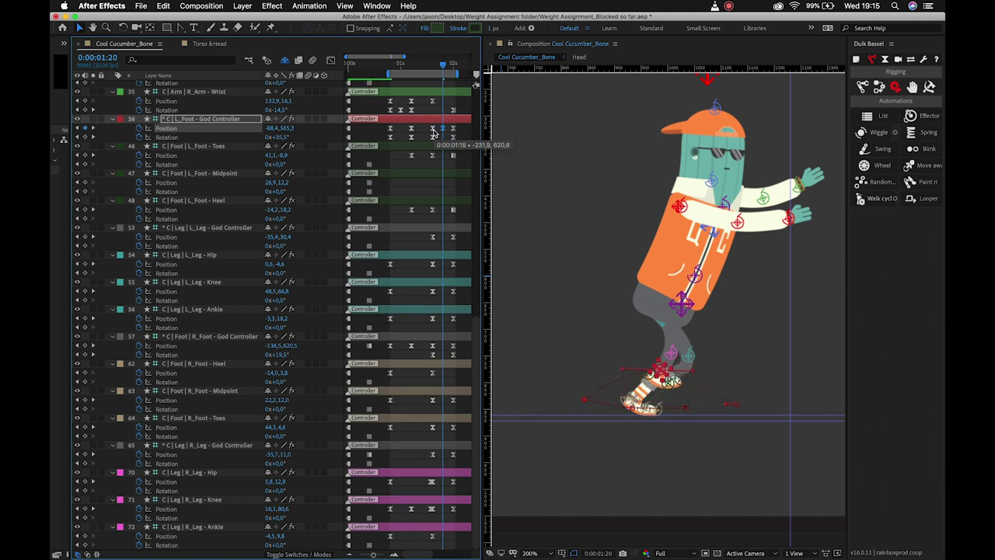
{"action": "key", "text": "shift+Down"}
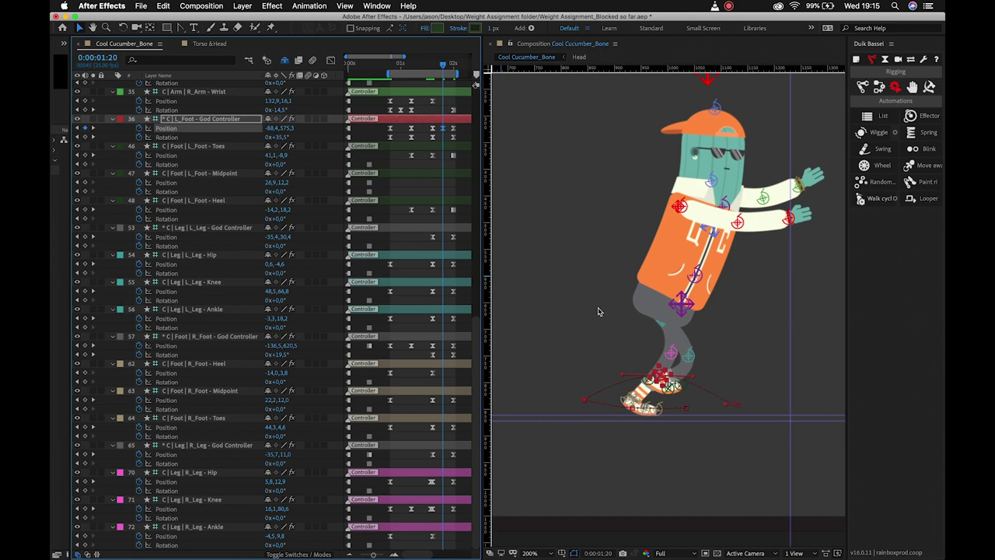
Move the L_Leg Knee controller forward and up to Position 88.5, 36.8 at 0:00:01:20
{"action": "left_click", "coordinate": [694, 357]}
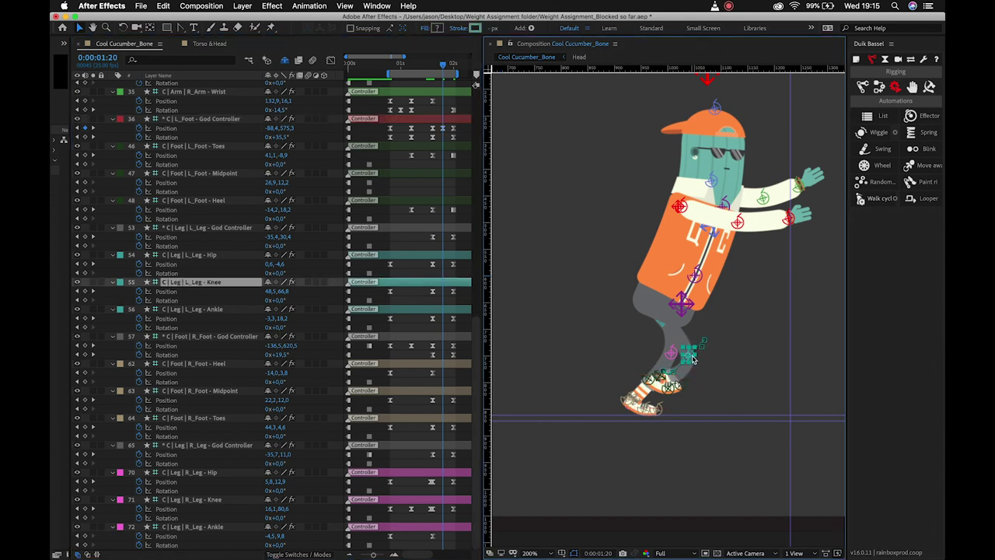
{"action": "key", "text": "shift+Up"}
{"action": "key", "text": "shift+Up"}
{"action": "key", "text": "shift+Up"}
{"action": "key", "text": "shift+Up"}
{"action": "key", "text": "shift+Right"}
{"action": "key", "text": "shift+Right"}
{"action": "key", "text": "shift+Right"}
{"action": "key", "text": "shift+Right"}
{"action": "key", "text": "shift+Right"}
{"action": "key", "text": "shift+Left"}
{"action": "key", "text": "shift+Left"}
{"action": "key", "text": "shift+Down"}
{"action": "key", "text": "shift+Right"}
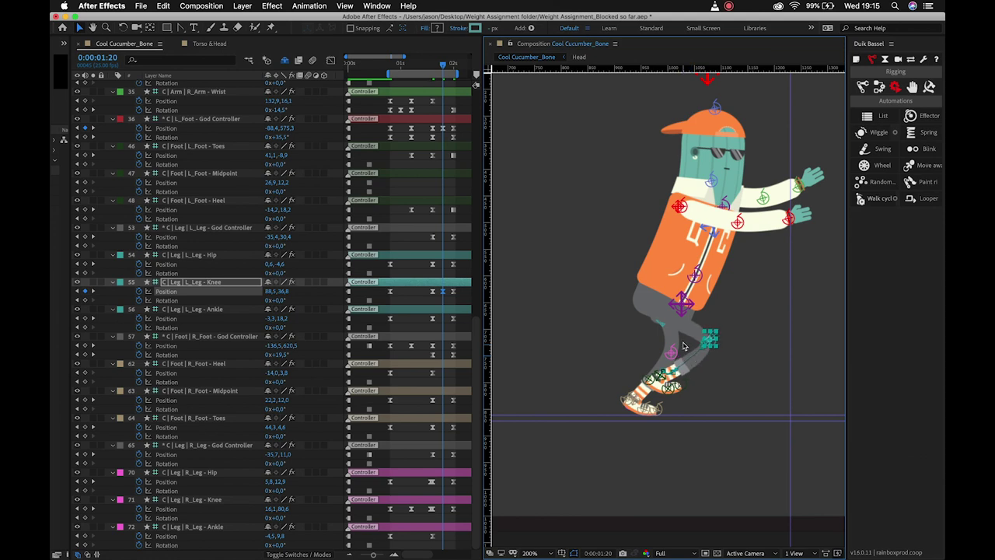
Shift the L_Leg Hip controller to Position 10.6, -14.6 at 0:00:01:20
{"action": "left_click", "coordinate": [662, 330]}
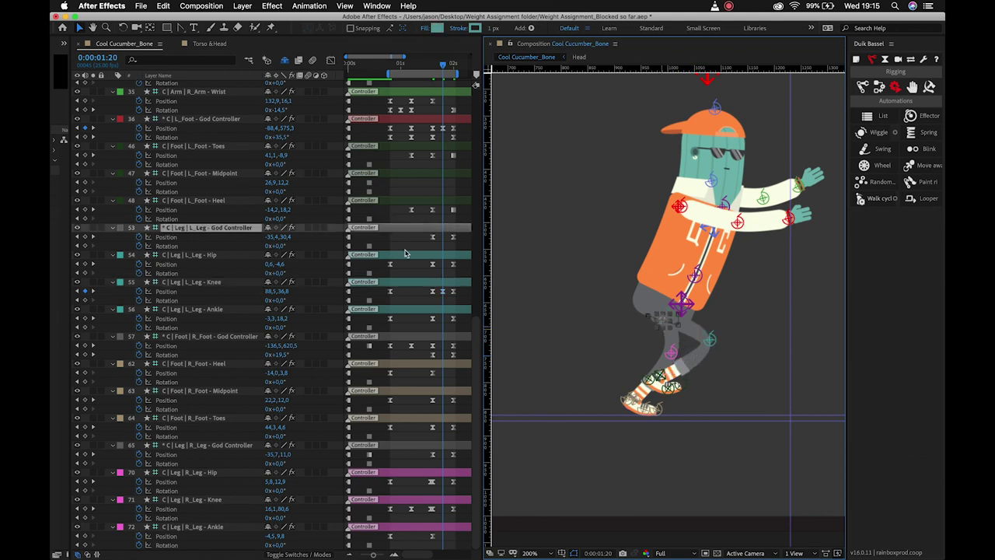
{"action": "left_click", "coordinate": [434, 265]}
{"action": "key", "text": "shift+Right"}
{"action": "key", "text": "shift+Up"}
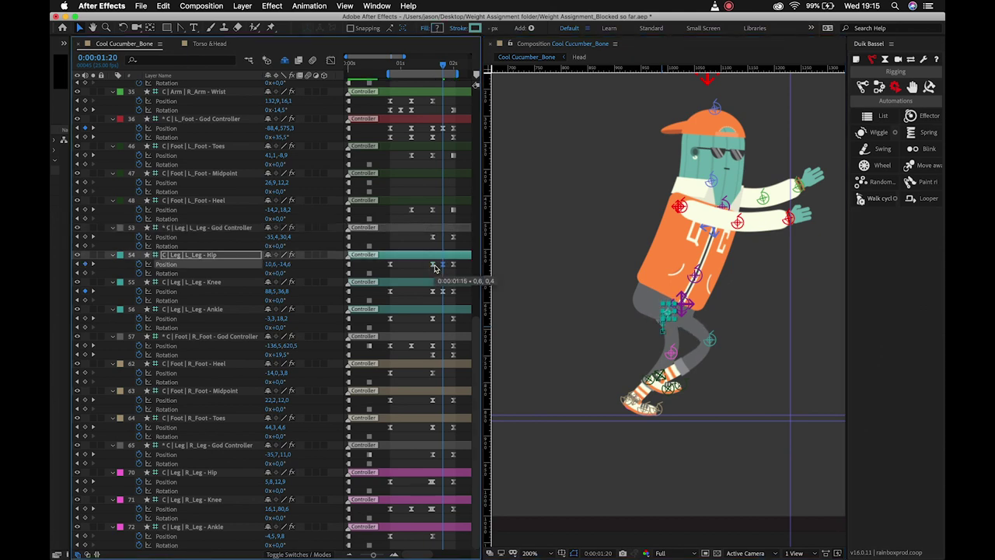
{"action": "left_click", "coordinate": [710, 343]}
{"action": "key", "text": "shift+Left"}
{"action": "key", "text": "shift+Down"}
{"action": "key", "text": "shift+Right"}
{"action": "key", "text": "shift+Up"}
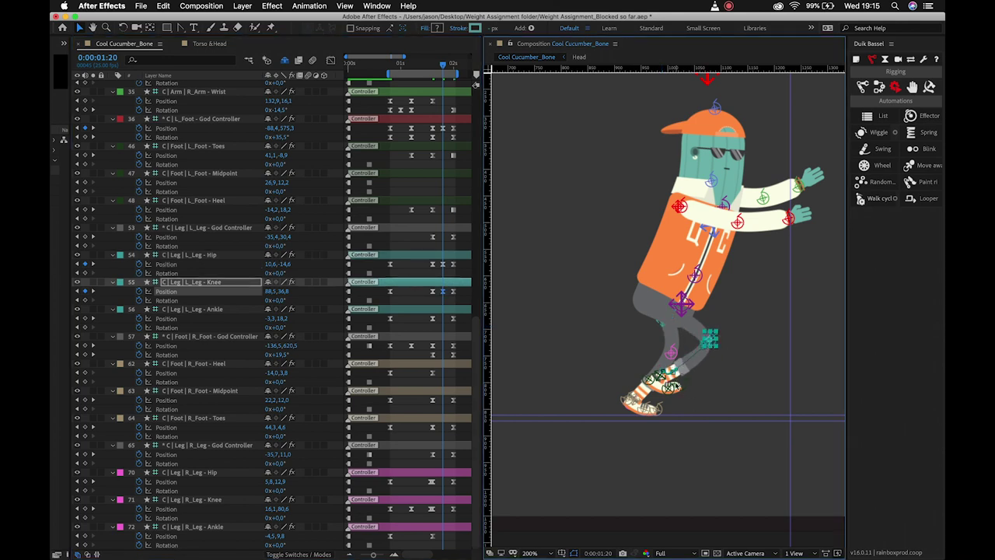
At 0:00:01:20, rotate the L_Foot God Controller to 91.5° and move the L_Leg Knee to Position 74.5, 38.8
{"action": "left_click", "coordinate": [661, 382]}
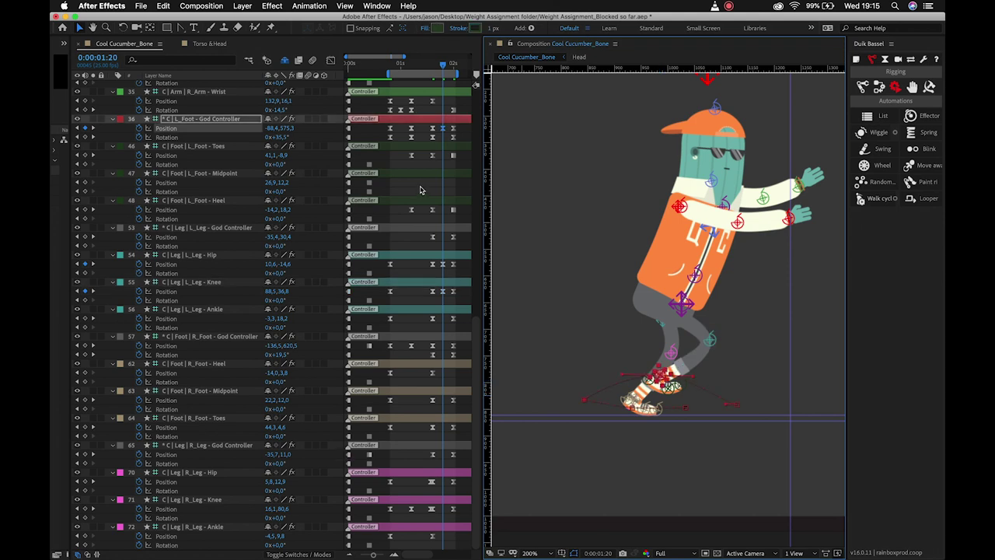
{"action": "left_click_drag", "start_coordinate": [283, 137], "coordinate": [323, 146]}
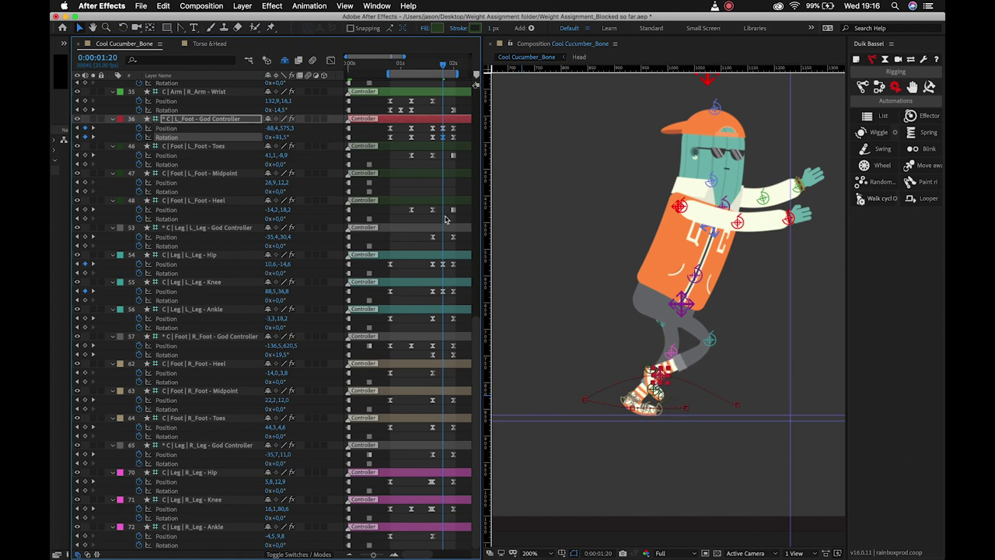
{"action": "left_click_drag", "start_coordinate": [712, 341], "coordinate": [701, 340]}
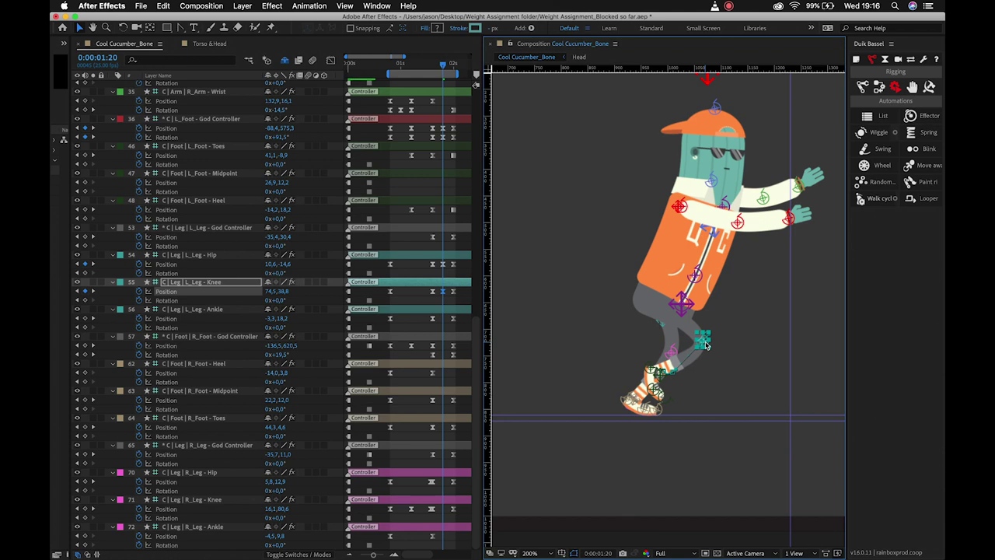
{"action": "left_click", "coordinate": [708, 399]}
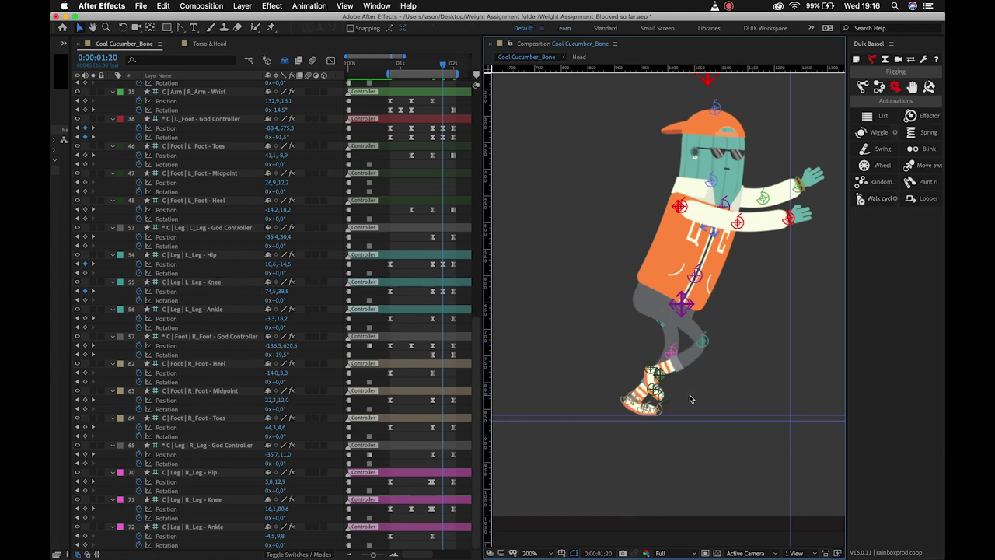
Preview the step, then reduce the L_Foot God Controller's Rotation at 0:00:01:23 so the foot lands flatter, and check the following frames
{"action": "key", "text": "space"}
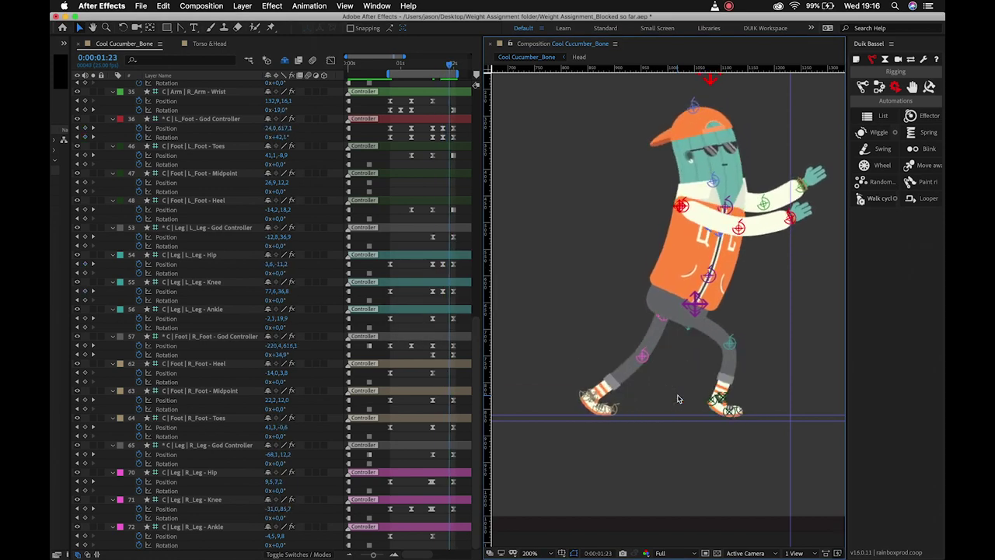
{"action": "left_click", "coordinate": [727, 398]}
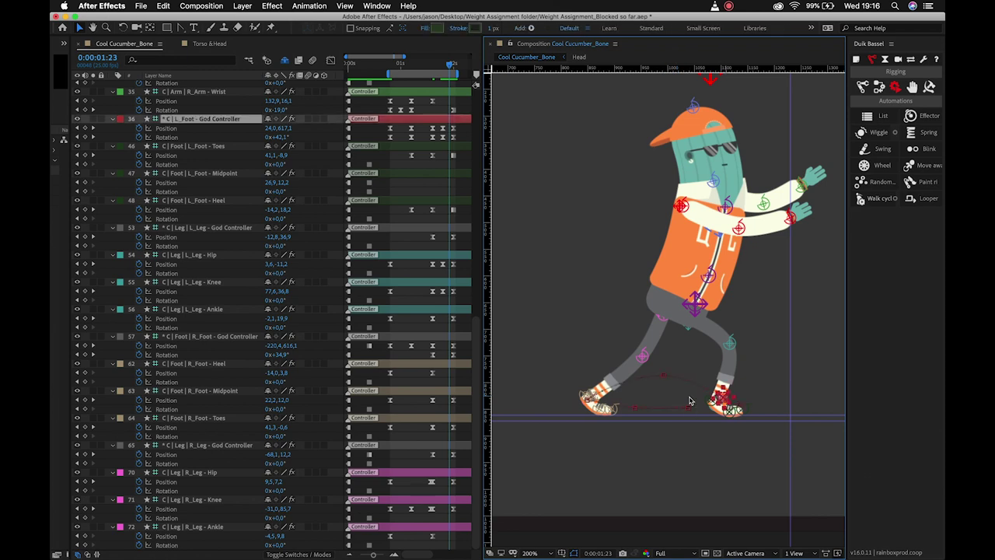
{"action": "left_click_drag", "start_coordinate": [276, 137], "coordinate": [261, 138]}
{"action": "key", "text": "Page_Down"}
{"action": "key", "text": "Page_Down"}
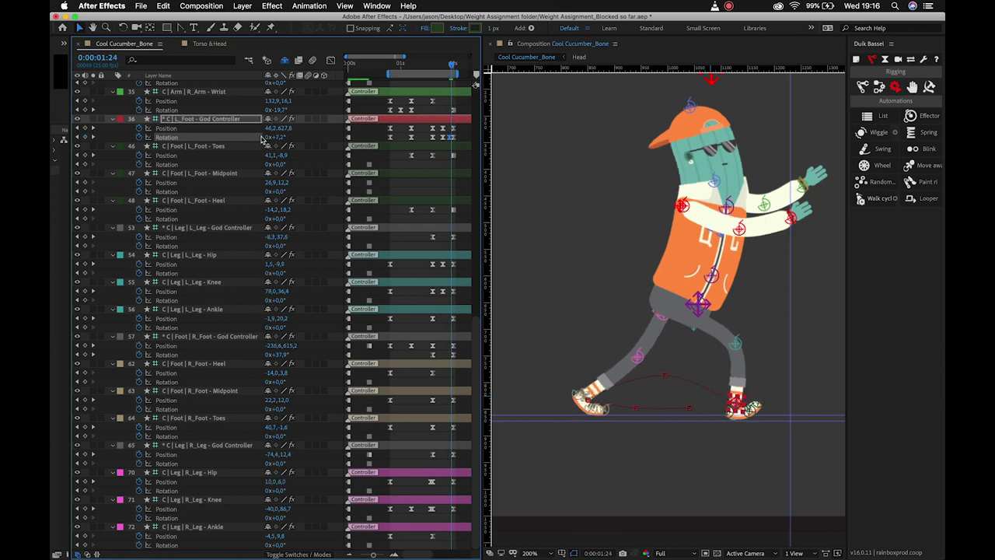
Examine the left foot's swing and landing frame by frame from 0:00:01:20 onward
{"action": "key", "text": "Page_Up"}
{"action": "key", "text": "Page_Up"}
{"action": "key", "text": "Page_Up"}
{"action": "key", "text": "Page_Up"}
{"action": "key", "text": "Page_Up"}
{"action": "key", "text": "Page_Up"}
{"action": "key", "text": "Page_Up"}
{"action": "key", "text": "Page_Up"}
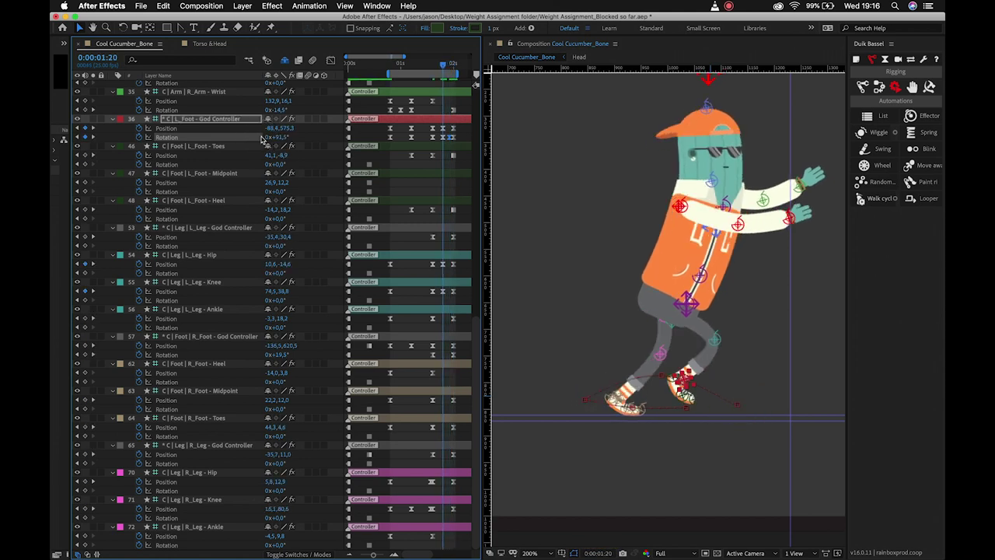
{"action": "key", "text": "Page_Down"}
{"action": "key", "text": "Page_Down"}
{"action": "key", "text": "Page_Down"}
{"action": "key", "text": "Page_Down"}
{"action": "key", "text": "Page_Down"}
{"action": "key", "text": "Page_Up"}
{"action": "key", "text": "Page_Up"}
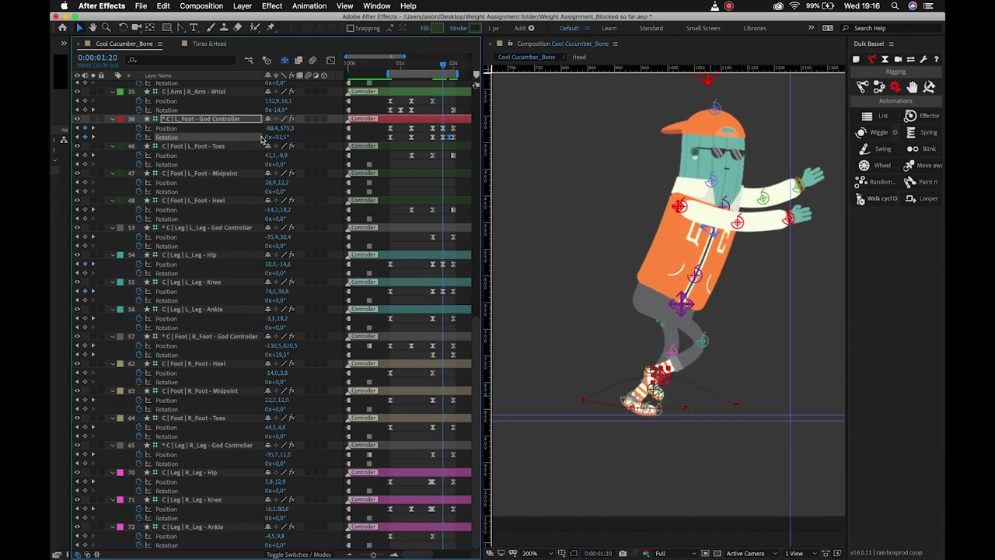
At 0:00:01:20, raise the L_Leg God Controller to Position -35.4, 10.4 and lower the L_Leg Knee to 74.5, 68.8
{"action": "left_click", "coordinate": [662, 329]}
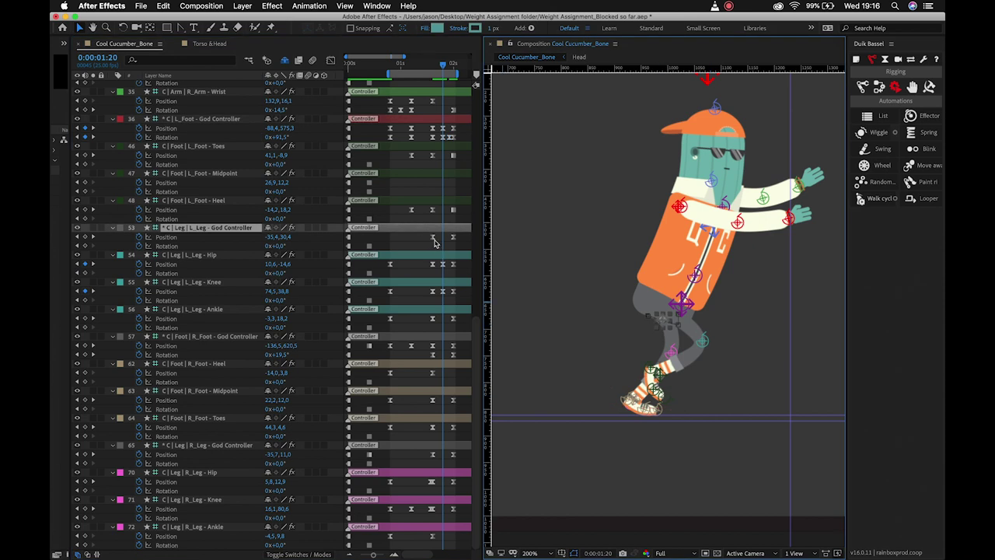
{"action": "key", "text": "shift+Up"}
{"action": "key", "text": "shift+Up"}
{"action": "key", "text": "shift+Down"}
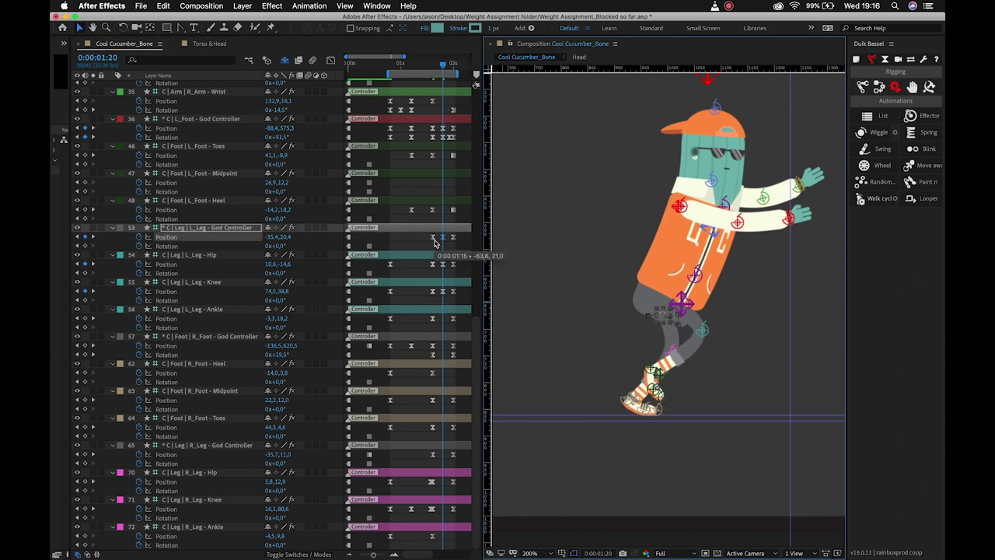
{"action": "key", "text": "shift+Up"}
{"action": "left_click", "coordinate": [702, 334]}
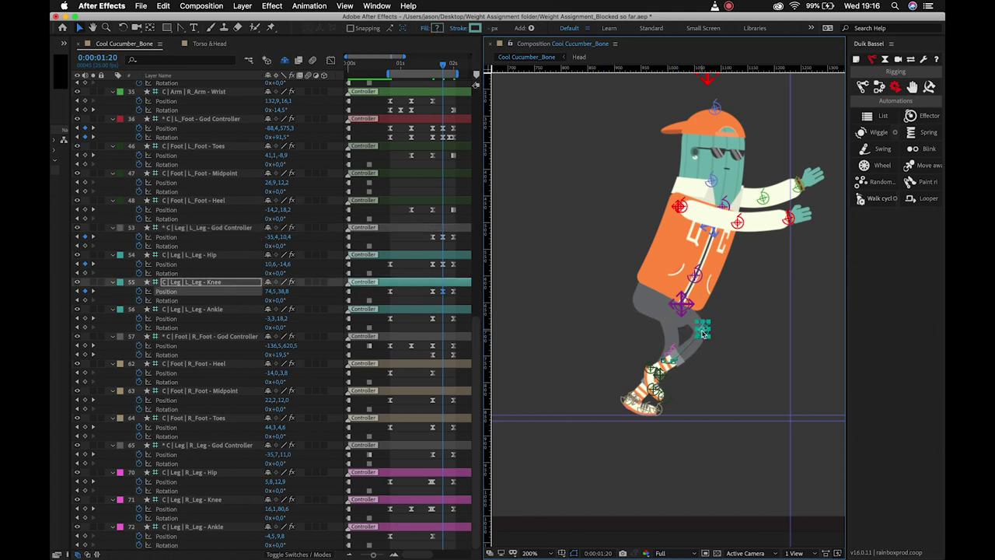
{"action": "key", "text": "shift+Down"}
{"action": "key", "text": "shift+Down"}
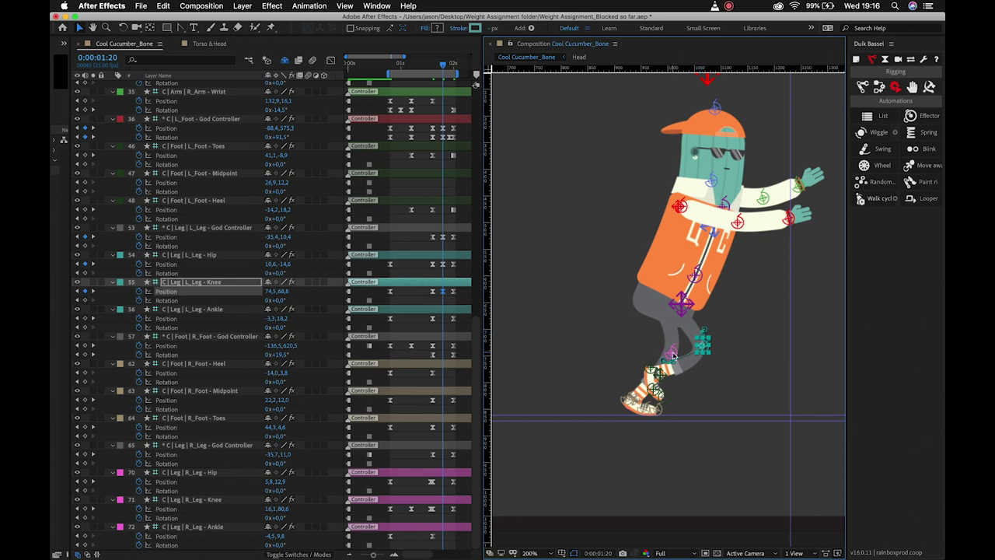
Move the R_Leg Knee controller back to Position -23.9, 80.6 at 0:00:01:20
{"action": "left_click", "coordinate": [674, 355]}
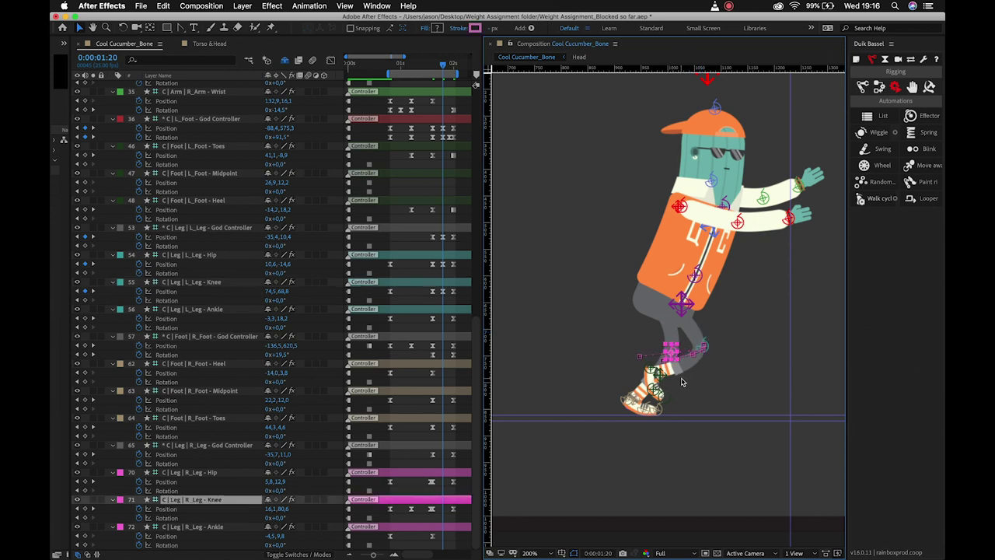
{"action": "key", "text": "shift+Left"}
{"action": "key", "text": "shift+Left"}
{"action": "key", "text": "shift+Left"}
{"action": "key", "text": "shift+Left"}
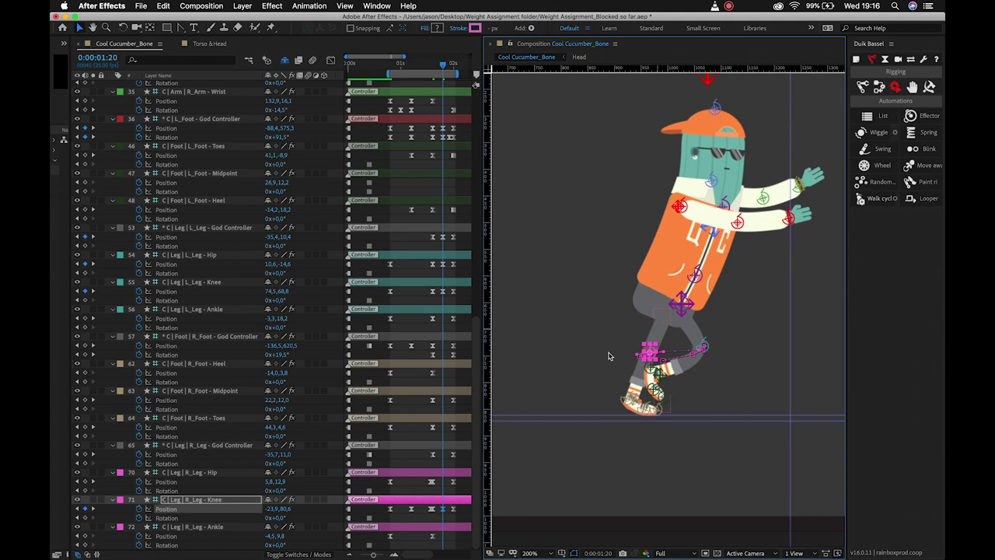
At 0:00:01:20, set the R_Leg God Controller's Position to -55.7, 1.0 and move the R_Leg Knee to -3.9, 80.6
{"action": "left_click", "coordinate": [433, 455]}
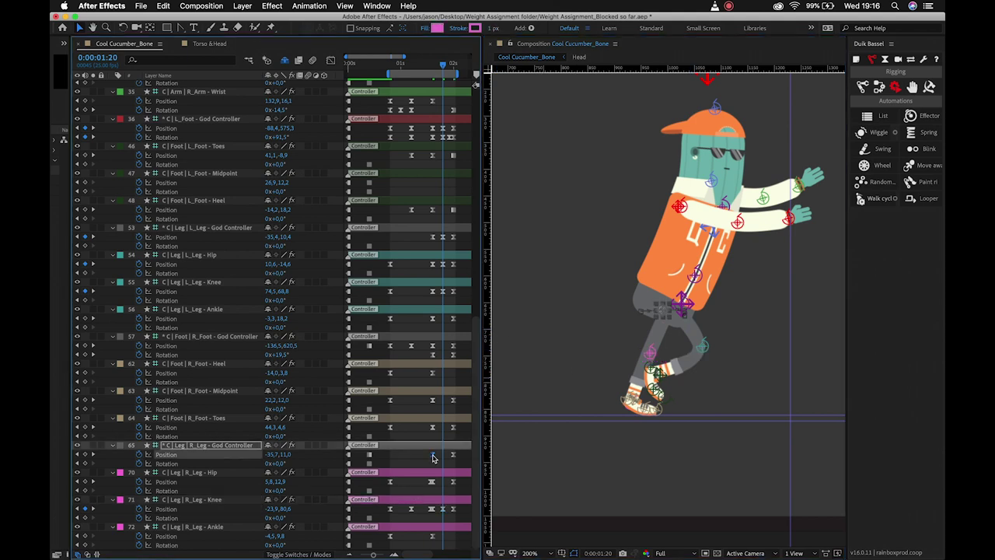
{"action": "key", "text": "shift+Left"}
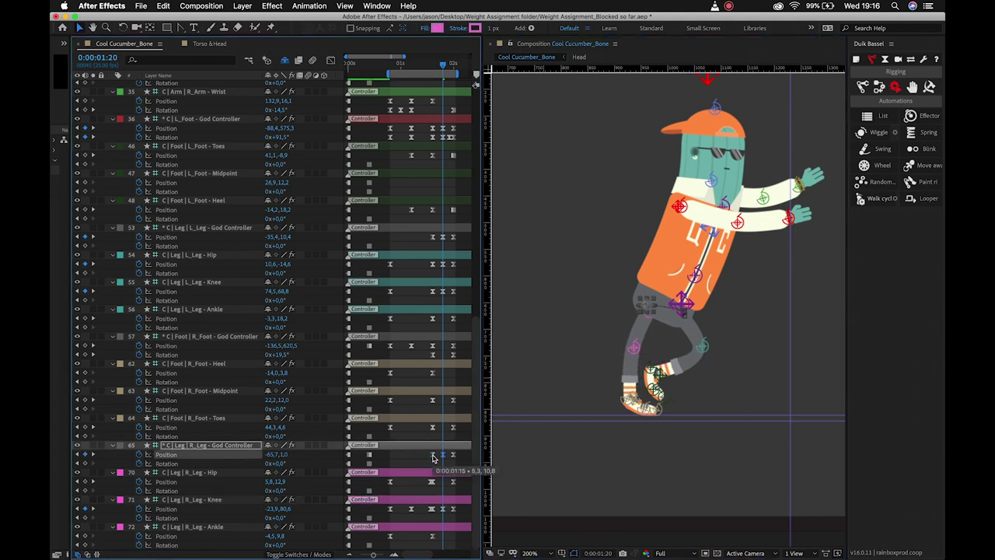
{"action": "key", "text": "shift+Right"}
{"action": "key", "text": "shift+Up"}
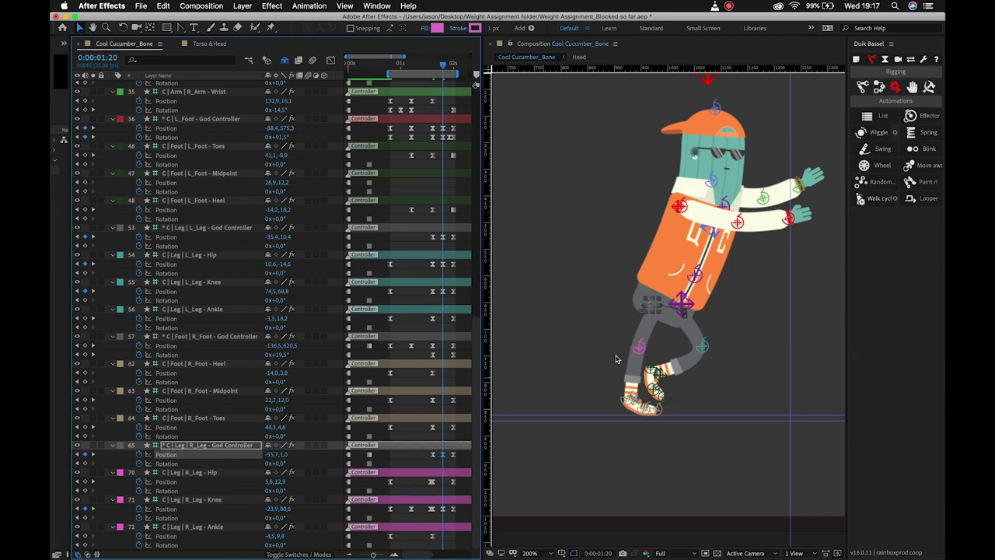
{"action": "left_click", "coordinate": [642, 353]}
{"action": "key", "text": "shift+Right"}
{"action": "key", "text": "shift+Right"}
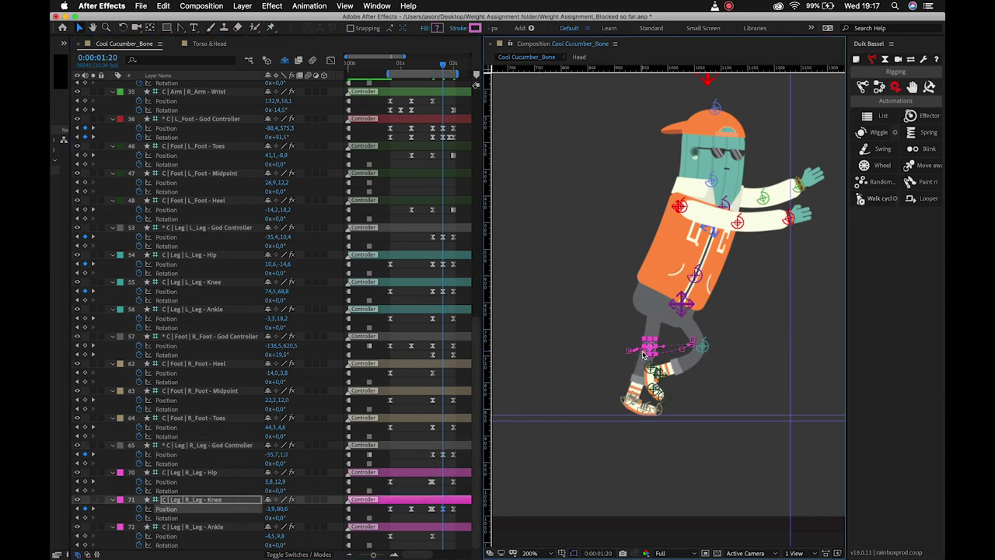
Shift the R_Foot God Controller slightly backward at 0:00:01:20 and play back the animation
{"action": "left_click", "coordinate": [637, 401]}
{"action": "key", "text": "shift+Left"}
{"action": "key", "text": "shift+Left"}
{"action": "key", "text": "space"}
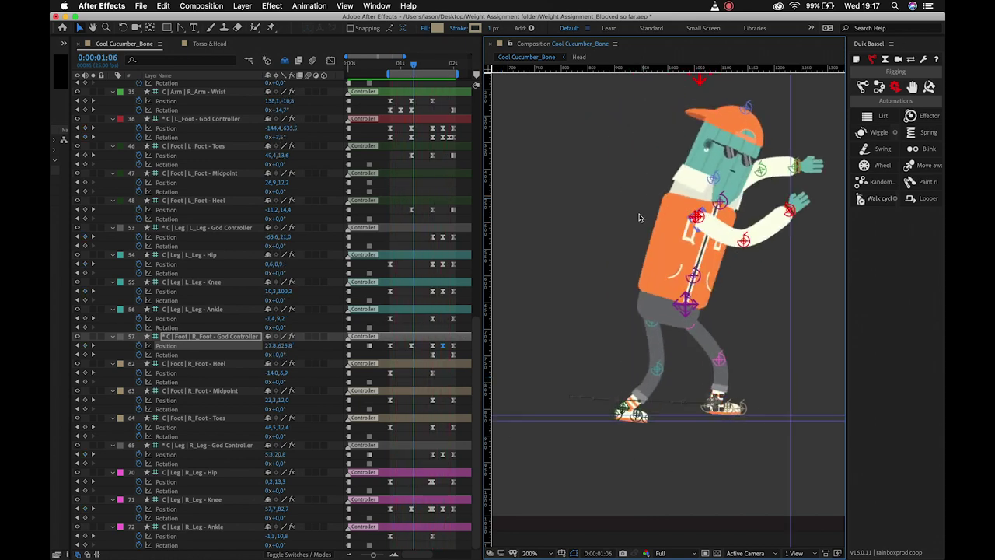
Step through the frames from 0:00:01:02 to 0:00:01:20 to examine how the feet sit on the ground guides
{"action": "left_click", "coordinate": [742, 408]}
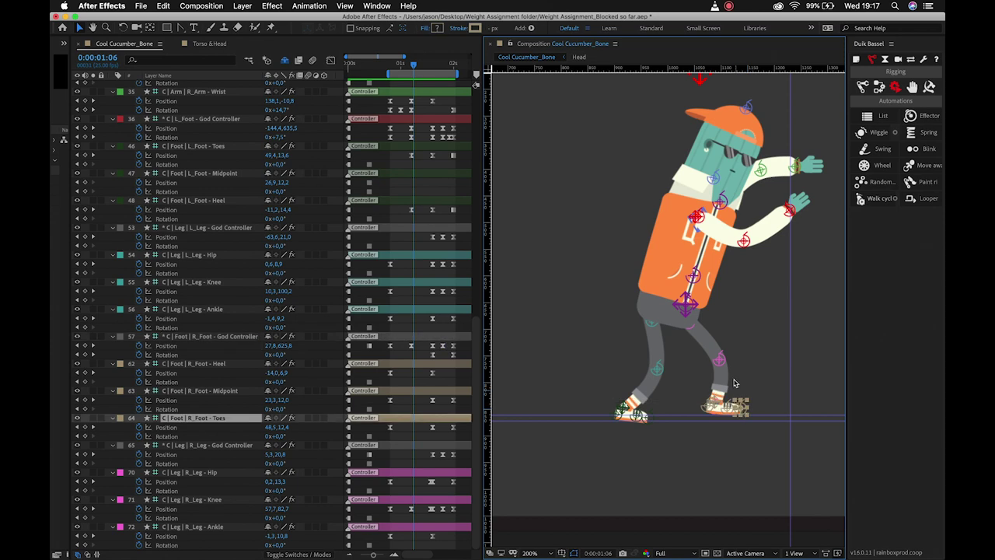
{"action": "key", "text": "z"}
{"action": "left_click", "coordinate": [777, 403]}
{"action": "key", "text": "space"}
{"action": "left_click_drag", "start_coordinate": [560, 405], "coordinate": [734, 420]}
{"action": "key", "text": "v"}
{"action": "key", "text": "Page_Up"}
{"action": "key", "text": "Page_Up"}
{"action": "key", "text": "Page_Up"}
{"action": "key", "text": "Page_Up"}
{"action": "key", "text": "Page_Up"}
{"action": "key", "text": "Page_Up"}
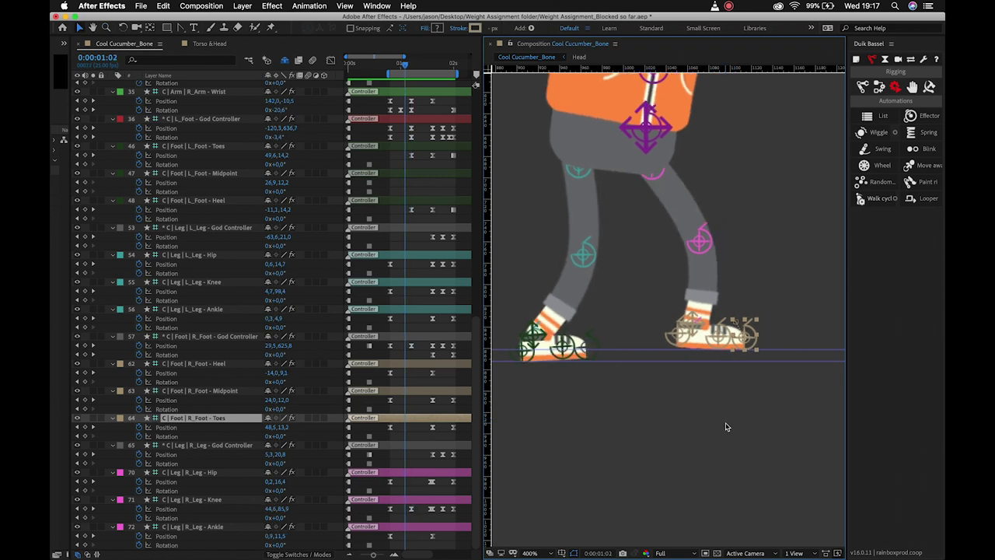
{"action": "key", "text": "Page_Down"}
{"action": "key", "text": "Page_Down"}
{"action": "key", "text": "Page_Down"}
{"action": "key", "text": "Page_Down"}
{"action": "key", "text": "Page_Down"}
{"action": "key", "text": "Page_Down"}
{"action": "key", "text": "Page_Down"}
{"action": "key", "text": "Page_Down"}
{"action": "key", "text": "Page_Down"}
{"action": "key", "text": "Page_Down"}
{"action": "key", "text": "Page_Down"}
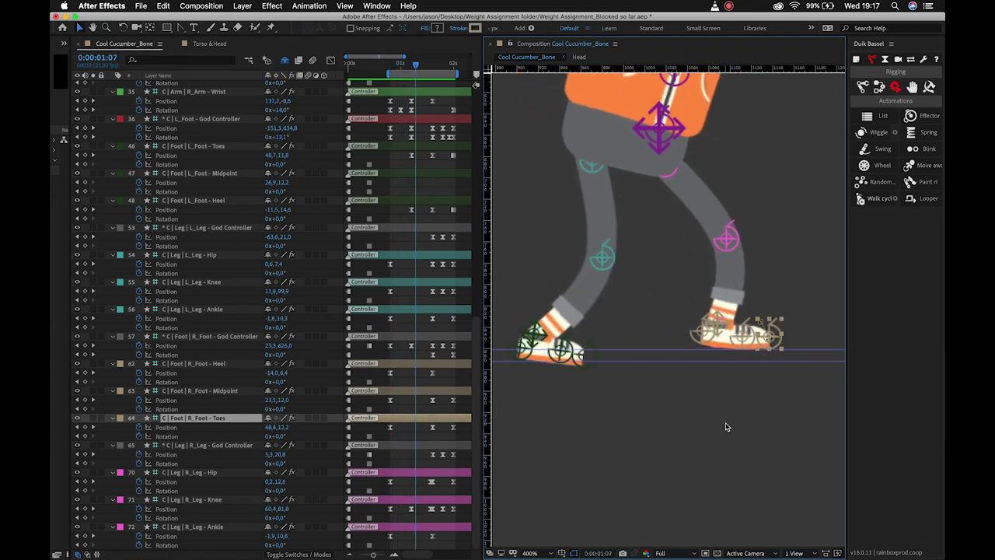
{"action": "key", "text": "Page_Down"}
{"action": "key", "text": "Page_Down"}
{"action": "key", "text": "Page_Down"}
{"action": "key", "text": "Page_Down"}
{"action": "key", "text": "Page_Down"}
{"action": "key", "text": "Page_Down"}
{"action": "key", "text": "Page_Down"}
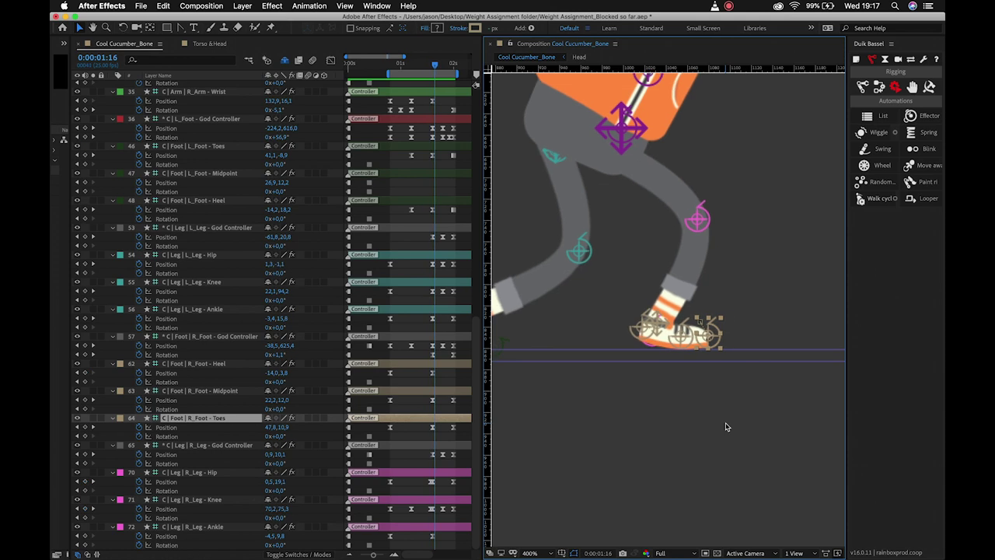
{"action": "key", "text": "Page_Down"}
{"action": "key", "text": "Page_Down"}
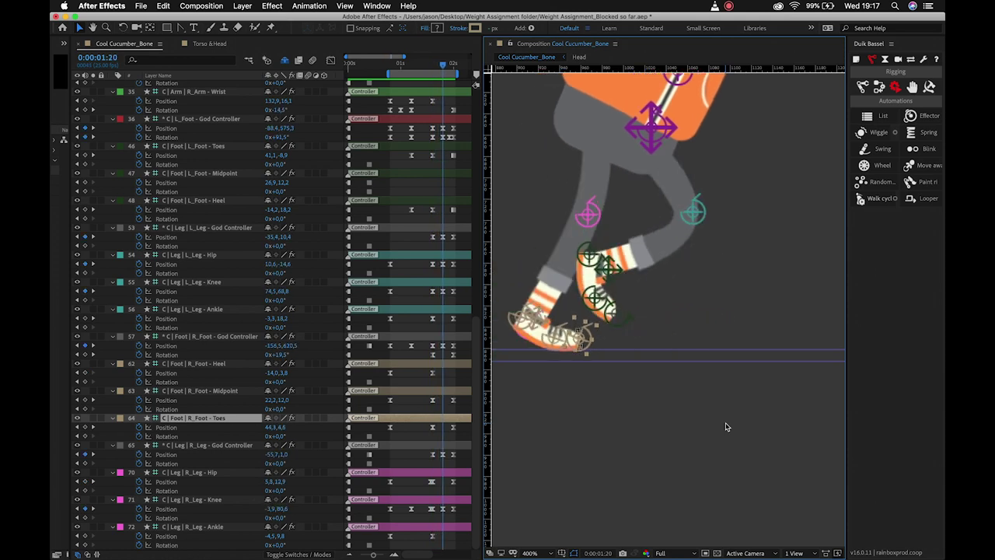
At 0:00:01:20, set the R_Foot Heel controller's Position to -20.4, 0.7 and the R_Foot Midpoint's Position to 17.5, 13.7
{"action": "left_click_drag", "start_coordinate": [586, 325], "coordinate": [657, 343]}
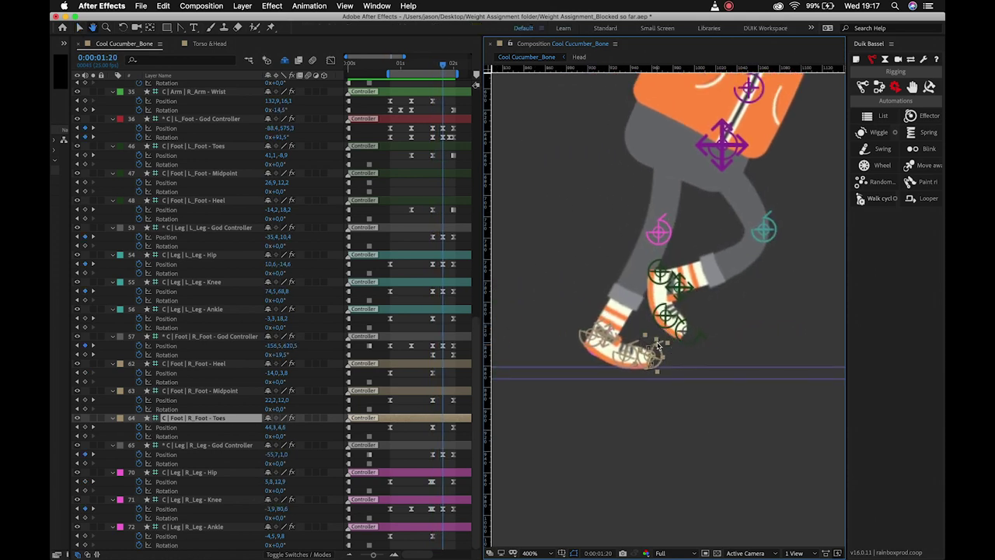
{"action": "left_click", "coordinate": [590, 341]}
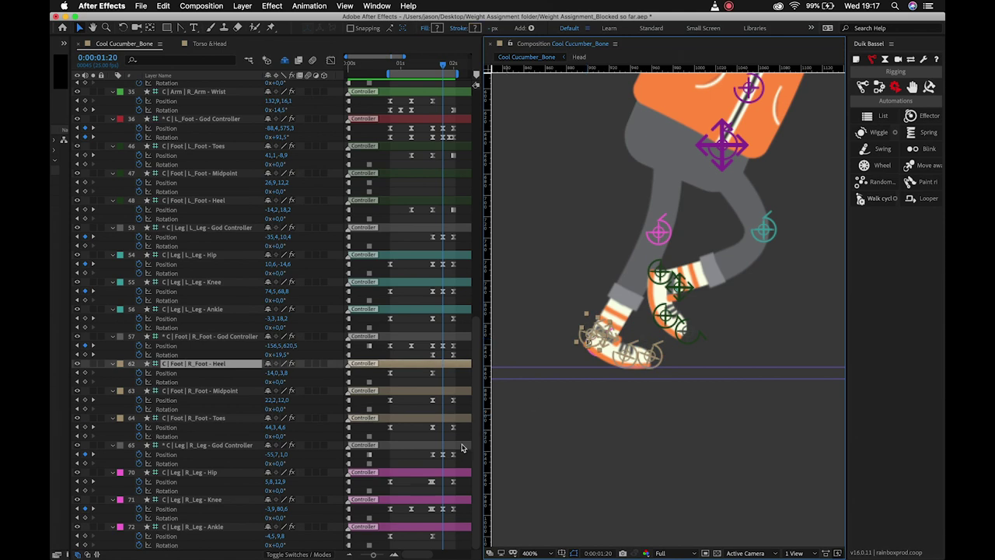
{"action": "key", "text": "j"}
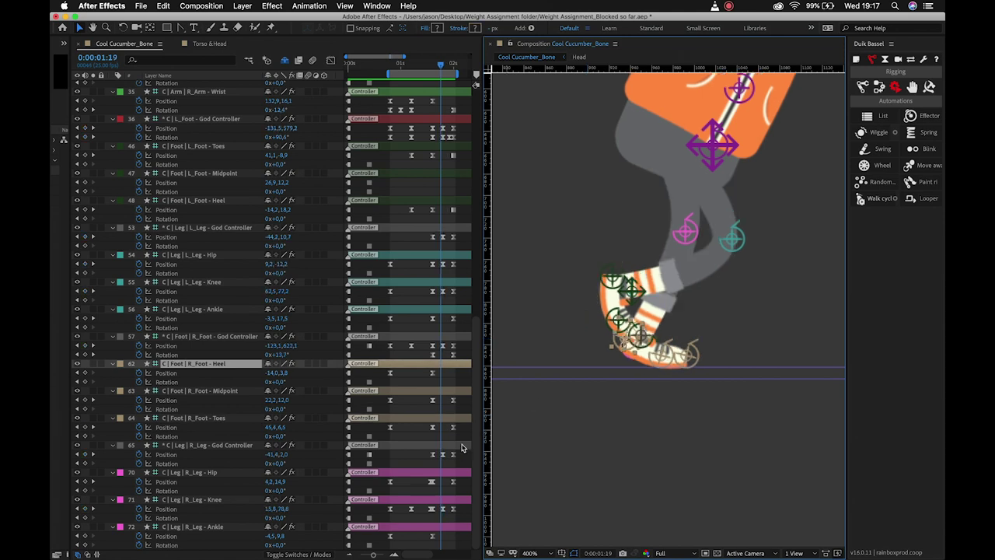
{"action": "key", "text": "k"}
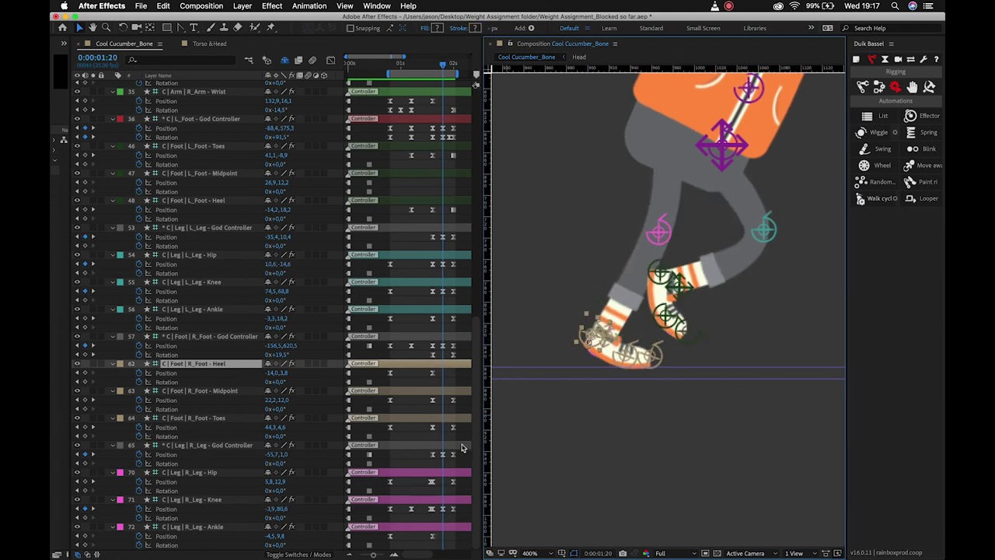
{"action": "key", "text": "shift+Left"}
{"action": "key", "text": "shift+Up"}
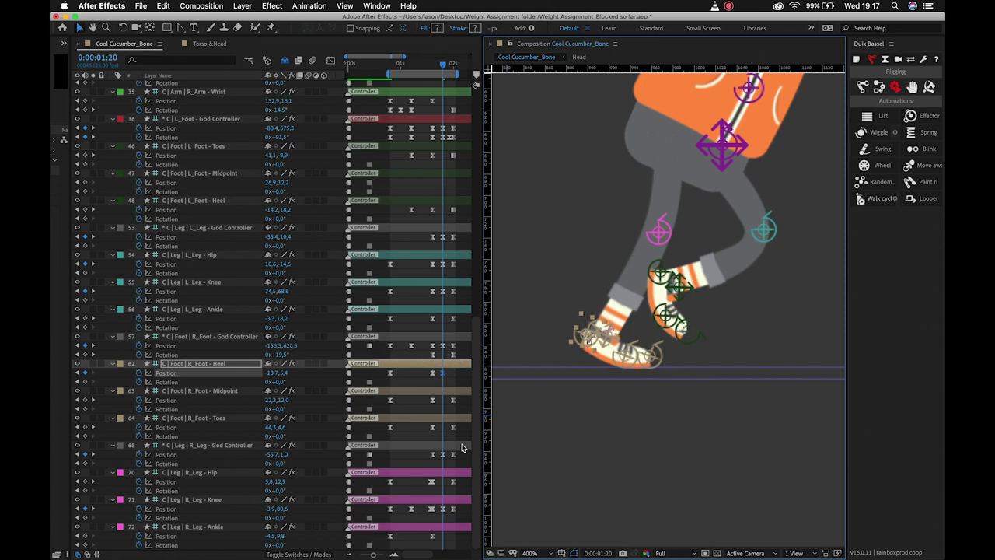
{"action": "key", "text": "super+space"}
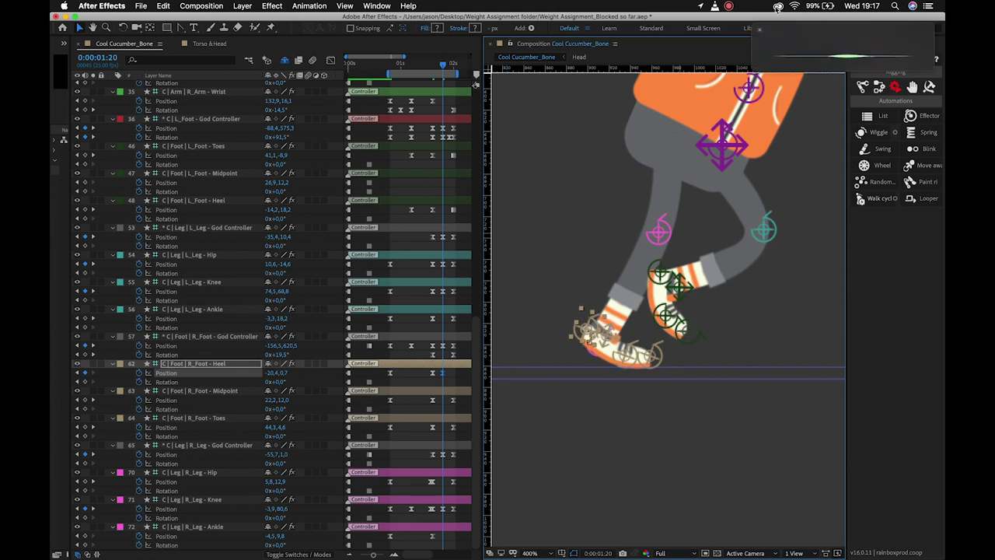
{"action": "left_click", "coordinate": [761, 33]}
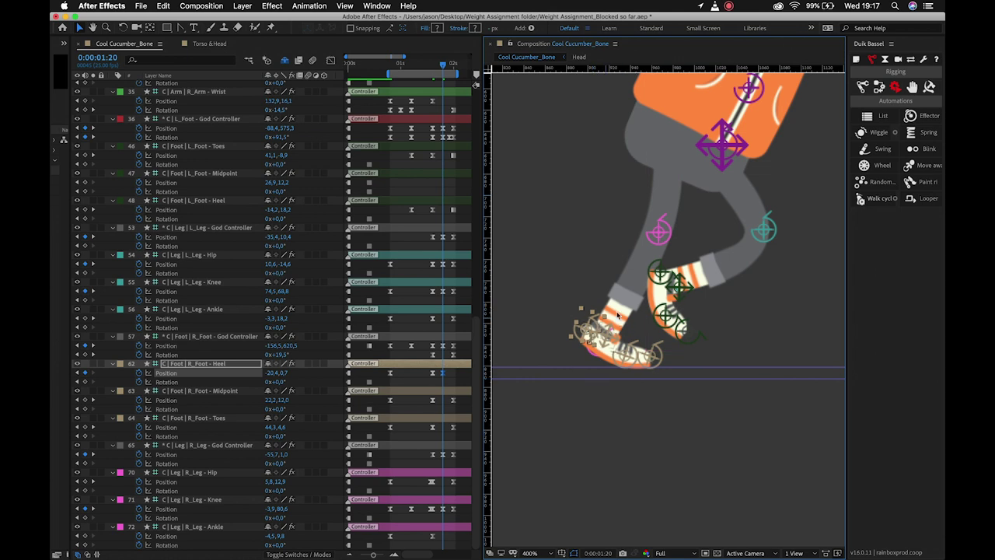
{"action": "left_click", "coordinate": [629, 359]}
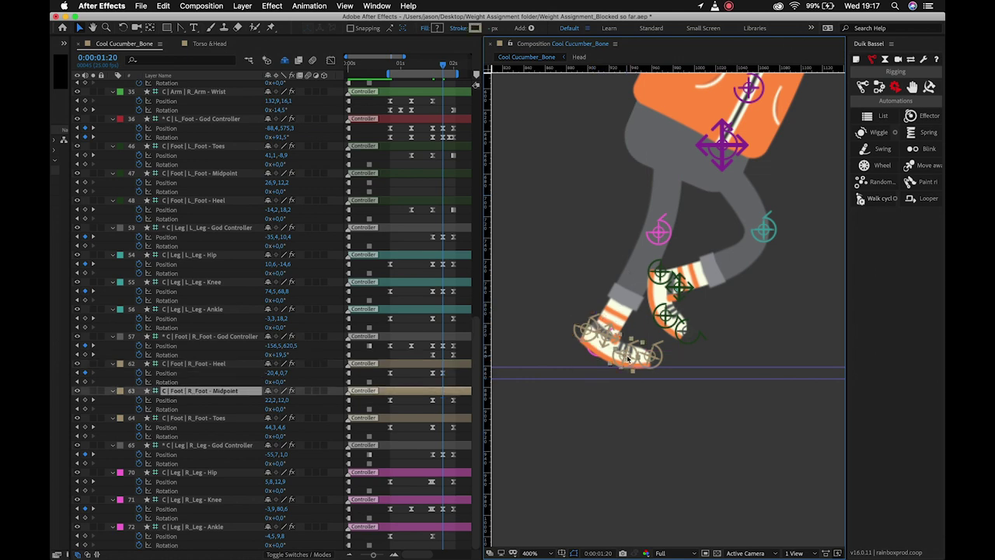
{"action": "left_click_drag", "start_coordinate": [629, 358], "coordinate": [628, 358]}
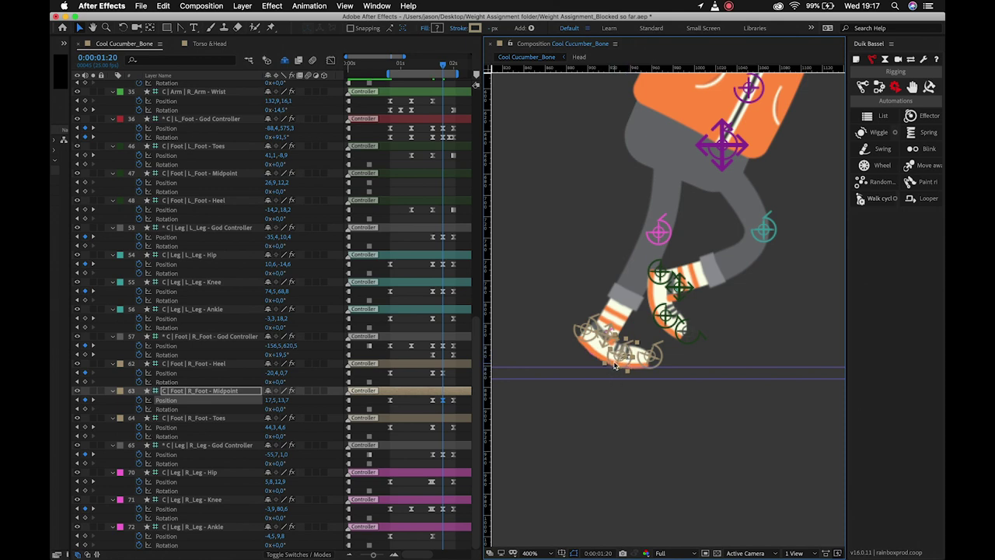
Lower the R_Foot Heel controller to Position -14.0, 11.8 at 0:00:01:15 so the sole lies flat
{"action": "key", "text": "Page_Up"}
{"action": "key", "text": "Page_Up"}
{"action": "key", "text": "Page_Up"}
{"action": "key", "text": "Page_Up"}
{"action": "key", "text": "Page_Up"}
{"action": "key", "text": "Page_Up"}
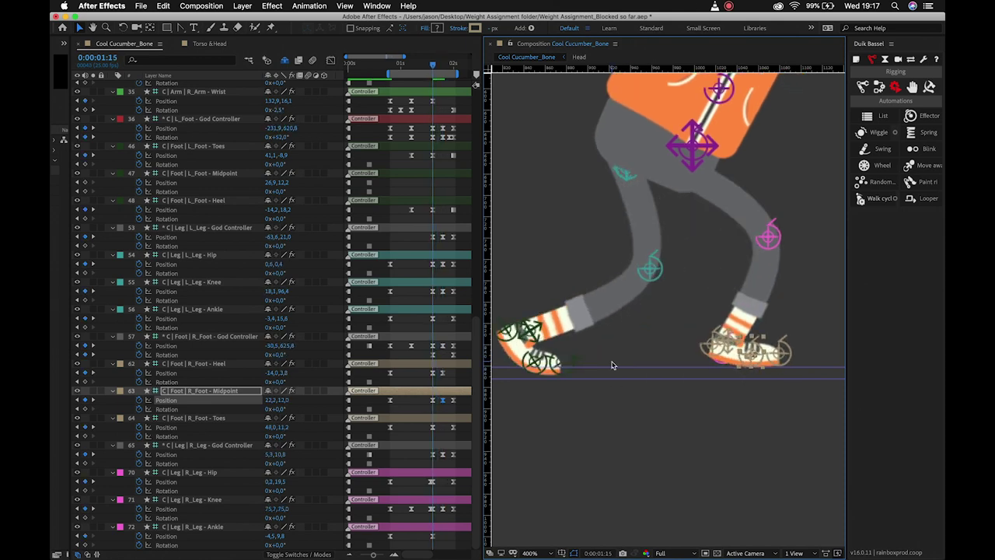
{"action": "key", "text": "Page_Down"}
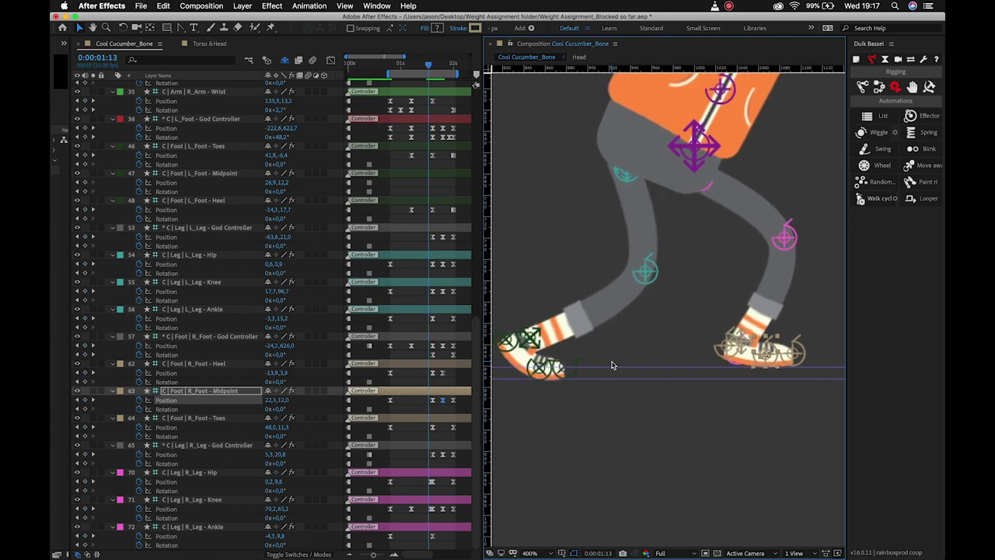
{"action": "left_click", "coordinate": [716, 348]}
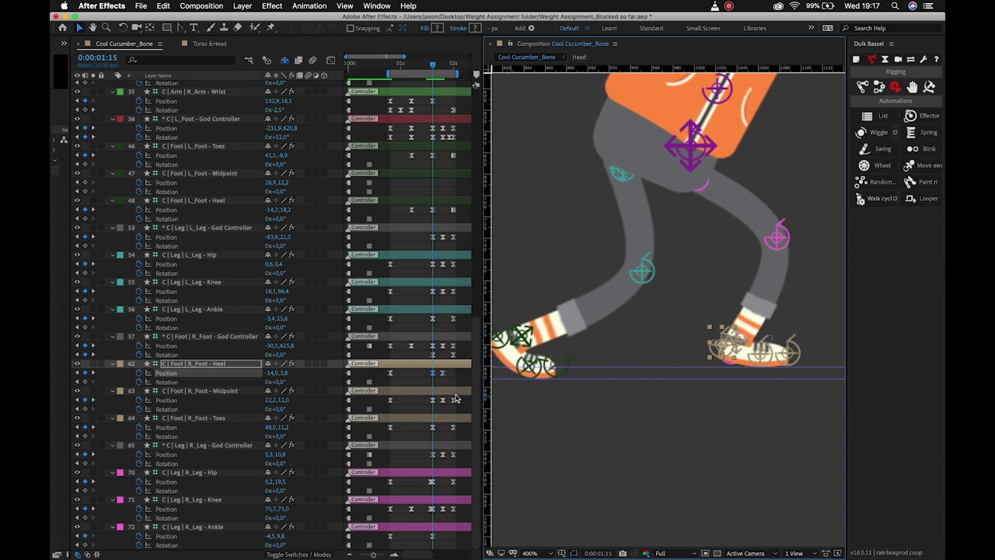
{"action": "key", "text": "shift+Down"}
{"action": "key", "text": "shift+Down"}
{"action": "key", "text": "shift+Up"}
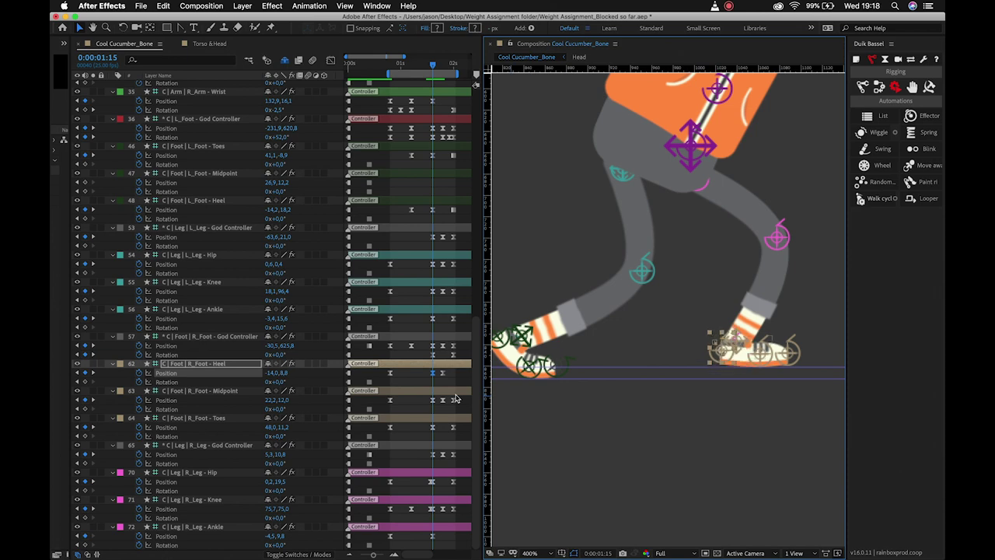
{"action": "key", "text": "Down"}
{"action": "key", "text": "Down"}
{"action": "key", "text": "Down"}
{"action": "key", "text": "Down"}
{"action": "key", "text": "Down"}
{"action": "key", "text": "Up"}
{"action": "key", "text": "Up"}
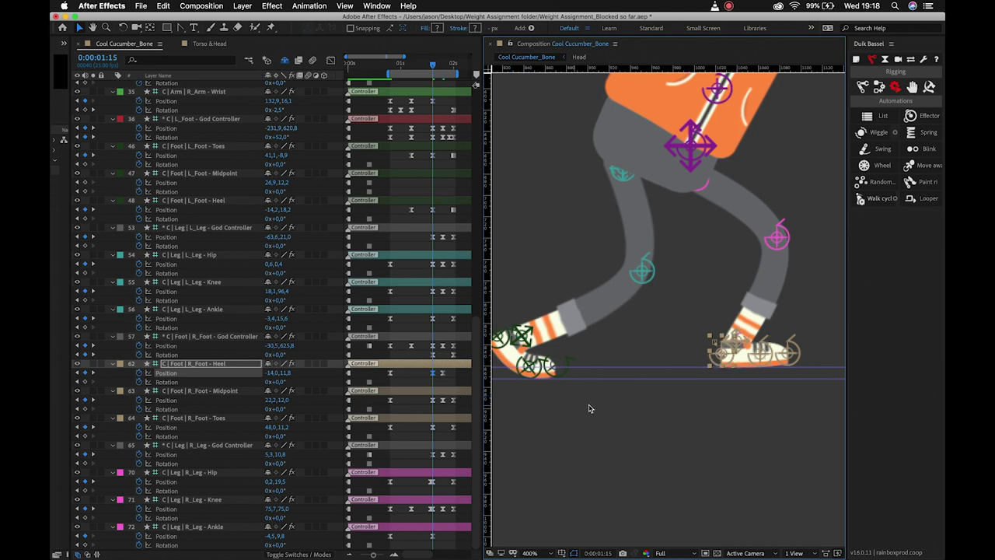
Lower the R_Foot Toes controller to Position 48.0, 13.8 at 0:00:01:15
{"action": "left_click", "coordinate": [800, 358]}
{"action": "key", "text": "Down"}
{"action": "key", "text": "Down"}
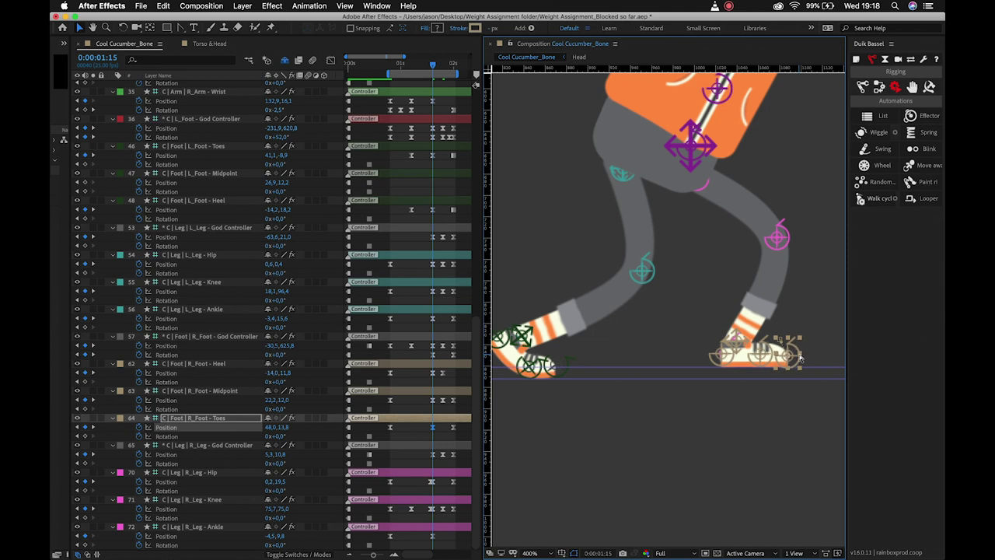
Step through the frames from 0:00:01:15 to 0:00:02:05 to check the right foot's roll and both feet at 0:00:02:00
{"action": "key", "text": "Page_Down"}
{"action": "key", "text": "Page_Down"}
{"action": "key", "text": "Page_Down"}
{"action": "key", "text": "Page_Down"}
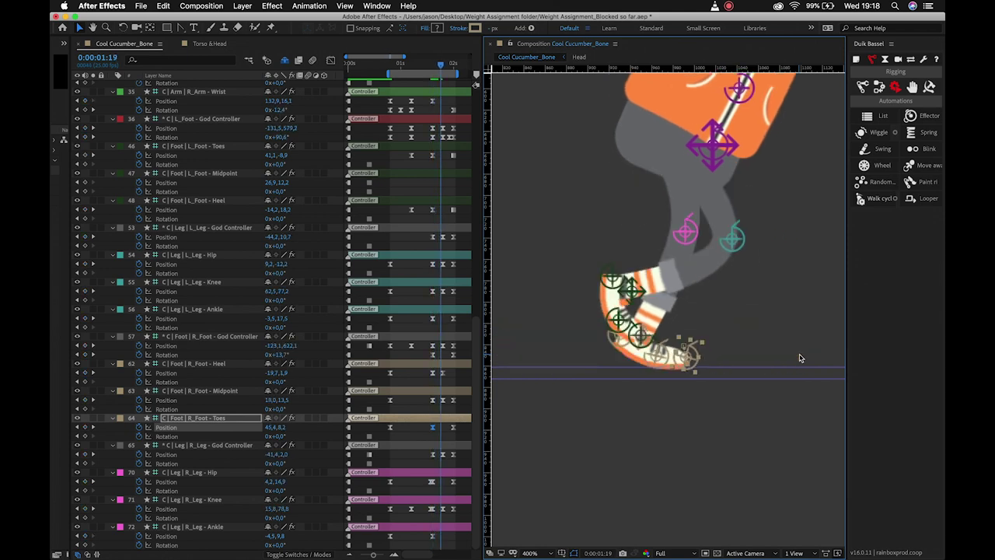
{"action": "key", "text": "Page_Down"}
{"action": "key", "text": "Page_Down"}
{"action": "key", "text": "Page_Down"}
{"action": "key", "text": "Page_Down"}
{"action": "key", "text": "Page_Down"}
{"action": "key", "text": "Page_Down"}
{"action": "key", "text": "Page_Down"}
{"action": "key", "text": "Page_Down"}
{"action": "key", "text": "Page_Down"}
{"action": "key", "text": "Page_Down"}
{"action": "key", "text": "Page_Down"}
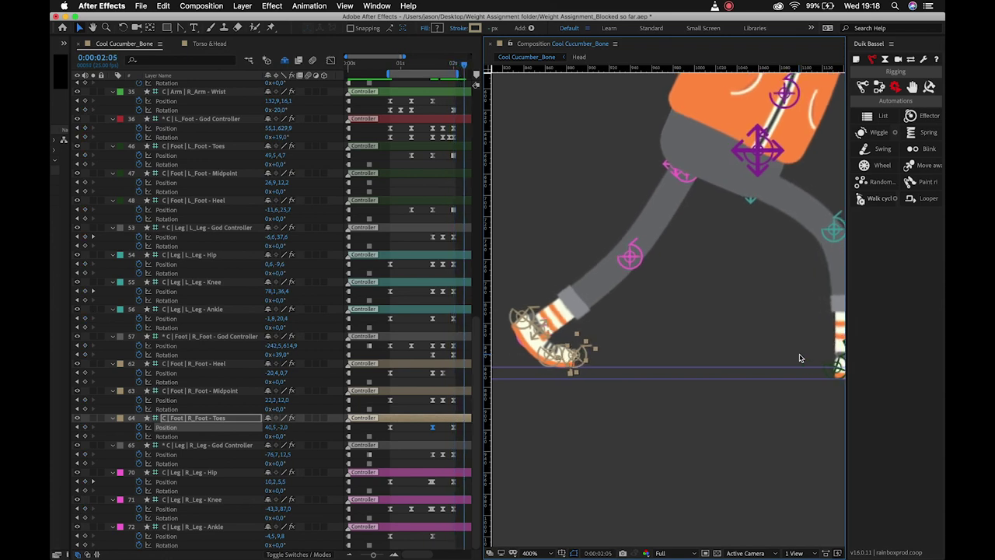
{"action": "key", "text": "Page_Up"}
{"action": "key", "text": "Page_Up"}
{"action": "key", "text": "Page_Up"}
{"action": "key", "text": "Page_Up"}
{"action": "key", "text": "Page_Up"}
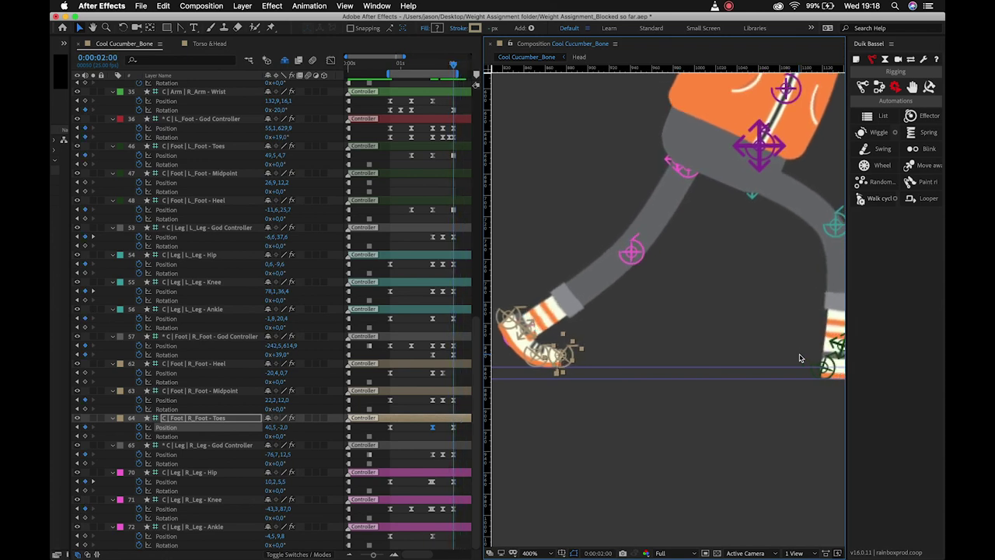
{"action": "left_click_drag", "start_coordinate": [784, 369], "coordinate": [691, 362]}
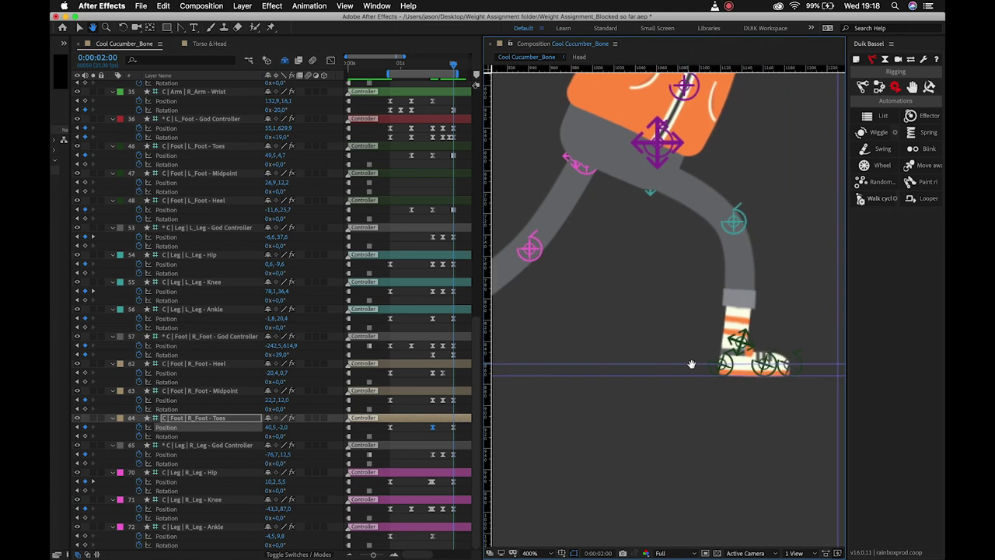
Check the left foot's forward swing frame by frame between 0:00:01:16 and 0:00:01:19
{"action": "left_click", "coordinate": [762, 367]}
{"action": "key", "text": "Page_Up"}
{"action": "key", "text": "Page_Up"}
{"action": "key", "text": "Page_Up"}
{"action": "key", "text": "Page_Up"}
{"action": "key", "text": "Page_Up"}
{"action": "key", "text": "Page_Up"}
{"action": "key", "text": "Page_Up"}
{"action": "key", "text": "Page_Up"}
{"action": "key", "text": "Page_Up"}
{"action": "key", "text": "Page_Up"}
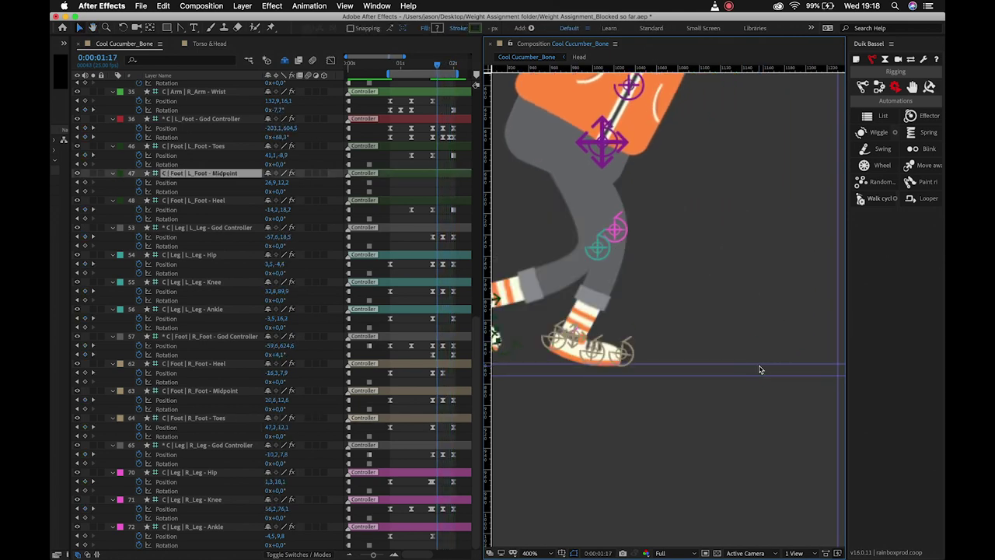
{"action": "key", "text": "Page_Down"}
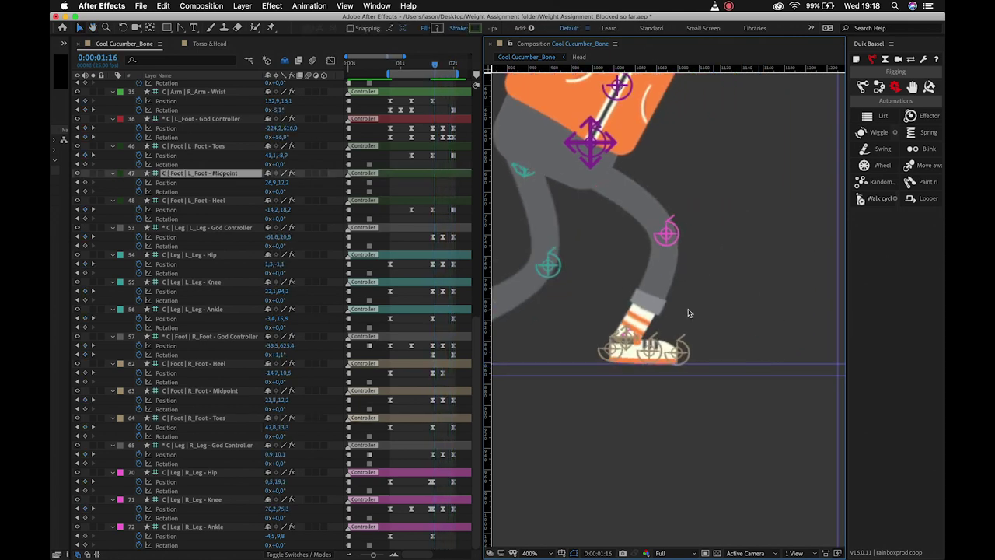
{"action": "left_click_drag", "start_coordinate": [604, 326], "coordinate": [713, 324]}
{"action": "key", "text": "Page_Down"}
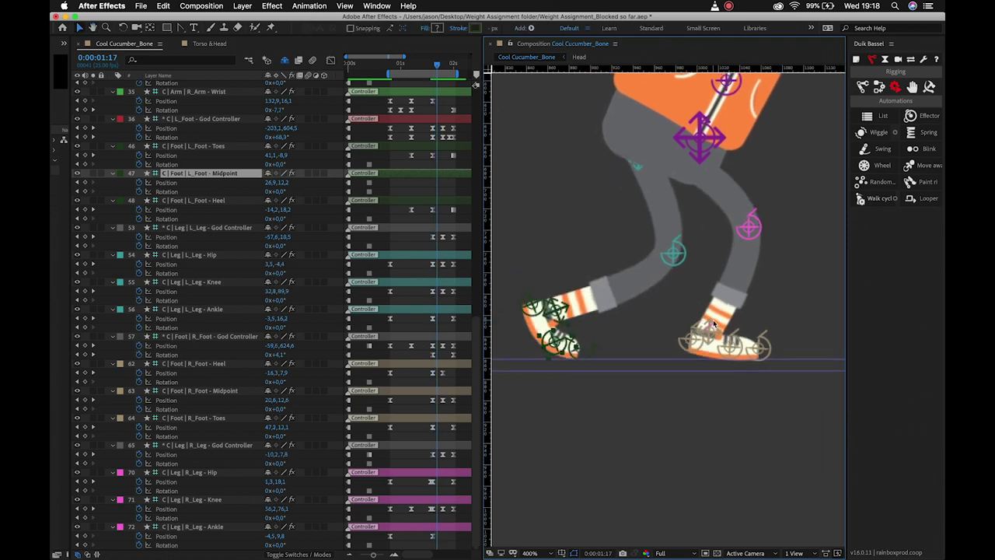
{"action": "key", "text": "Page_Down"}
{"action": "key", "text": "Page_Down"}
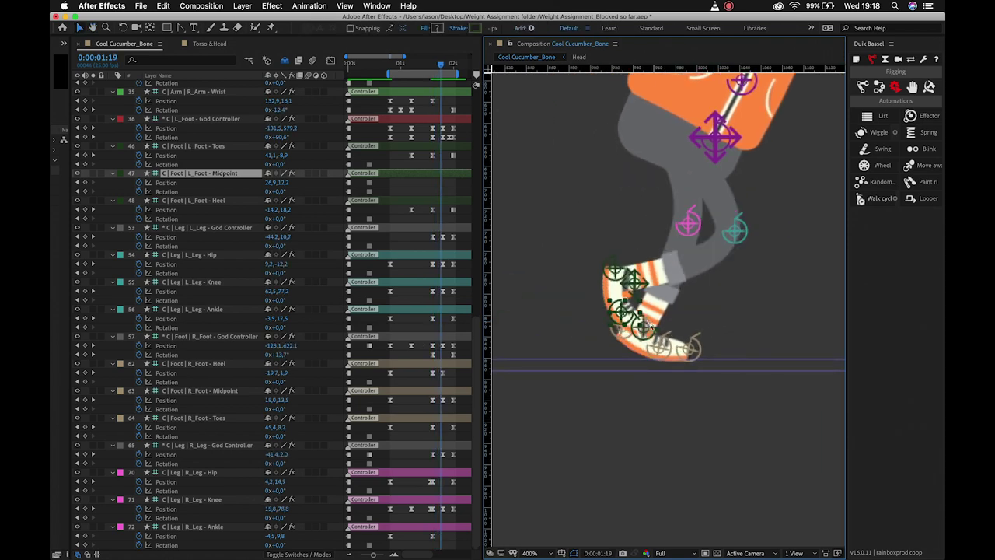
Bend the left foot's tip backward at 0:00:01:20 by setting the L_Foot Toes controller's Position to 46.5, 5.0
{"action": "left_click", "coordinate": [642, 334]}
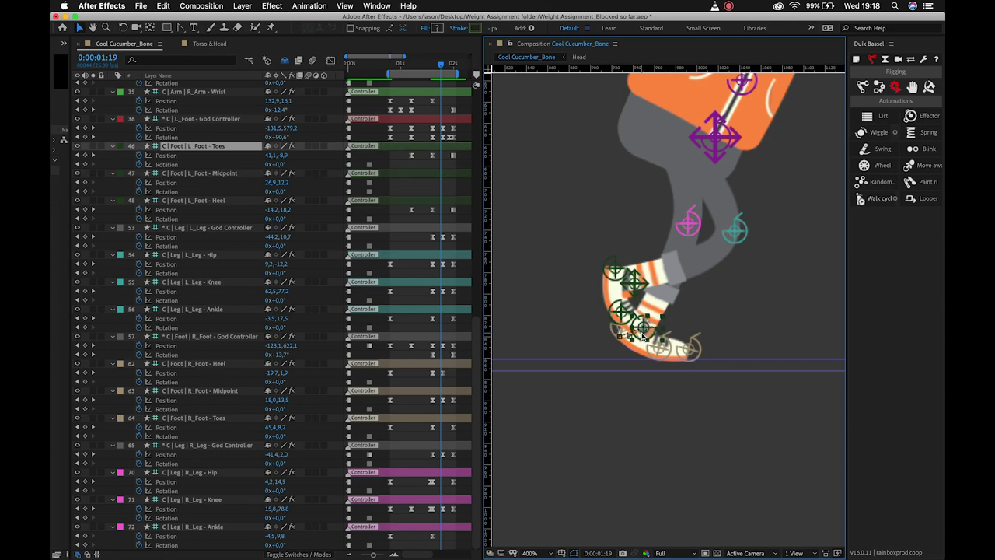
{"action": "key", "text": "Page_Down"}
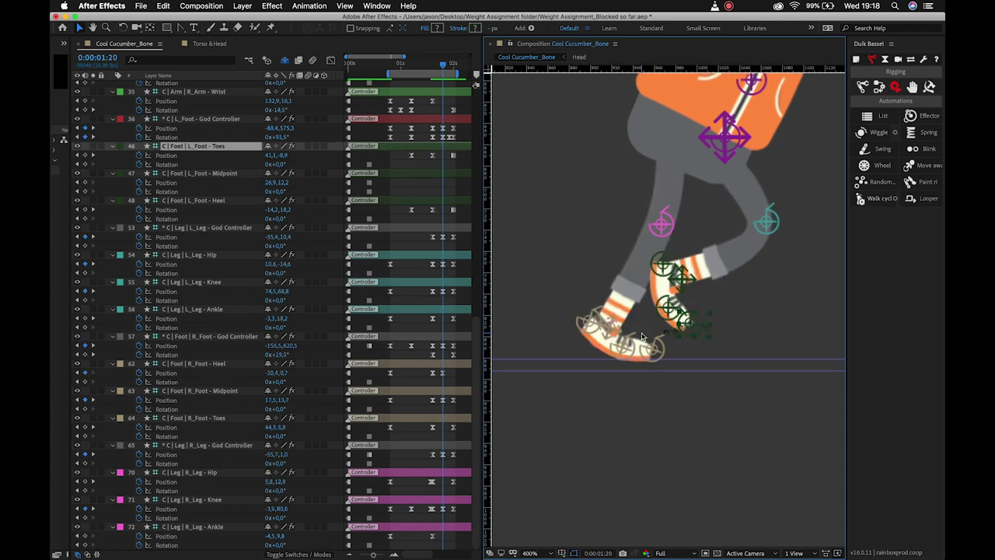
{"action": "key", "text": "shift+Left"}
{"action": "key", "text": "shift+Left"}
{"action": "key", "text": "shift+Left"}
{"action": "key", "text": "shift+Left"}
{"action": "key", "text": "shift+Left"}
{"action": "key", "text": "shift+Left"}
{"action": "key", "text": "Right"}
{"action": "key", "text": "Right"}
{"action": "key", "text": "Right"}
{"action": "key", "text": "Right"}
{"action": "key", "text": "Right"}
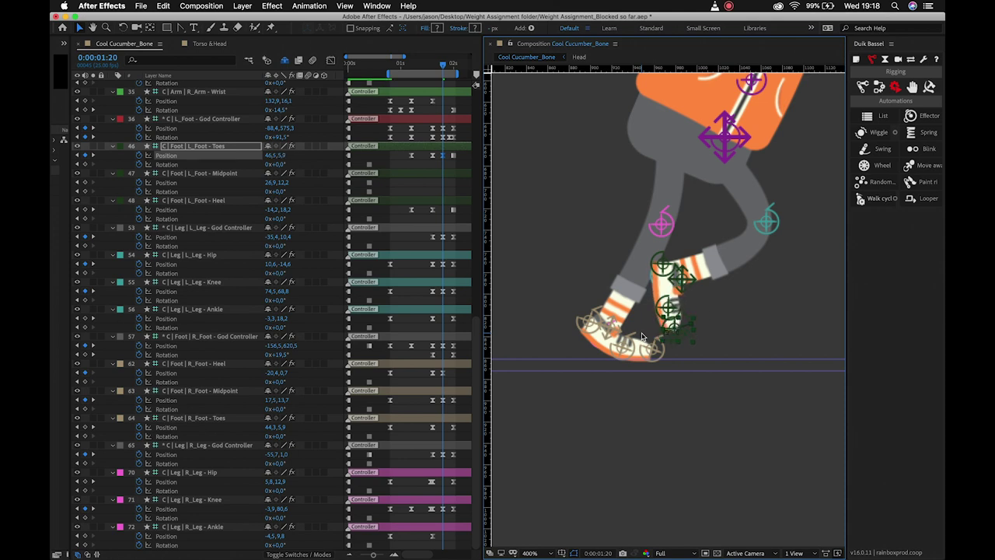
Compare frames around the left foot's landing, and ease the R_Arm Wrist Rotation and L_Foot Toes and Heel Position keyframes at 0:00:02:00
{"action": "key", "text": "Page_Down"}
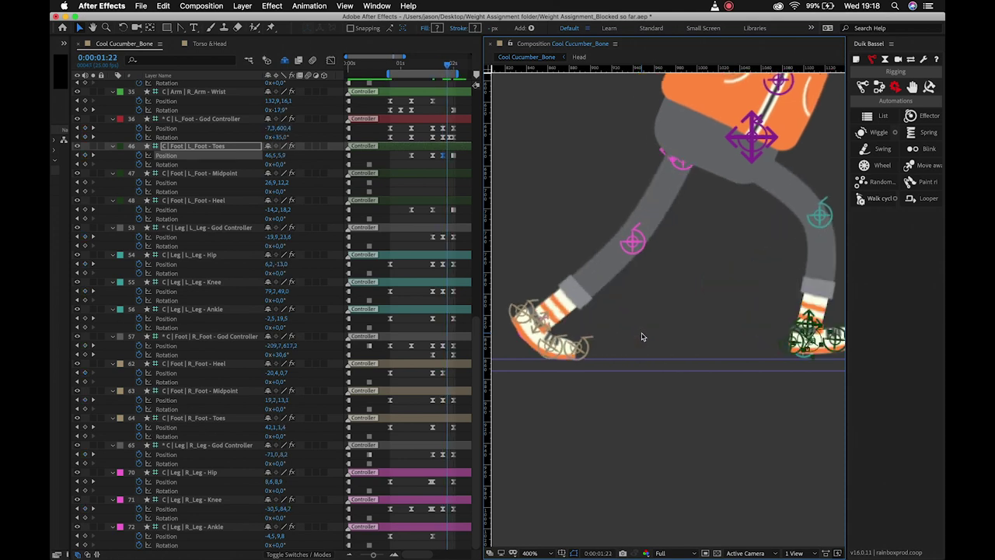
{"action": "key", "text": "Page_Down"}
{"action": "left_click_drag", "start_coordinate": [748, 337], "coordinate": [648, 350]}
{"action": "key", "text": "Page_Down"}
{"action": "key", "text": "Page_Down"}
{"action": "key", "text": "Page_Down"}
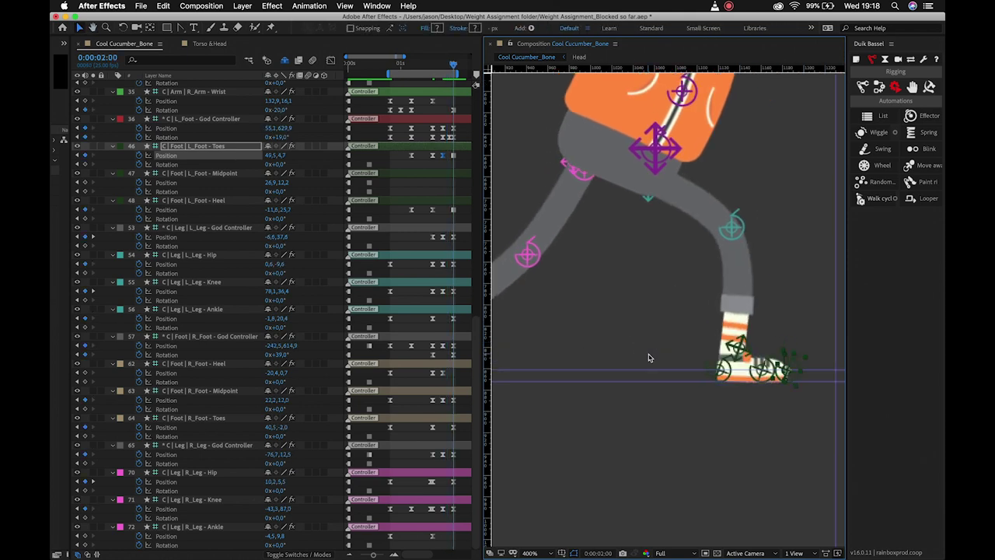
{"action": "key", "text": "Page_Up"}
{"action": "key", "text": "Page_Down"}
{"action": "key", "text": "Page_Up"}
{"action": "key", "text": "Page_Down"}
{"action": "key", "text": "Page_Up"}
{"action": "key", "text": "Page_Down"}
{"action": "left_click", "coordinate": [453, 109]}
{"action": "left_click_drag", "start_coordinate": [445, 153], "coordinate": [466, 222]}
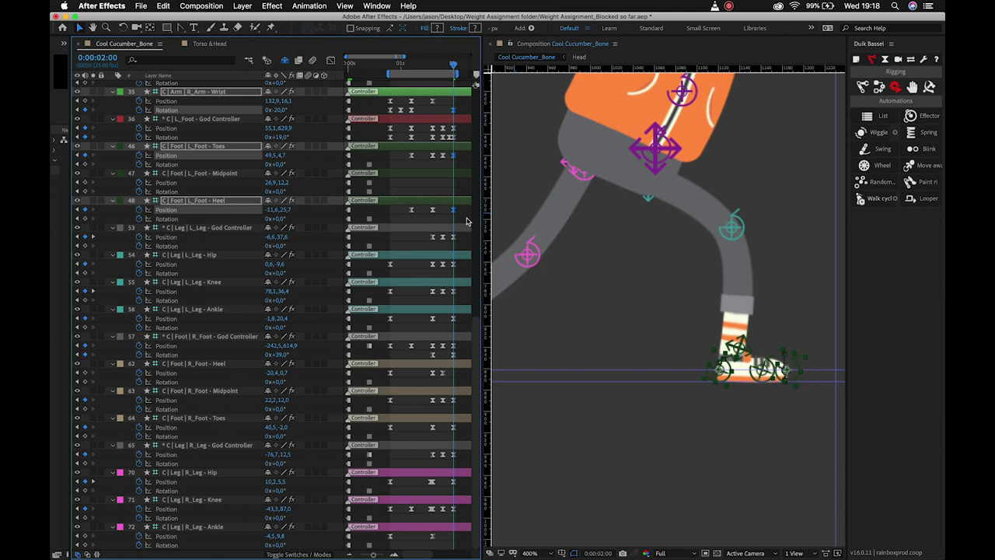
Extend the work area's end to shortly before 0:00:03:00 and preview the whole character's animation
{"action": "key", "text": "z"}
{"action": "left_click", "coordinate": [636, 301], "text": "alt"}
{"action": "left_click", "coordinate": [636, 301], "text": "alt"}
{"action": "left_click_drag", "start_coordinate": [456, 75], "coordinate": [362, 94]}
{"action": "scroll", "coordinate": [362, 94], "scroll_direction": "left", "scroll_amount": 5}
{"action": "scroll", "coordinate": [362, 94], "scroll_direction": "up", "scroll_amount": 1}
{"action": "scroll", "coordinate": [362, 94], "scroll_direction": "right", "scroll_amount": 2}
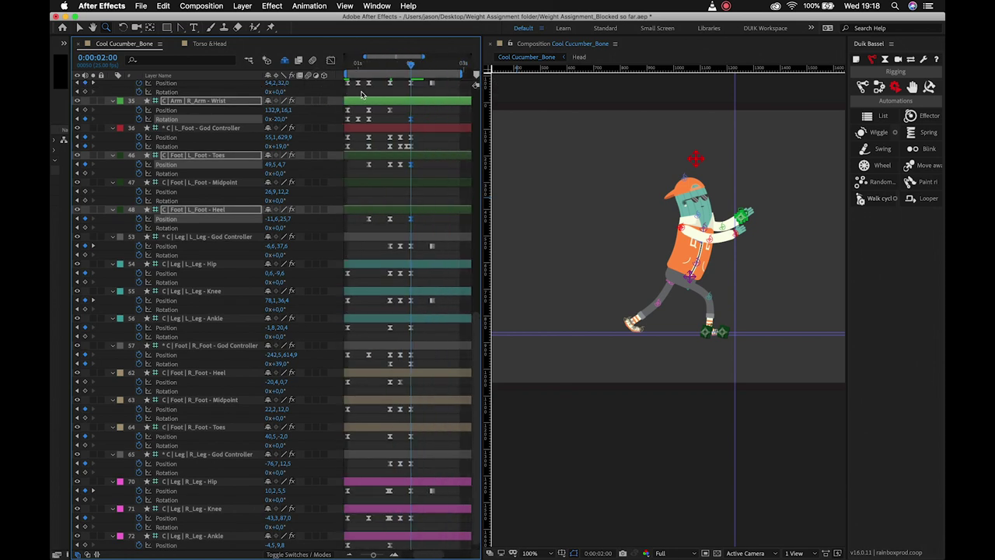
{"action": "left_click_drag", "start_coordinate": [464, 75], "coordinate": [457, 76]}
{"action": "key", "text": "space"}
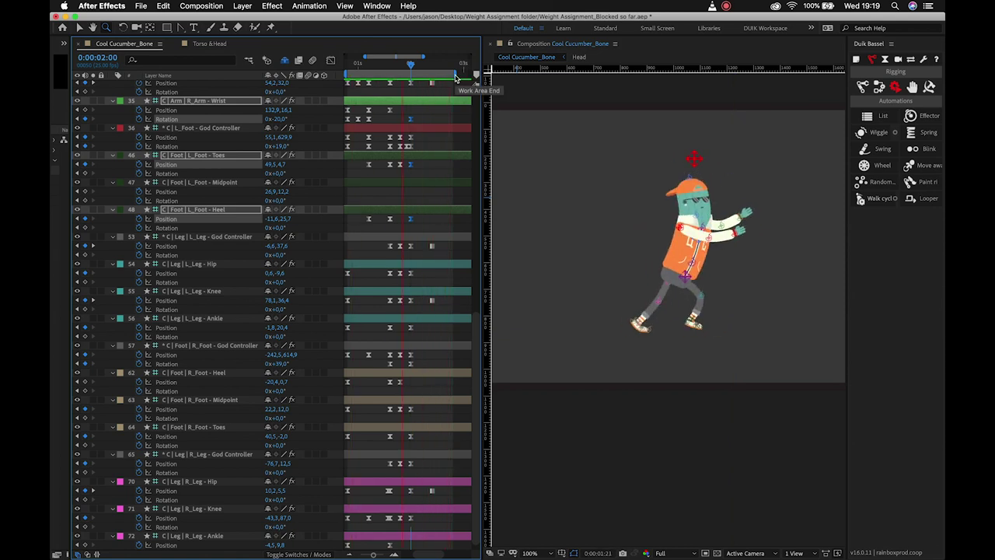
{"action": "key", "text": "space"}
Ease the 0:00:02:10 Position keyframes of Head Top, Head Middle, Pelvis and the R_Arm God Controller, and preview the animation
{"action": "left_click", "coordinate": [729, 180]}
{"action": "scroll", "coordinate": [722, 195], "scroll_direction": "up", "scroll_amount": 5}
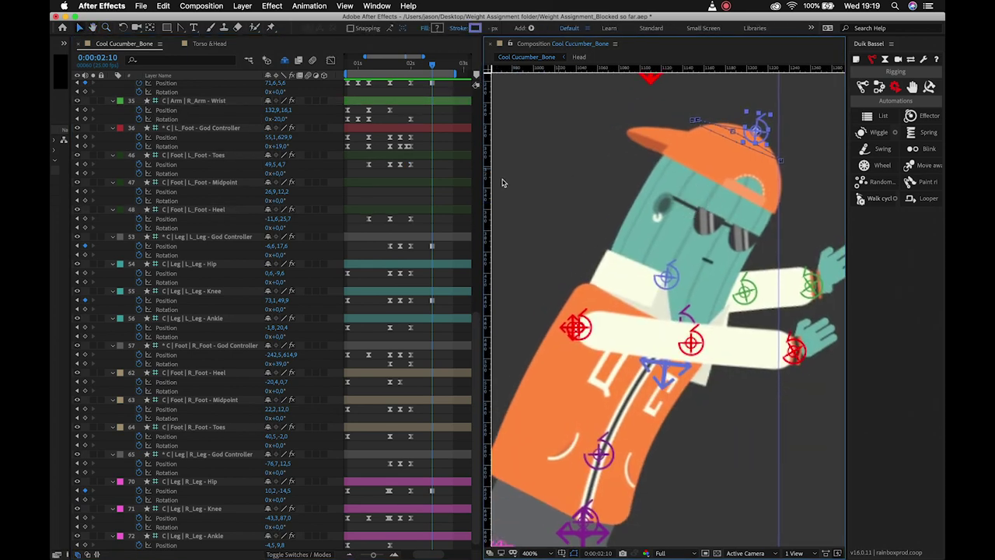
{"action": "scroll", "coordinate": [408, 239], "scroll_direction": "up", "scroll_amount": 10}
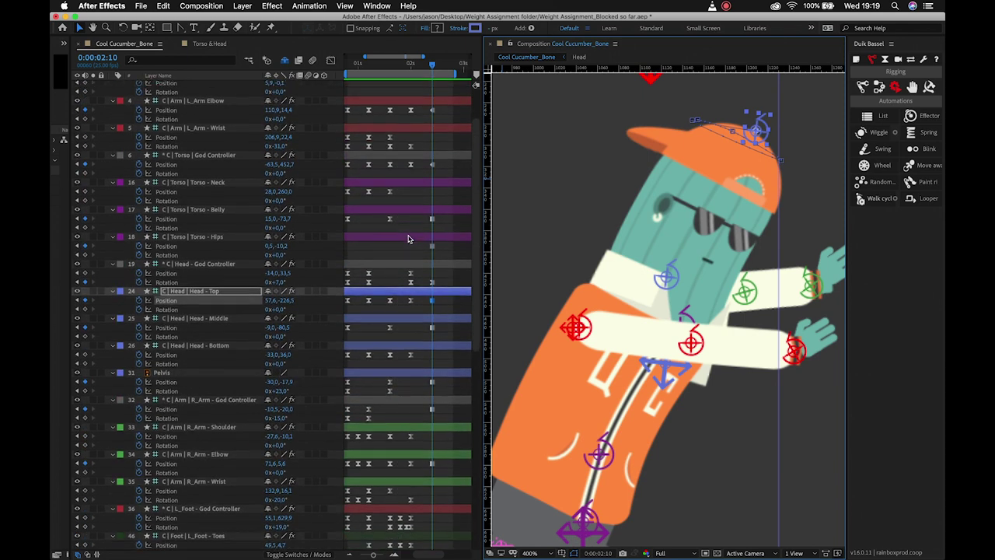
{"action": "scroll", "coordinate": [412, 247], "scroll_direction": "down", "scroll_amount": 1}
{"action": "left_click_drag", "start_coordinate": [426, 267], "coordinate": [444, 376]}
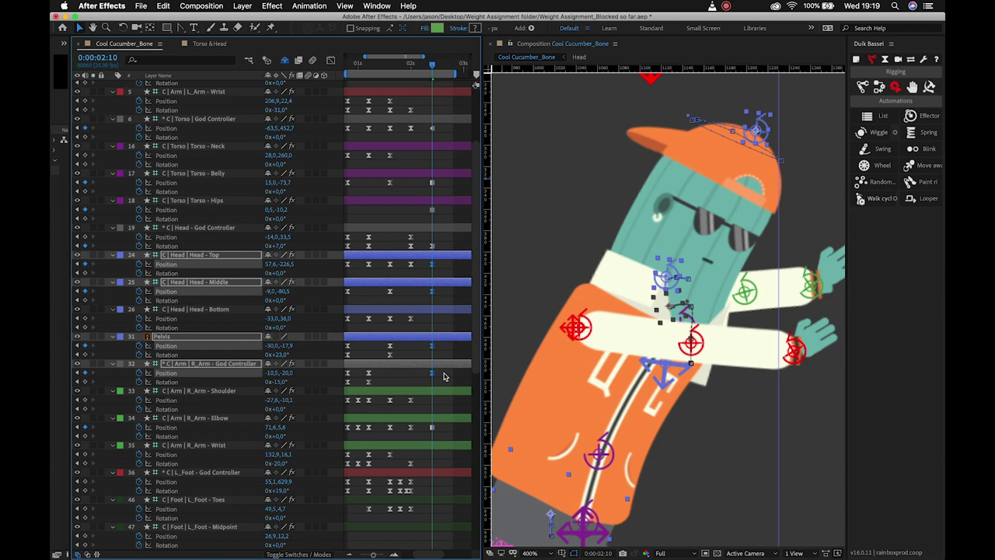
{"action": "key", "text": "space"}
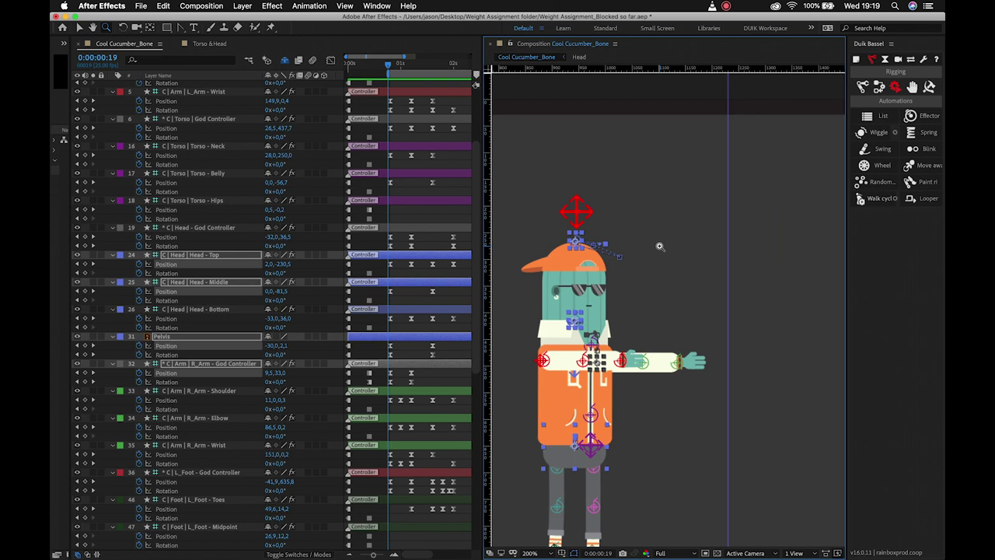
Examine the torso's movement with the whole character in view, stepping from 0:00:00:19 through the push and playing it back
{"action": "left_click_drag", "start_coordinate": [659, 247], "coordinate": [707, 201]}
{"action": "key", "text": "v"}
{"action": "left_click", "coordinate": [638, 372]}
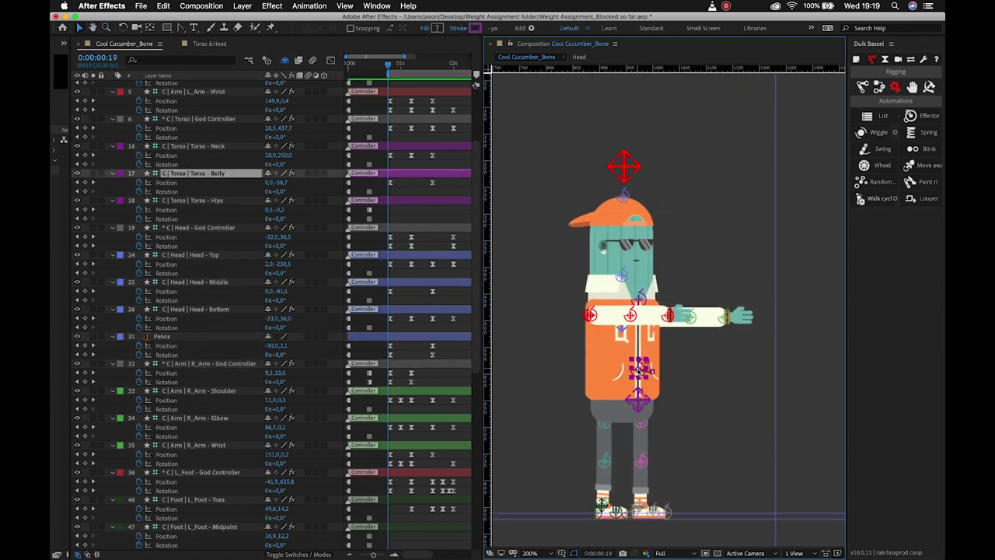
{"action": "key", "text": "super+Right"}
{"action": "key", "text": "super+Right"}
{"action": "key", "text": "super+Right"}
{"action": "key", "text": "super+Right"}
{"action": "key", "text": "super+Right"}
{"action": "key", "text": "super+Right"}
{"action": "key", "text": "Page_Down"}
{"action": "key", "text": "Page_Down"}
{"action": "key", "text": "Page_Down"}
{"action": "key", "text": "Page_Down"}
{"action": "key", "text": "Page_Down"}
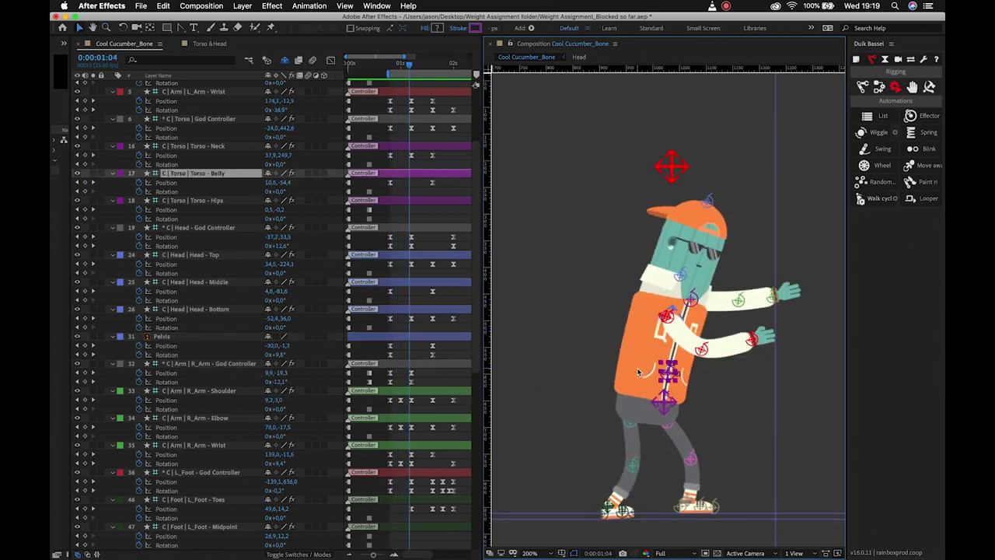
{"action": "key", "text": "space"}
Ease the Torso Belly, Hips and God Controller Position keyframes at 0:00:02:10, and move the Hips' preceding Position keyframe to 0:00:01:15
{"action": "left_click_drag", "start_coordinate": [439, 198], "coordinate": [432, 223]}
{"action": "left_click", "coordinate": [444, 190]}
{"action": "key", "text": "space"}
{"action": "left_click_drag", "start_coordinate": [370, 223], "coordinate": [390, 222]}
{"action": "key", "text": "space"}
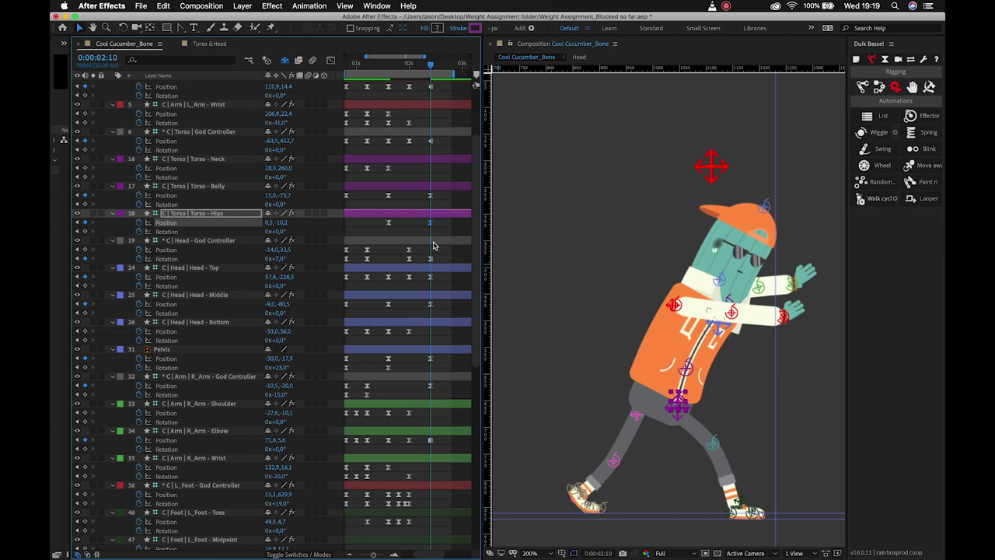
{"action": "left_click", "coordinate": [432, 143]}
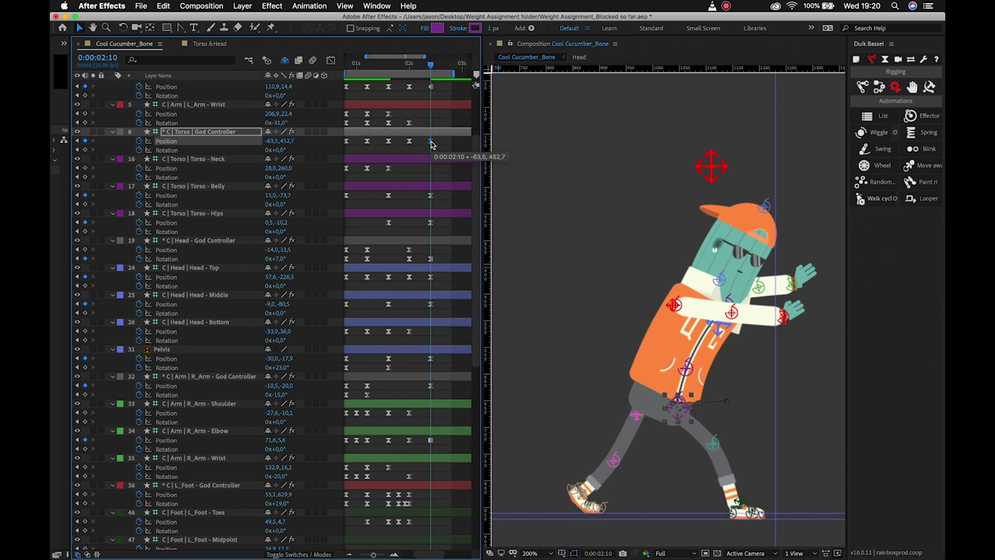
{"action": "left_click", "coordinate": [431, 259]}
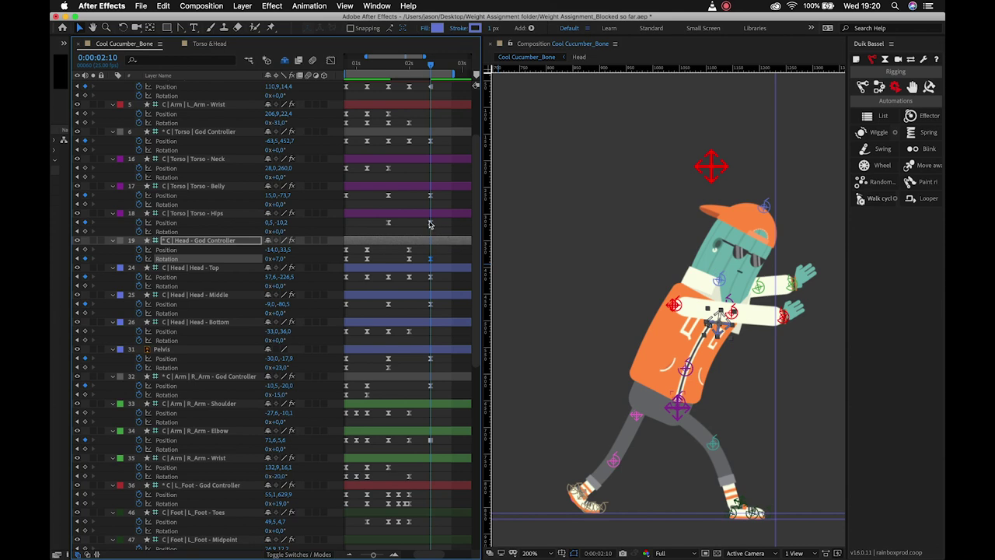
Set the Torso Hips controller's Position to 0.5, -20.2 at 0:00:02:10
{"action": "left_click", "coordinate": [430, 224]}
{"action": "key", "text": "Page_Up"}
{"action": "key", "text": "Page_Down"}
{"action": "key", "text": "Page_Up"}
{"action": "key", "text": "Page_Up"}
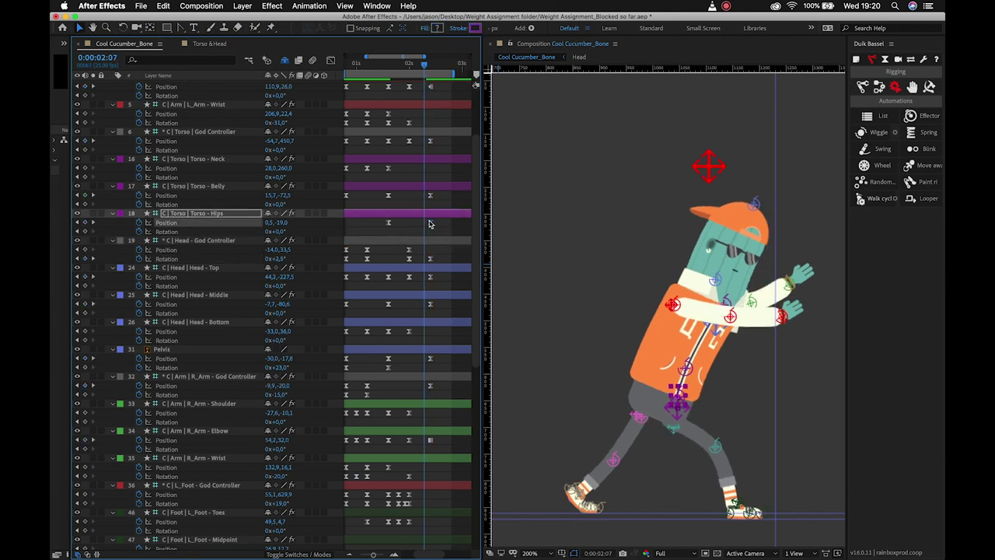
Check the hips and torso frame by frame between about 0:00:02:04 and 0:00:02:12
{"action": "key", "text": "Page_Up"}
{"action": "key", "text": "Page_Up"}
{"action": "key", "text": "Page_Up"}
{"action": "key", "text": "Page_Up"}
{"action": "key", "text": "Page_Up"}
{"action": "key", "text": "Page_Up"}
{"action": "key", "text": "Page_Up"}
{"action": "key", "text": "Page_Up"}
{"action": "key", "text": "Page_Up"}
{"action": "key", "text": "Page_Up"}
{"action": "key", "text": "Page_Down"}
{"action": "key", "text": "Page_Down"}
{"action": "key", "text": "Page_Down"}
{"action": "key", "text": "Page_Down"}
{"action": "key", "text": "Page_Down"}
{"action": "key", "text": "Page_Down"}
{"action": "key", "text": "Page_Down"}
{"action": "key", "text": "Page_Down"}
{"action": "key", "text": "Page_Down"}
{"action": "key", "text": "Page_Down"}
{"action": "key", "text": "Page_Down"}
{"action": "key", "text": "Page_Down"}
{"action": "key", "text": "Page_Down"}
{"action": "key", "text": "Page_Up"}
{"action": "key", "text": "Page_Up"}
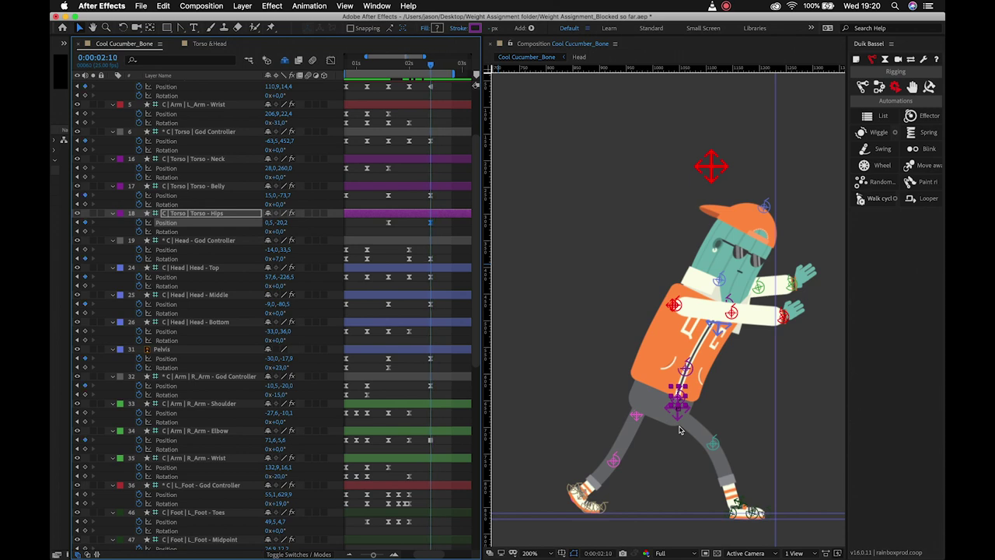
Set the Head Bottom controller's Position to -53.0, 26.0 at 0:00:02:10 and preview the head's movement
{"action": "left_click", "coordinate": [720, 281]}
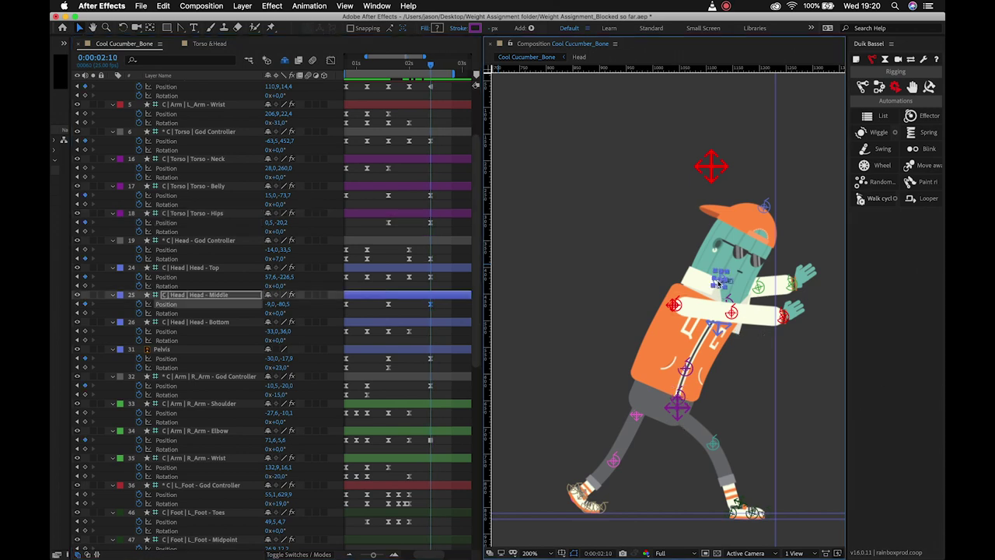
{"action": "left_click", "coordinate": [233, 323]}
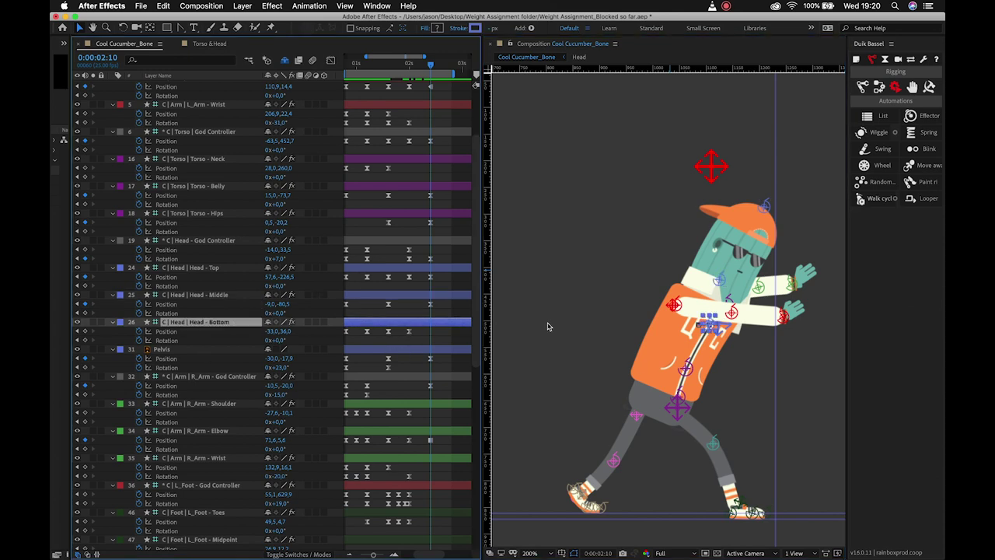
{"action": "key", "text": "shift+Left"}
{"action": "key", "text": "shift+Left"}
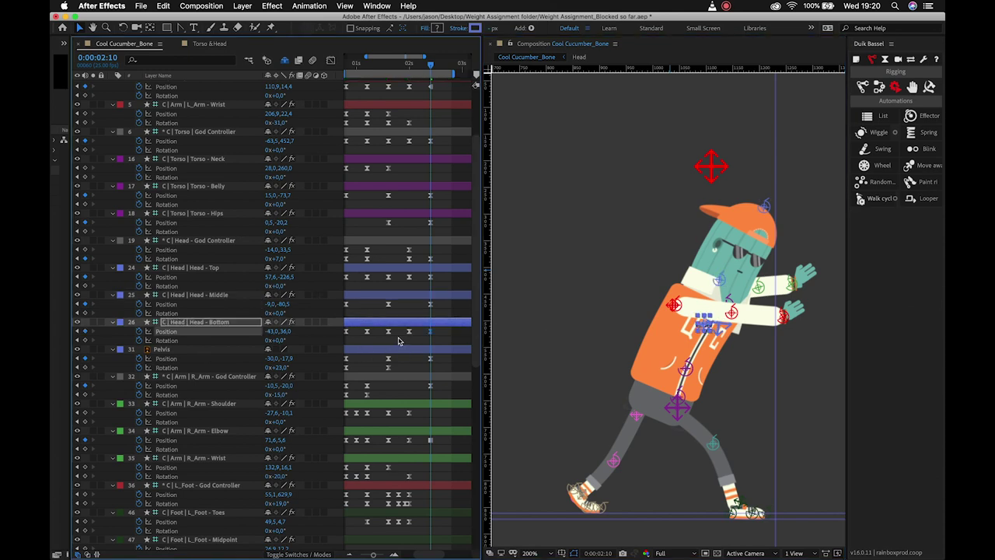
{"action": "key", "text": "shift+Up"}
{"action": "key", "text": "shift+Left"}
{"action": "key", "text": "shift+Right"}
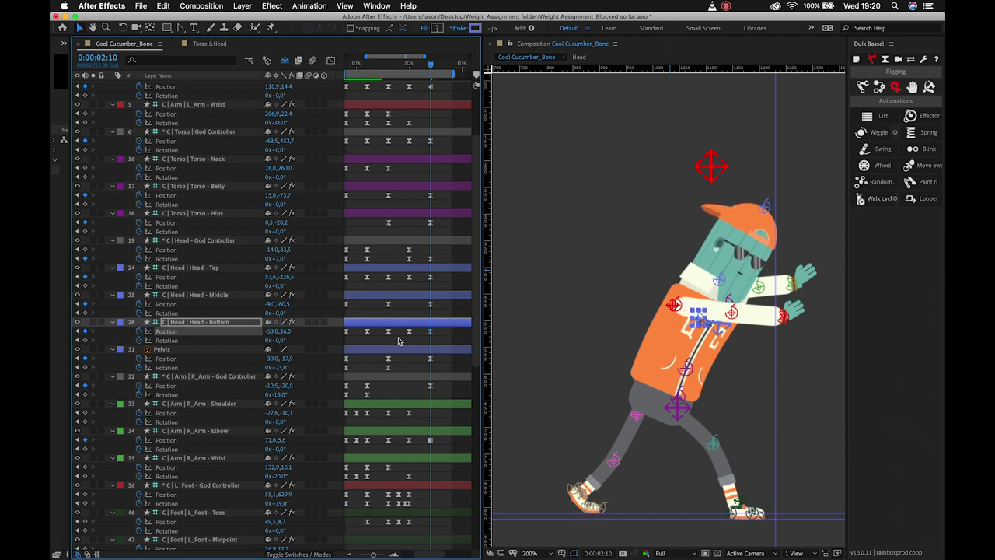
{"action": "key", "text": "space"}
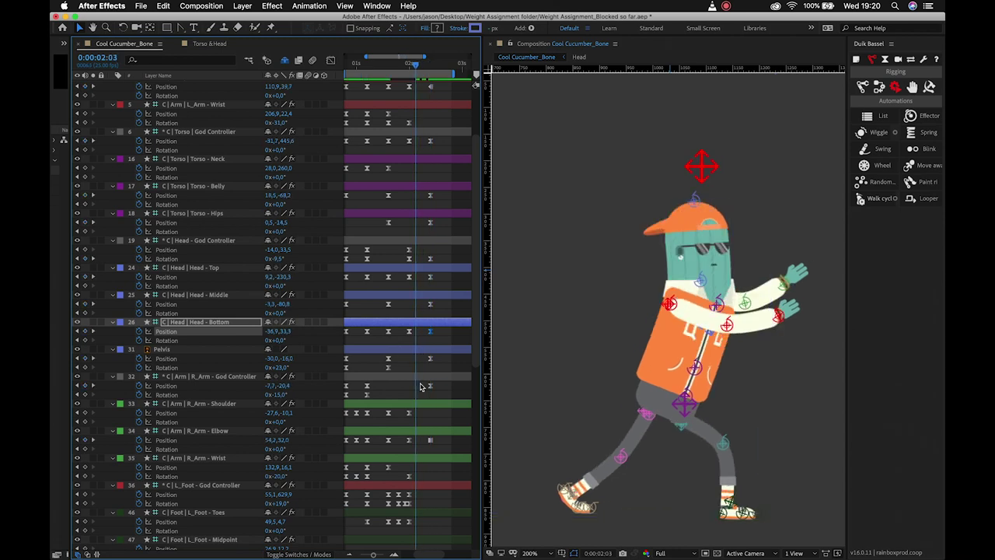
{"action": "key", "text": "space"}
Ease the R_Arm Elbow controller's Position keyframe at 0:00:02:10 and preview the animation
{"action": "left_click", "coordinate": [758, 286]}
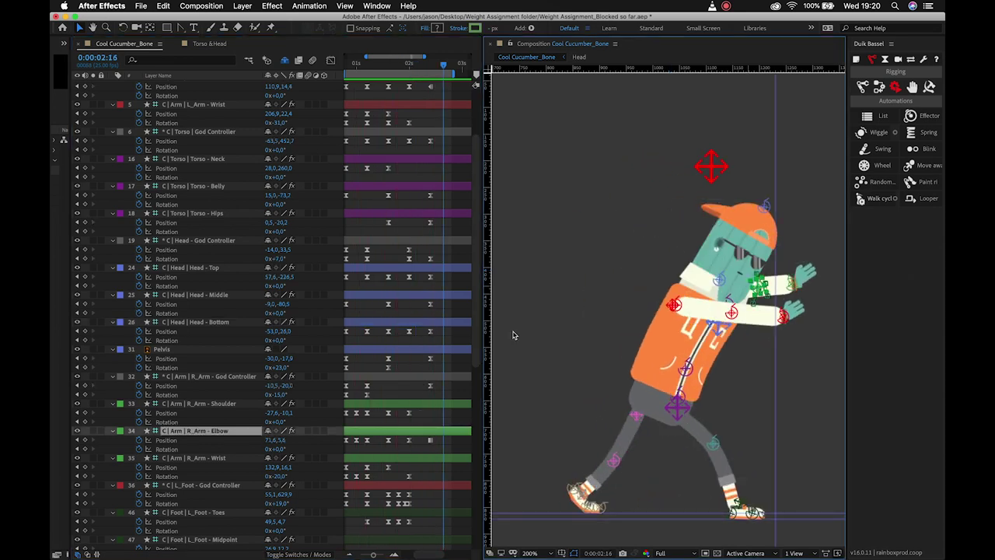
{"action": "left_click", "coordinate": [430, 440]}
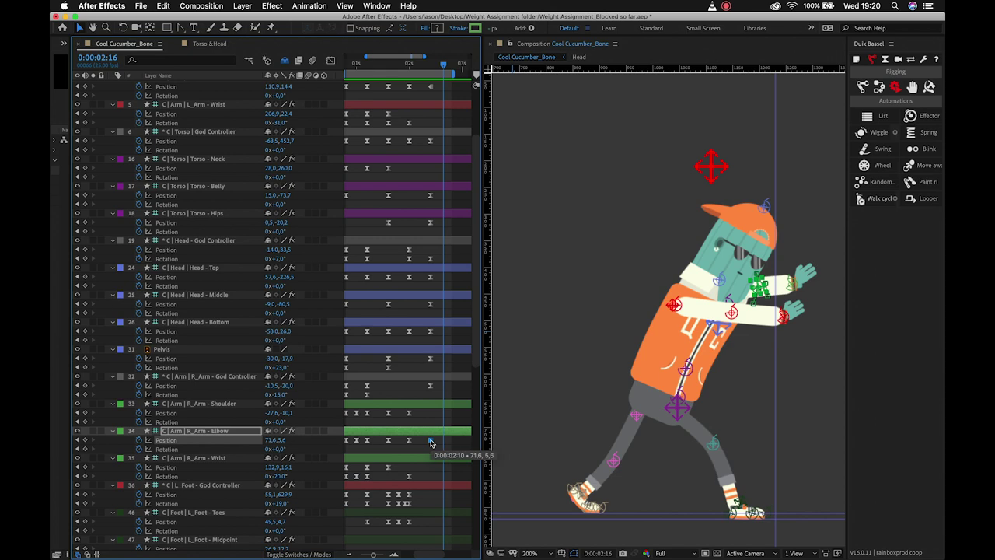
{"action": "key", "text": "space"}
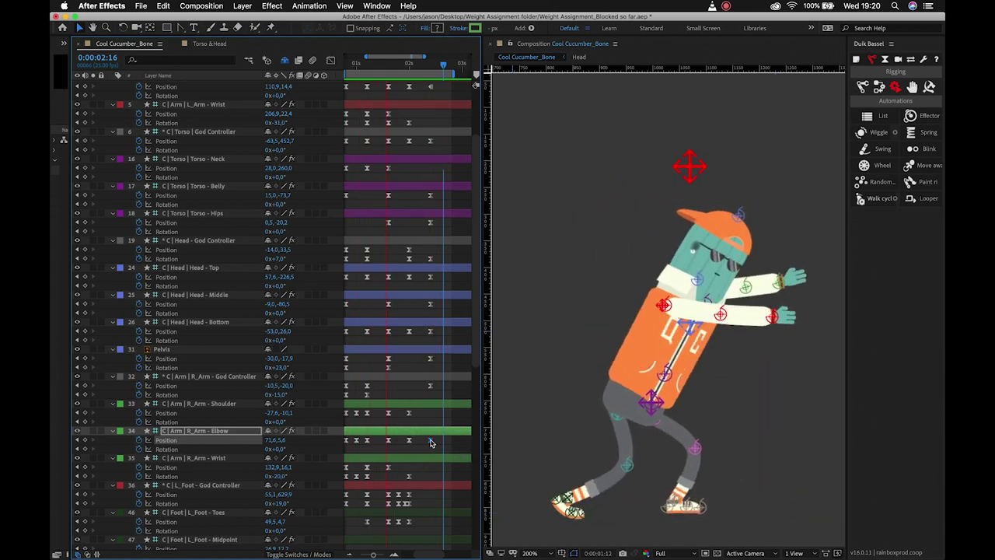
{"action": "key", "text": "space"}
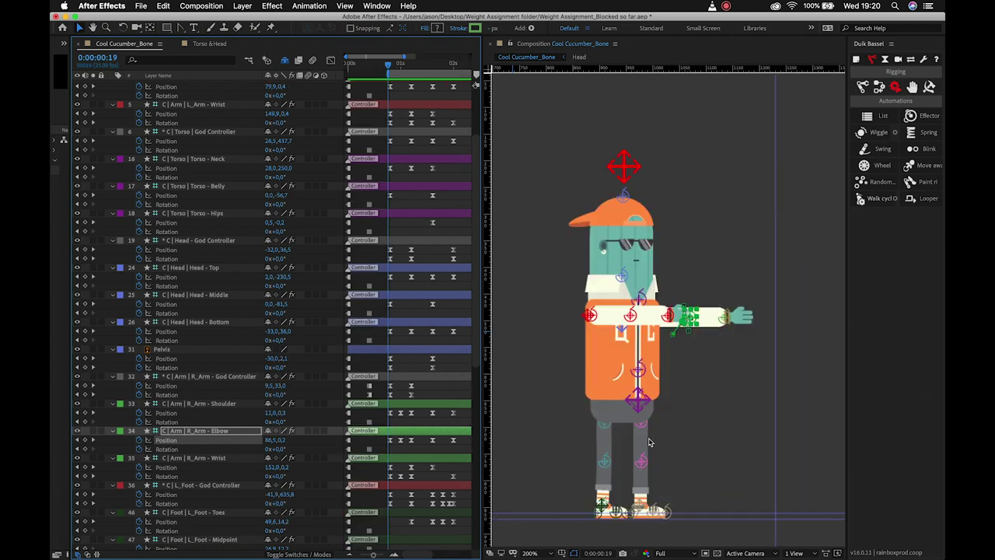
Compare the poses from 0:00:02:00 to 0:00:02:10, and ease the L_Leg God Controller's Position keyframe at 0:00:02:10
{"action": "key", "text": "End"}
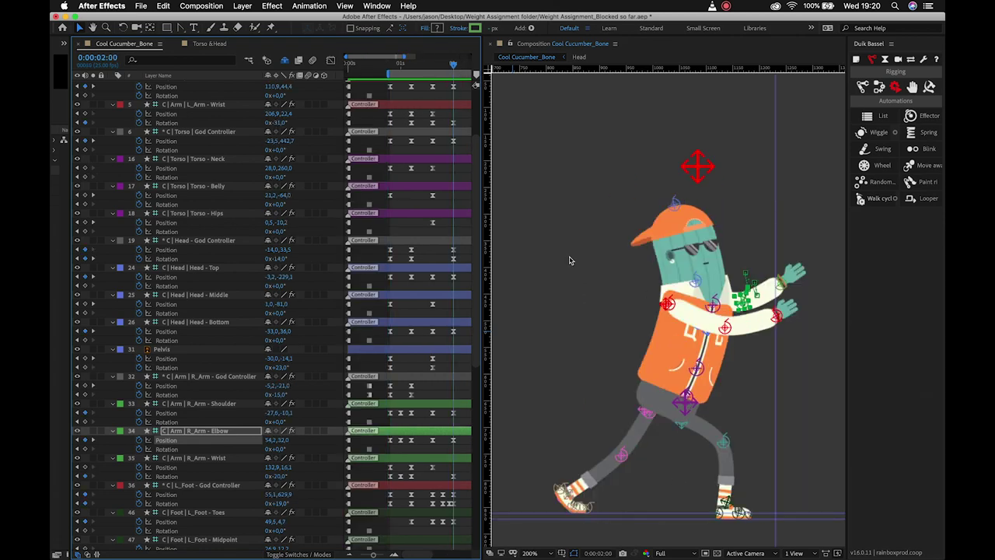
{"action": "scroll", "coordinate": [410, 330], "scroll_direction": "right", "scroll_amount": 3}
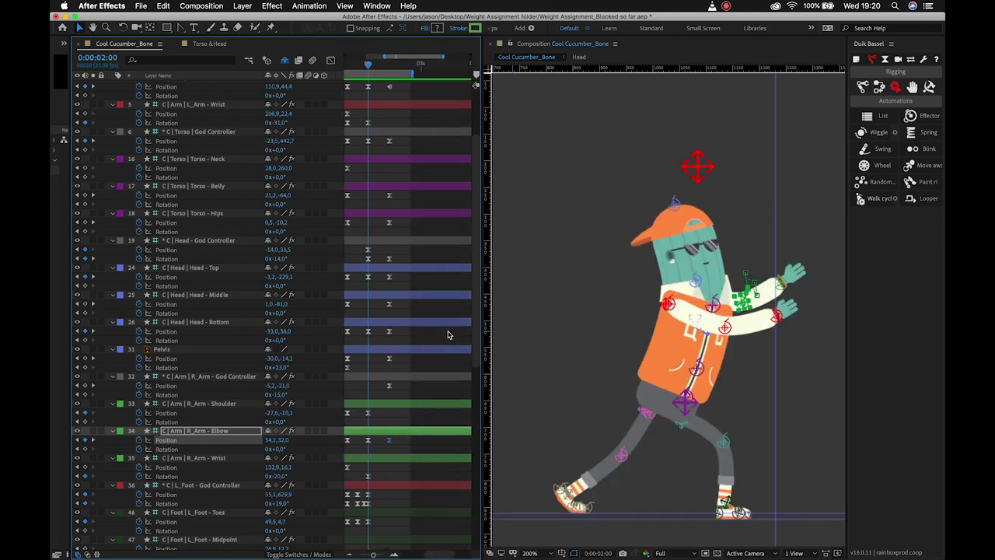
{"action": "left_click", "coordinate": [683, 433]}
{"action": "key", "text": "Page_Down"}
{"action": "key", "text": "Page_Down"}
{"action": "key", "text": "Page_Down"}
{"action": "key", "text": "Page_Down"}
{"action": "key", "text": "Page_Down"}
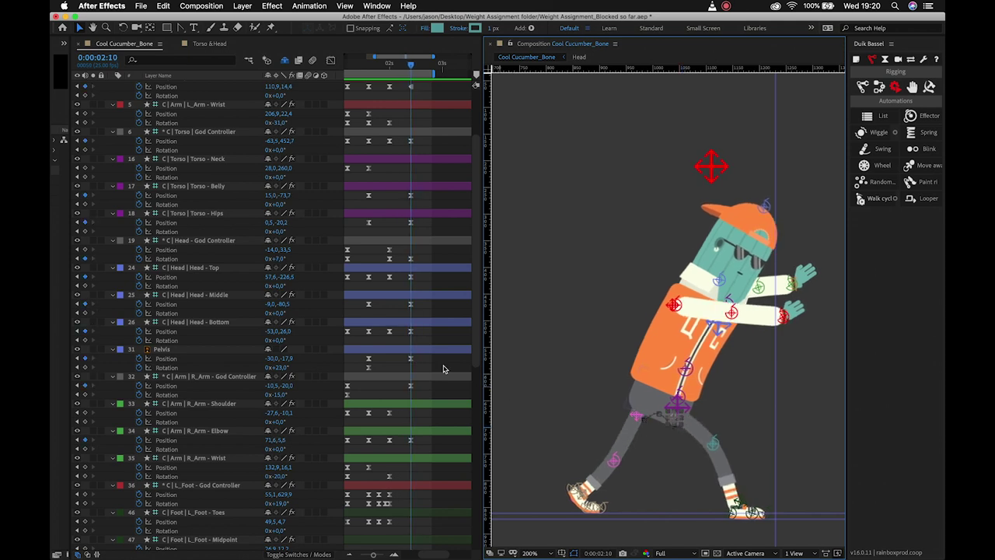
{"action": "scroll", "coordinate": [443, 368], "scroll_direction": "down", "scroll_amount": 10}
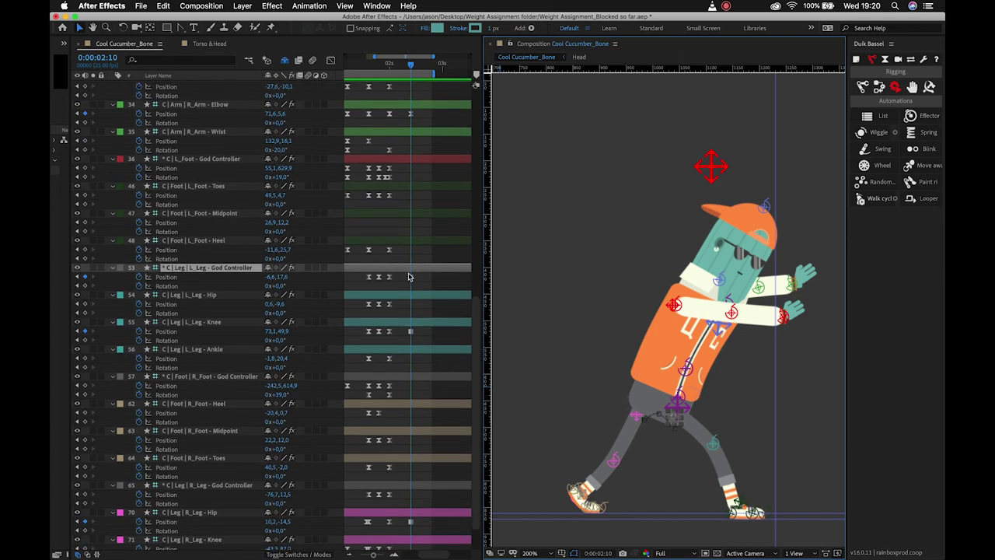
{"action": "left_click", "coordinate": [411, 278]}
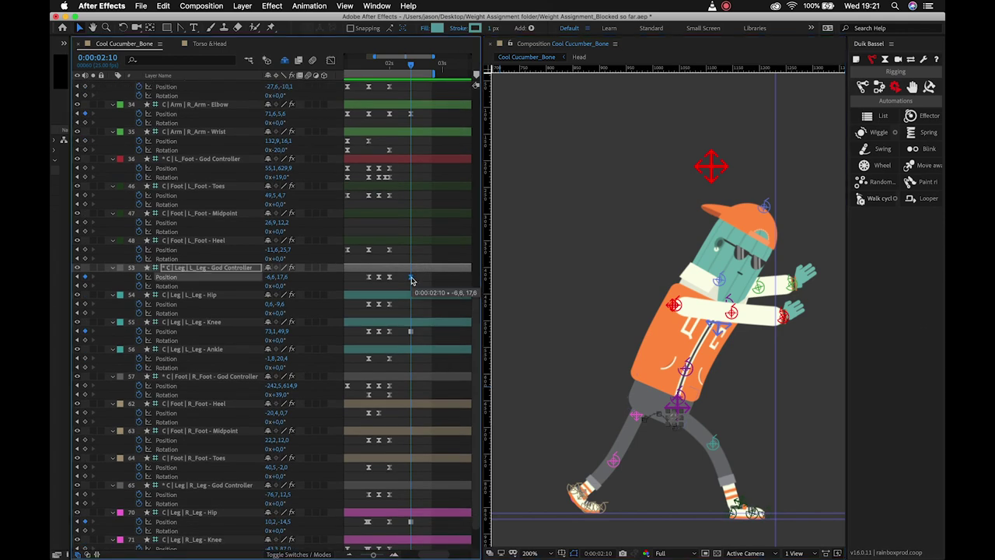
{"action": "key", "text": "space"}
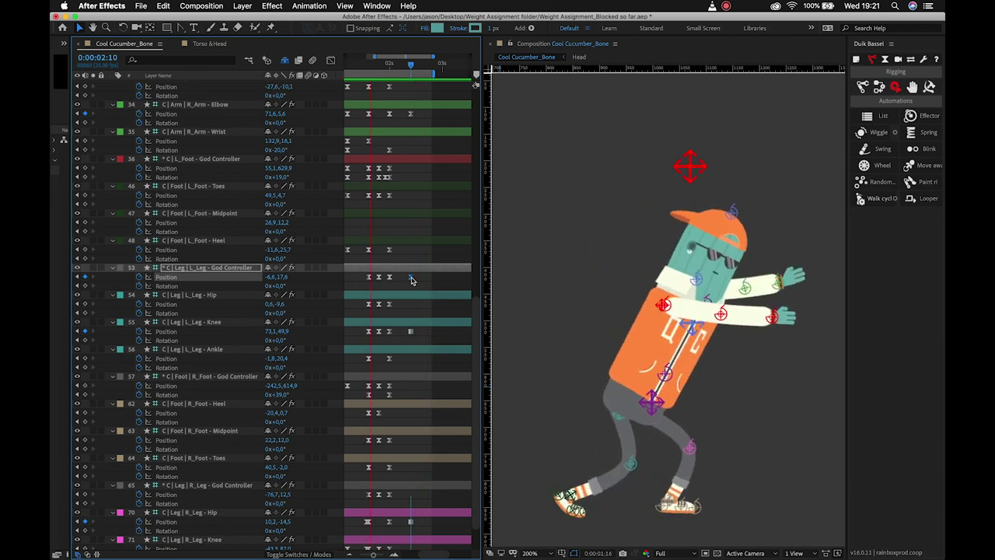
{"action": "key", "text": "space"}
Ease the L_Leg Knee controller's Position keyframe at 0:00:02:10 and play back the result
{"action": "left_click", "coordinate": [713, 442]}
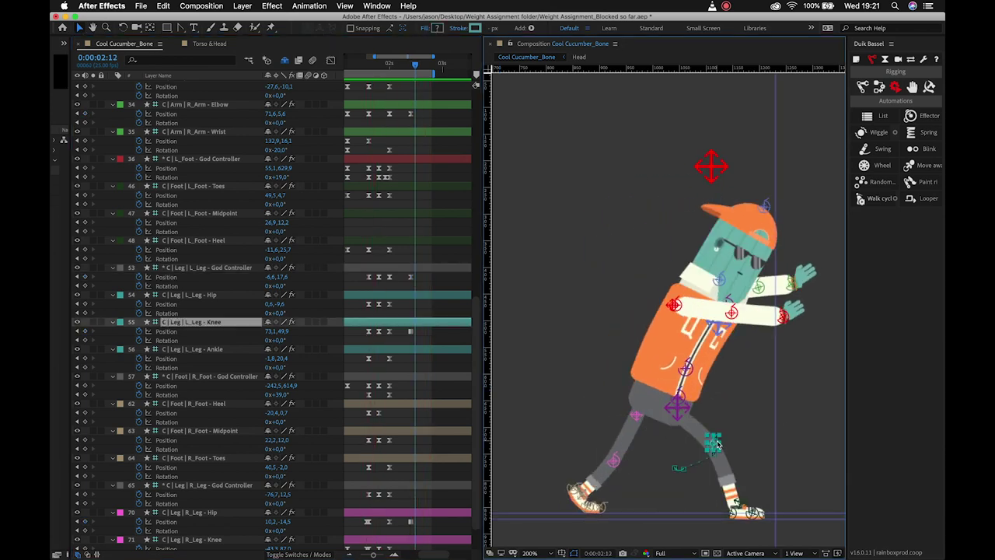
{"action": "left_click", "coordinate": [408, 333]}
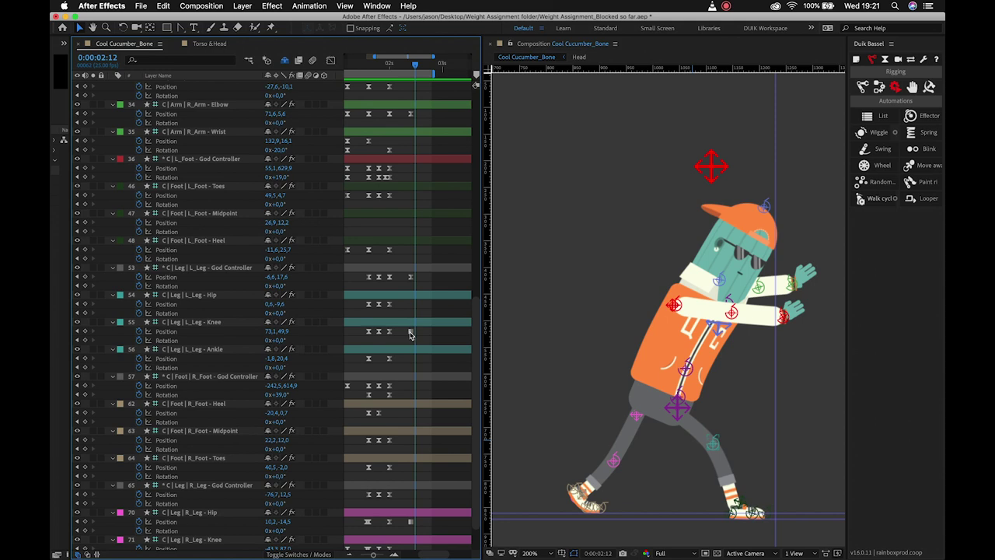
{"action": "left_click", "coordinate": [410, 332]}
{"action": "key", "text": "space"}
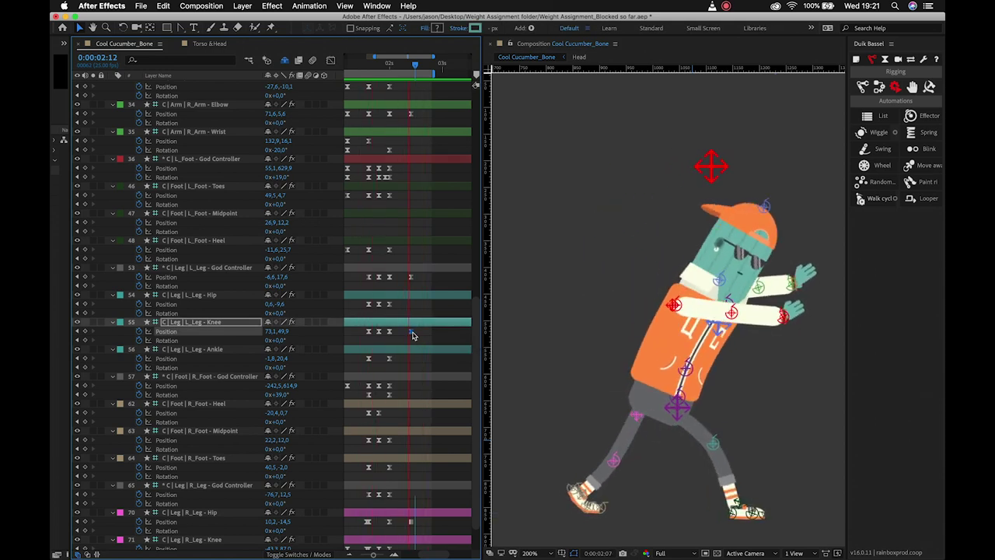
{"action": "key", "text": "space"}
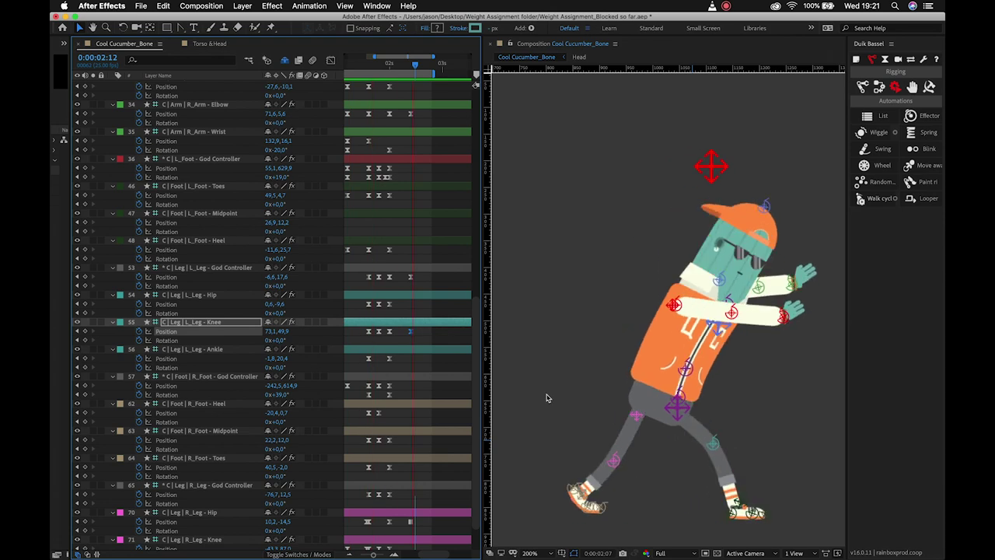
Ease the R_Leg Hip controller's Position keyframe at 0:00:02:10 and replay the whole push
{"action": "left_click", "coordinate": [638, 418]}
{"action": "scroll", "coordinate": [378, 445], "scroll_direction": "down", "scroll_amount": 2}
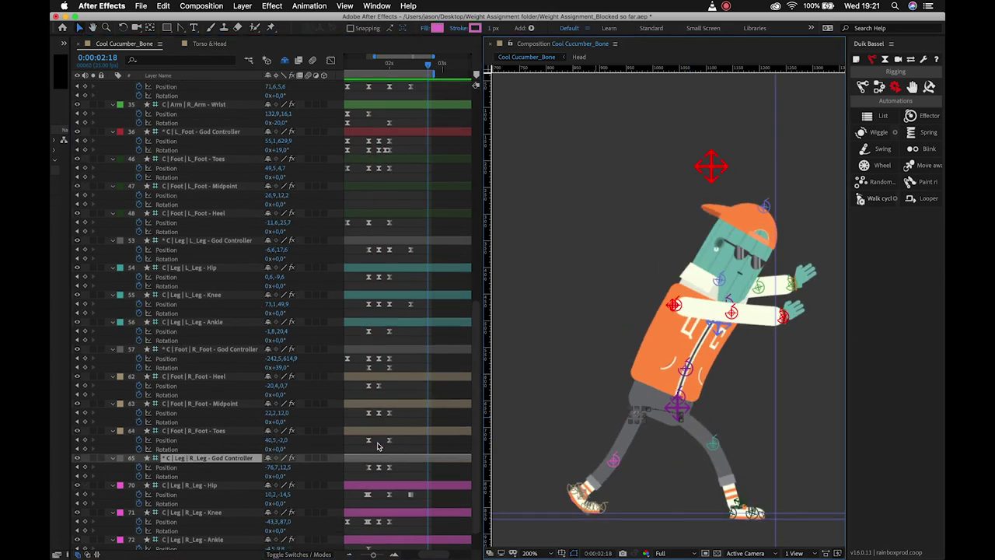
{"action": "left_click", "coordinate": [412, 496]}
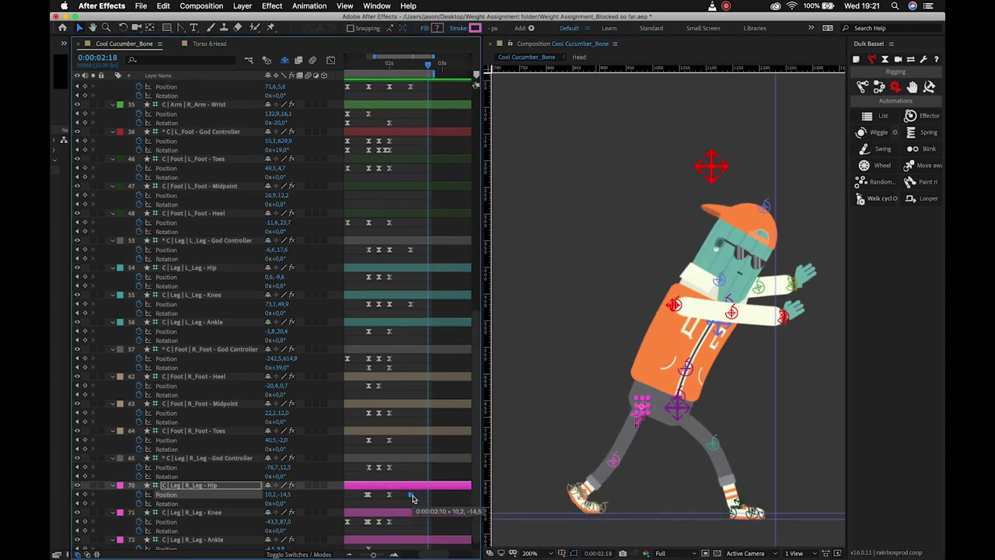
{"action": "key", "text": "space"}
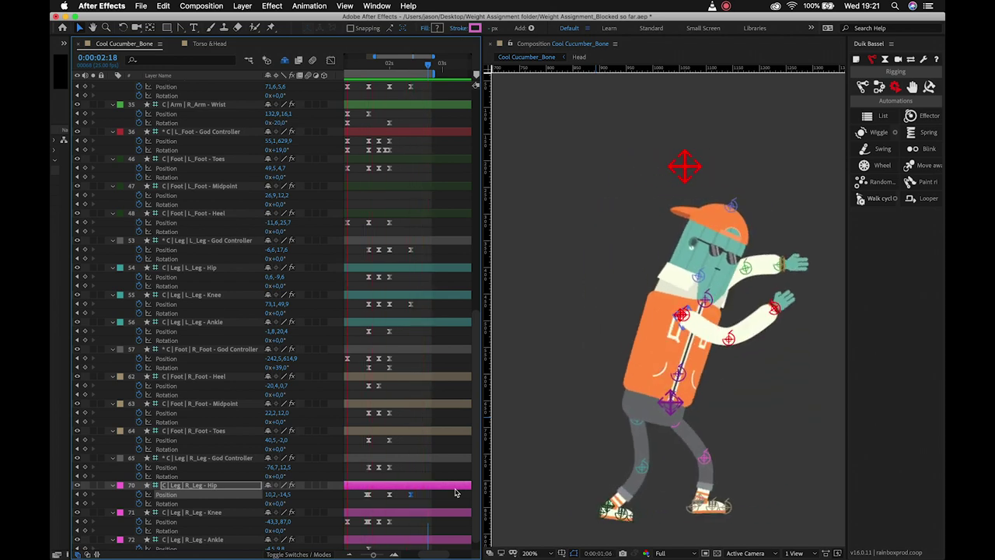
{"action": "key", "text": "space"}
{"action": "key", "text": "space"}
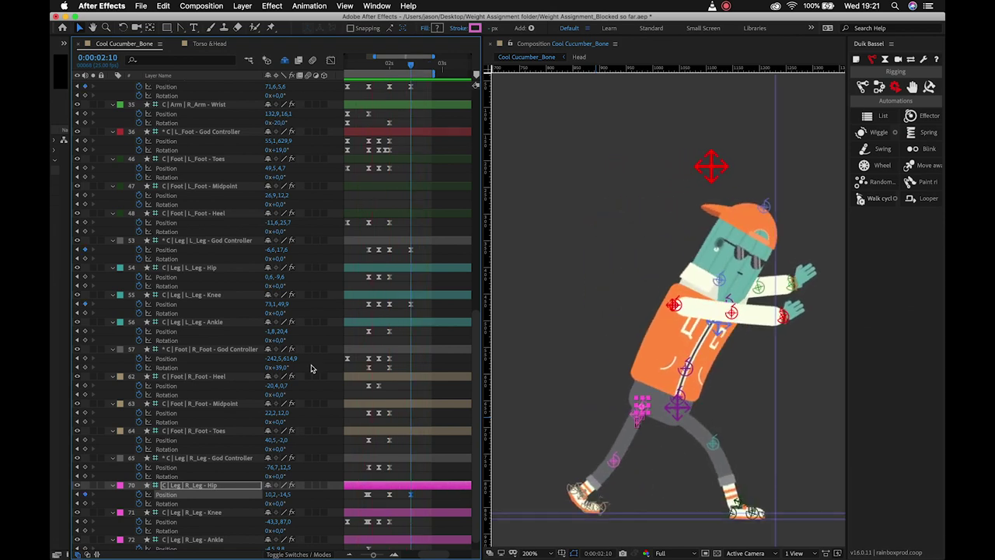
{"action": "scroll", "coordinate": [358, 294], "scroll_direction": "left", "scroll_amount": 3}
{"action": "scroll", "coordinate": [358, 294], "scroll_direction": "up", "scroll_amount": 3}
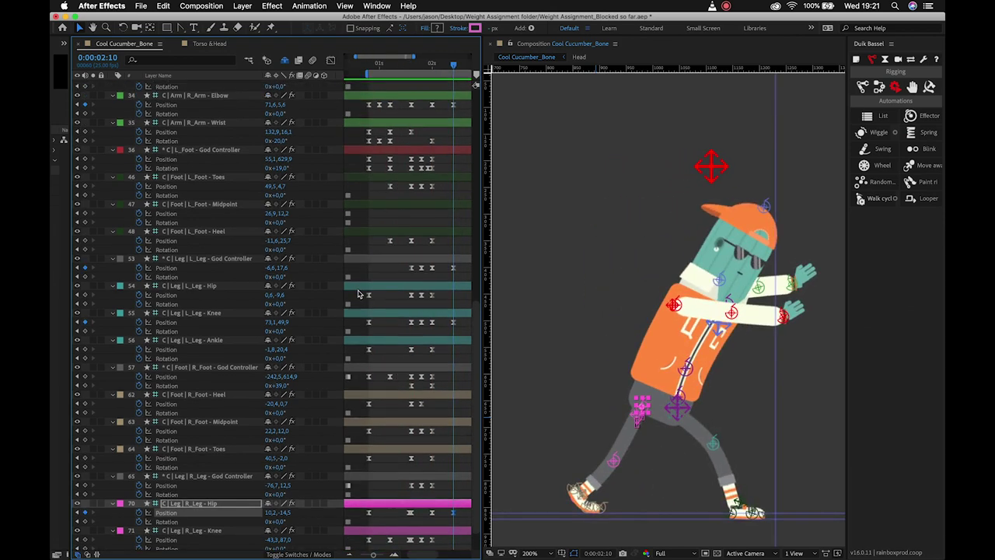
{"action": "scroll", "coordinate": [359, 294], "scroll_direction": "up", "scroll_amount": 10}
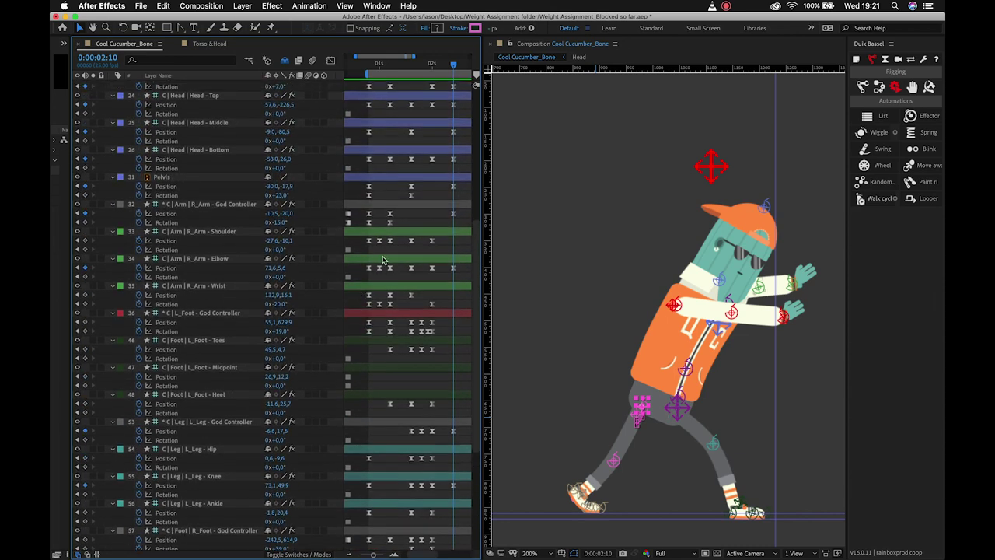
Ease the 0:00:02:10 Position keyframes of the Character Controller, the L_Arm God Controller and the L_Arm Elbow
{"action": "scroll", "coordinate": [382, 260], "scroll_direction": "right", "scroll_amount": 2}
{"action": "scroll", "coordinate": [383, 260], "scroll_direction": "up", "scroll_amount": 7}
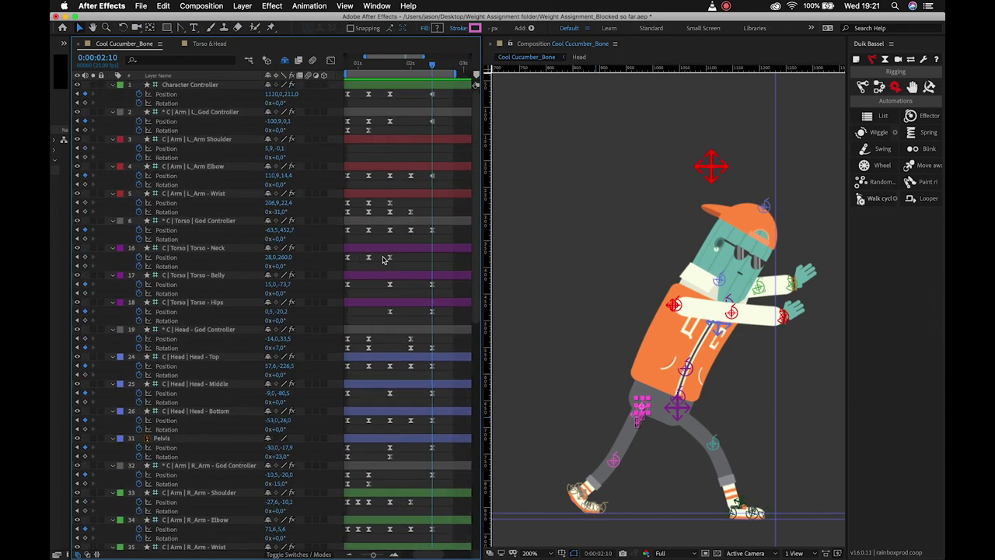
{"action": "left_click_drag", "start_coordinate": [421, 98], "coordinate": [455, 186]}
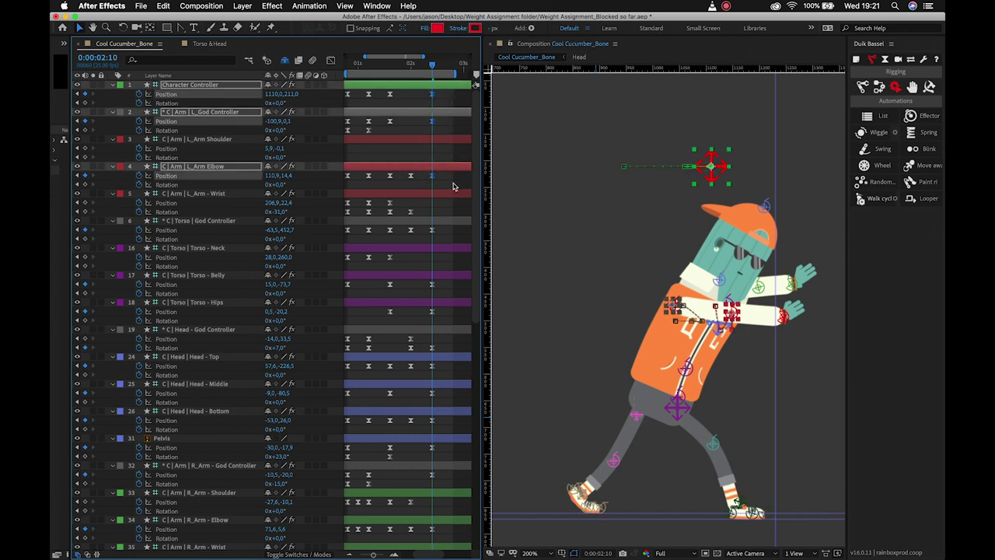
Shift all controllers' keyframes from 0:00:01:05 onward, across arms, torso, head, feet and legs, so that this group starts at 0:00:01:10
{"action": "scroll", "coordinate": [426, 164], "scroll_direction": "left", "scroll_amount": 2}
{"action": "left_click_drag", "start_coordinate": [365, 64], "coordinate": [383, 466]}
{"action": "scroll", "coordinate": [385, 451], "scroll_direction": "left", "scroll_amount": 5}
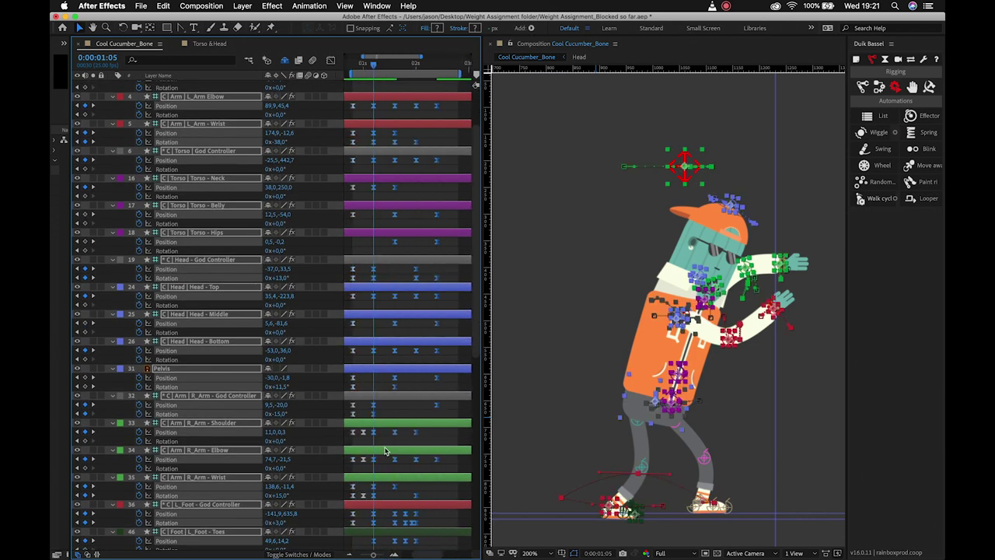
{"action": "scroll", "coordinate": [384, 451], "scroll_direction": "down", "scroll_amount": 5}
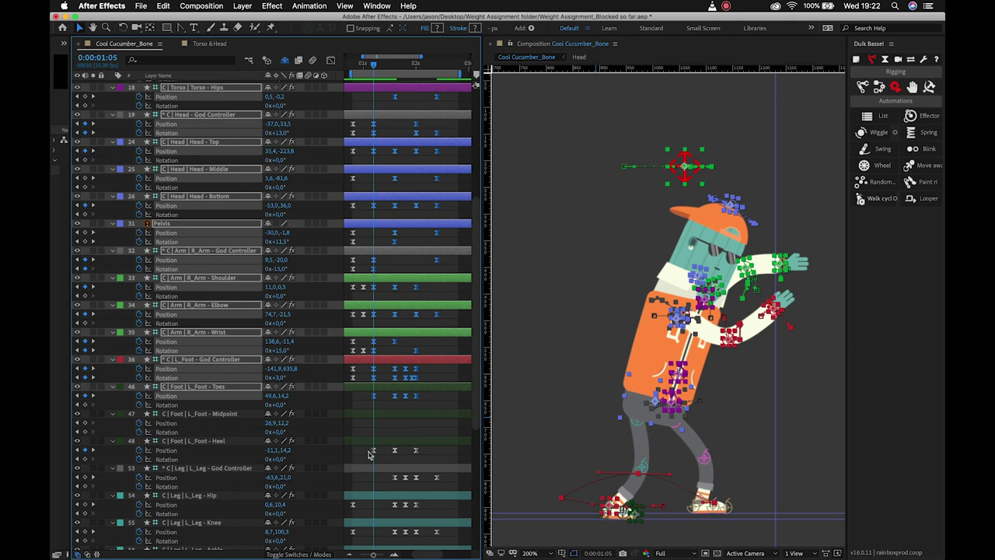
{"action": "left_click_drag", "start_coordinate": [366, 449], "coordinate": [454, 540]}
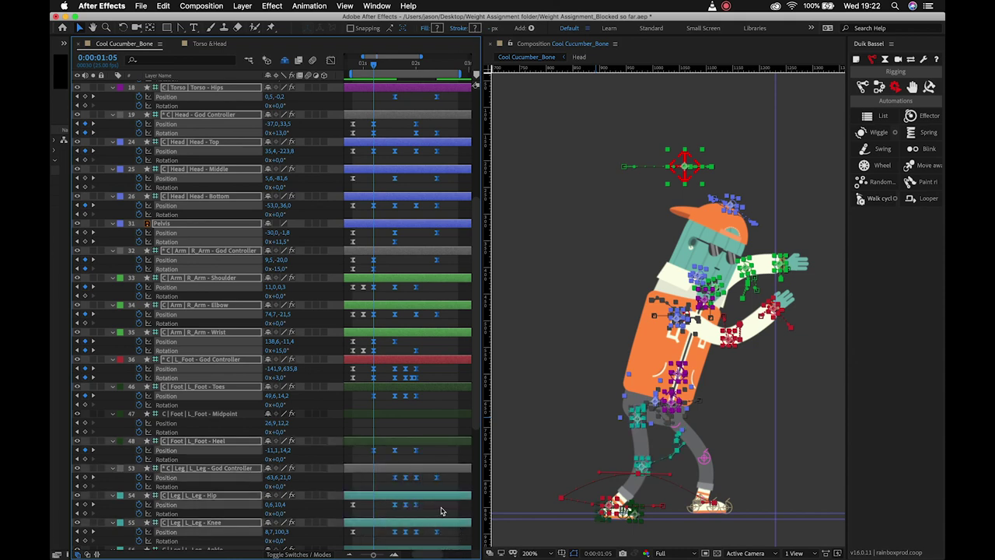
{"action": "scroll", "coordinate": [440, 510], "scroll_direction": "down", "scroll_amount": 5}
{"action": "left_click_drag", "start_coordinate": [386, 405], "coordinate": [446, 525]}
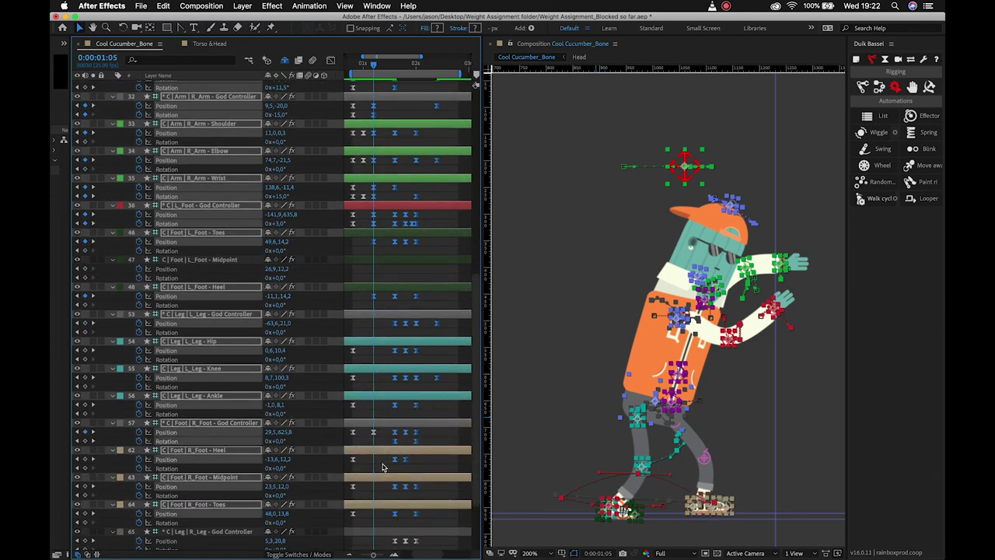
{"action": "scroll", "coordinate": [381, 442], "scroll_direction": "down", "scroll_amount": 2}
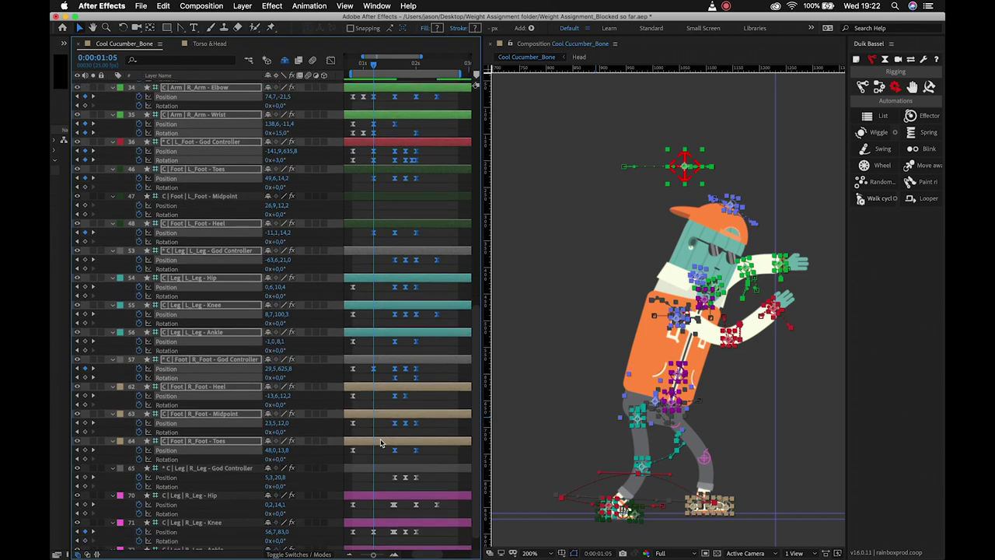
{"action": "left_click_drag", "start_coordinate": [371, 478], "coordinate": [430, 511]}
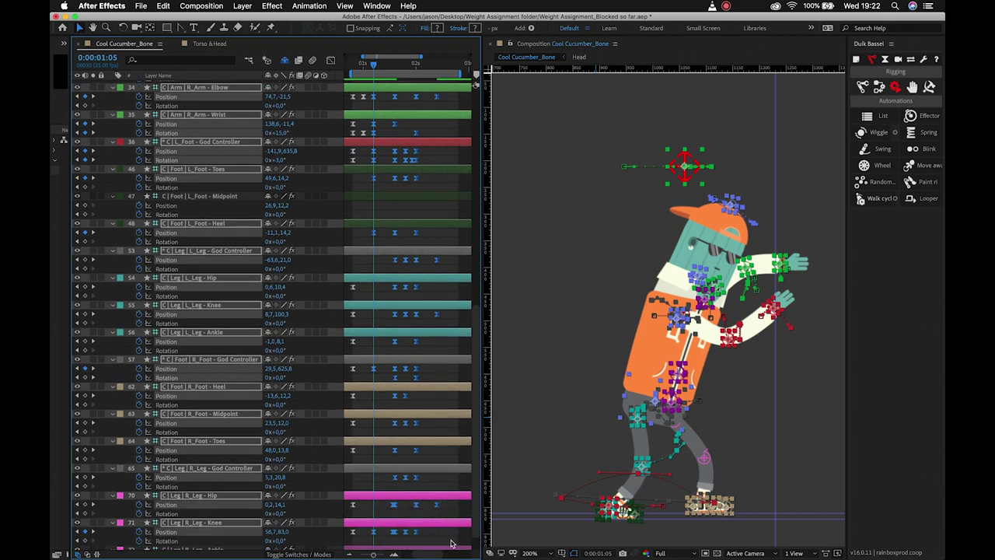
{"action": "scroll", "coordinate": [426, 509], "scroll_direction": "down", "scroll_amount": 1}
{"action": "left_click_drag", "start_coordinate": [381, 531], "coordinate": [403, 542]}
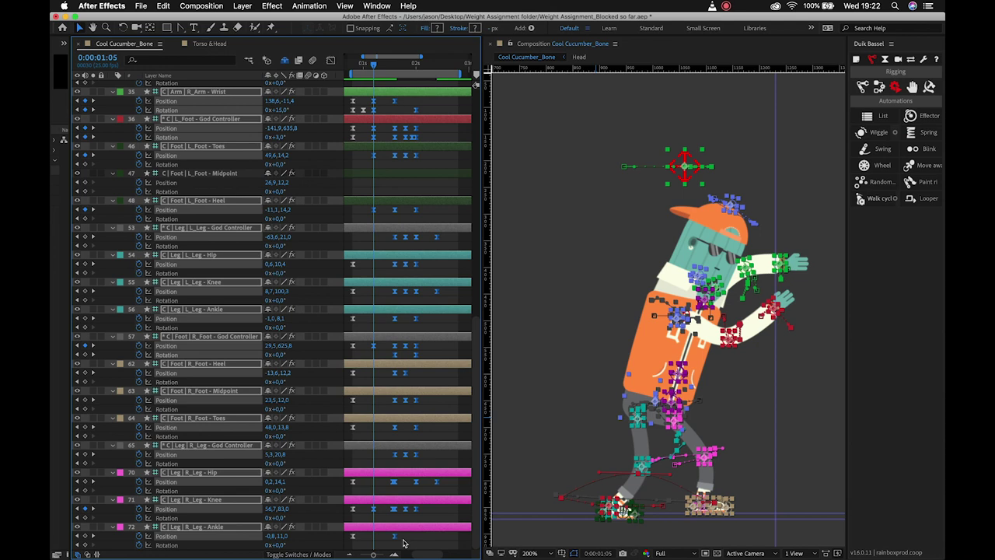
{"action": "key", "text": "super+Right"}
{"action": "key", "text": "super+Right"}
{"action": "key", "text": "super+Right"}
{"action": "key", "text": "super+Right"}
{"action": "key", "text": "super+Right"}
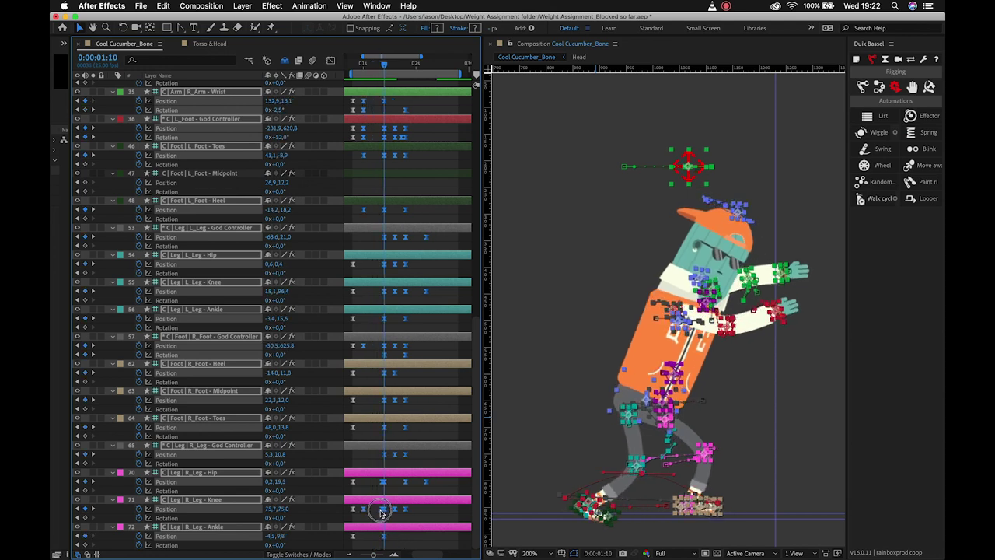
{"action": "left_click_drag", "start_coordinate": [373, 513], "coordinate": [384, 513]}
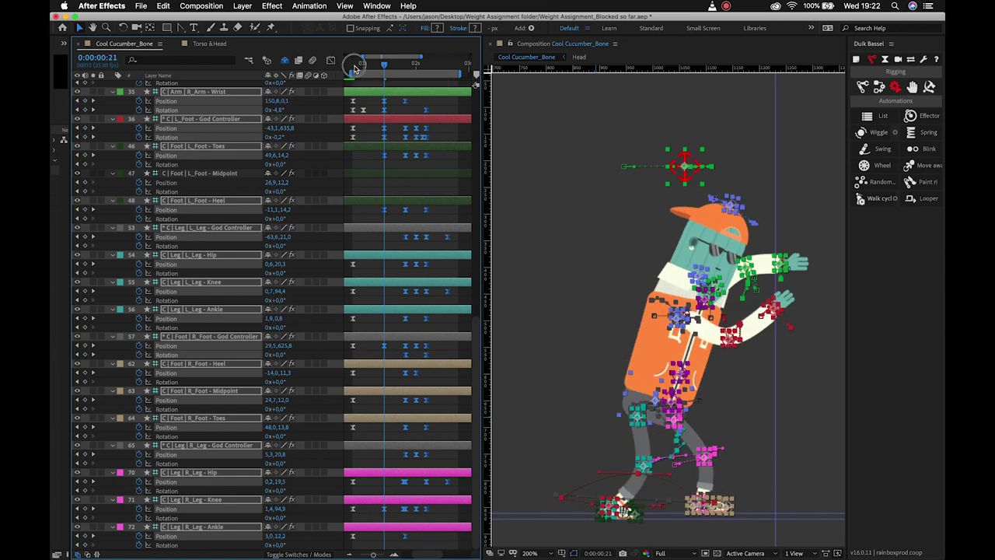
Play back the retimed push twice from 0:00:00:20 and check the anticipation pose's timing
{"action": "left_click", "coordinate": [353, 67]}
{"action": "key", "text": "space"}
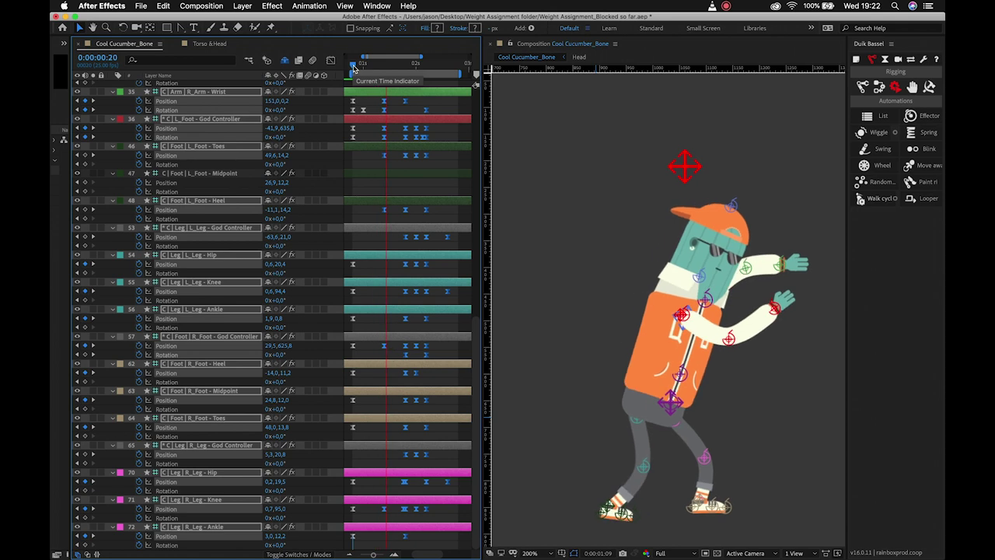
{"action": "key", "text": "space"}
{"action": "left_click", "coordinate": [353, 66]}
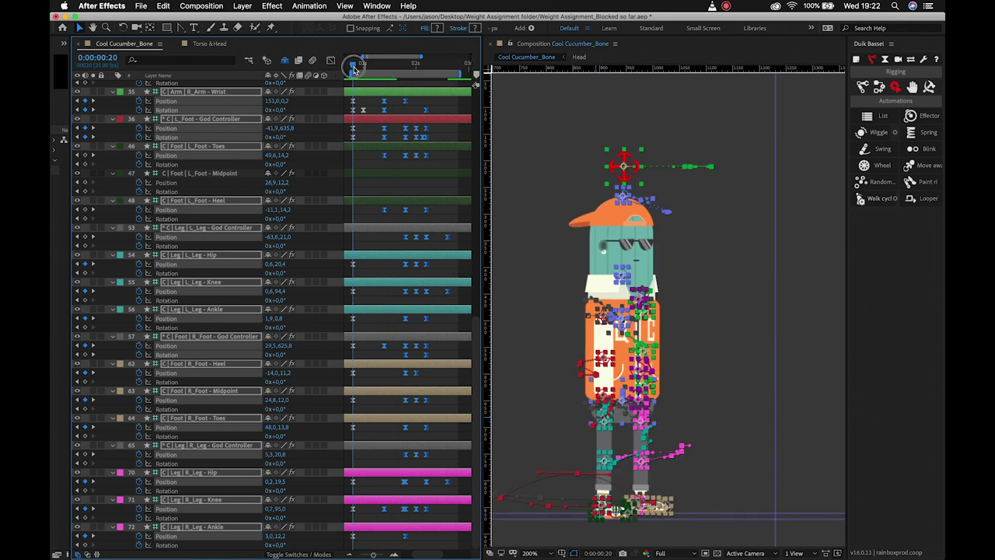
{"action": "key", "text": "space"}
{"action": "key", "text": "space"}
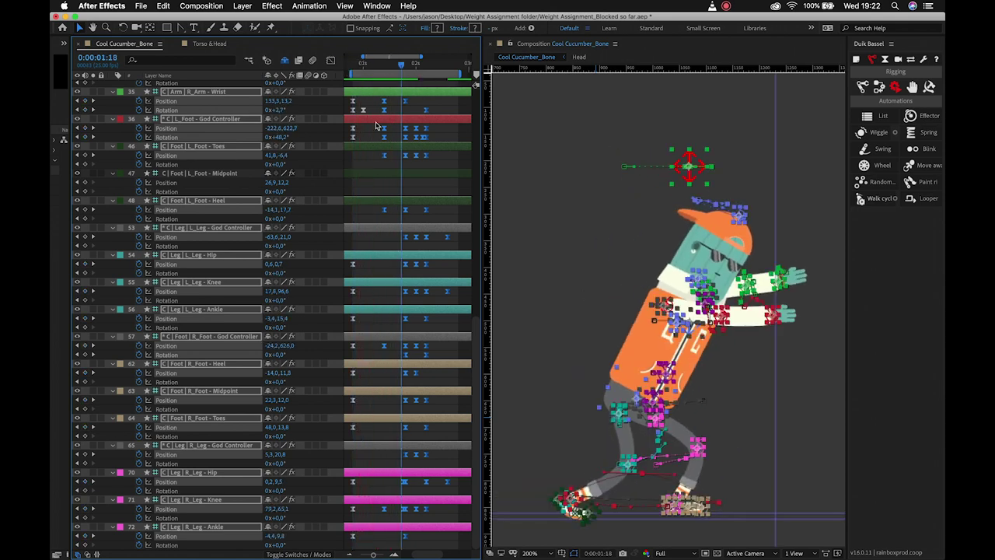
Offset the left arm's God Controller, Elbow and Wrist keyframes from 0:00:00:20 onward so that they start at 0:00:00:23
{"action": "scroll", "coordinate": [376, 126], "scroll_direction": "up", "scroll_amount": 8}
{"action": "scroll", "coordinate": [375, 126], "scroll_direction": "up", "scroll_amount": 8}
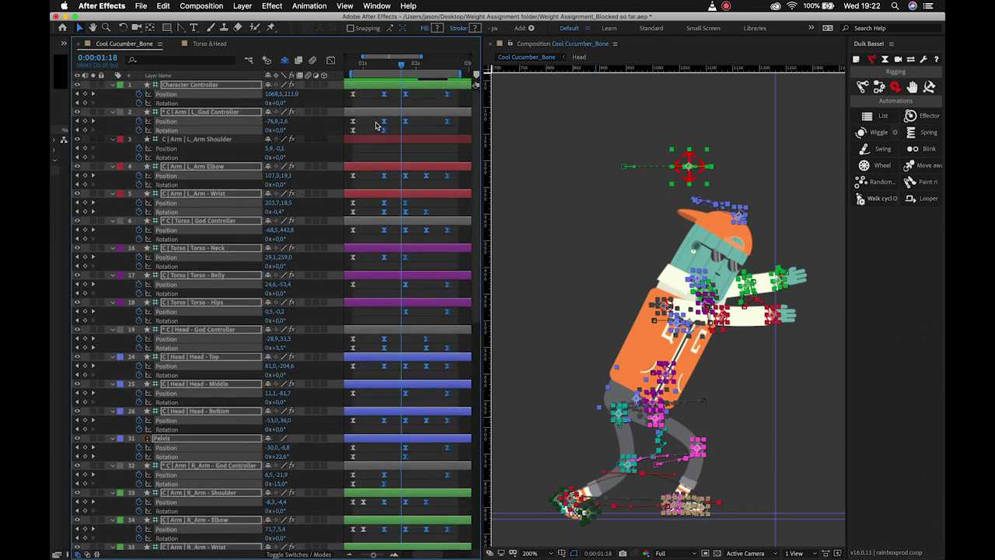
{"action": "left_click", "coordinate": [364, 101]}
{"action": "left_click", "coordinate": [354, 94]}
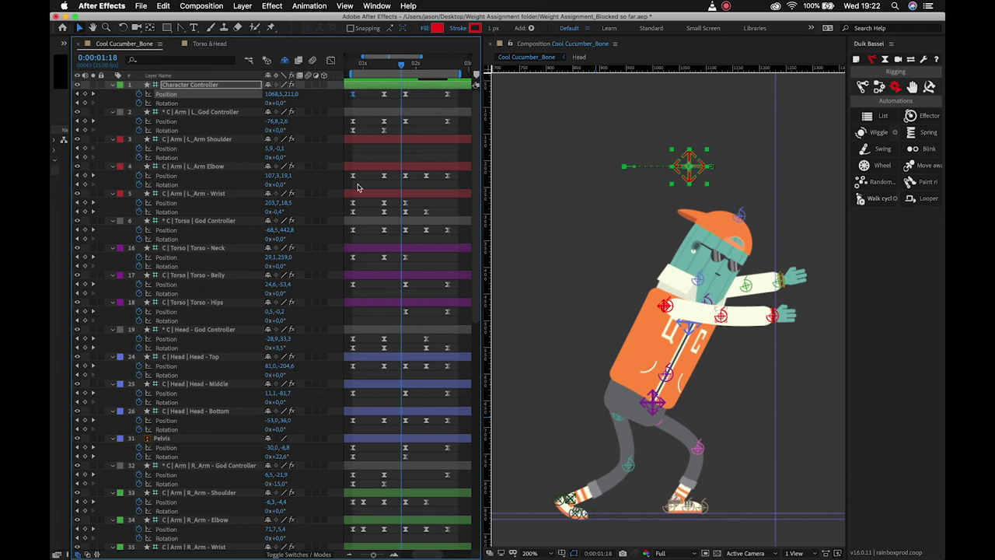
{"action": "mouse_move", "coordinate": [381, 69]}
{"action": "left_mouse_down"}
{"action": "mouse_move", "coordinate": [362, 70]}
{"action": "mouse_move", "coordinate": [387, 74]}
{"action": "left_mouse_up"}
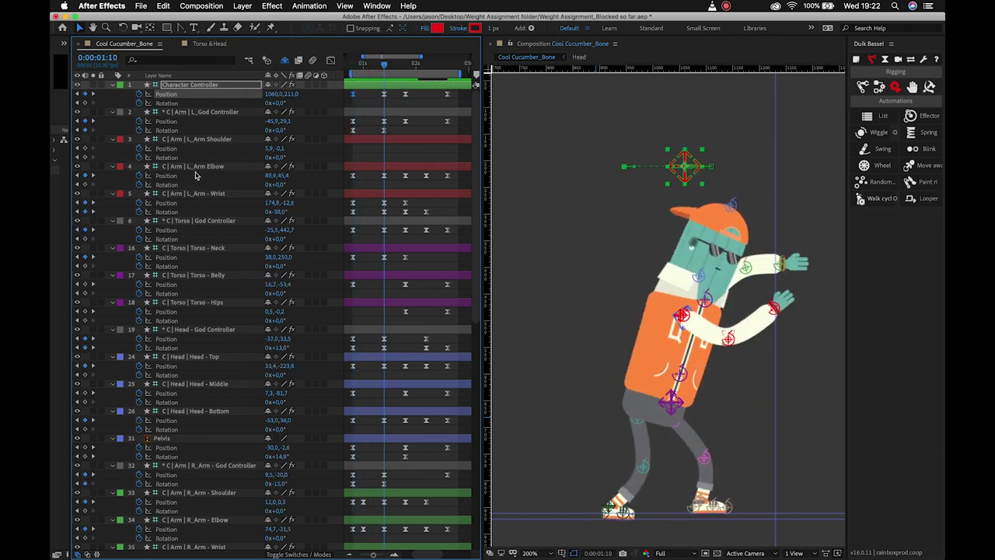
{"action": "left_click", "coordinate": [221, 113]}
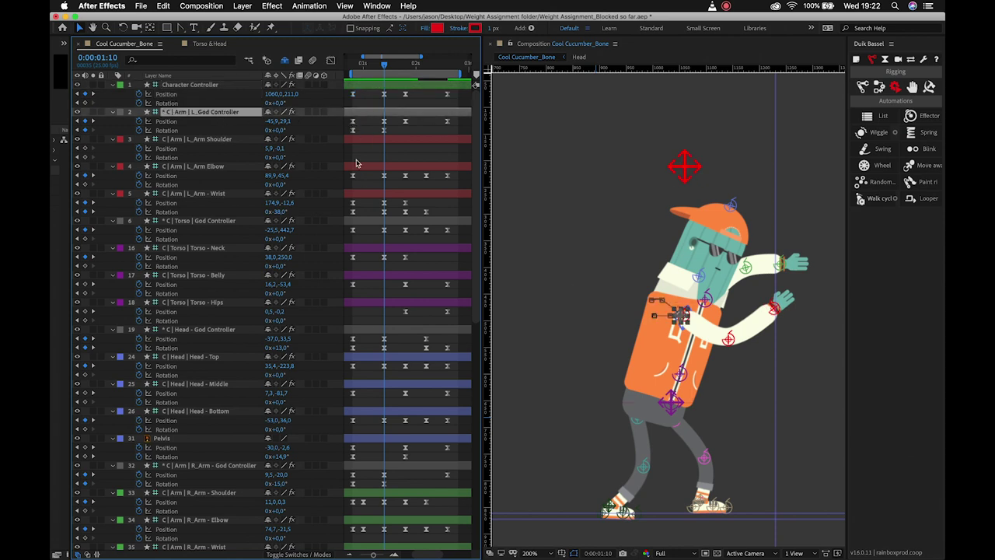
{"action": "left_click_drag", "start_coordinate": [348, 126], "coordinate": [362, 215]}
{"action": "scroll", "coordinate": [362, 216], "scroll_direction": "left", "scroll_amount": 5}
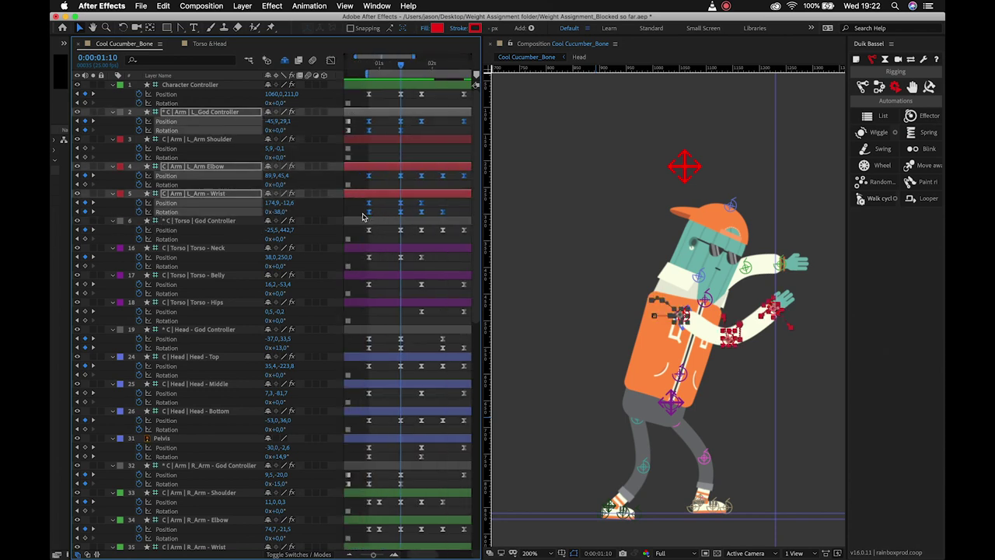
{"action": "scroll", "coordinate": [362, 215], "scroll_direction": "left", "scroll_amount": 2}
{"action": "left_click_drag", "start_coordinate": [370, 207], "coordinate": [374, 207]}
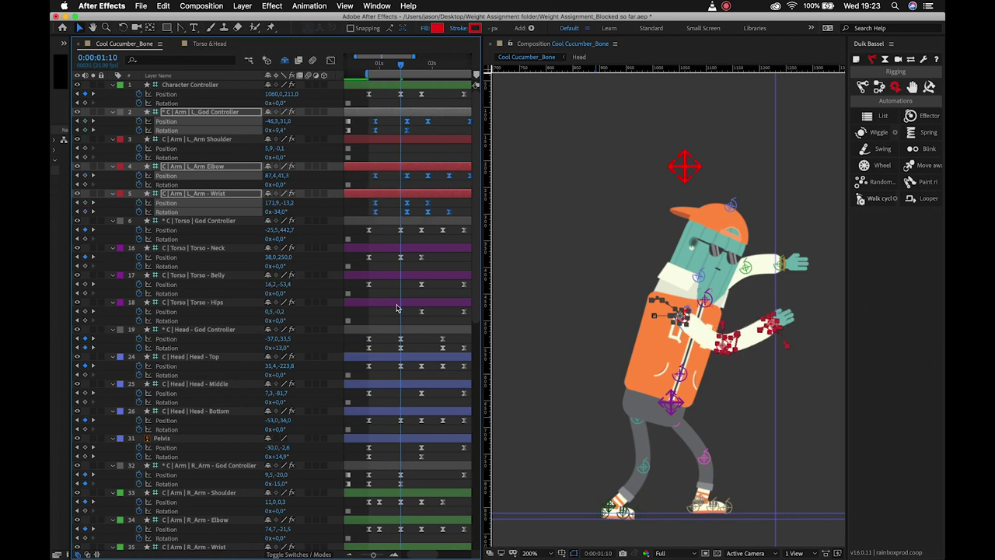
Offset the right arm's God Controller, Shoulder, Elbow and Wrist keyframes to start at 0:00:00:23, and preview the animation
{"action": "scroll", "coordinate": [396, 308], "scroll_direction": "down", "scroll_amount": 3}
{"action": "scroll", "coordinate": [396, 307], "scroll_direction": "down", "scroll_amount": 3}
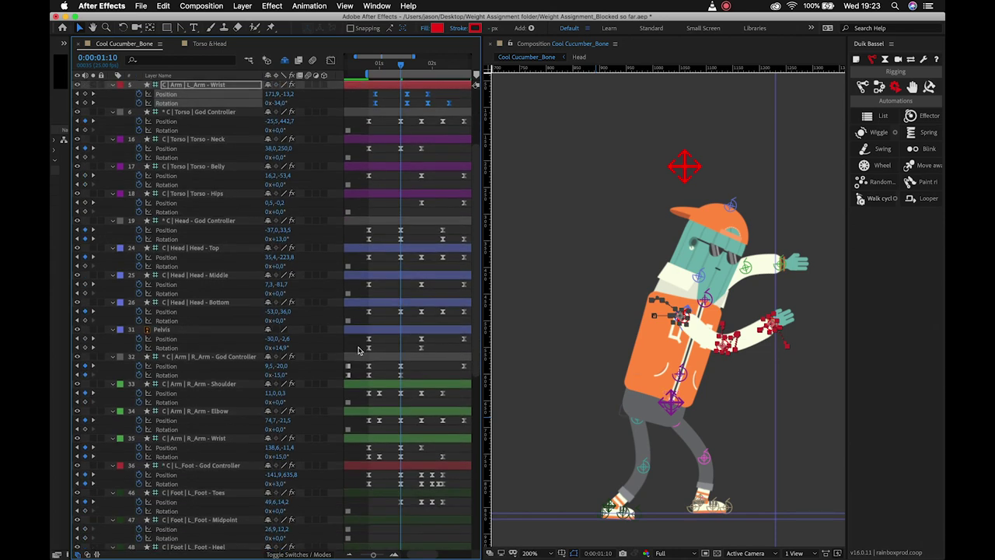
{"action": "left_click_drag", "start_coordinate": [365, 365], "coordinate": [378, 460]}
{"action": "scroll", "coordinate": [377, 459], "scroll_direction": "left", "scroll_amount": 3}
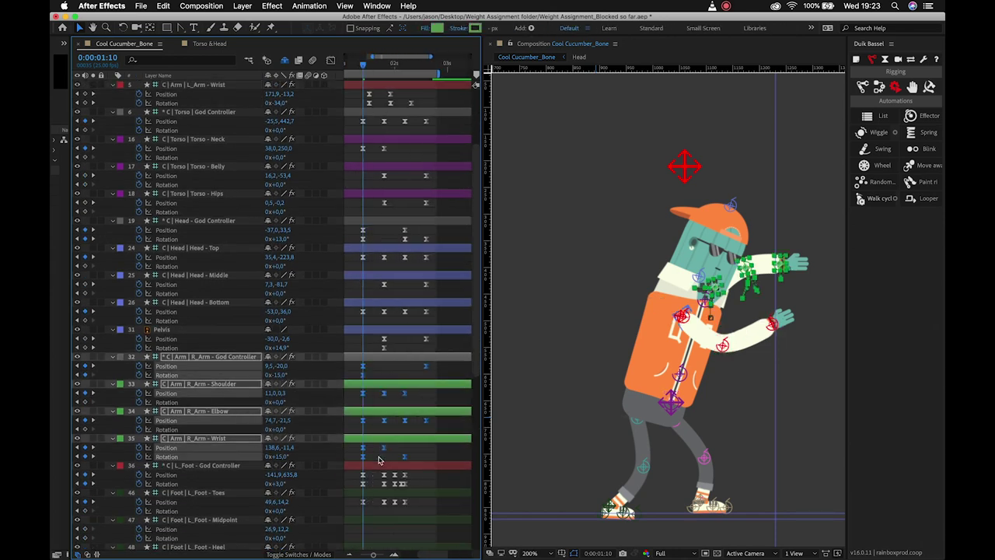
{"action": "left_click_drag", "start_coordinate": [375, 393], "coordinate": [382, 398]}
{"action": "key", "text": "space"}
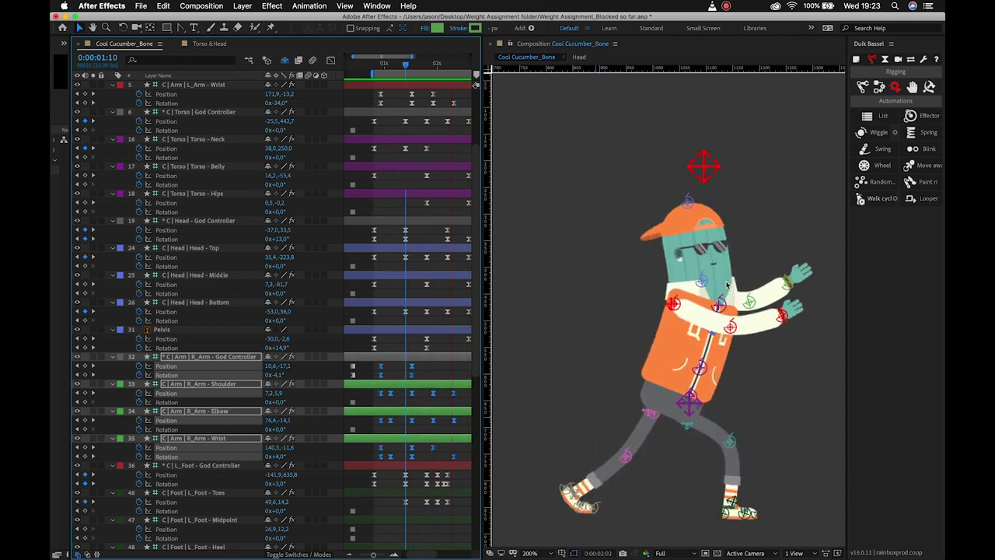
{"action": "key", "text": "space"}
Offset the L_Foot God Controller, Toes and Heel keyframes together with all L_Leg keyframes so that they start at 0:00:00:22
{"action": "scroll", "coordinate": [402, 347], "scroll_direction": "down", "scroll_amount": 10}
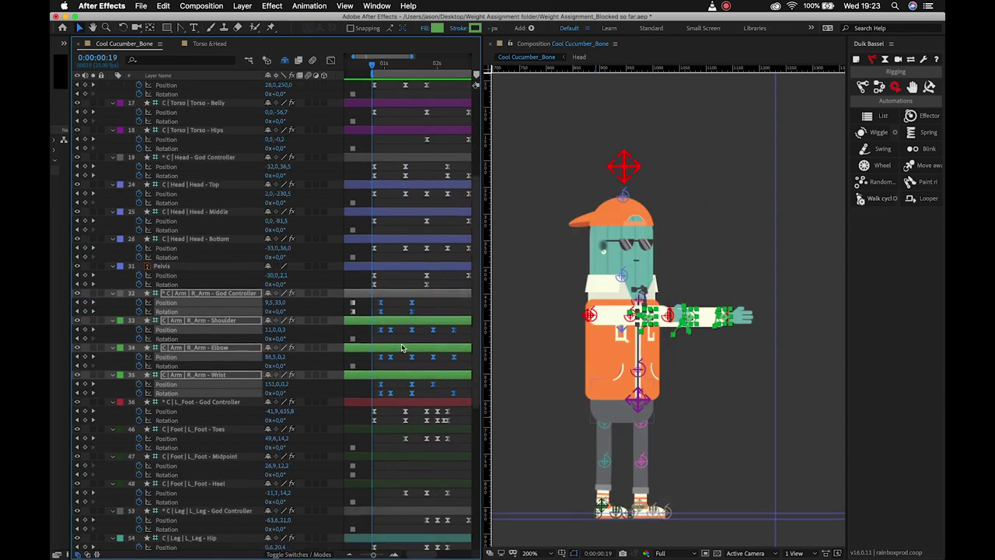
{"action": "scroll", "coordinate": [402, 347], "scroll_direction": "down", "scroll_amount": 3}
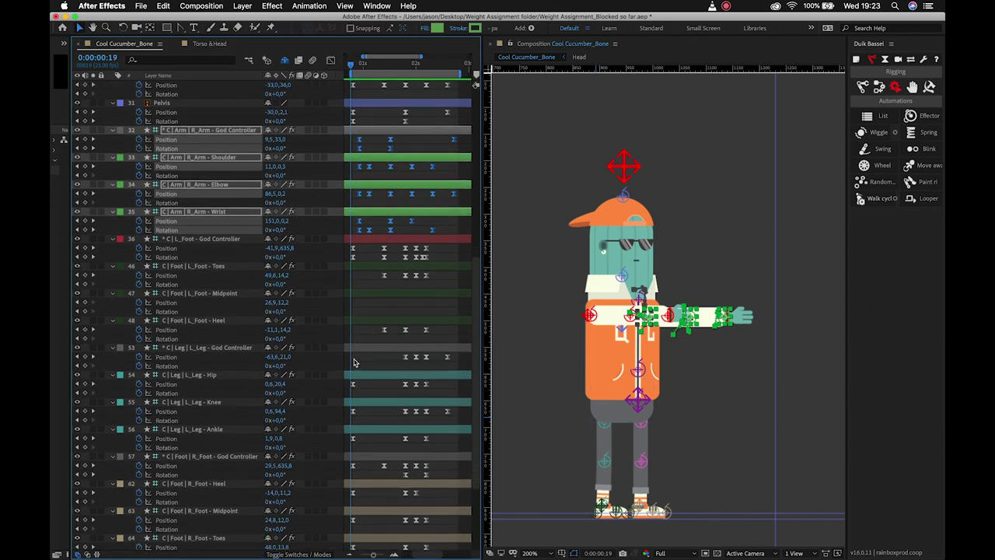
{"action": "left_click_drag", "start_coordinate": [348, 346], "coordinate": [459, 449]}
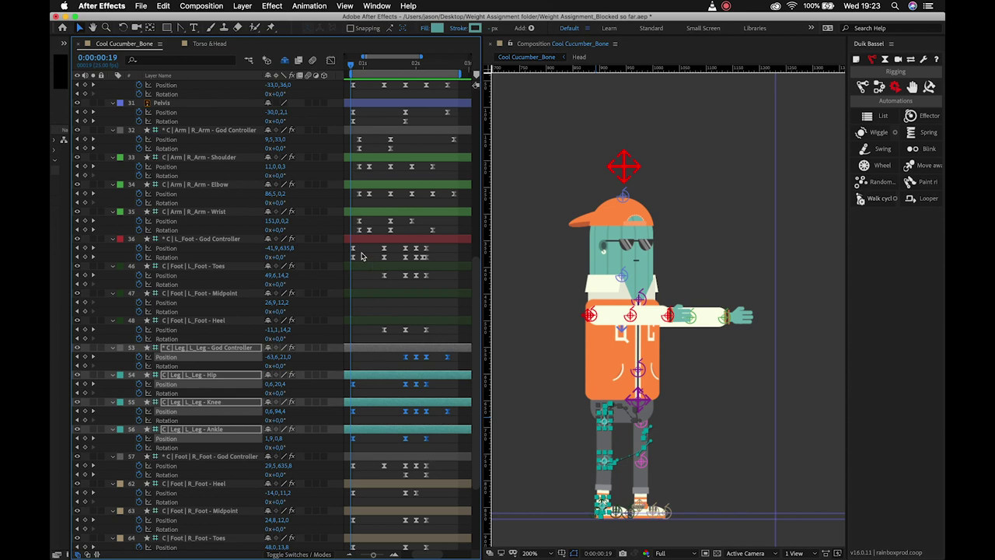
{"action": "left_click_drag", "start_coordinate": [352, 251], "coordinate": [446, 336]}
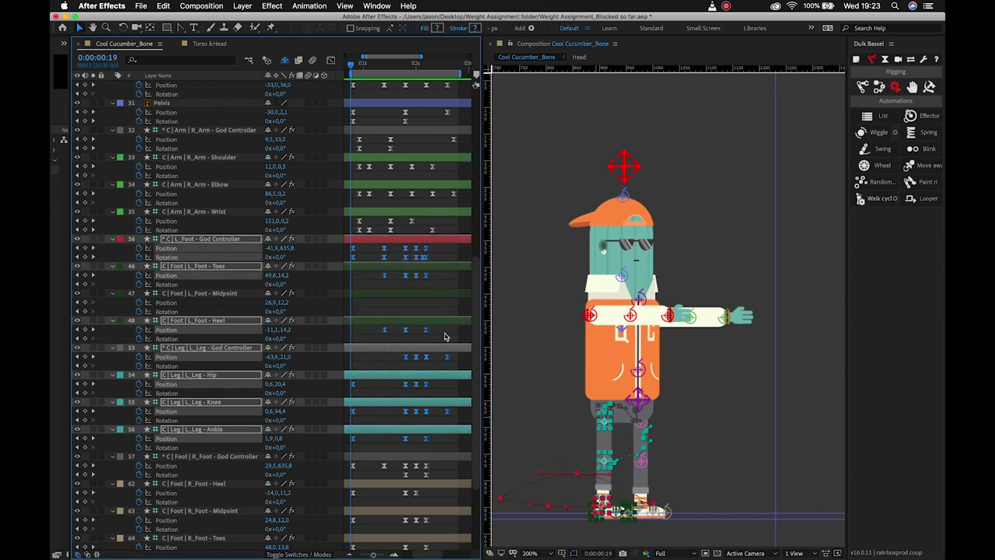
{"action": "key", "text": "Page_Down"}
{"action": "key", "text": "Page_Down"}
{"action": "key", "text": "Page_Down"}
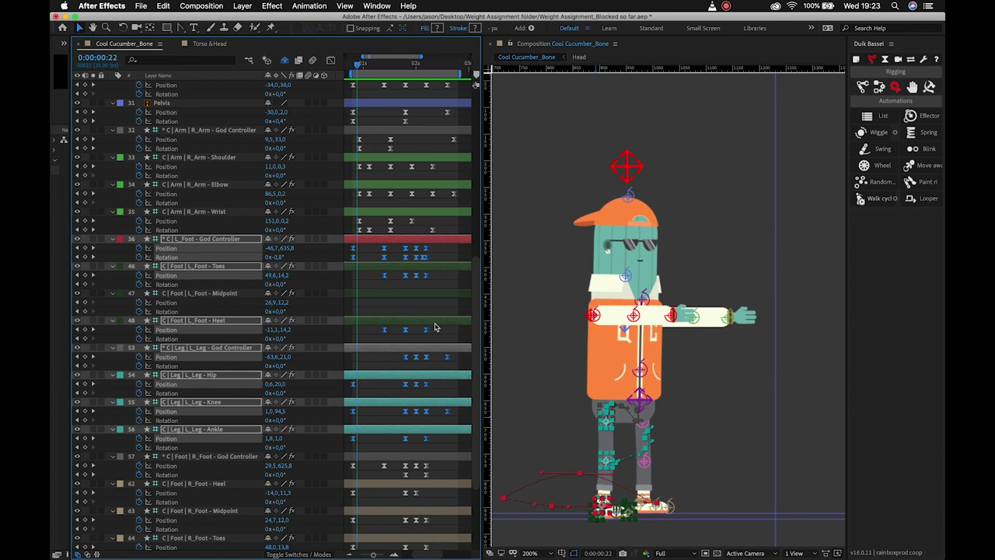
{"action": "left_click_drag", "start_coordinate": [353, 258], "coordinate": [358, 251]}
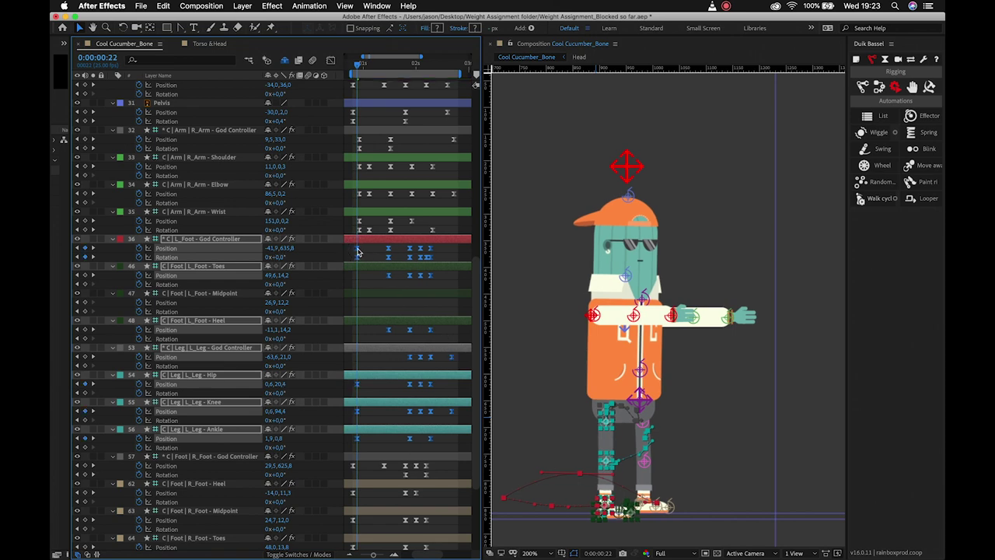
Offset all R_Foot and R_Leg controller keyframes so that they start at 0:00:00:23, and play back the full push
{"action": "left_click", "coordinate": [646, 463]}
{"action": "scroll", "coordinate": [423, 341], "scroll_direction": "down", "scroll_amount": 5}
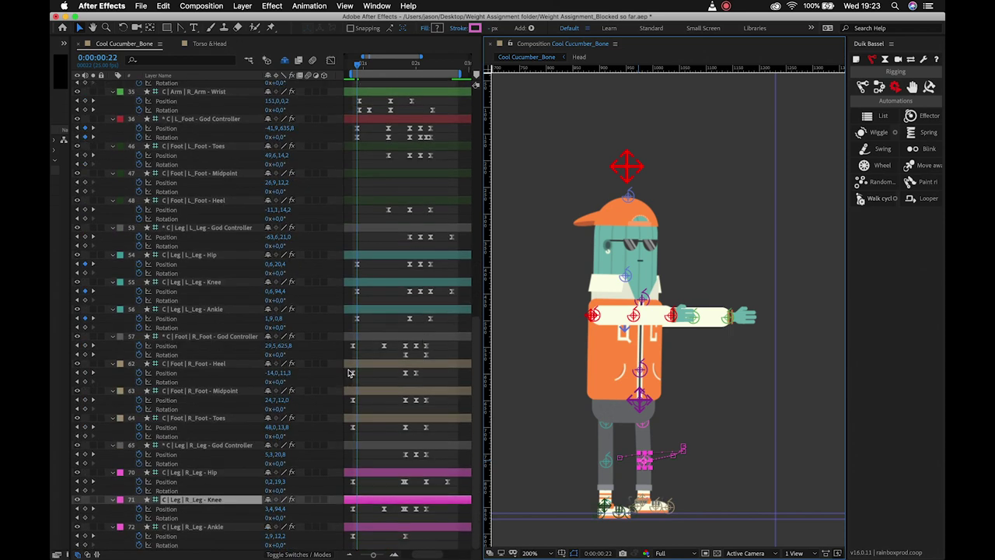
{"action": "left_click_drag", "start_coordinate": [350, 354], "coordinate": [450, 549]}
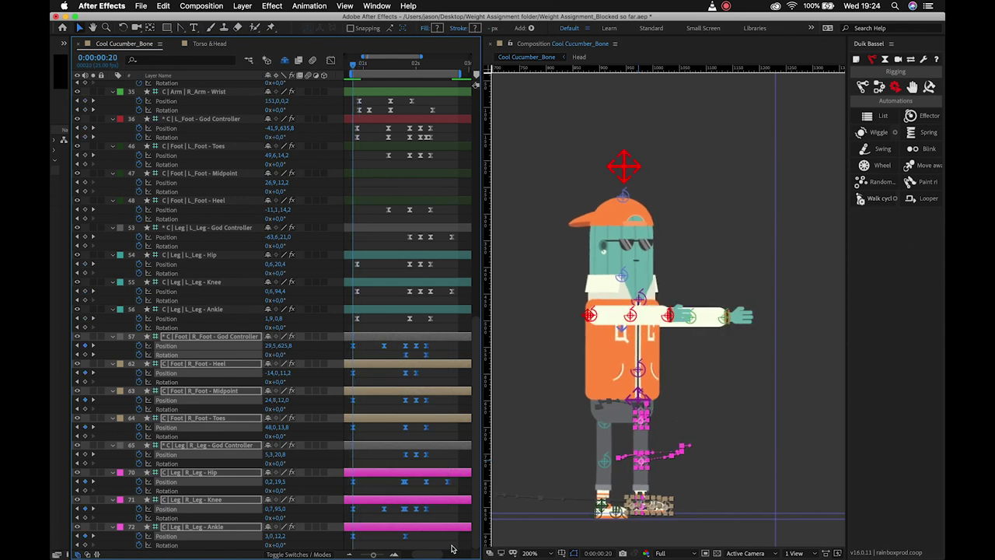
{"action": "key", "text": "super+Right"}
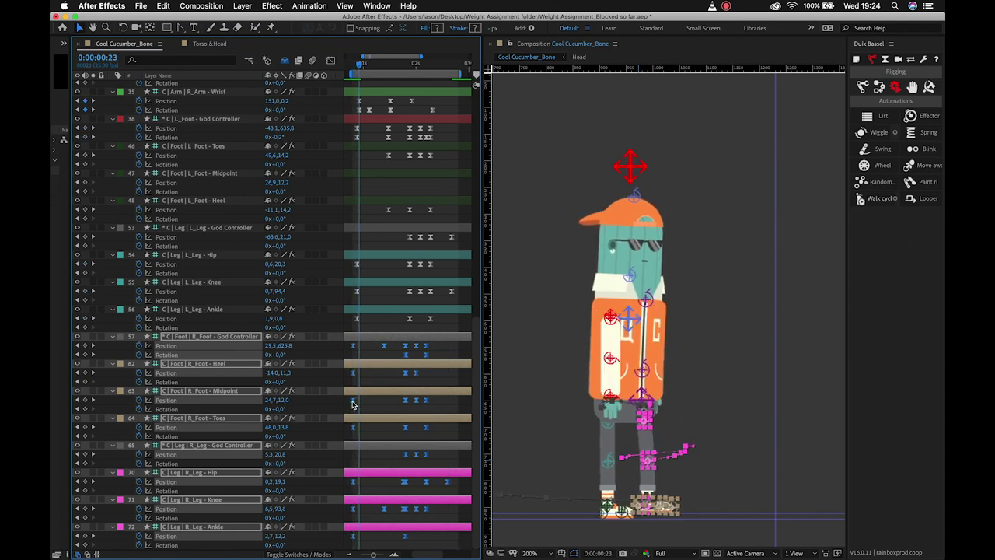
{"action": "left_click_drag", "start_coordinate": [352, 403], "coordinate": [359, 405]}
{"action": "key", "text": "space"}
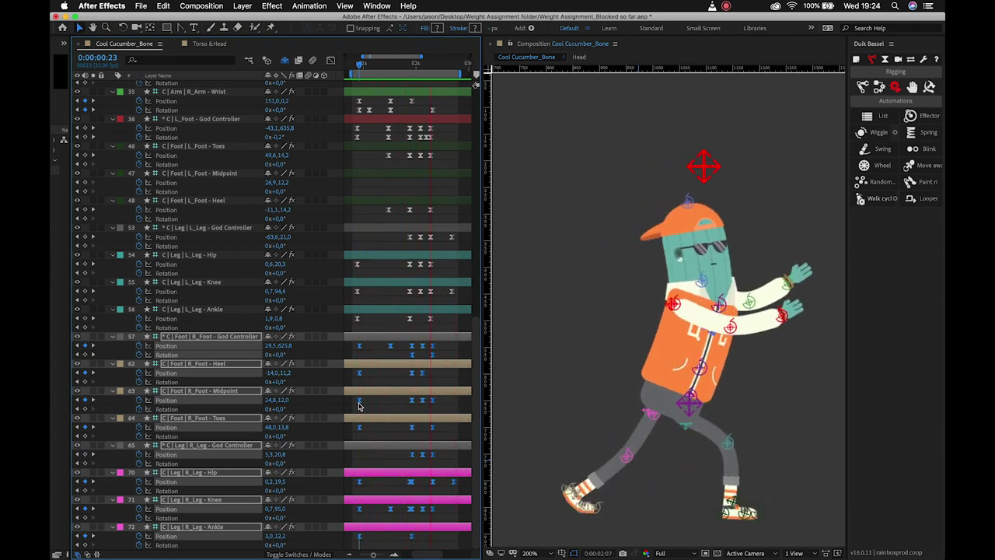
{"action": "key", "text": "space"}
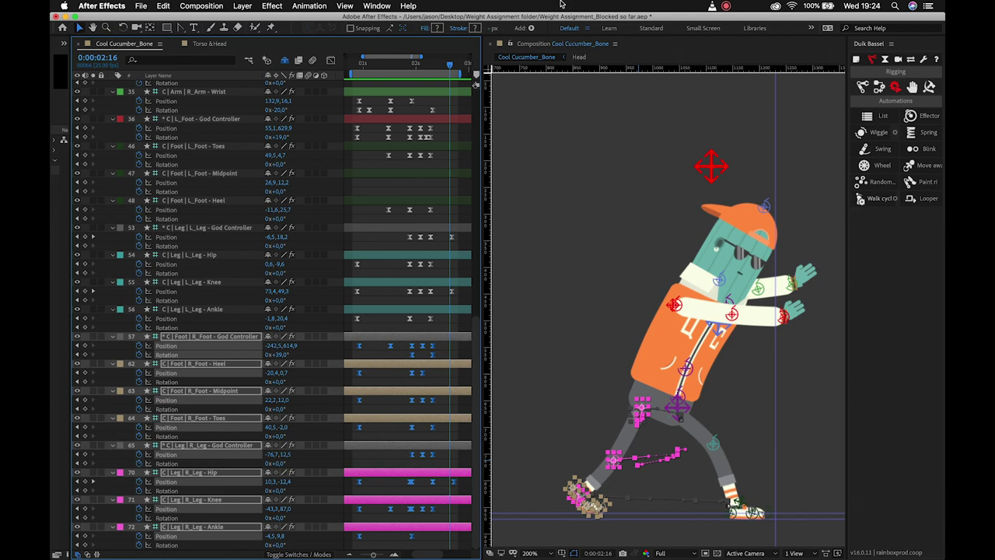
{"action": "left_click", "coordinate": [725, 6]}
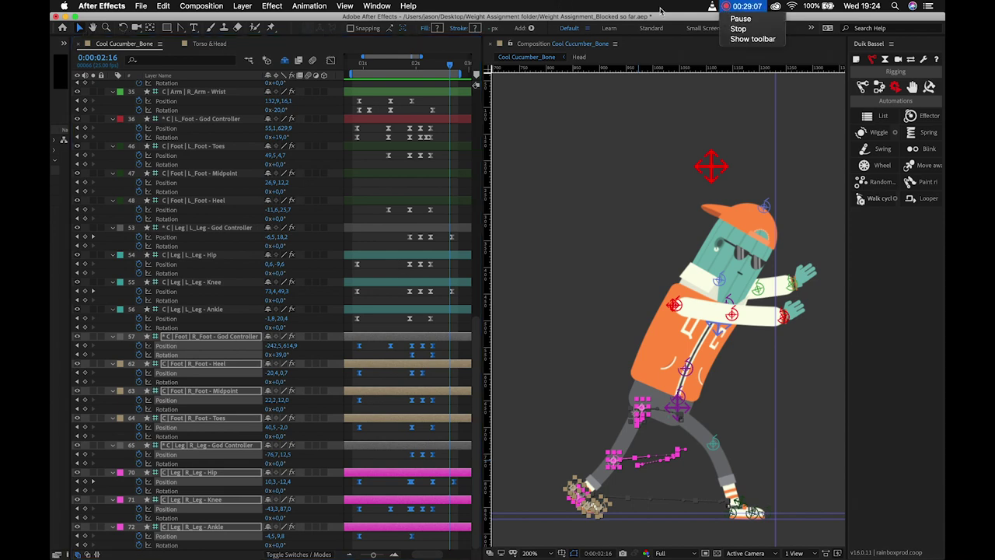
Shorten the work area to end at about 0:00:01:13 and preview the character's opening movement
{"action": "left_click", "coordinate": [660, 11]}
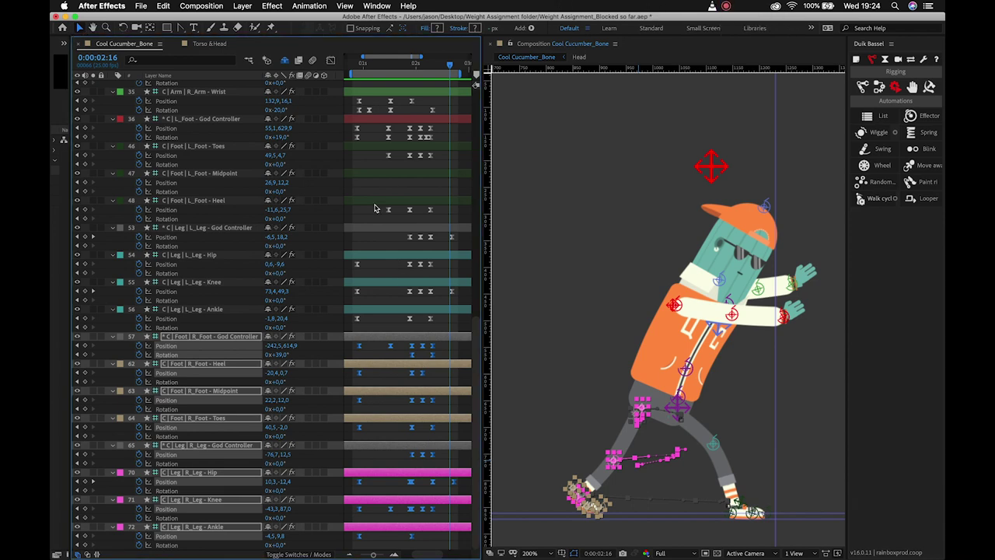
{"action": "scroll", "coordinate": [374, 208], "scroll_direction": "up", "scroll_amount": 15}
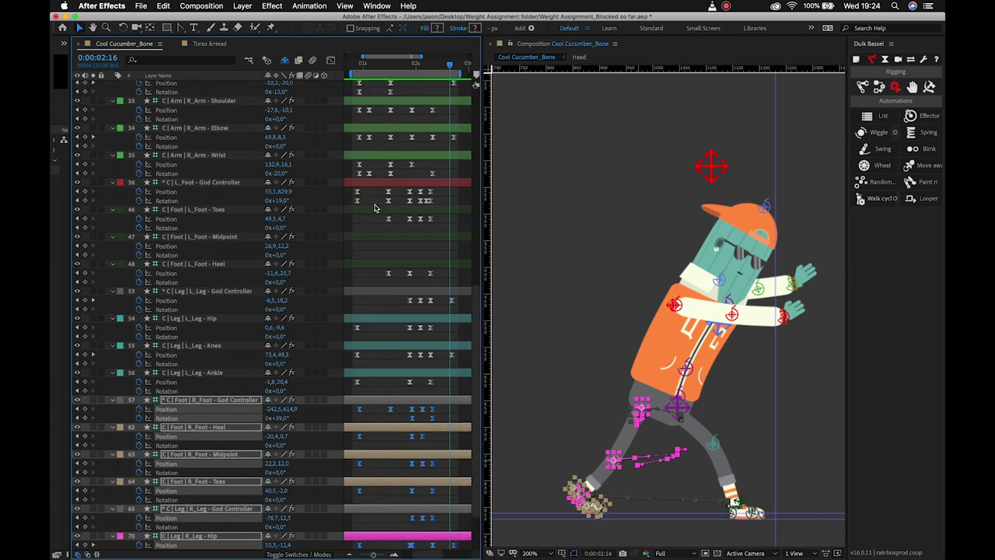
{"action": "left_click", "coordinate": [354, 65]}
{"action": "left_click_drag", "start_coordinate": [354, 65], "coordinate": [392, 76]}
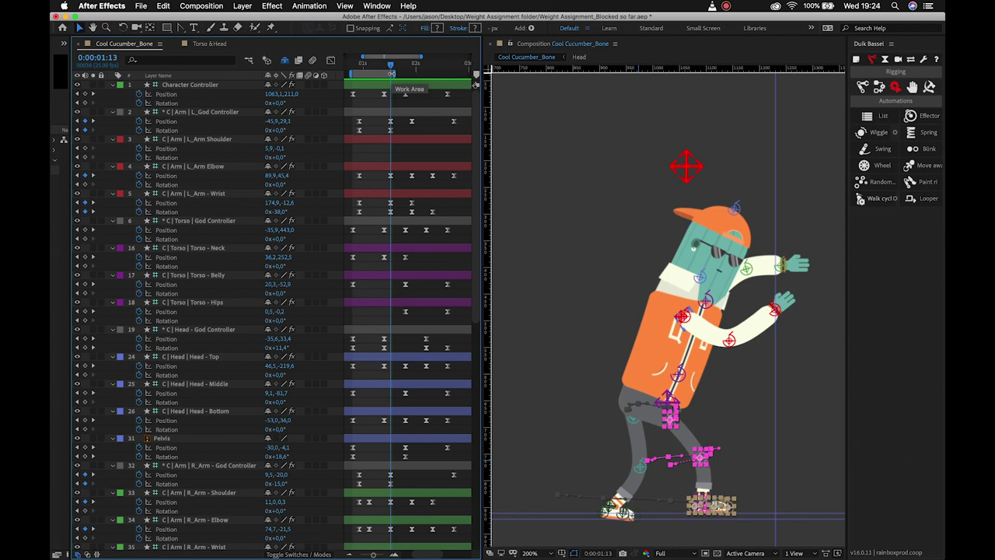
{"action": "key", "text": "space"}
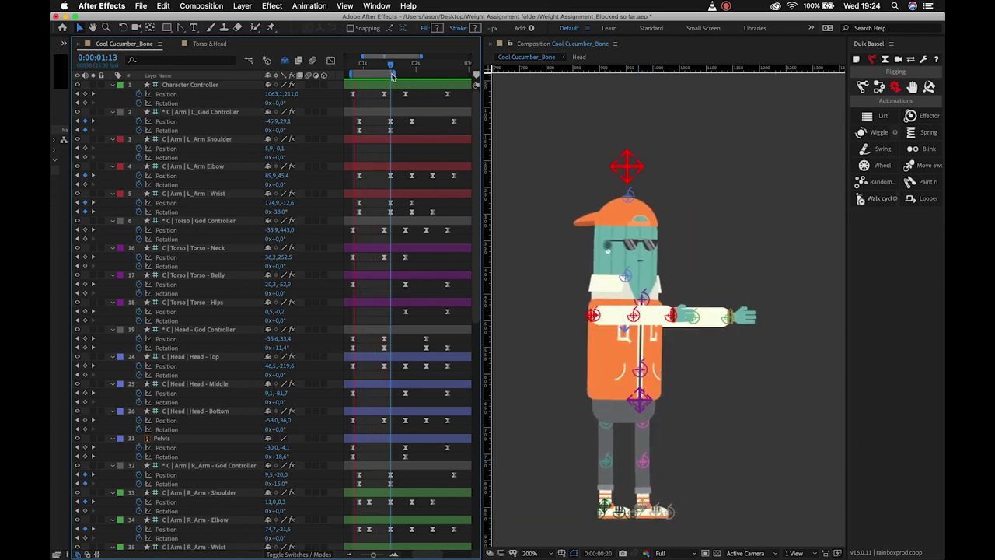
{"action": "key", "text": "space"}
Show the speed graph for the Character Controller's Position and widen both the timeline and the composition view
{"action": "left_click", "coordinate": [352, 94]}
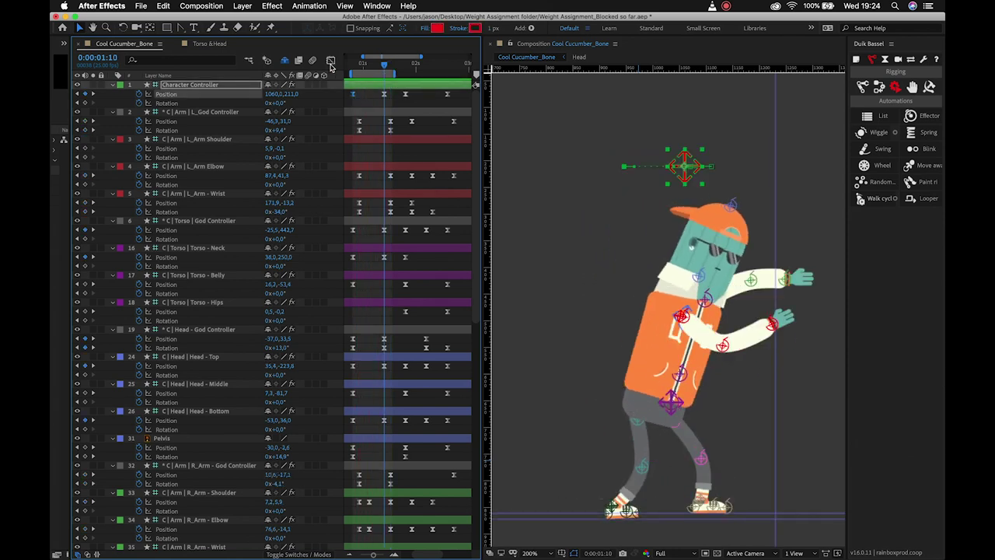
{"action": "left_click", "coordinate": [330, 62]}
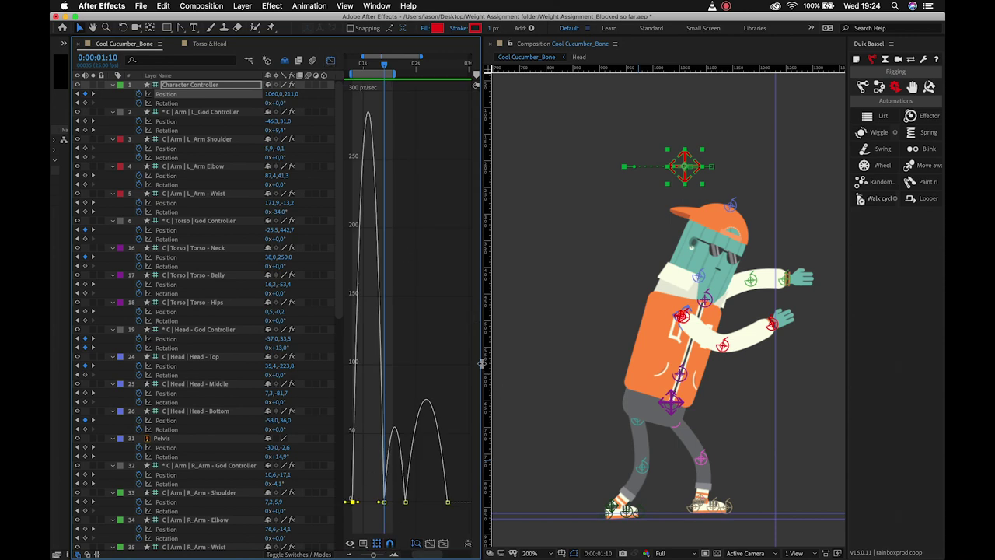
{"action": "left_click_drag", "start_coordinate": [483, 366], "coordinate": [646, 366]}
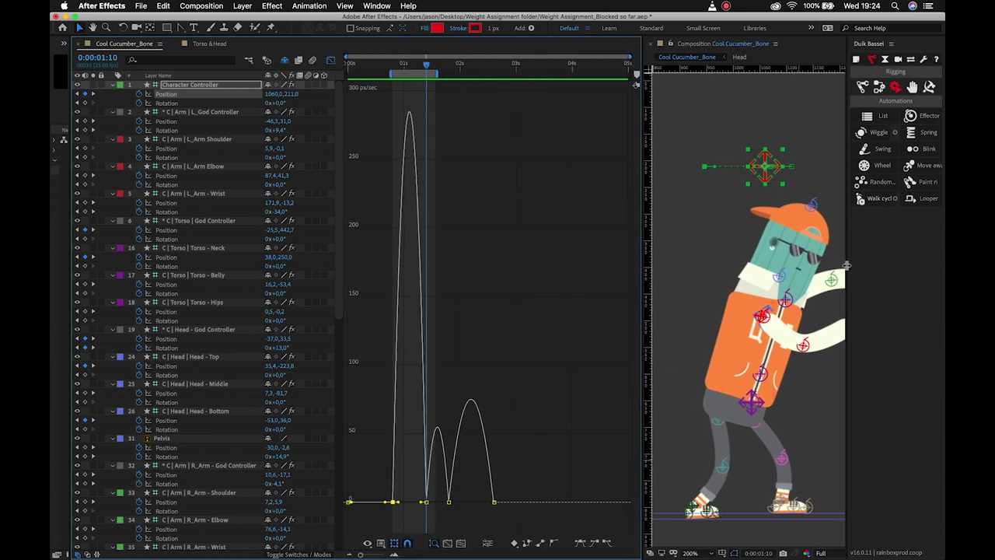
{"action": "left_click_drag", "start_coordinate": [846, 266], "coordinate": [940, 282]}
{"action": "left_click_drag", "start_coordinate": [853, 256], "coordinate": [819, 256]}
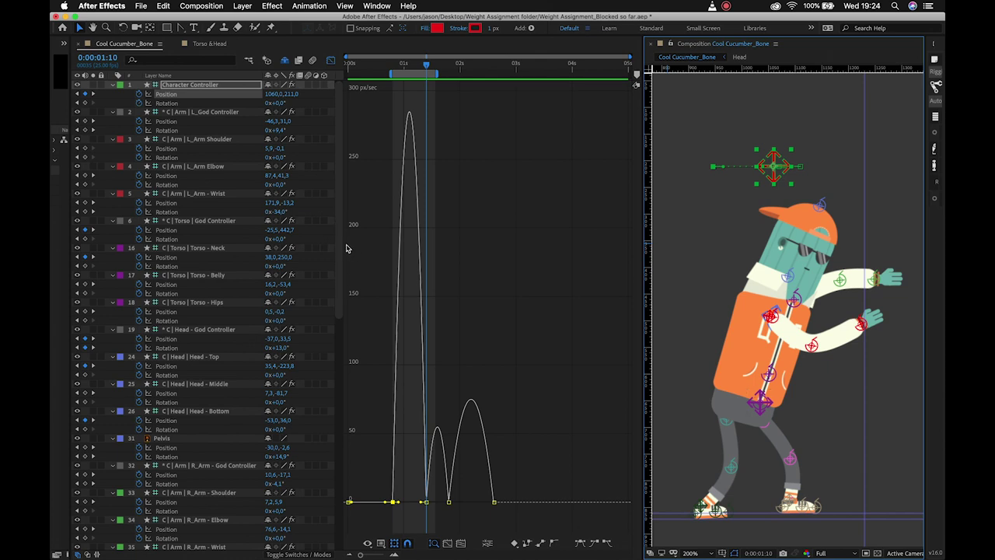
Lengthen the outgoing speed handle of the Character Controller's Position keyframe at 0:00:00:20 to about halfway towards the next keyframe
{"action": "left_click", "coordinate": [395, 553]}
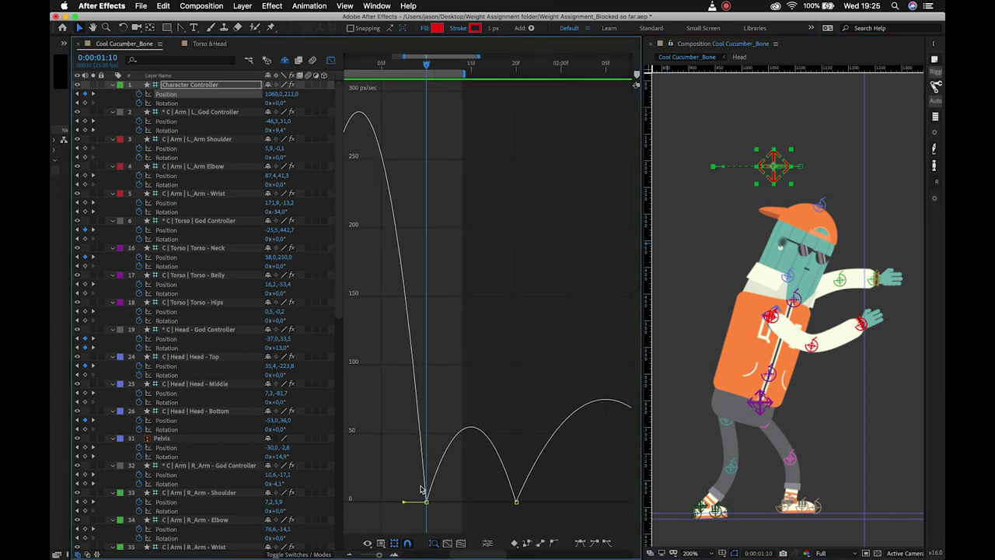
{"action": "left_click_drag", "start_coordinate": [414, 409], "coordinate": [497, 409]}
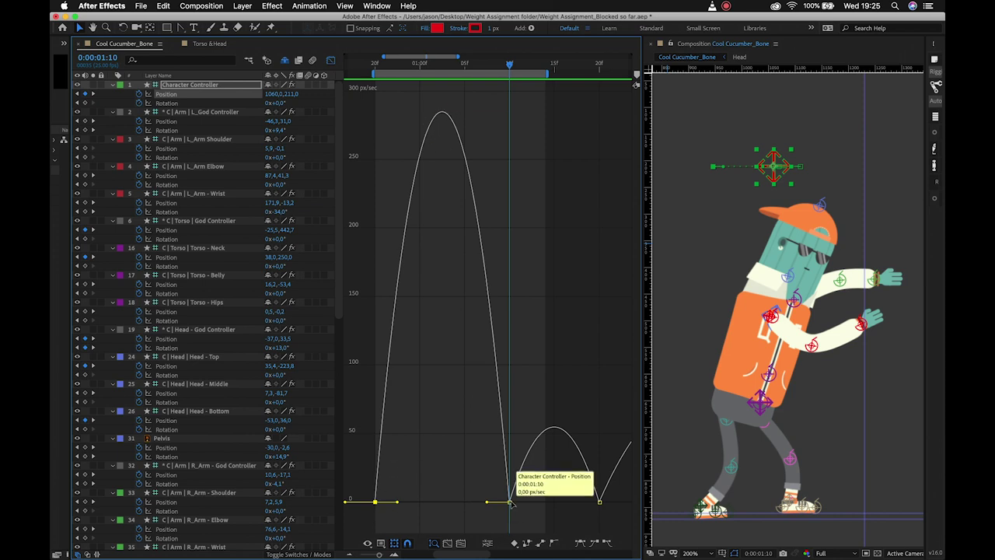
{"action": "left_click", "coordinate": [398, 502]}
{"action": "left_click_drag", "start_coordinate": [397, 503], "coordinate": [462, 507]}
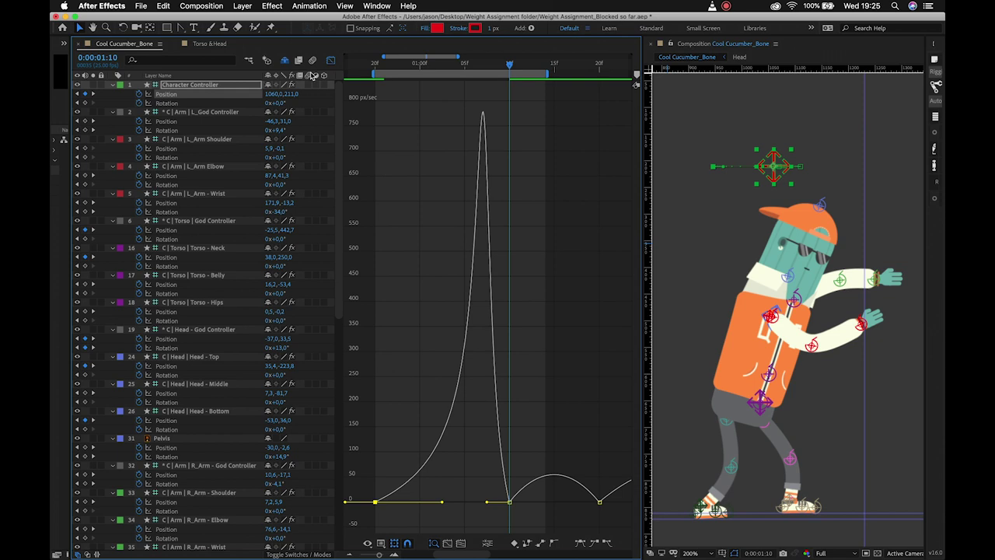
{"action": "left_click", "coordinate": [331, 60]}
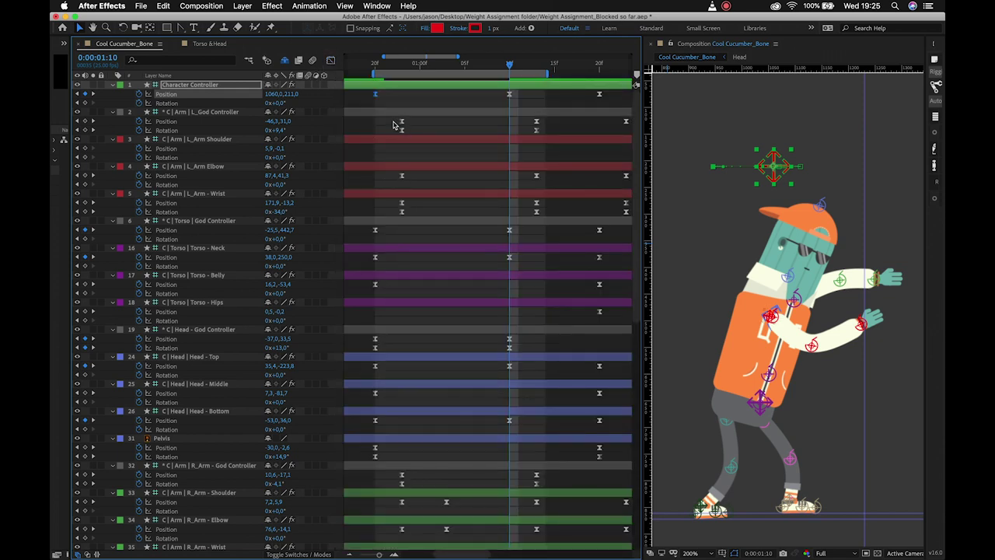
Extend the outgoing speed handle of the L_God Controller arm's Position keyframe at 0:00:00:23 to about halfway towards the next keyframe
{"action": "left_click", "coordinate": [394, 122]}
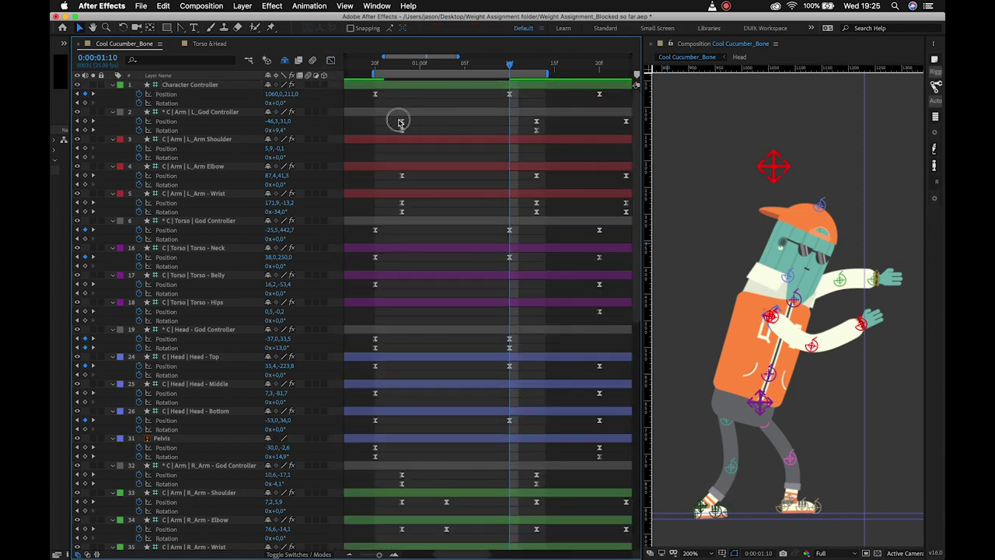
{"action": "left_click", "coordinate": [401, 122]}
{"action": "left_click", "coordinate": [330, 60]}
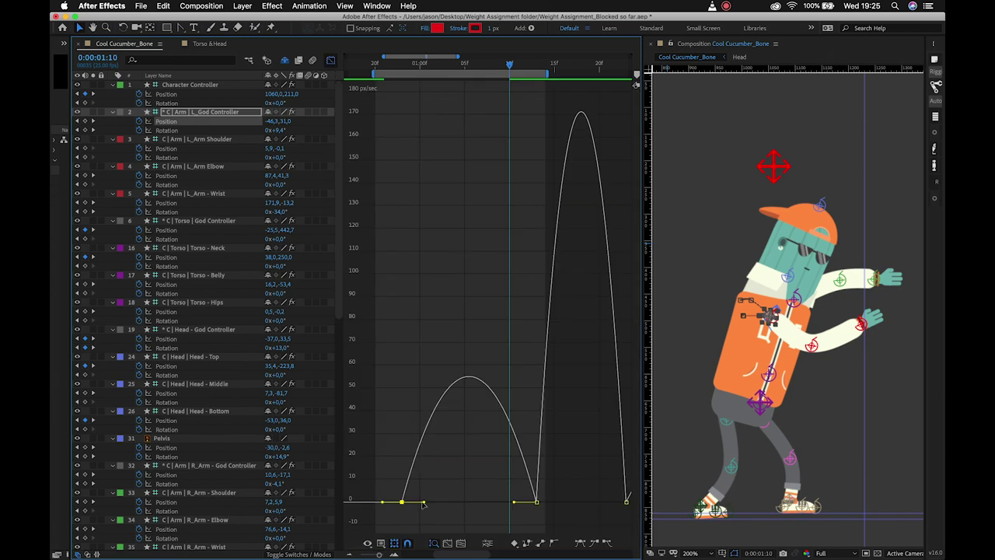
{"action": "left_click_drag", "start_coordinate": [424, 504], "coordinate": [489, 509]}
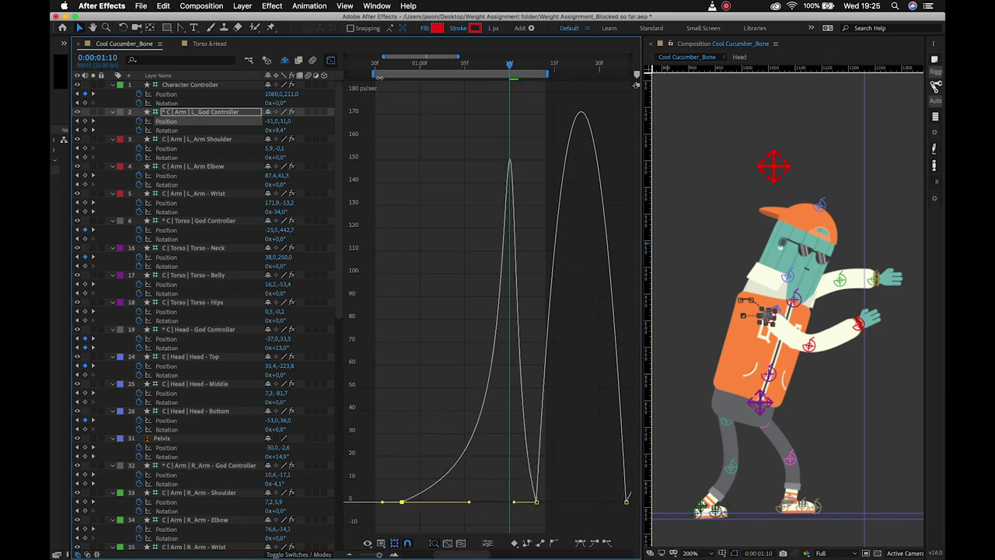
{"action": "left_click", "coordinate": [330, 60]}
Stretch the outgoing speed handle of the L_God Controller arm's Rotation keyframe at 0:00:00:23 towards the next keyframe
{"action": "left_click", "coordinate": [403, 130]}
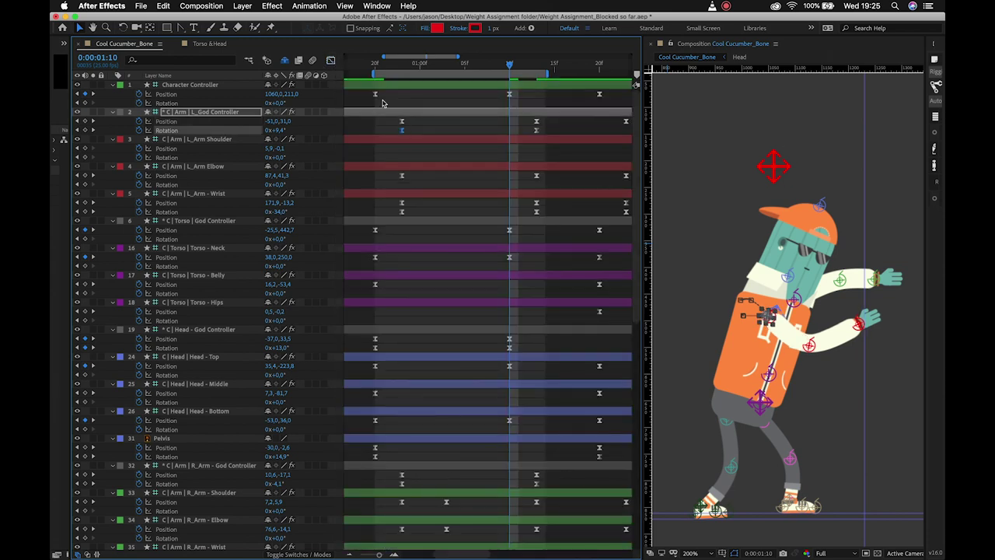
{"action": "left_click", "coordinate": [331, 60]}
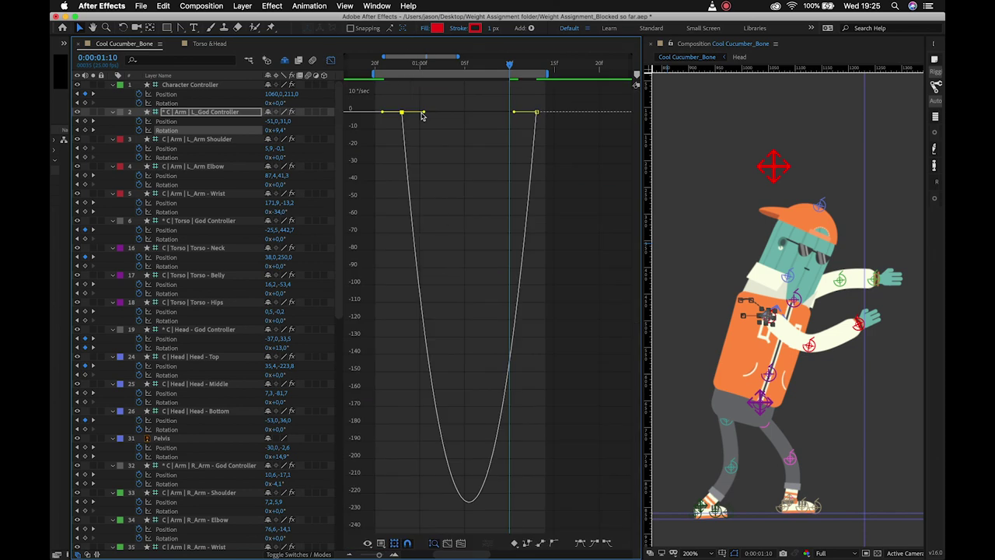
{"action": "left_click_drag", "start_coordinate": [424, 112], "coordinate": [482, 117]}
{"action": "left_click", "coordinate": [330, 59]}
Lengthen the outgoing speed handles of the L_Arm Elbow and Wrist Position keyframes at 0:00:00:23 to about halfway towards the next ones
{"action": "left_click_drag", "start_coordinate": [395, 173], "coordinate": [427, 205]}
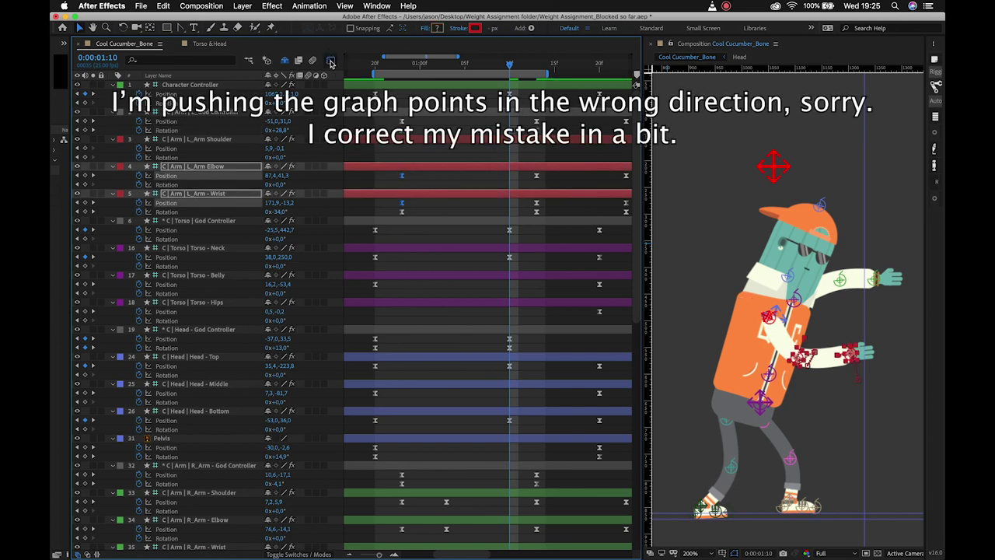
{"action": "left_click", "coordinate": [331, 60]}
{"action": "left_click_drag", "start_coordinate": [422, 493], "coordinate": [481, 502]}
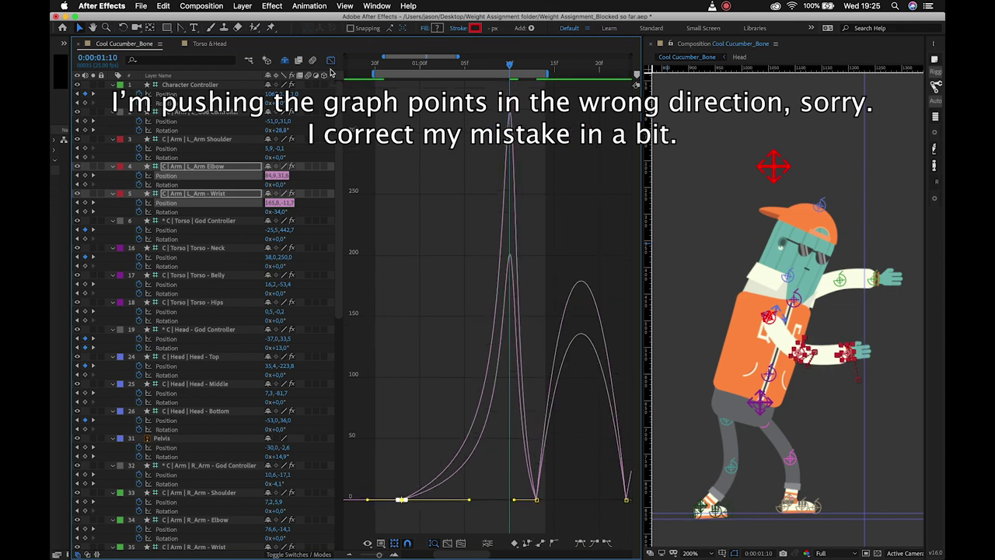
{"action": "left_click", "coordinate": [330, 59]}
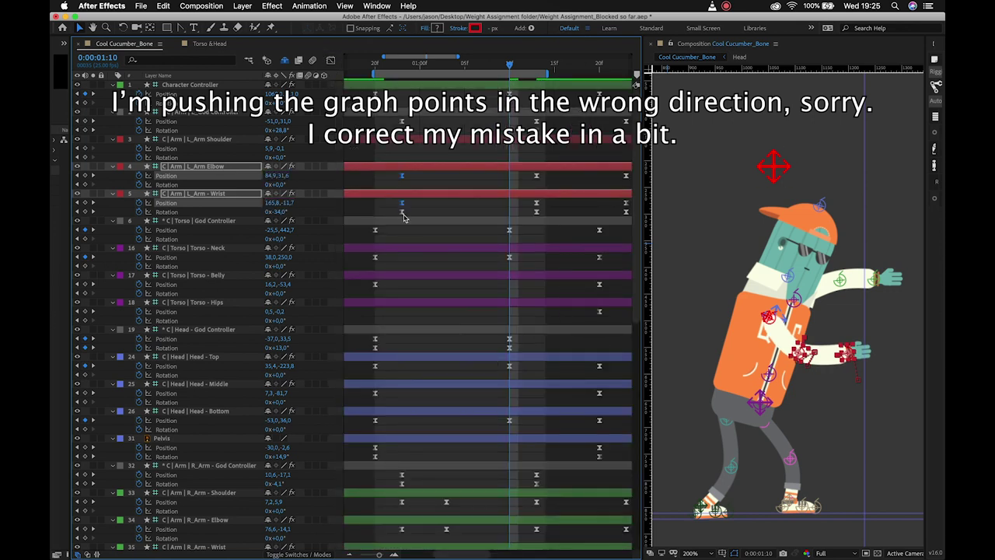
Lengthen the outgoing speed handle of the L_Arm Wrist's Rotation keyframe at 0:00:00:23 towards the next keyframe
{"action": "left_click", "coordinate": [401, 211]}
{"action": "left_click", "coordinate": [331, 60]}
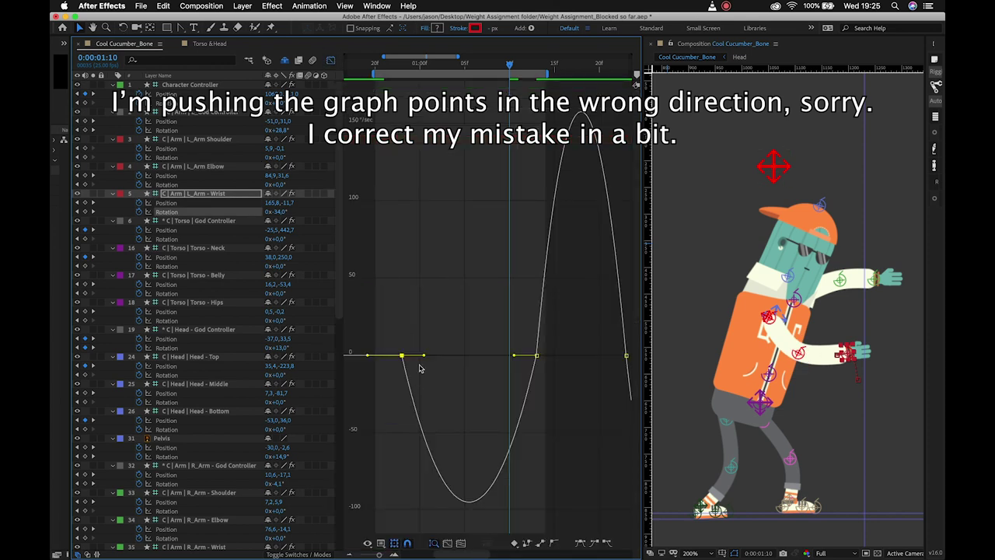
{"action": "left_click_drag", "start_coordinate": [423, 355], "coordinate": [430, 356]}
{"action": "left_click_drag", "start_coordinate": [430, 355], "coordinate": [487, 360]}
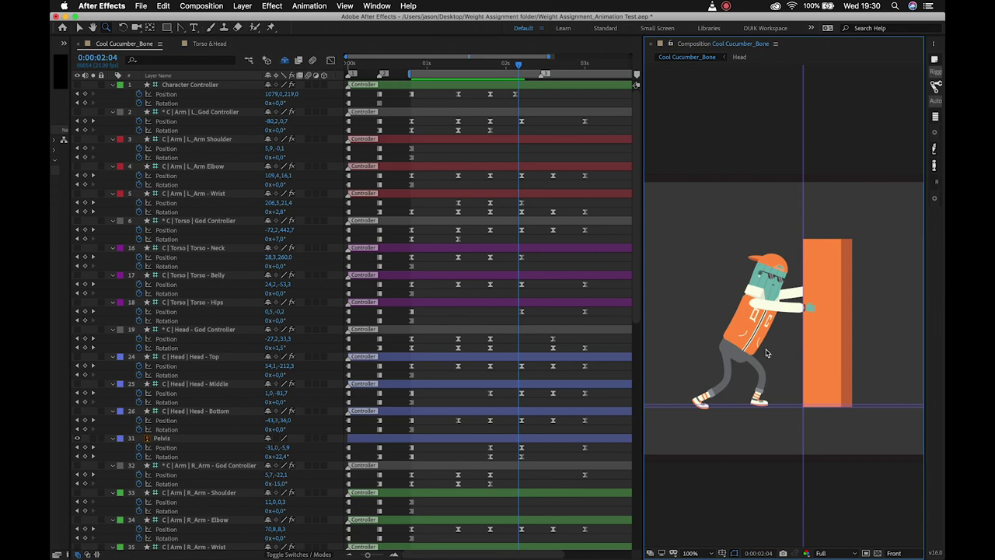
Preview the weight-pushing animation and move the current time to 0:00:01:10
{"action": "key", "text": "space"}
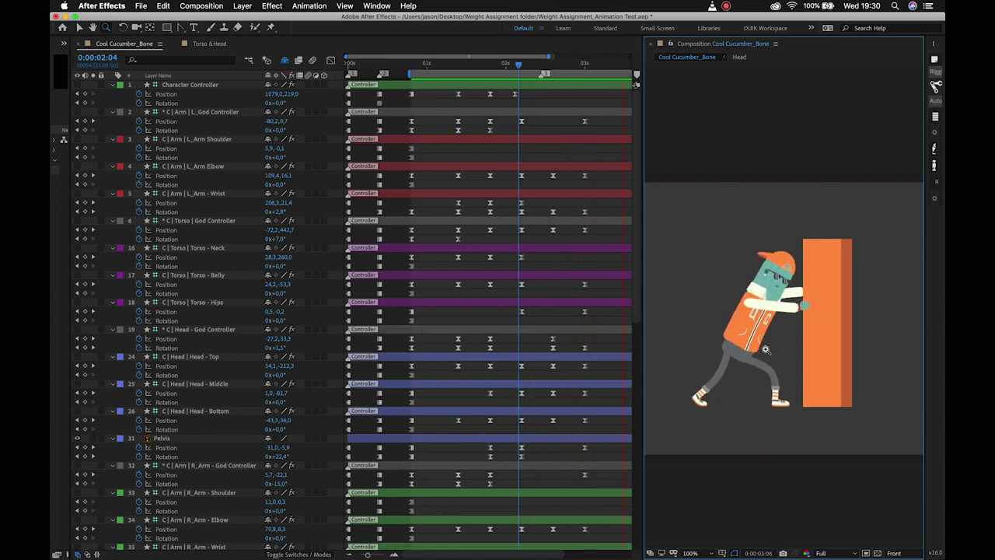
{"action": "key", "text": "space"}
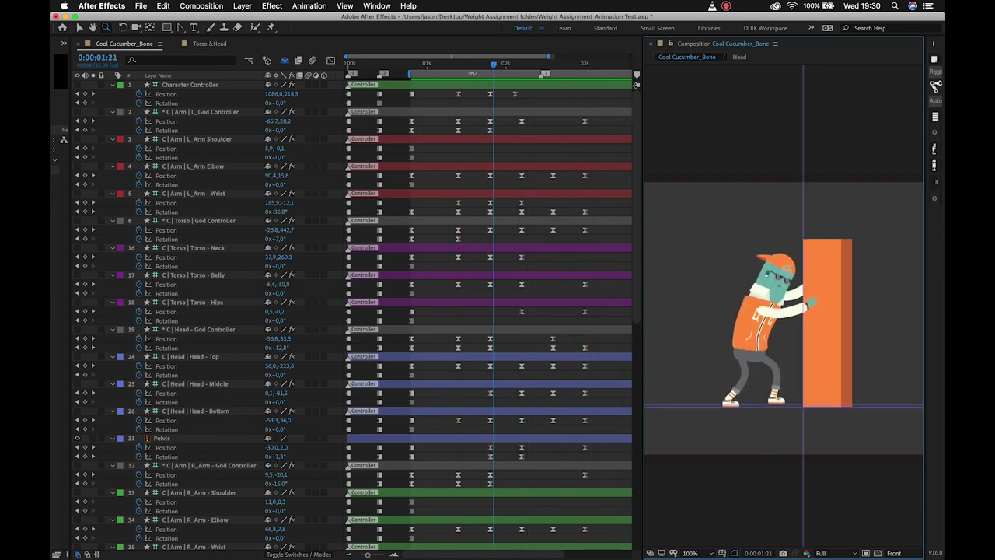
{"action": "left_click", "coordinate": [415, 70]}
{"action": "left_click_drag", "start_coordinate": [414, 70], "coordinate": [453, 95]}
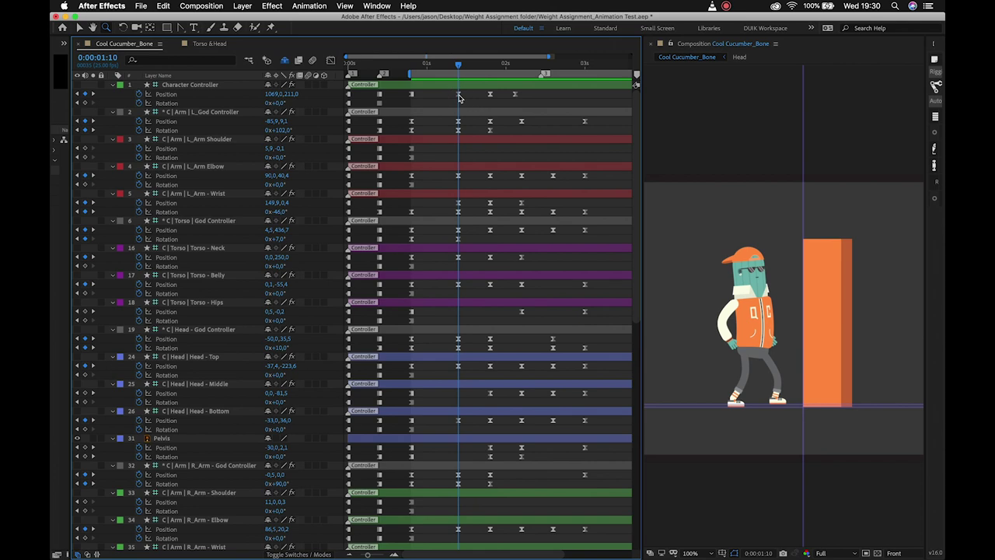
Examine the speed graph of the L_God Controller arm's Position around 0:00:01:10 and play back the motion
{"action": "left_click", "coordinate": [457, 94]}
{"action": "left_click", "coordinate": [458, 121]}
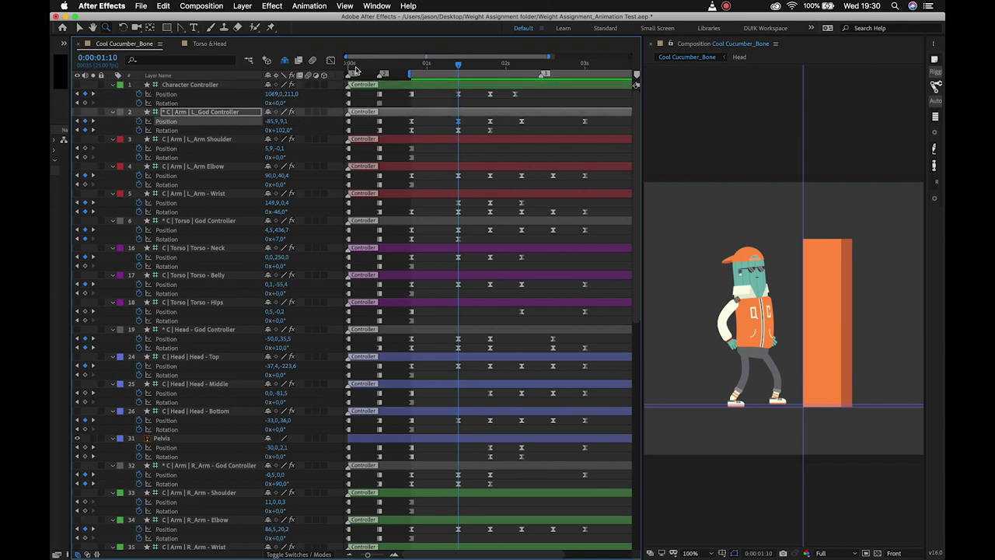
{"action": "left_click", "coordinate": [330, 60]}
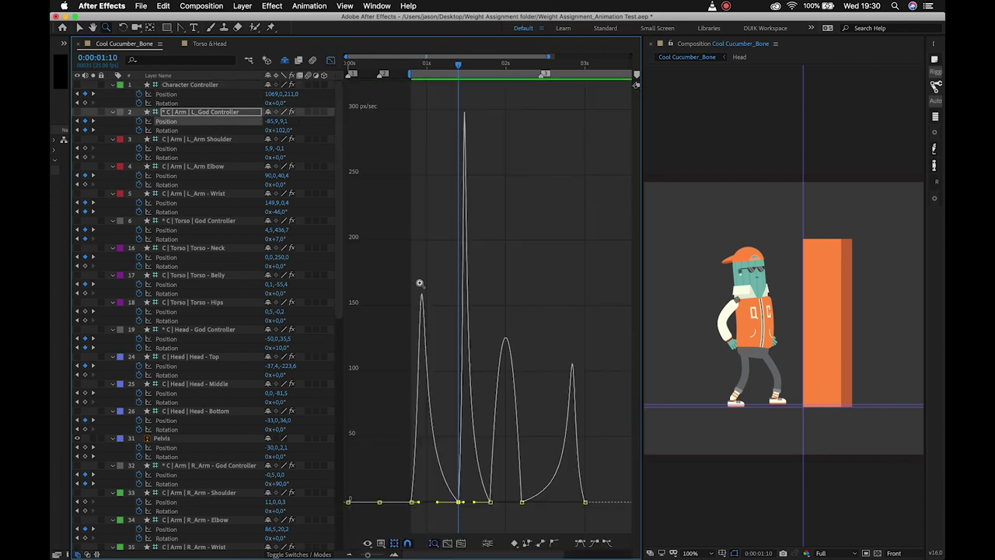
{"action": "left_click", "coordinate": [394, 555]}
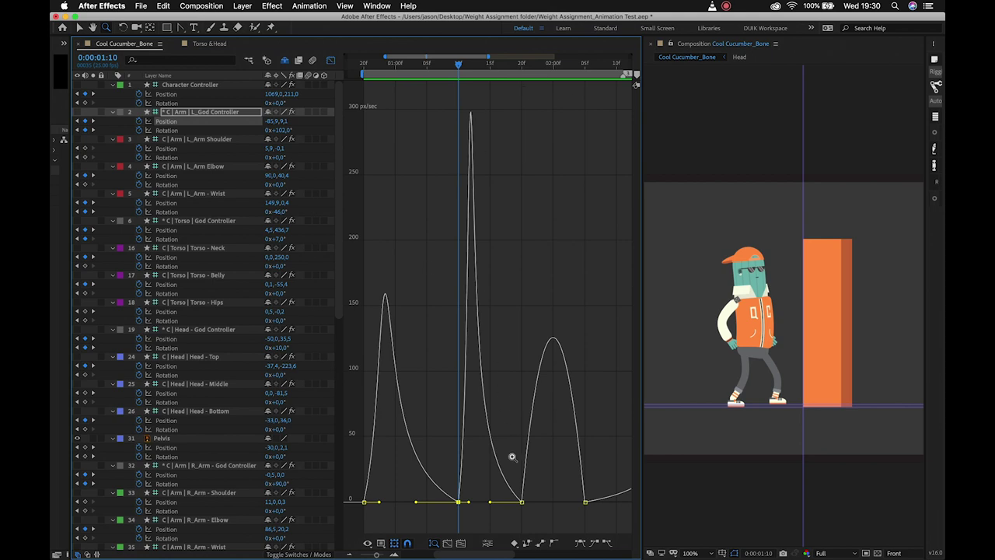
{"action": "left_click", "coordinate": [331, 61]}
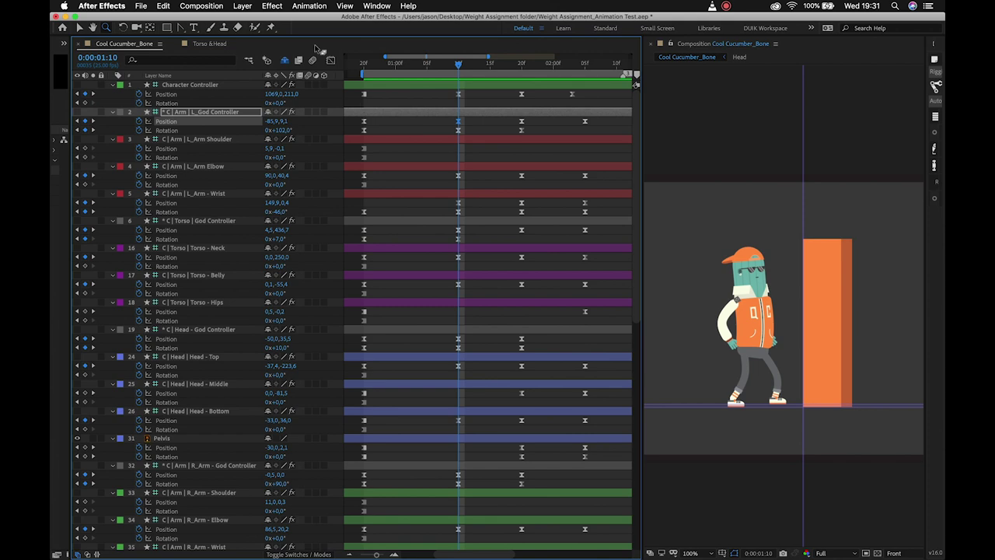
{"action": "left_click", "coordinate": [334, 62]}
{"action": "left_click", "coordinate": [331, 60]}
{"action": "key", "text": "space"}
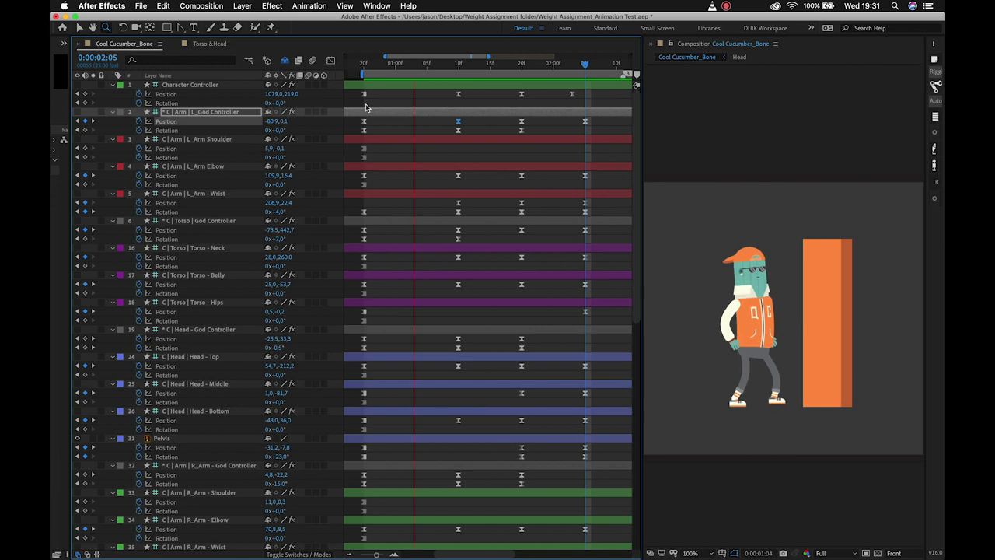
{"action": "key", "text": "space"}
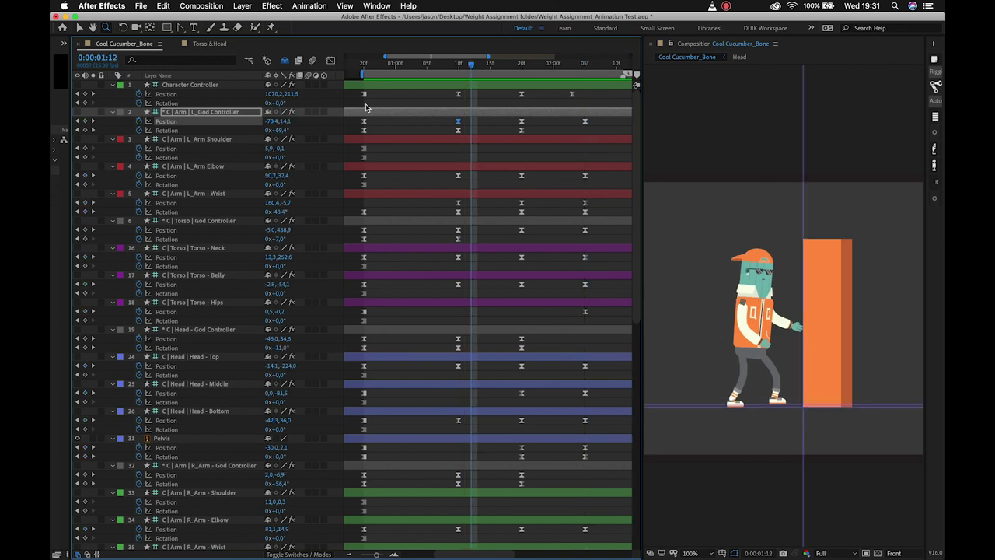